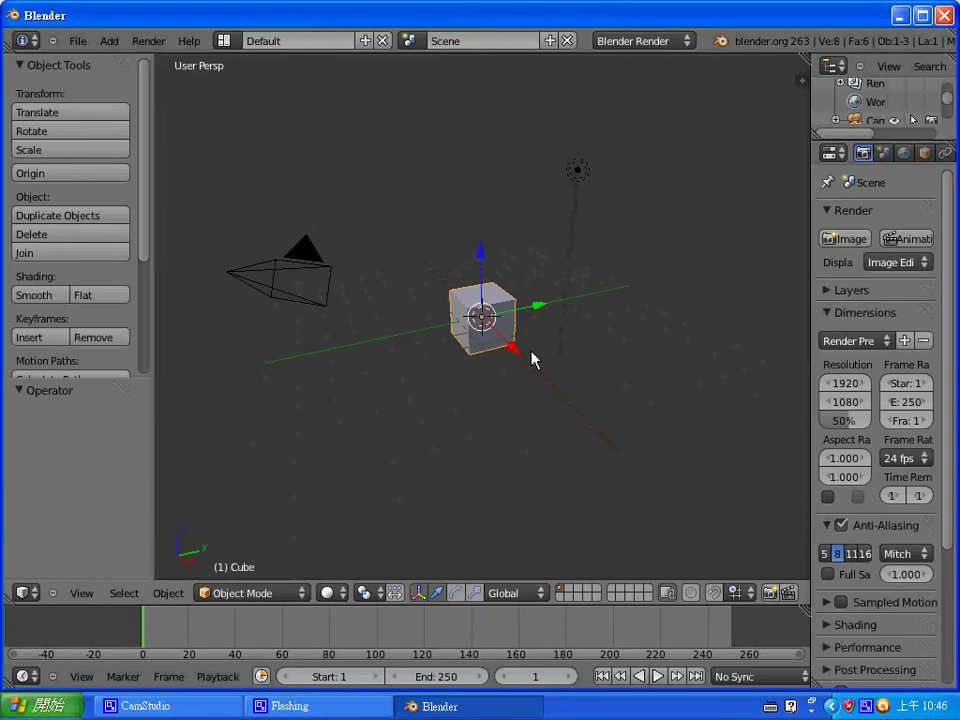
# - Delete the default cube, add an icosphere with 1 subdivision, and enter Edit Mode
pyautogui.press('Delete')
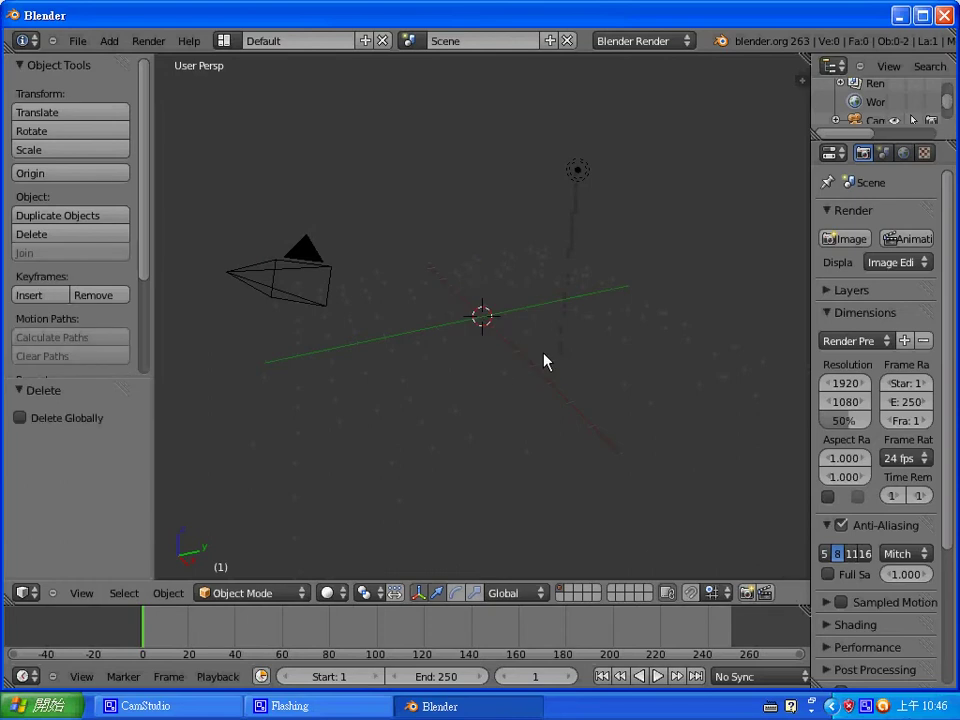
pyautogui.hotkey('shift', 'a')
pyautogui.press('Escape')
pyautogui.hotkey('shift', 'a')
pyautogui.moveTo(509, 345)
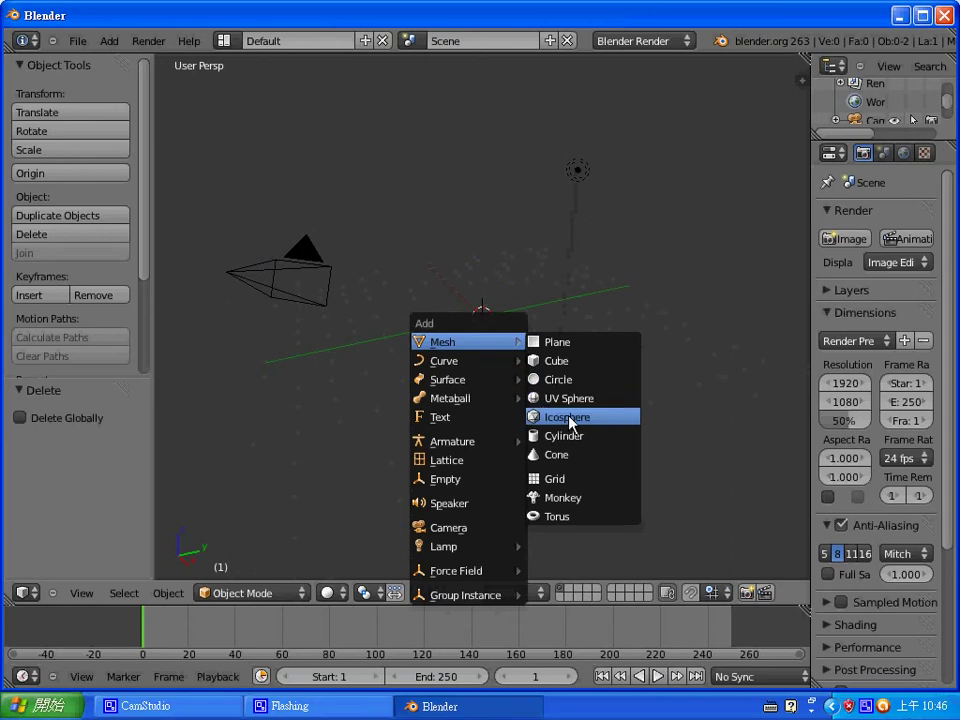
pyautogui.click(572, 424)
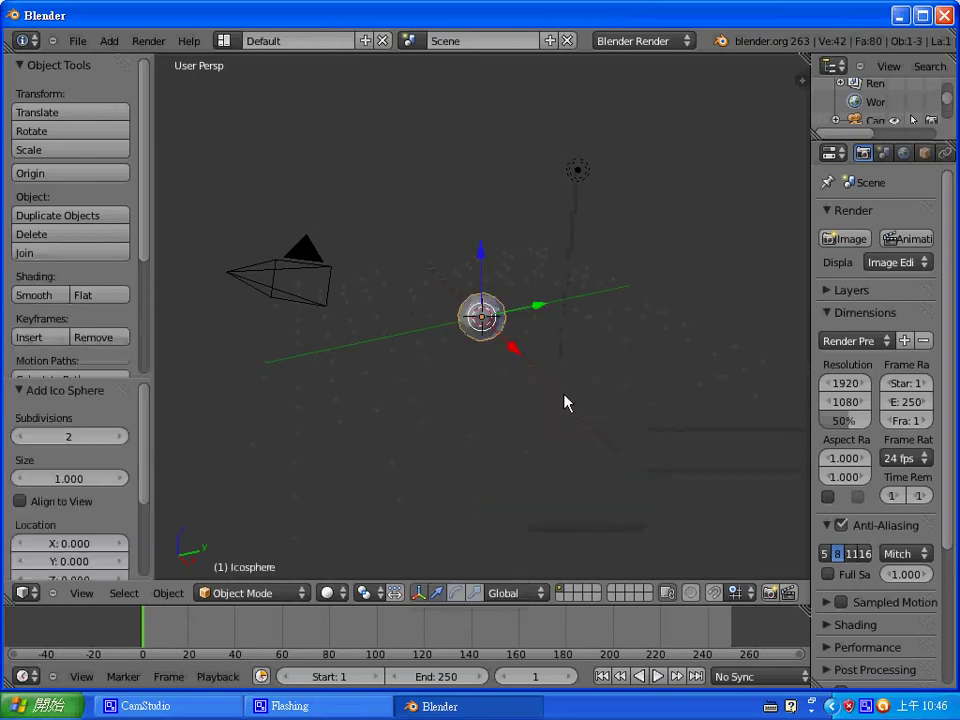
pyautogui.click(20, 436)
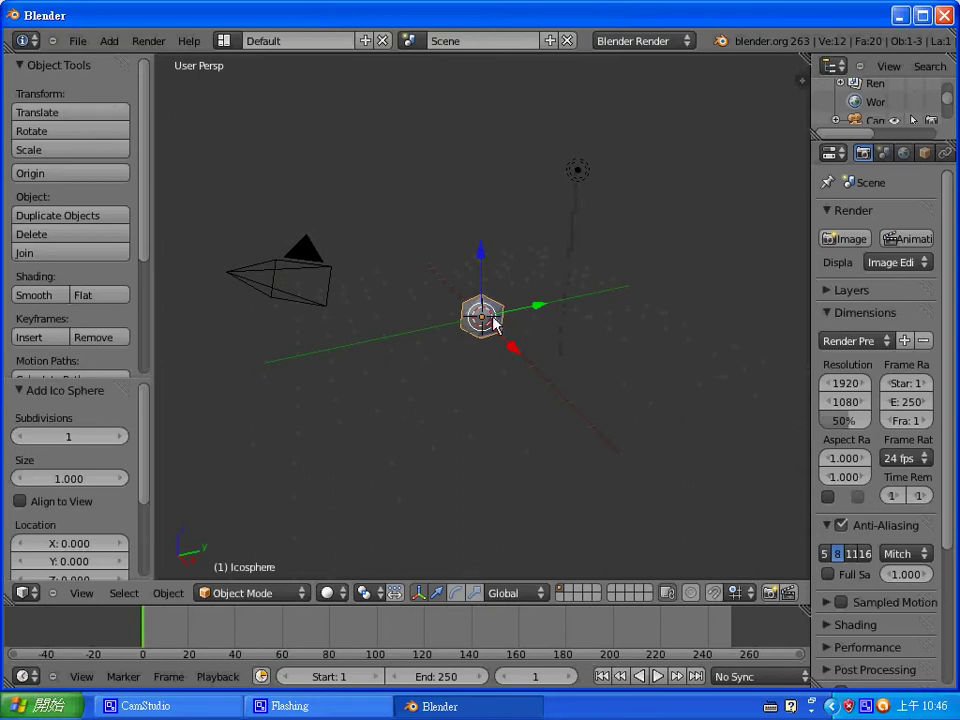
pyautogui.press('Tab')
# - Subdivide all the icosphere's edges with 2 cuts
pyautogui.press('w')
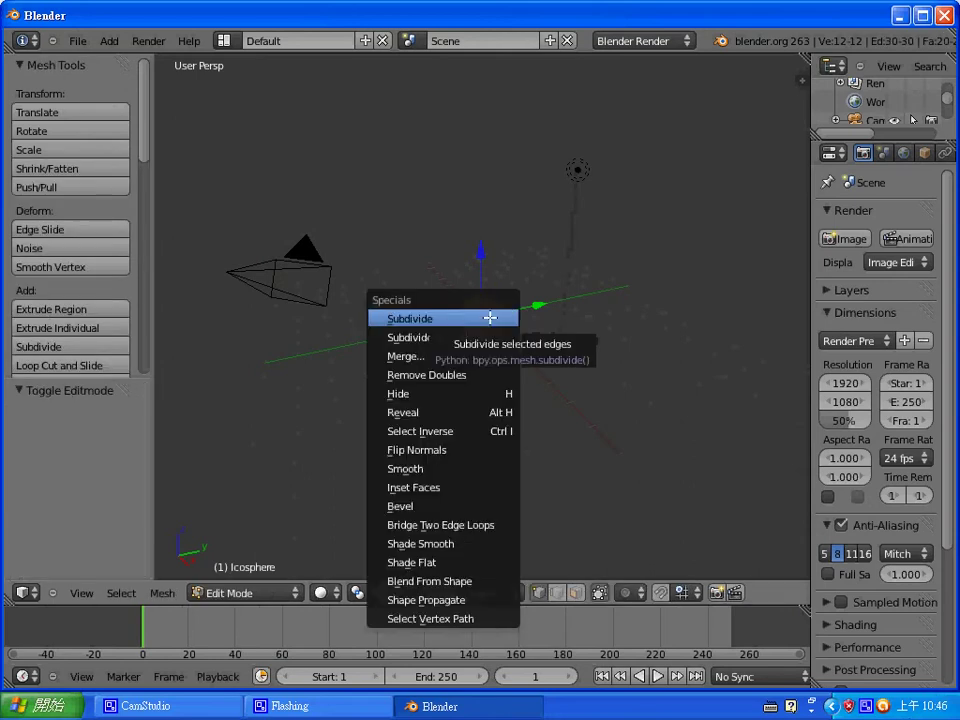
pyautogui.click(490, 318)
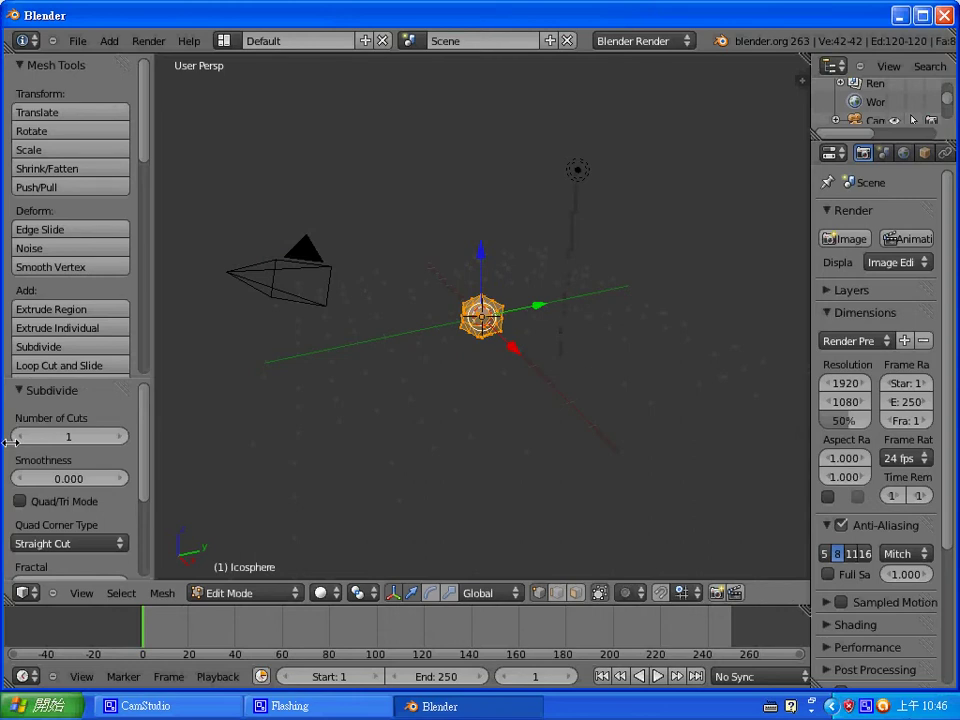
pyautogui.click(122, 438)
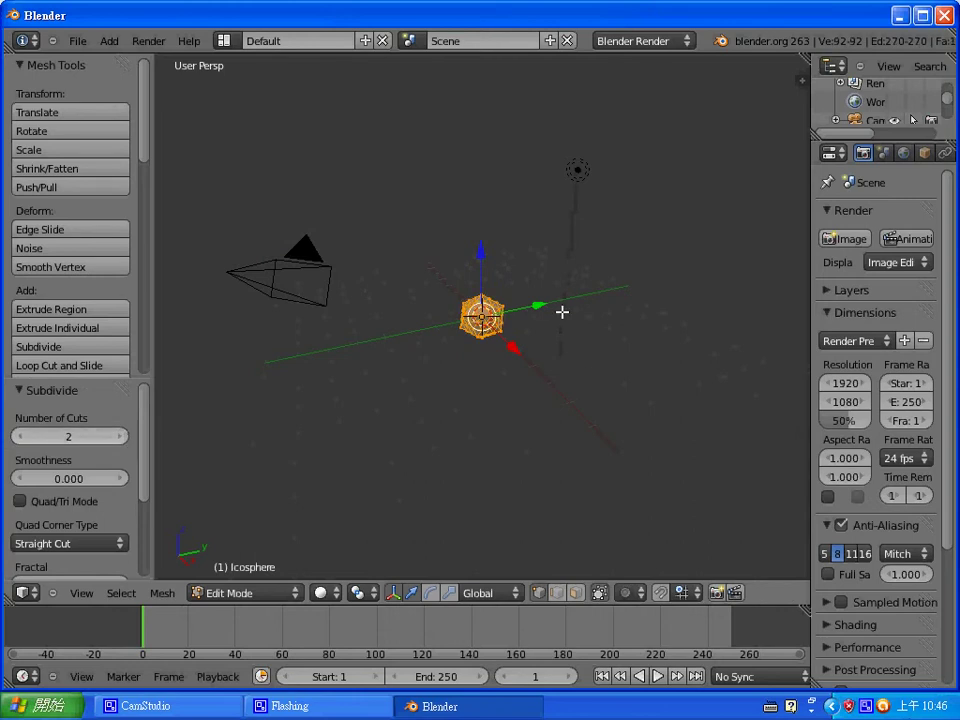
# - Set a front orthographic view tilted from above and select only the top vertex
pyautogui.scroll(8, 350, 314)
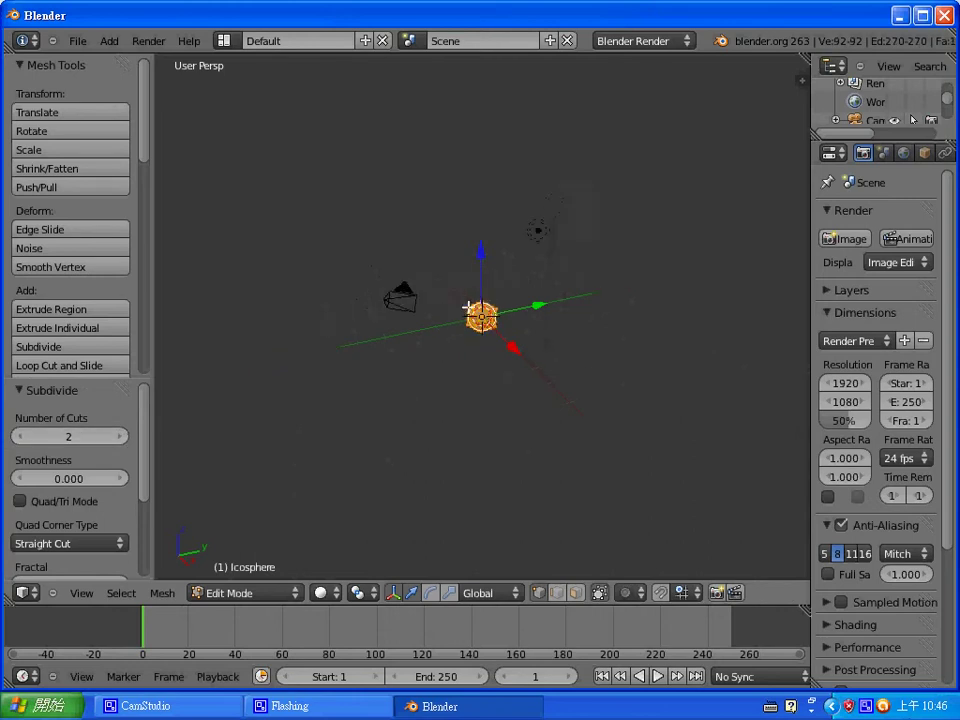
pyautogui.moveTo(503, 288); pyautogui.dragTo(544, 285, button='middle')
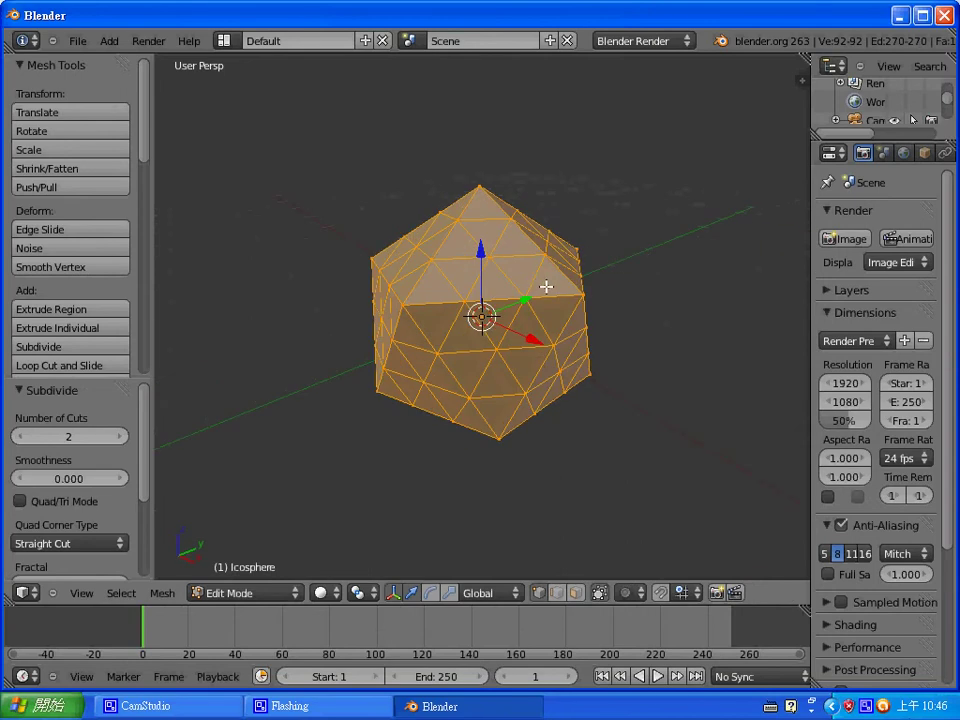
pyautogui.press('KP_1')
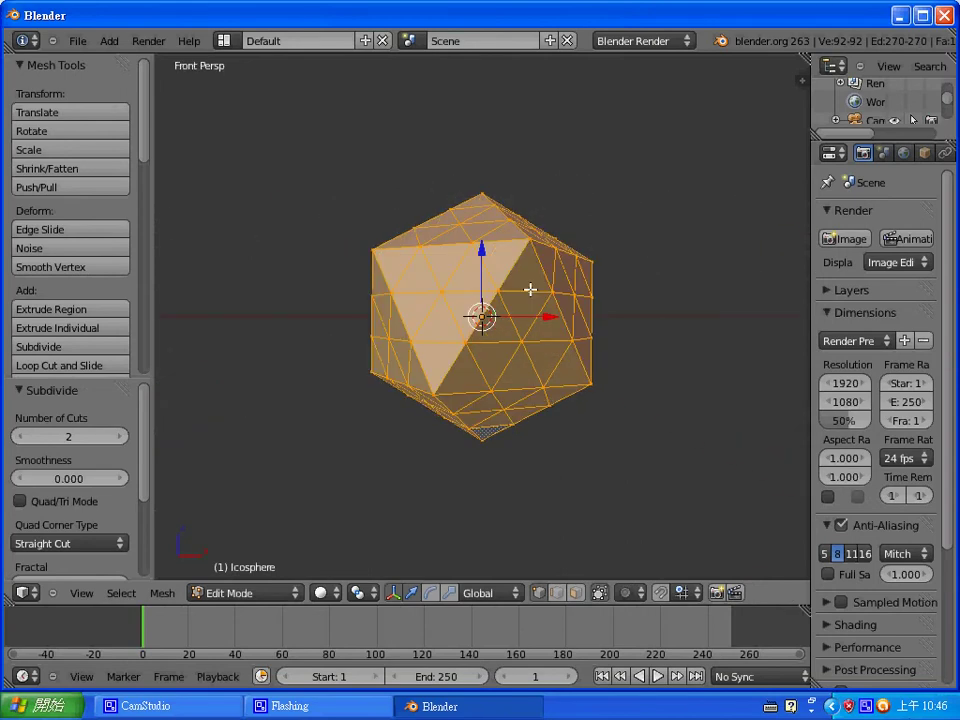
pyautogui.press('KP_5')
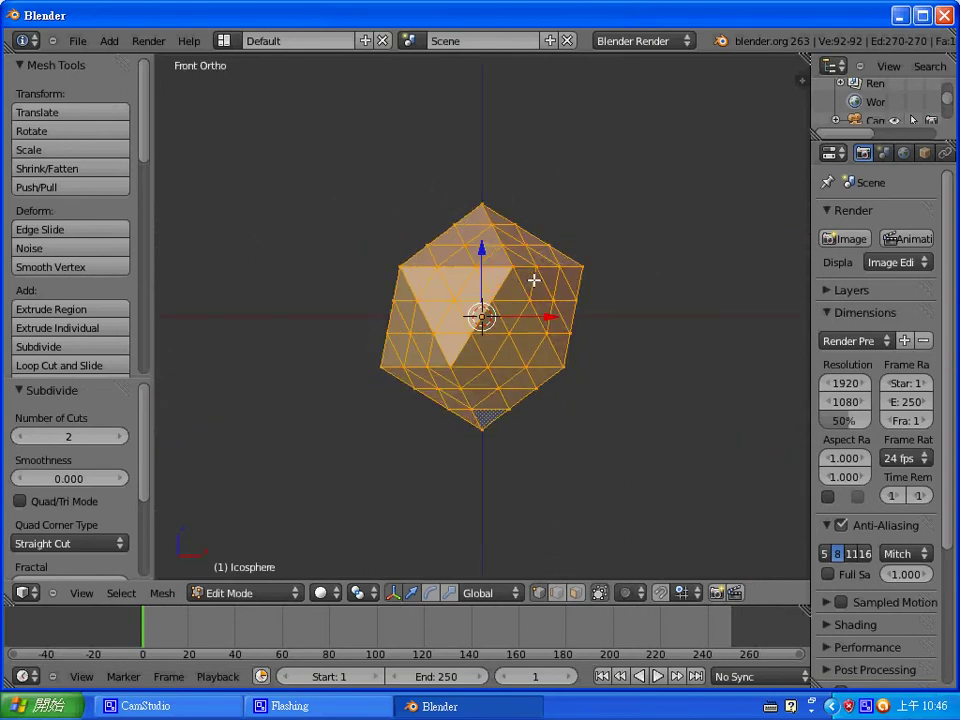
pyautogui.scroll(3, 540, 272)
pyautogui.moveTo(540, 272); pyautogui.dragTo(561, 287, button='middle')
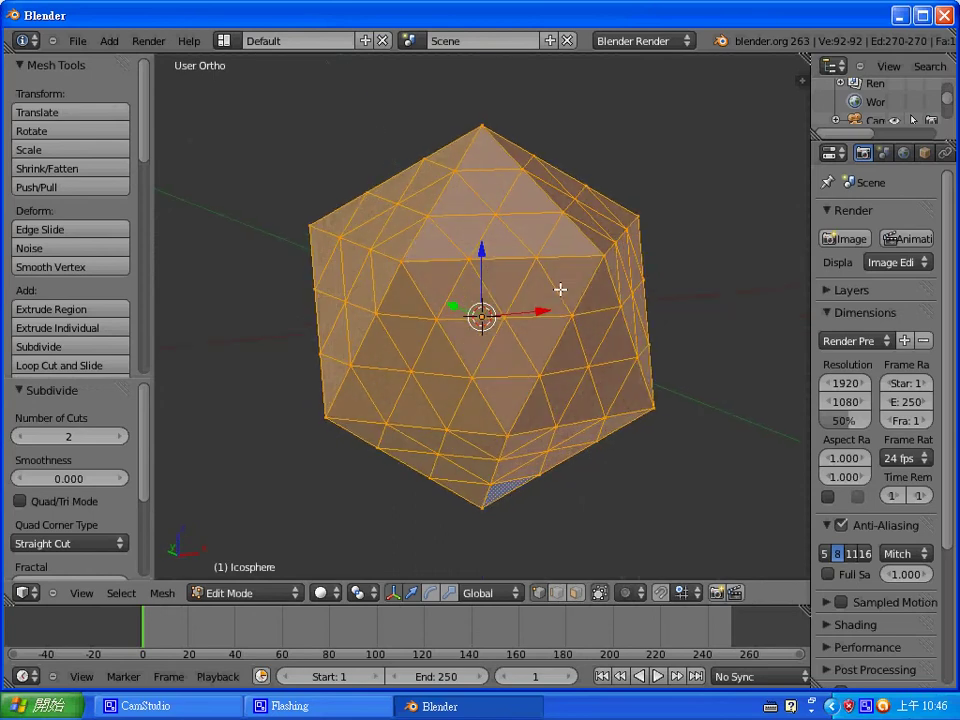
pyautogui.rightClick(481, 128)
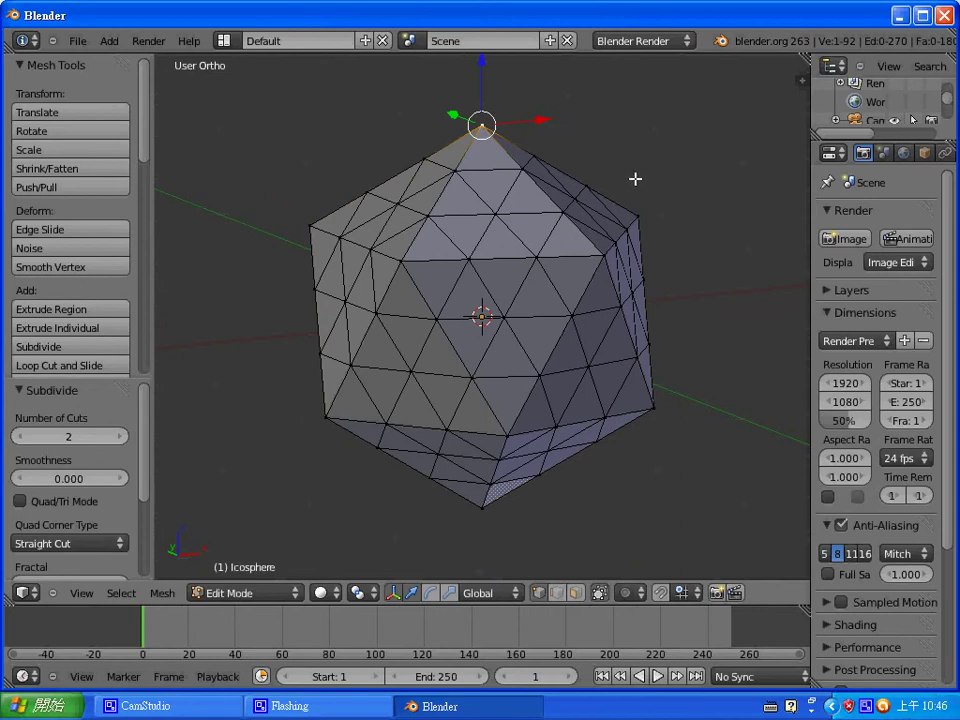
# - Select all 12 five-face vertices by adjacent-face count, scale them to 0.839, and leave Edit Mode
pyautogui.hotkey('shift', 'g')
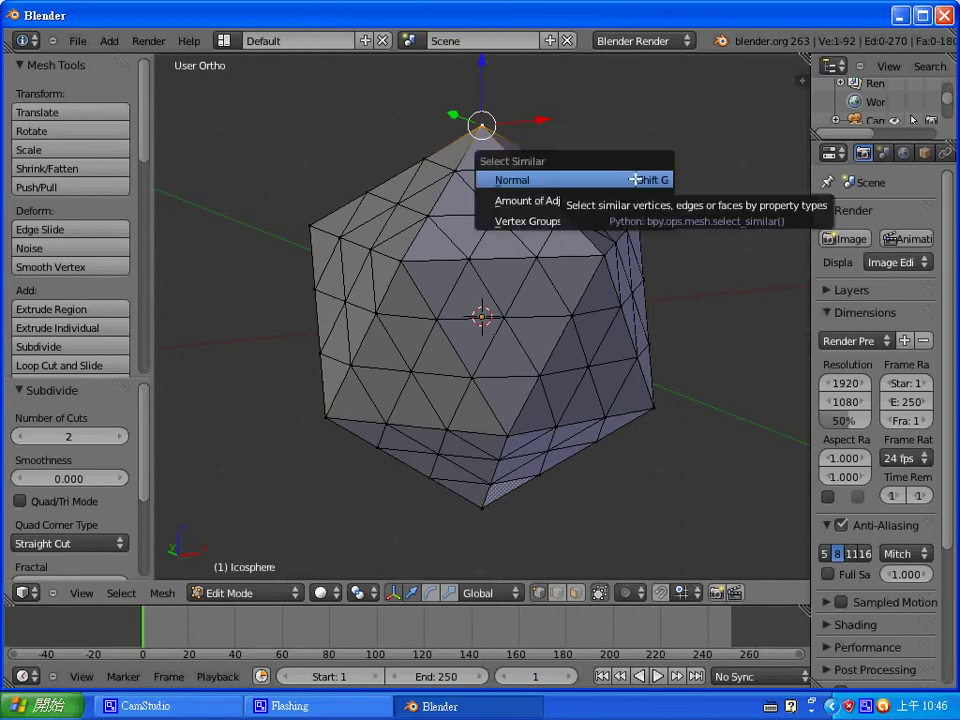
pyautogui.click(635, 200)
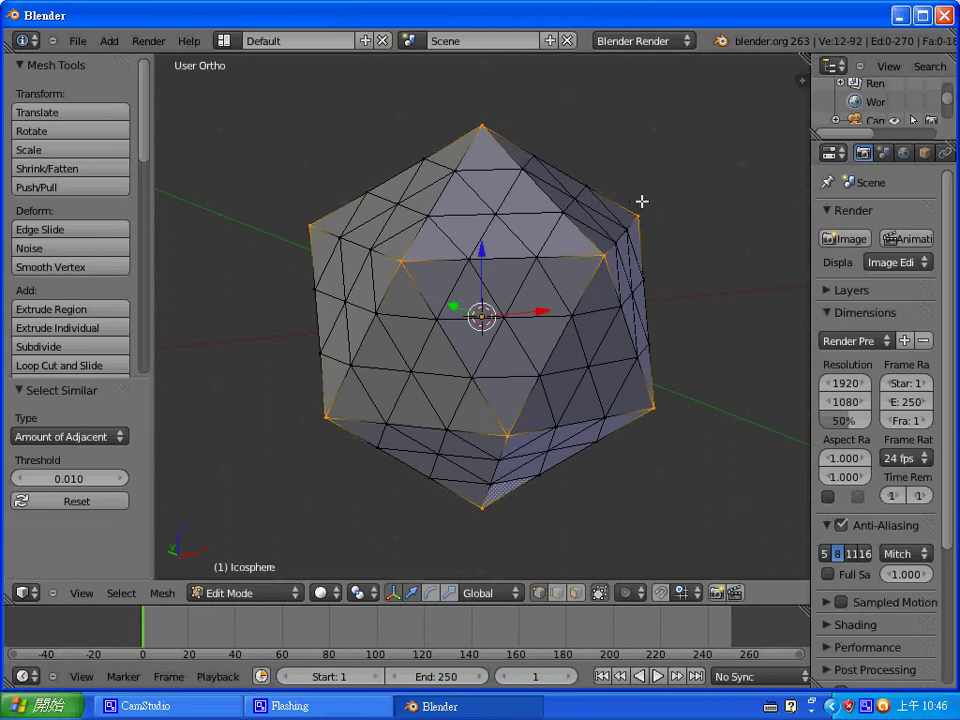
pyautogui.press('s')
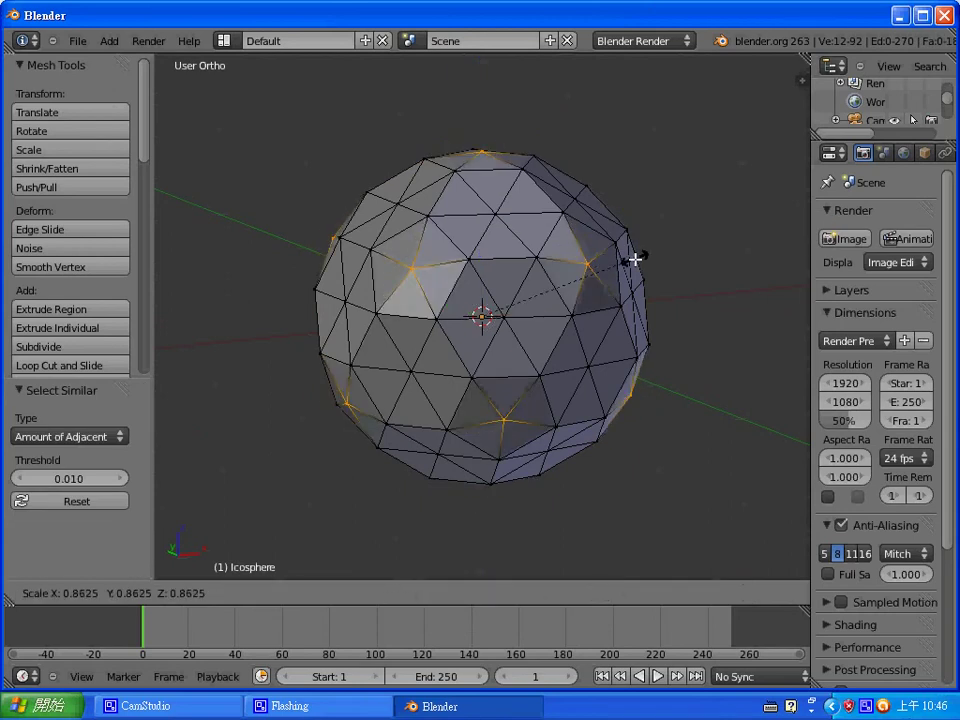
pyautogui.click(635, 272)
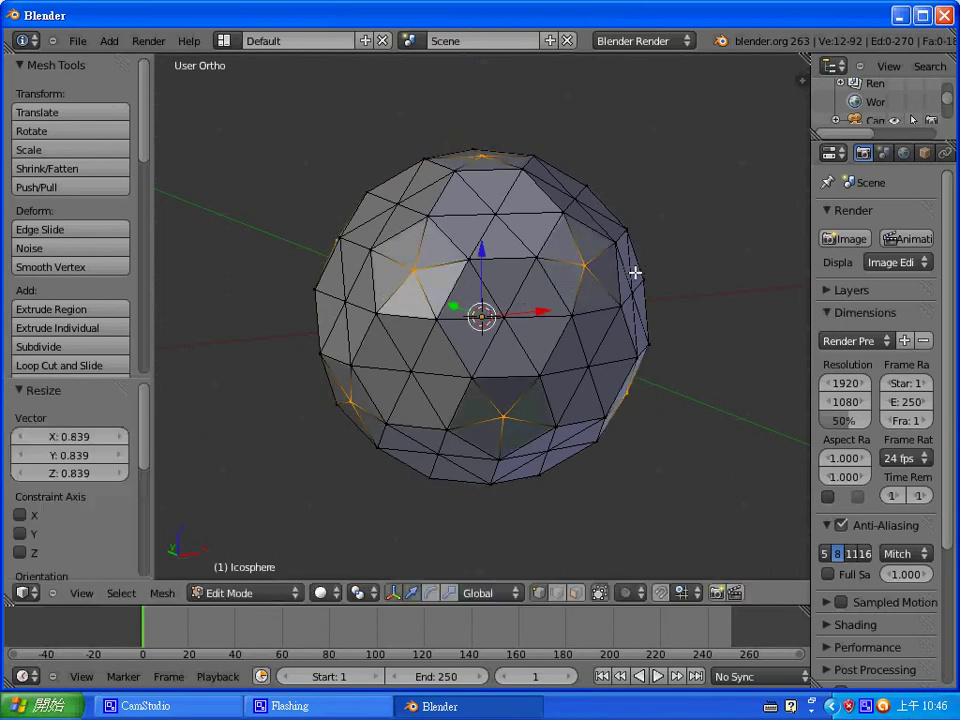
pyautogui.moveTo(518, 235); pyautogui.dragTo(553, 271, button='middle')
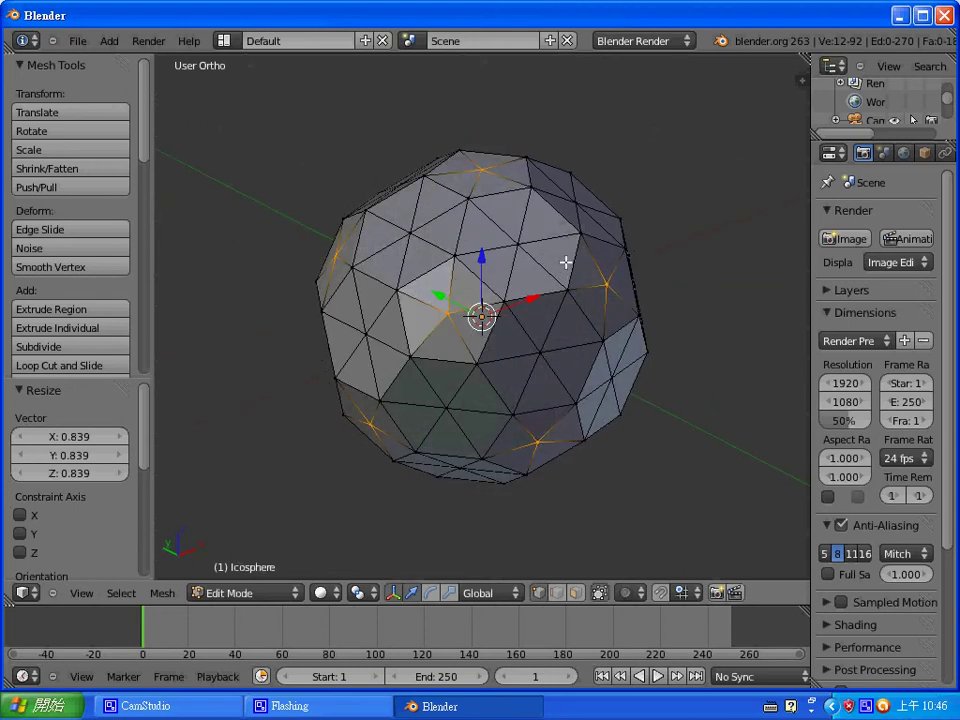
pyautogui.press('Tab')
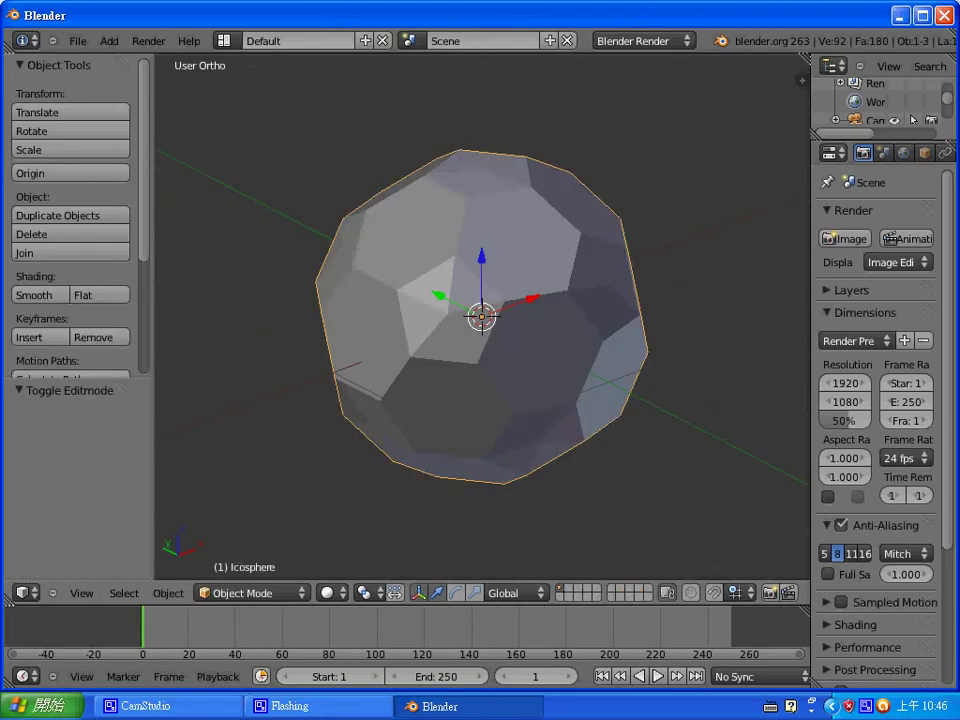
# - Add and apply a level-1 Subdivision Surface modifier (542 vertices, 540 faces), then enter Edit Mode
pyautogui.hotkey('ctrl', '1')
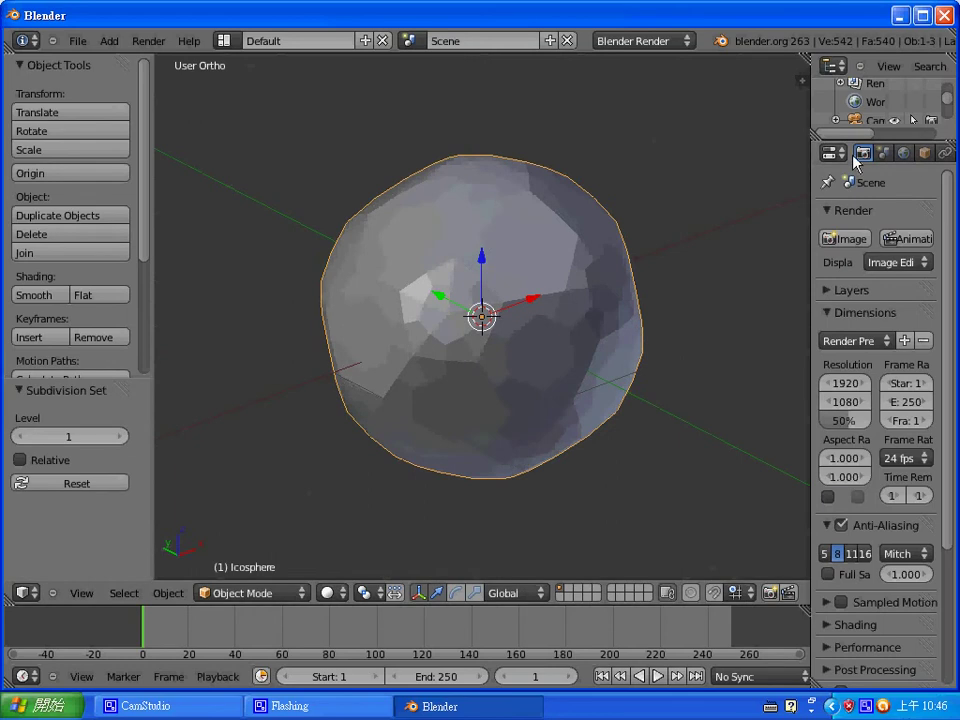
pyautogui.scroll(-3, 870, 155)
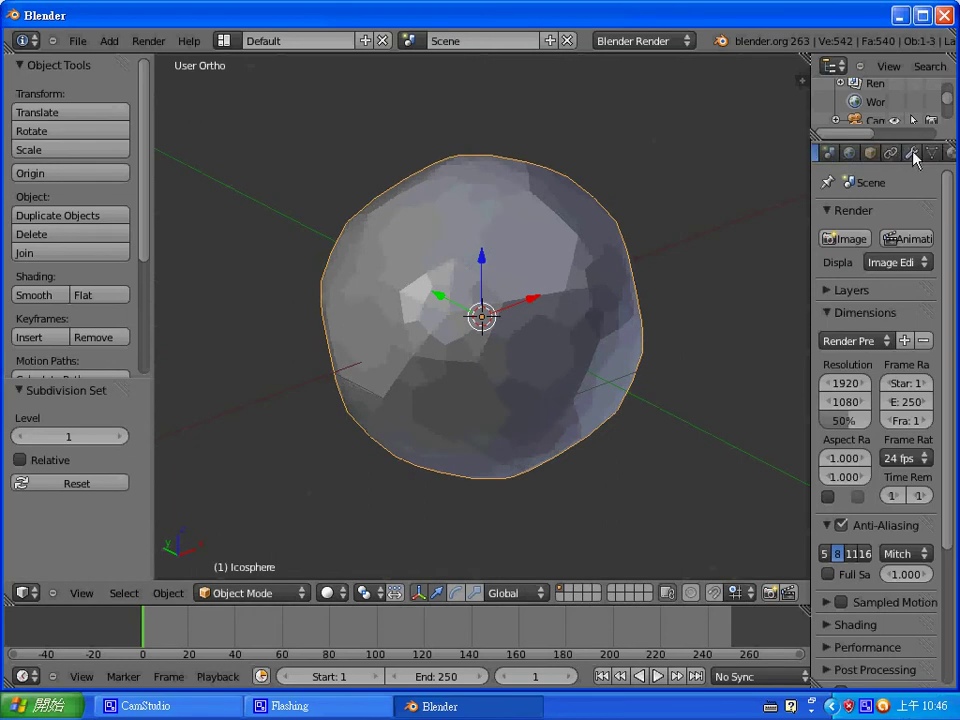
pyautogui.click(909, 153)
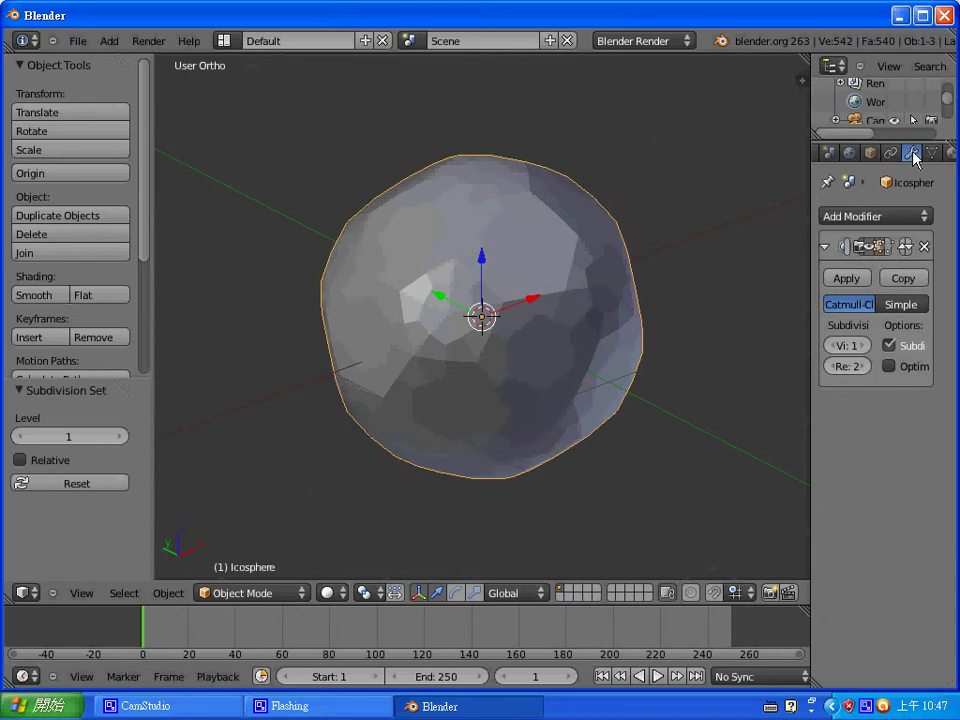
pyautogui.click(847, 279)
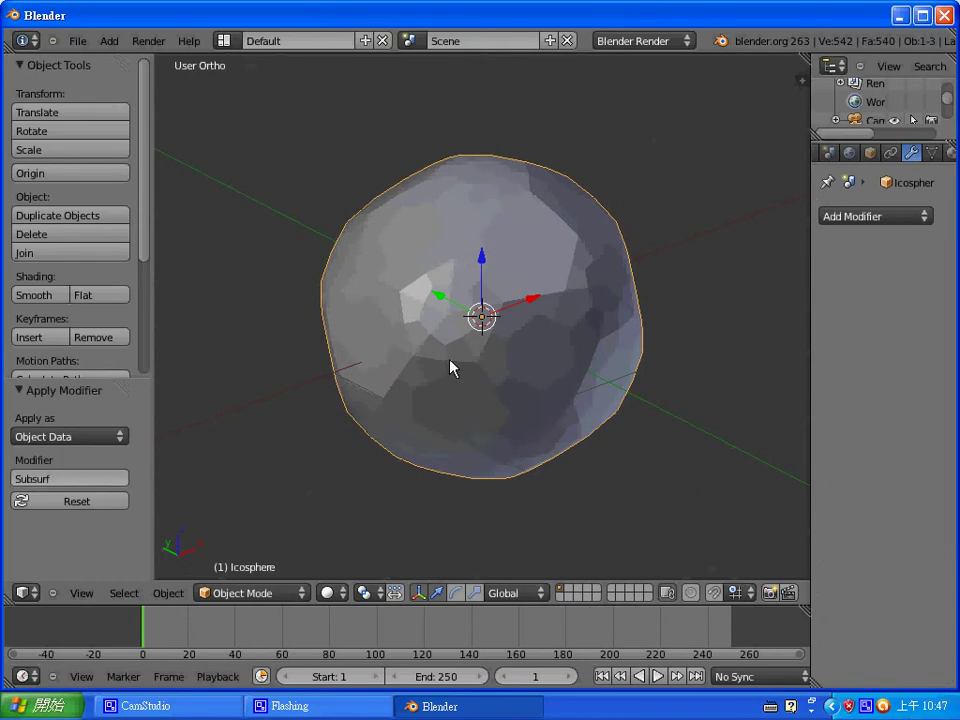
pyautogui.press('Tab')
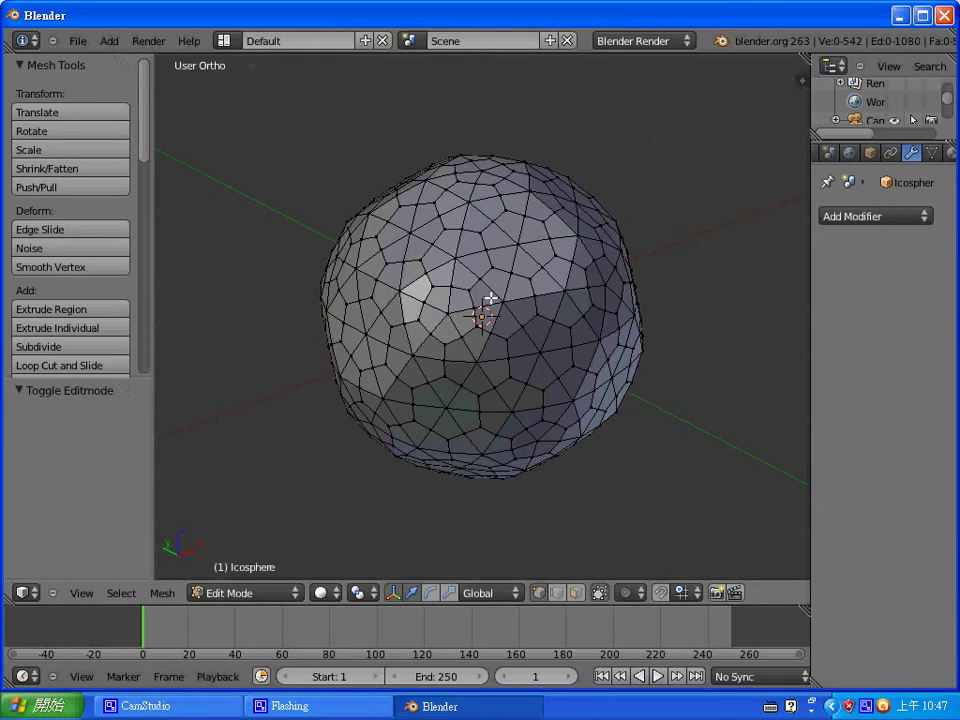
pyautogui.moveTo(491, 298); pyautogui.dragTo(547, 301, button='middle')
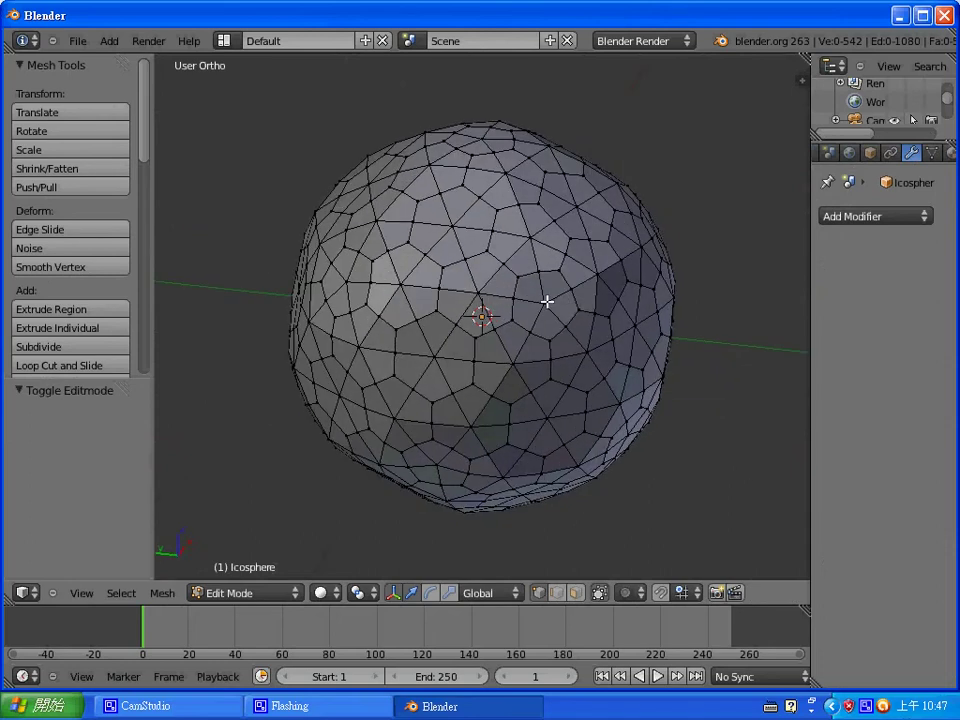
pyautogui.rightClick(544, 303)
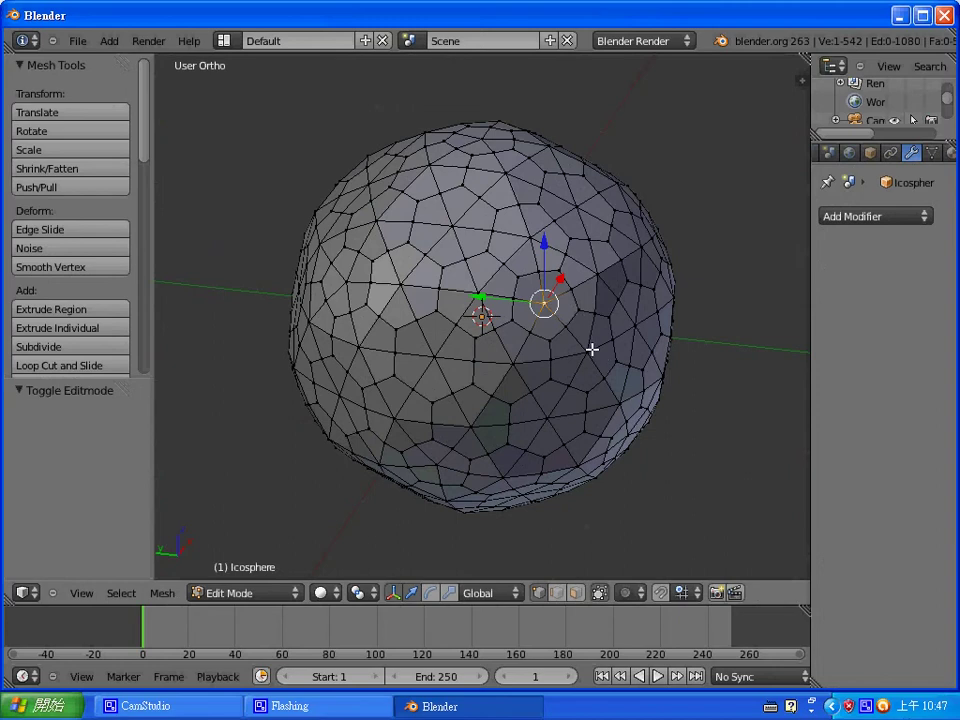
pyautogui.press('ctrl+KP_Add')
pyautogui.press('ctrl+KP_Add')
pyautogui.press('ctrl+KP_Add')
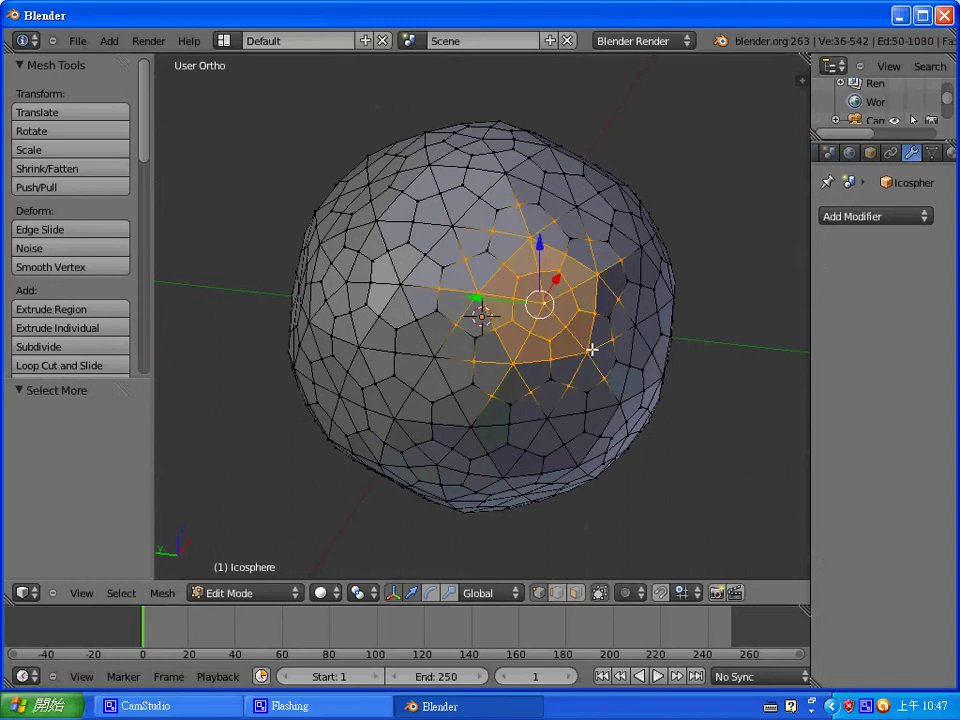
pyautogui.press('ctrl+KP_Subtract')
pyautogui.press('ctrl+KP_Subtract')
pyautogui.press('ctrl+KP_Subtract')
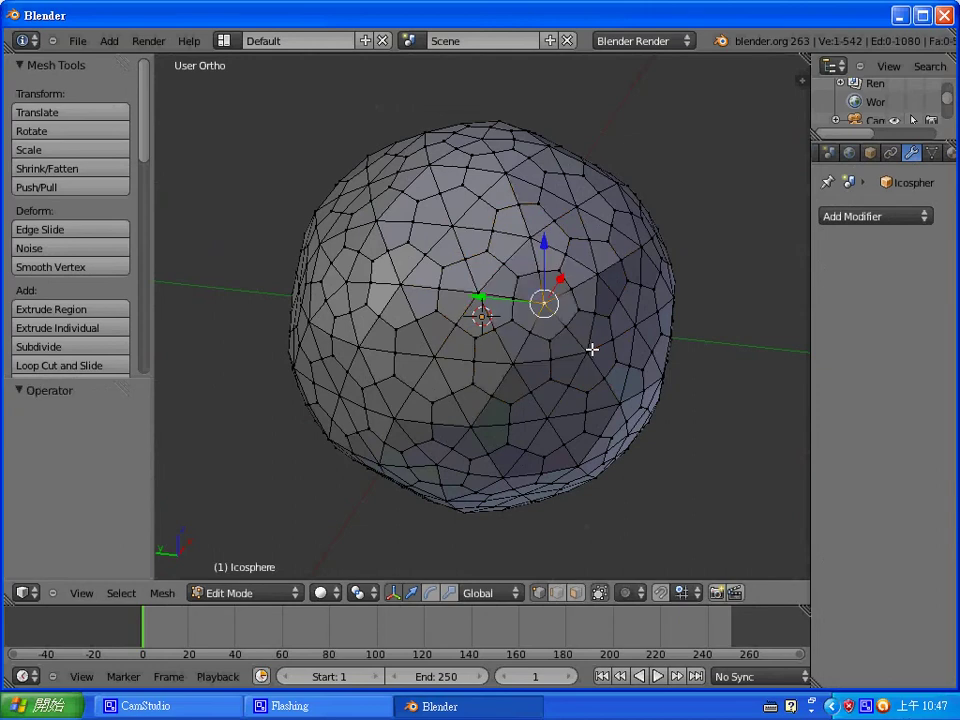
pyautogui.scroll(2, 580, 332)
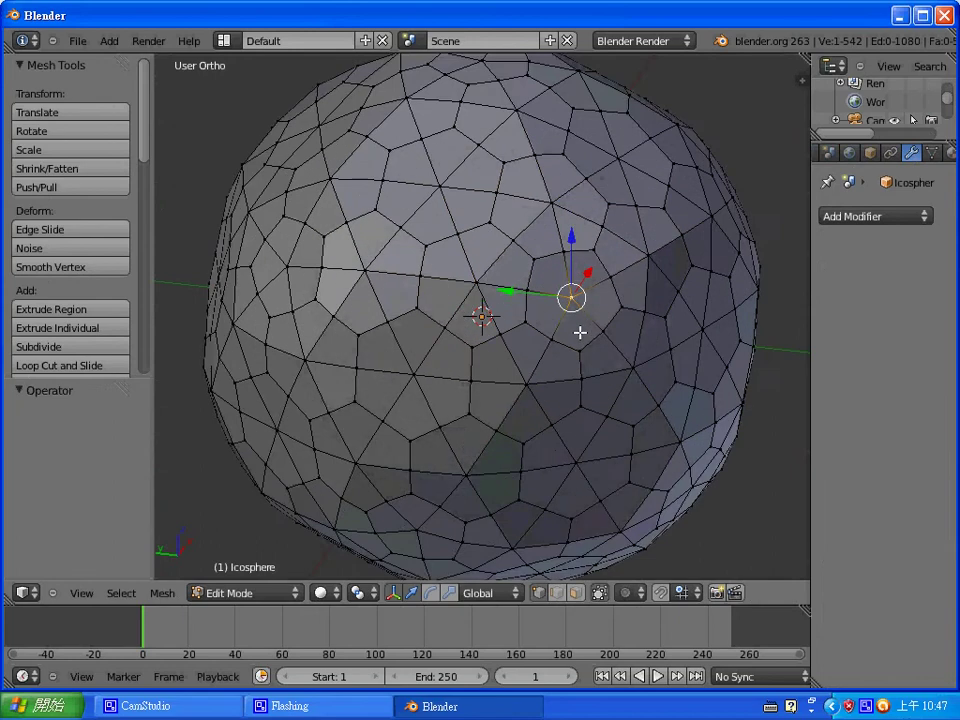
pyautogui.scroll(-2, 581, 332)
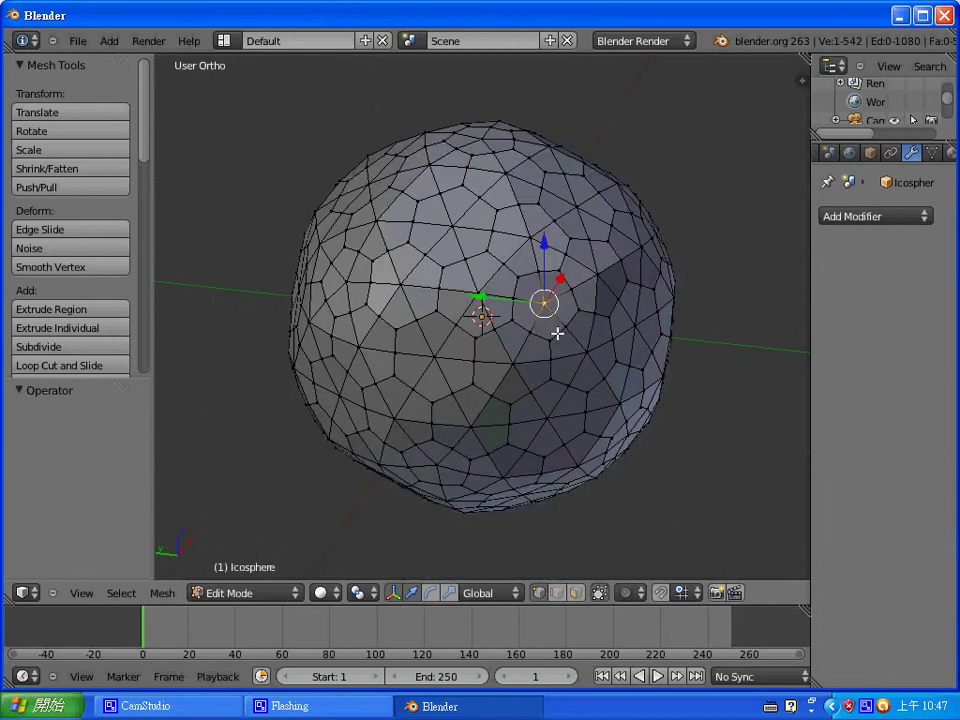
pyautogui.scroll(-4, 548, 332)
pyautogui.scroll(3, 540, 336)
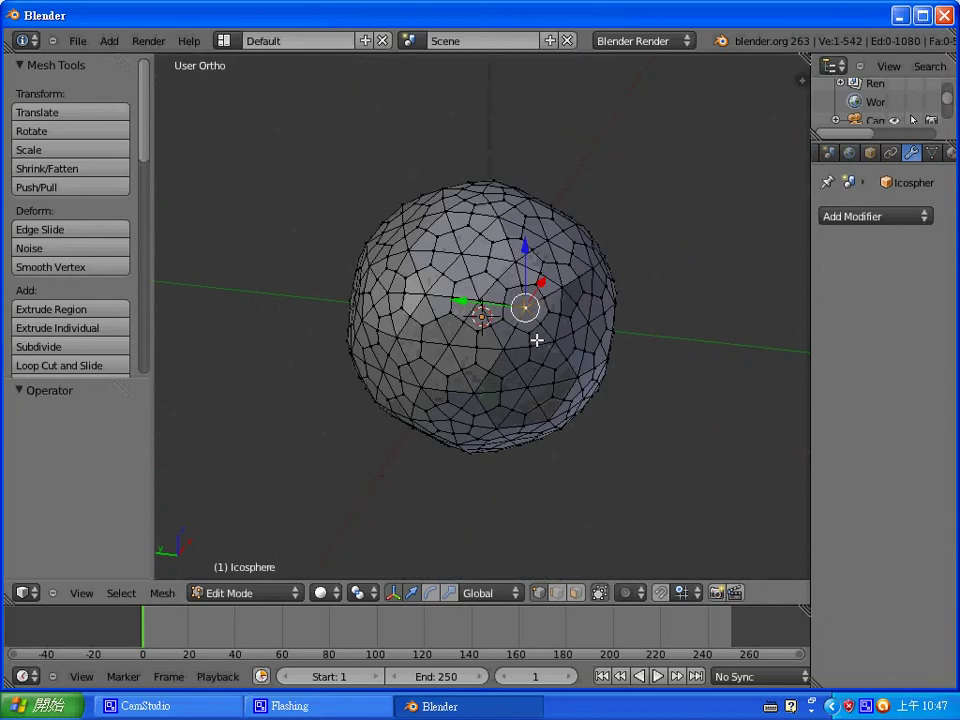
pyautogui.scroll(1, 536, 342)
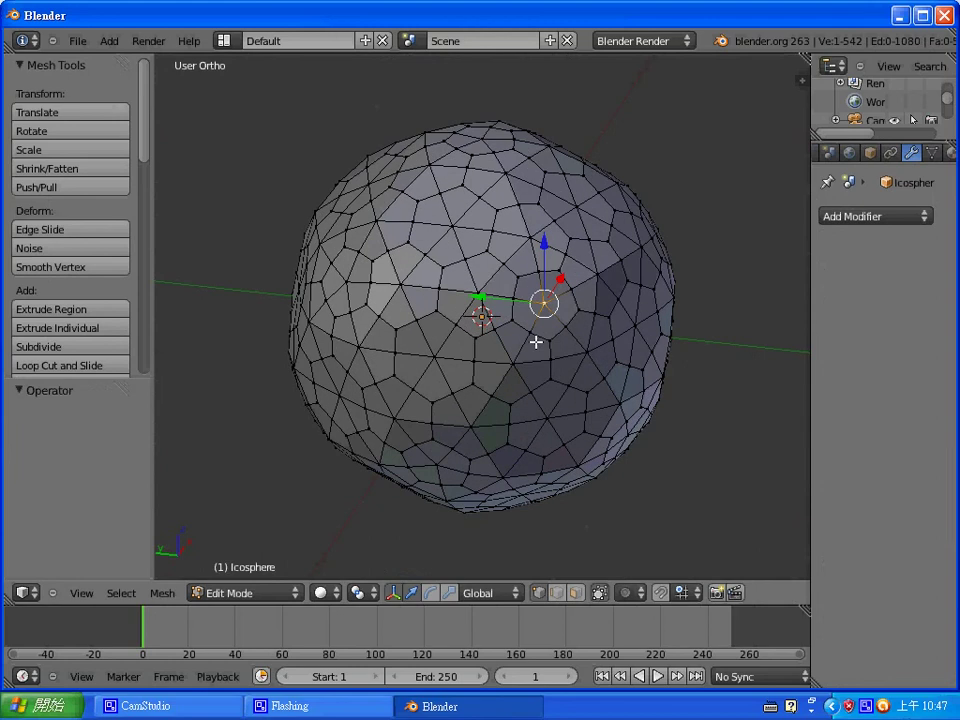
# - Select the five-way vertices by adjacent-face count and grow them into patches
pyautogui.hotkey('shift', 'g')
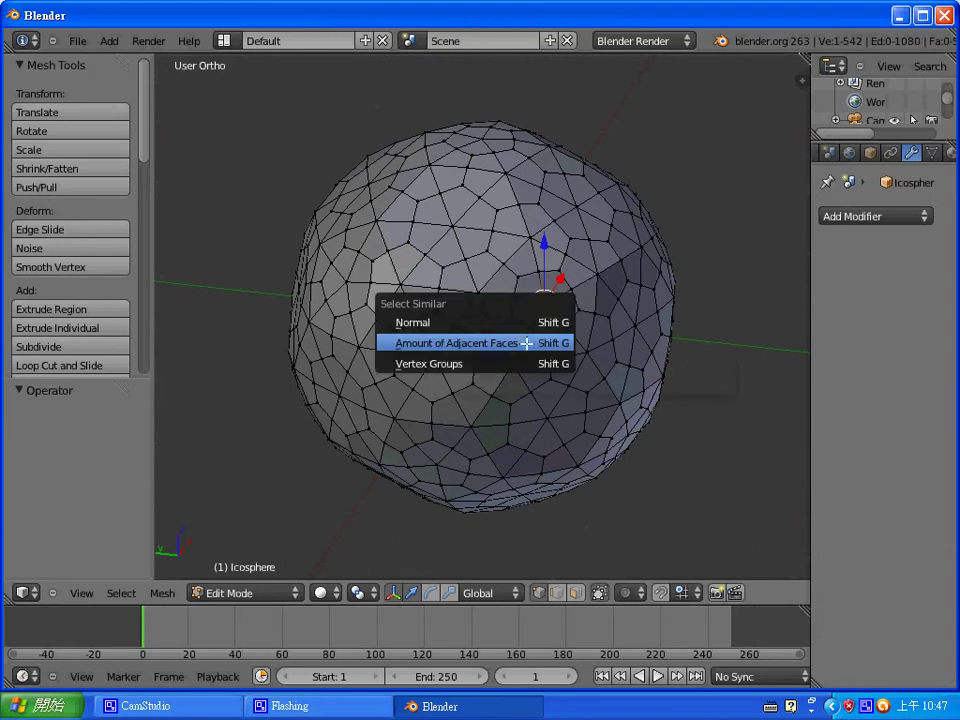
pyautogui.click(527, 339)
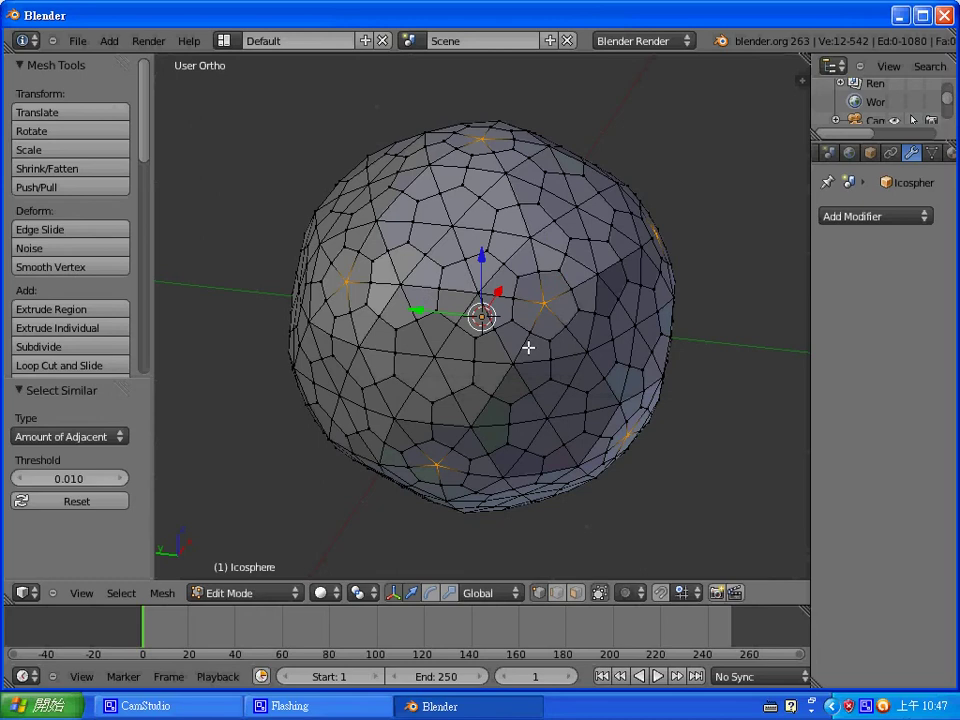
pyautogui.press('ctrl+KP_Add')
pyautogui.press('ctrl+KP_Add')
pyautogui.press('ctrl+KP_Add')
pyautogui.press('ctrl+KP_Add')
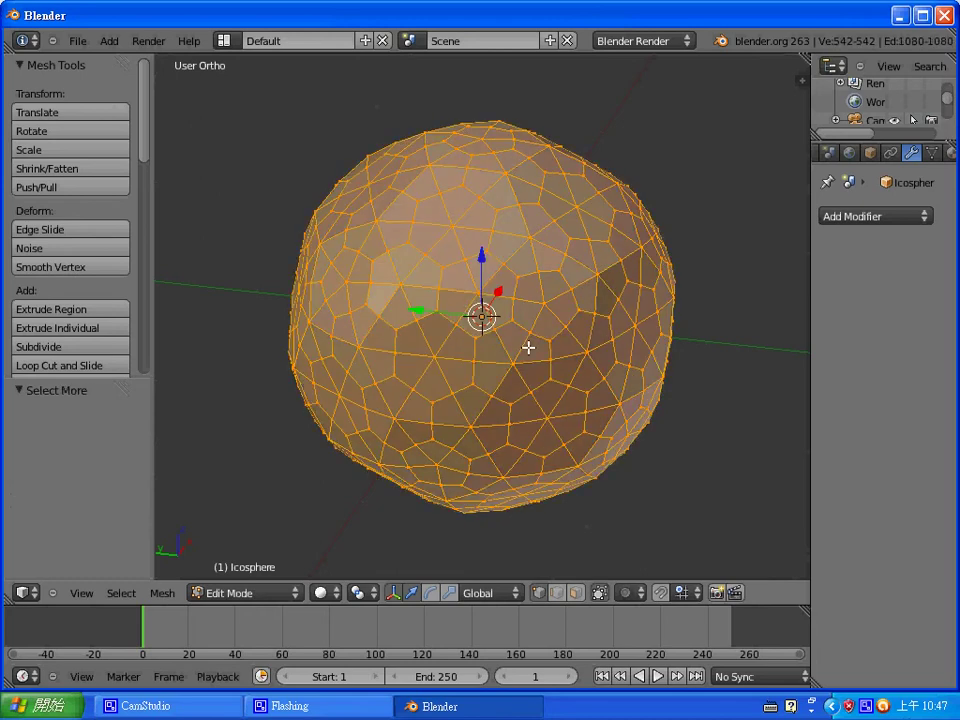
pyautogui.press('ctrl+KP_Subtract')
pyautogui.hotkey('ctrl', 'z')
pyautogui.hotkey('ctrl', 'z')
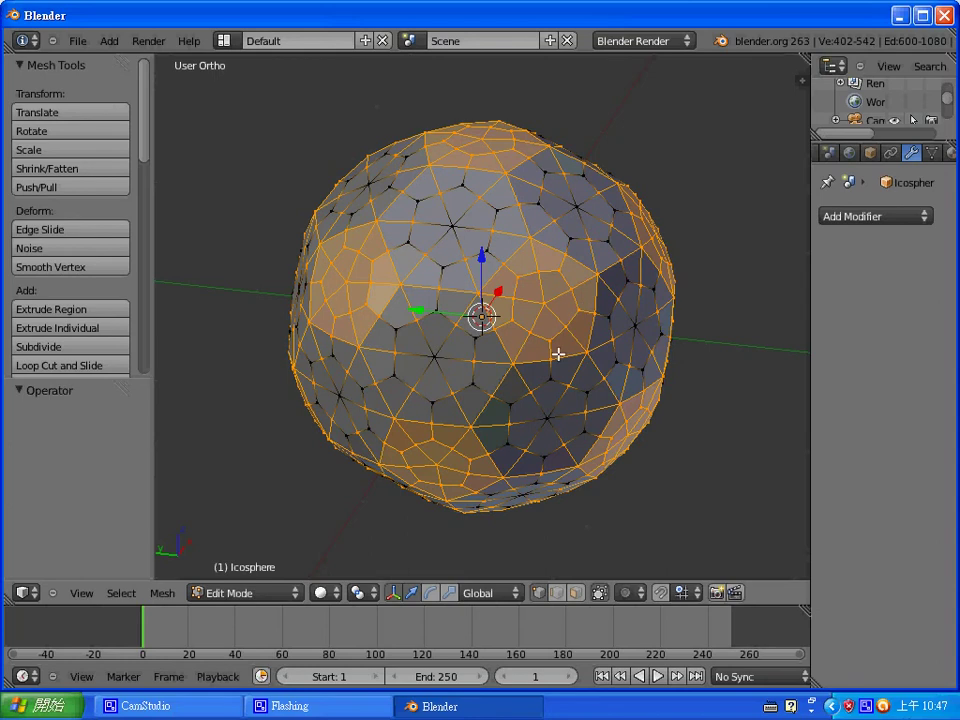
# - Round the lumpy icosphere into a smoother sphere and switch to face selection
pyautogui.hotkey('ctrl', 'z')
pyautogui.hotkey('ctrl', 'z')
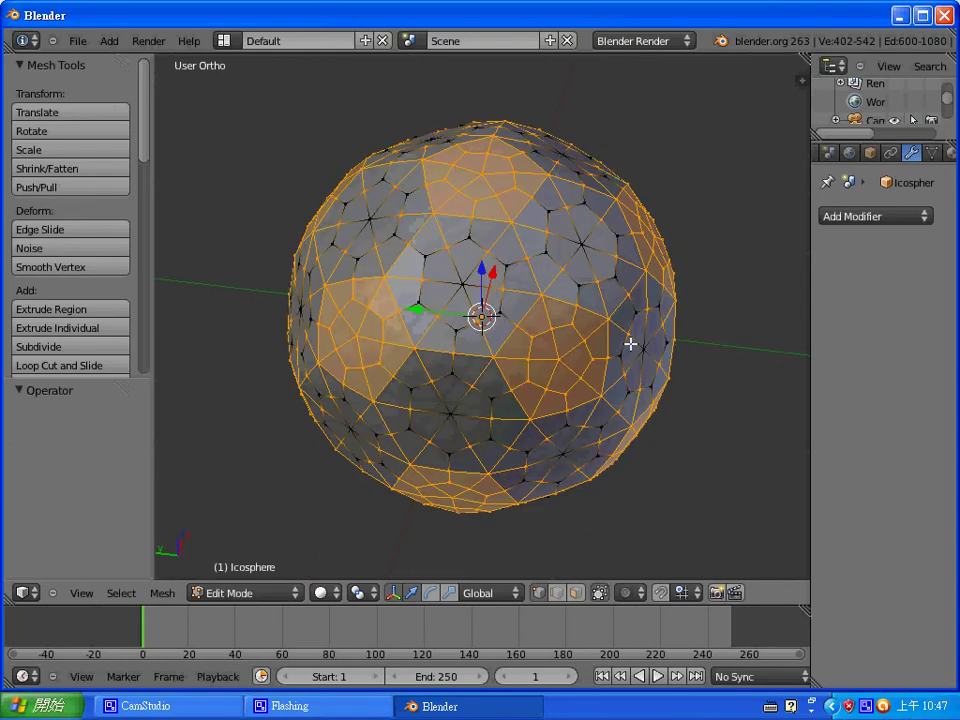
pyautogui.moveTo(645, 334); pyautogui.dragTo(634, 281, button='middle')
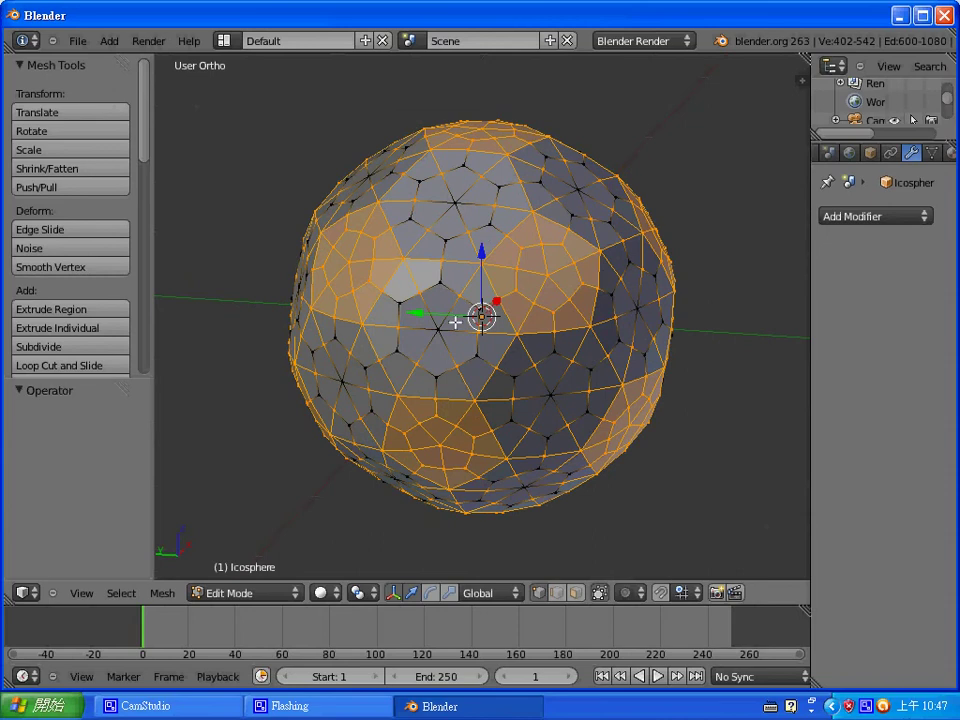
pyautogui.moveTo(455, 322); pyautogui.dragTo(521, 369, button='middle')
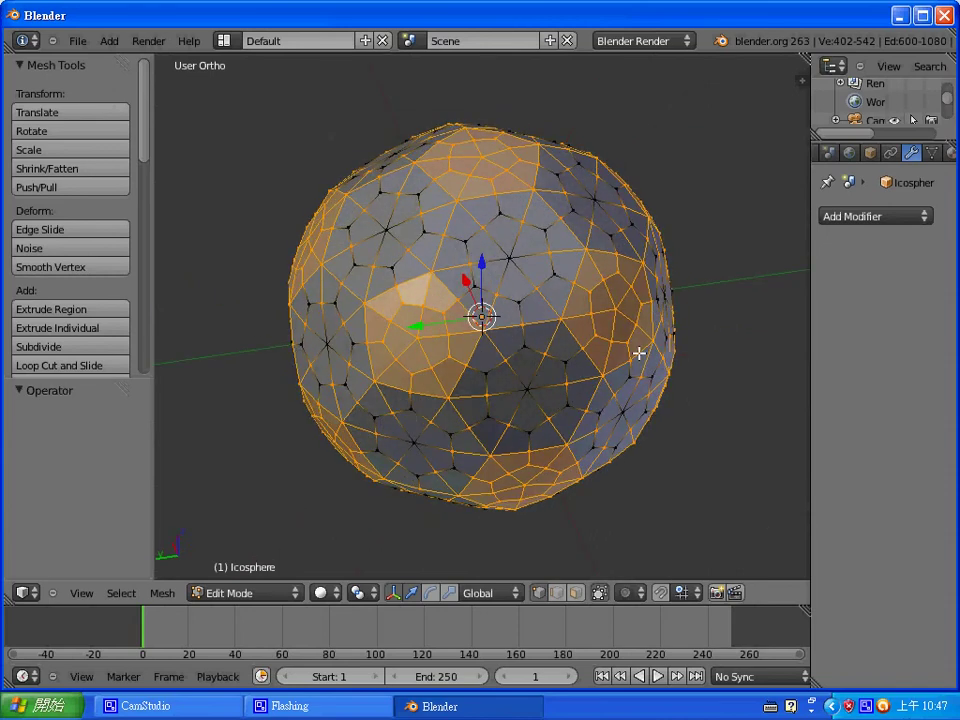
pyautogui.moveTo(731, 330); pyautogui.dragTo(626, 324, button='middle')
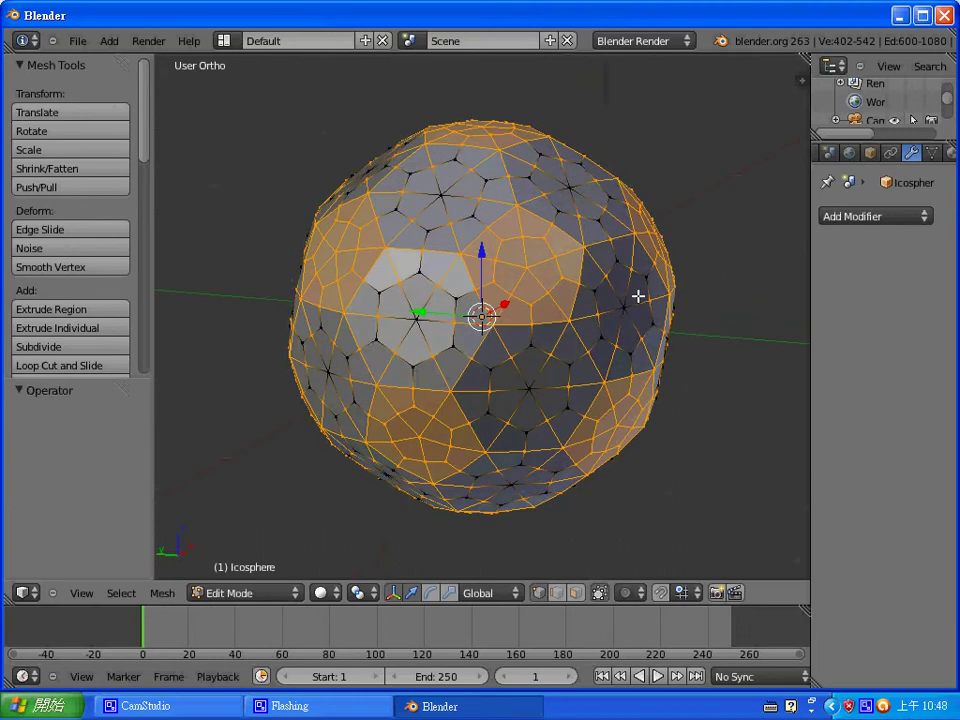
pyautogui.press('Tab')
pyautogui.press('Tab')
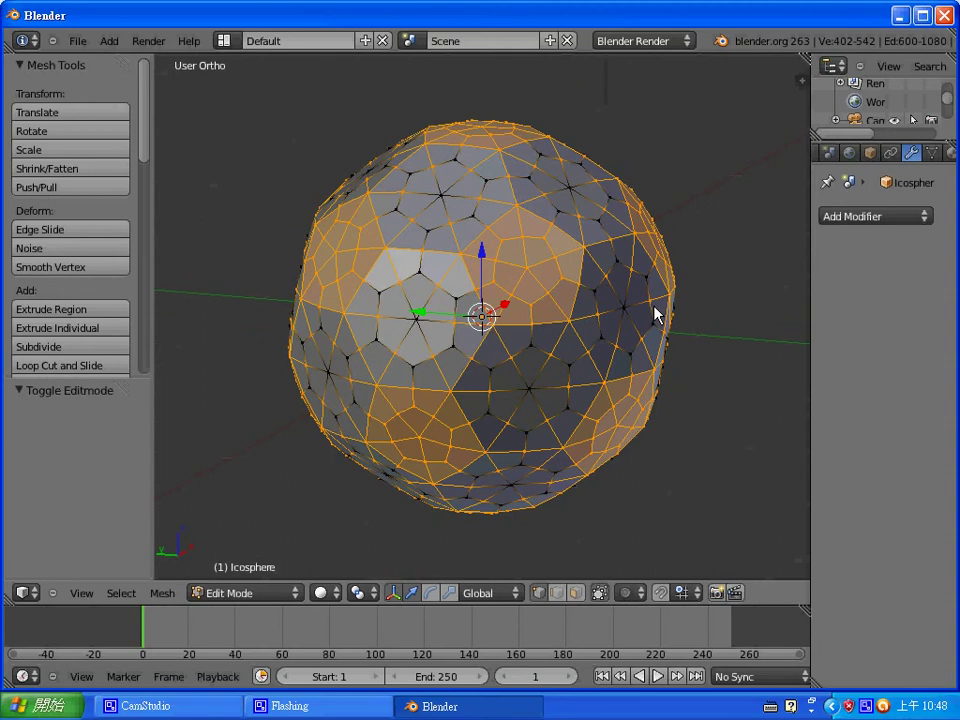
pyautogui.hotkey('ctrl', 'Tab')
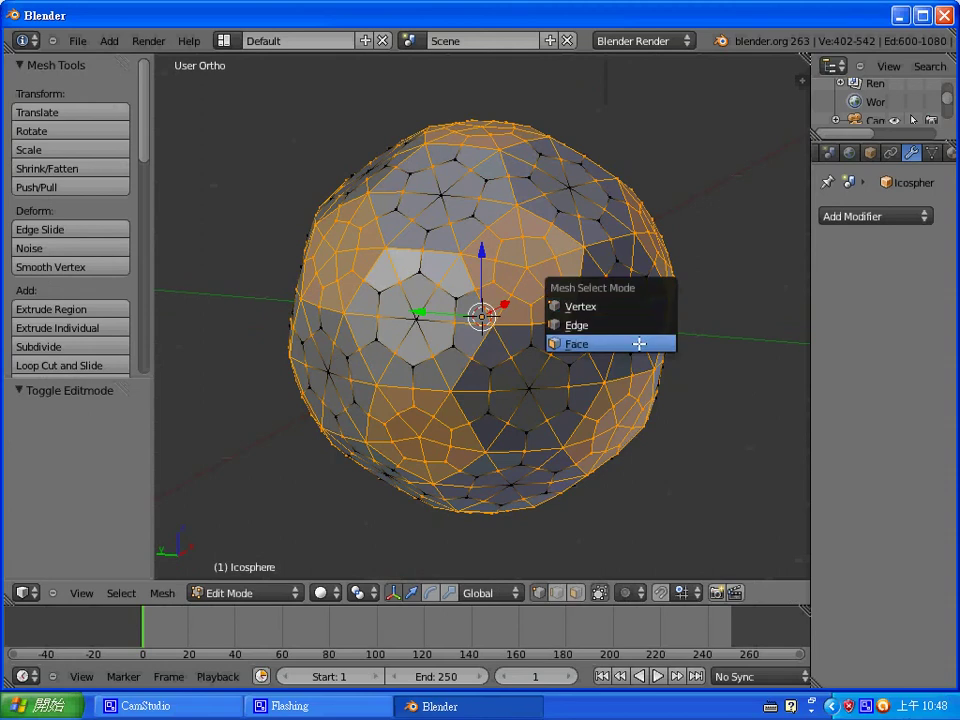
pyautogui.click(637, 342)
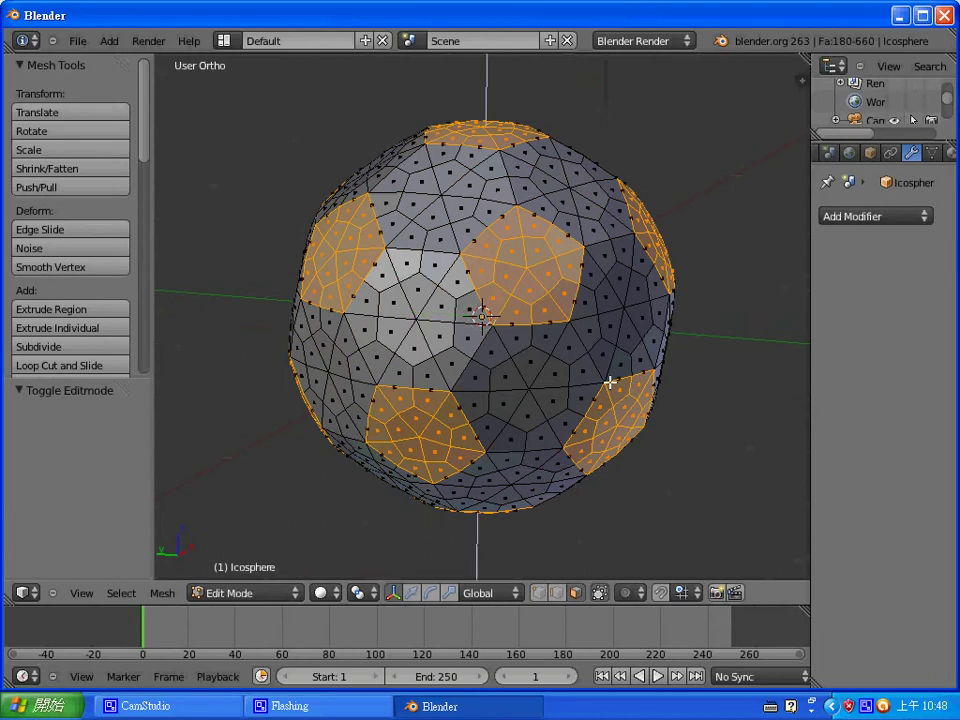
# - Extrude the selected pentagon patches in place twice
pyautogui.press('e')
pyautogui.click(612, 394)
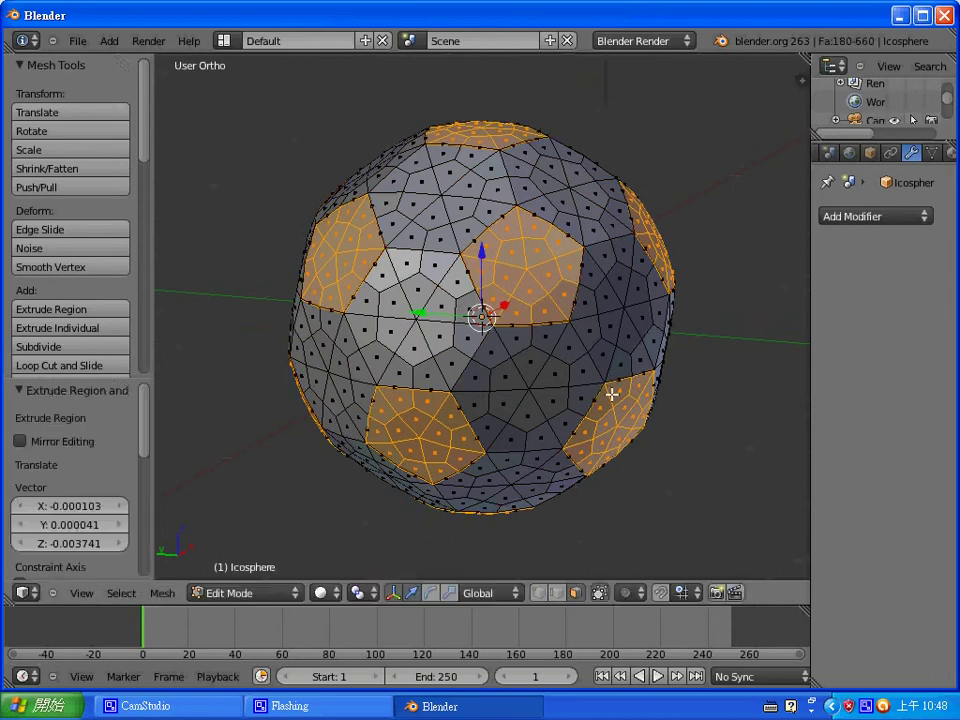
pyautogui.hotkey('ctrl', 'tab')
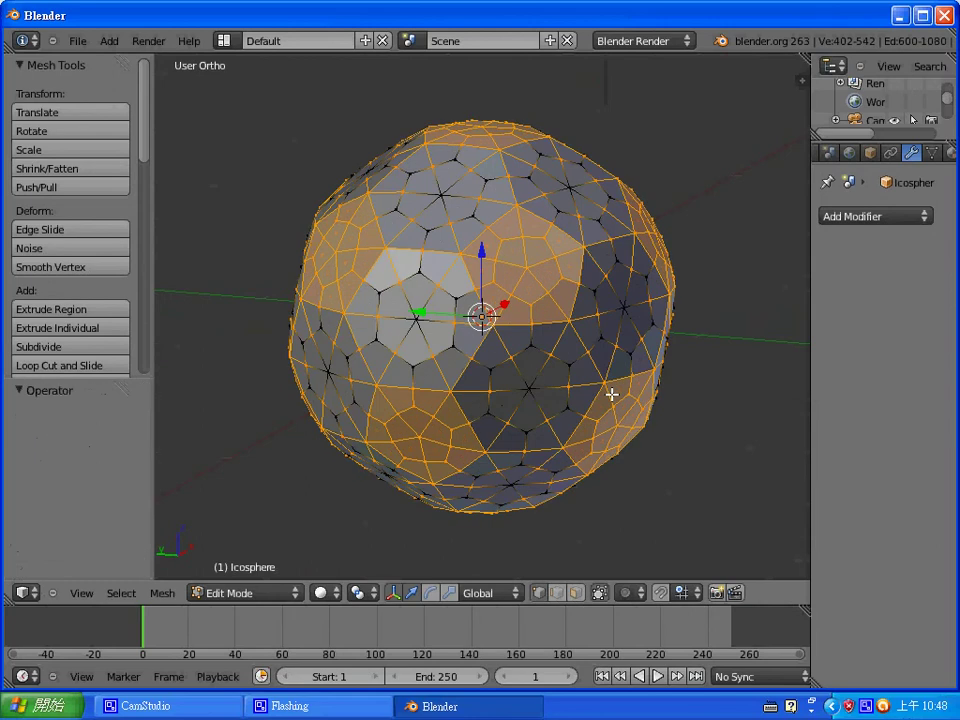
pyautogui.press('e')
pyautogui.click(612, 394)
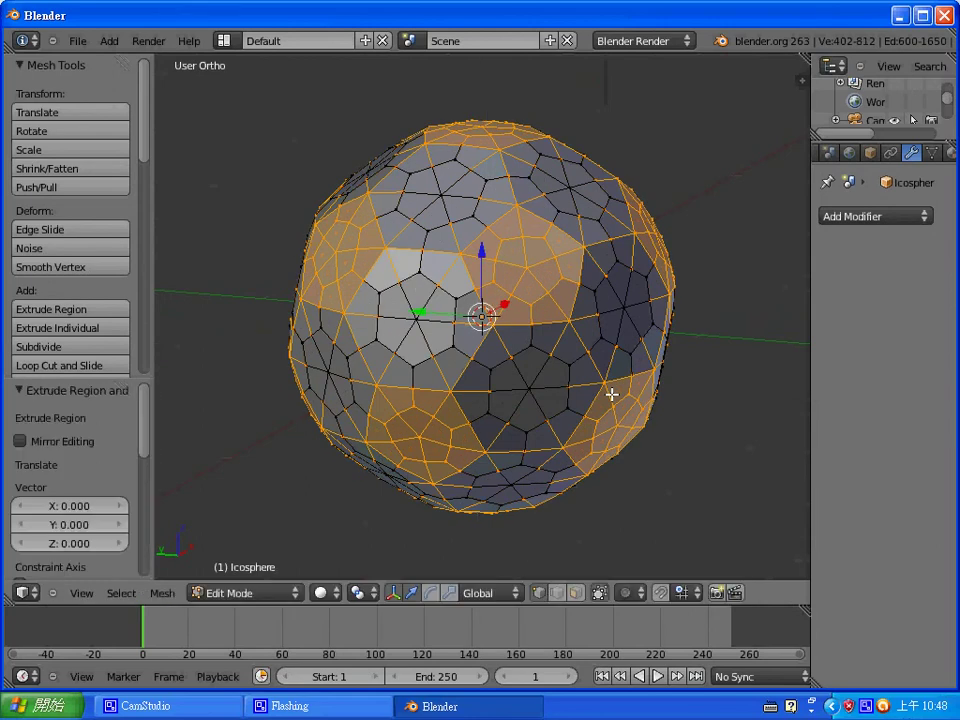
# - Try a 0.07 shrink/fatten, cancel it, and reshrink then regrow the selection by one ring
pyautogui.hotkey('alt', 's')
pyautogui.write('0.07')
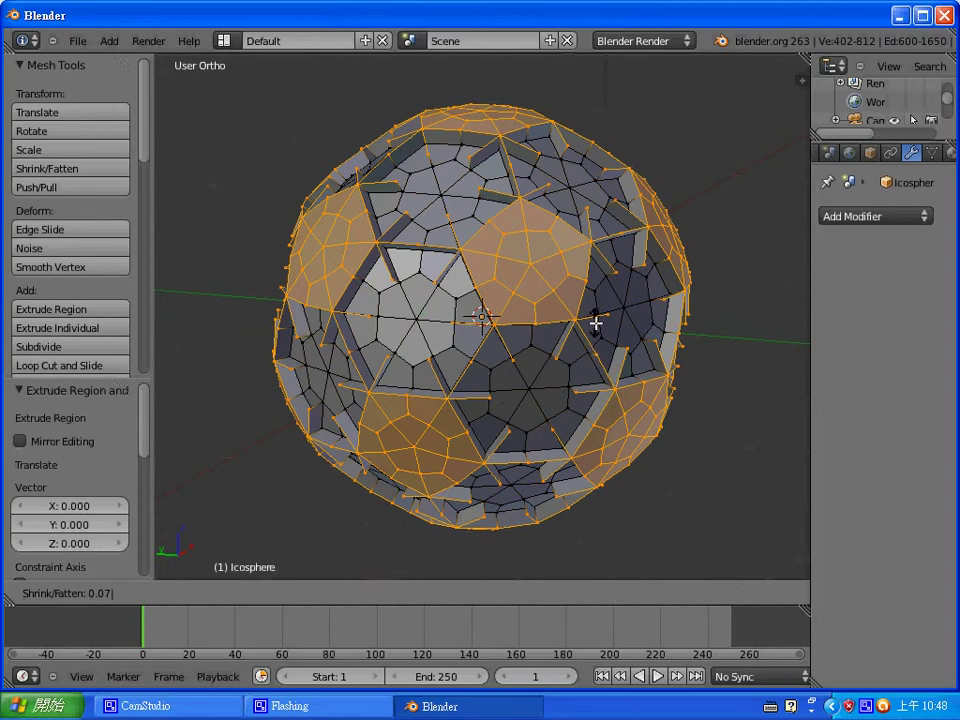
pyautogui.press('Escape')
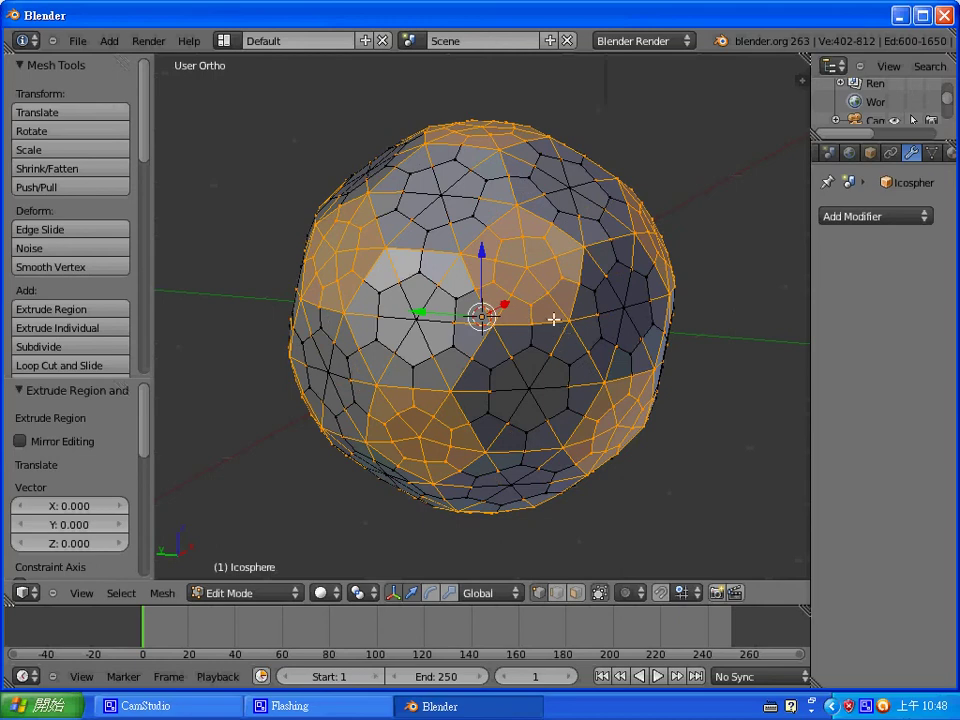
pyautogui.press('ctrl+KP_Subtract')
pyautogui.press('ctrl+KP_Add')
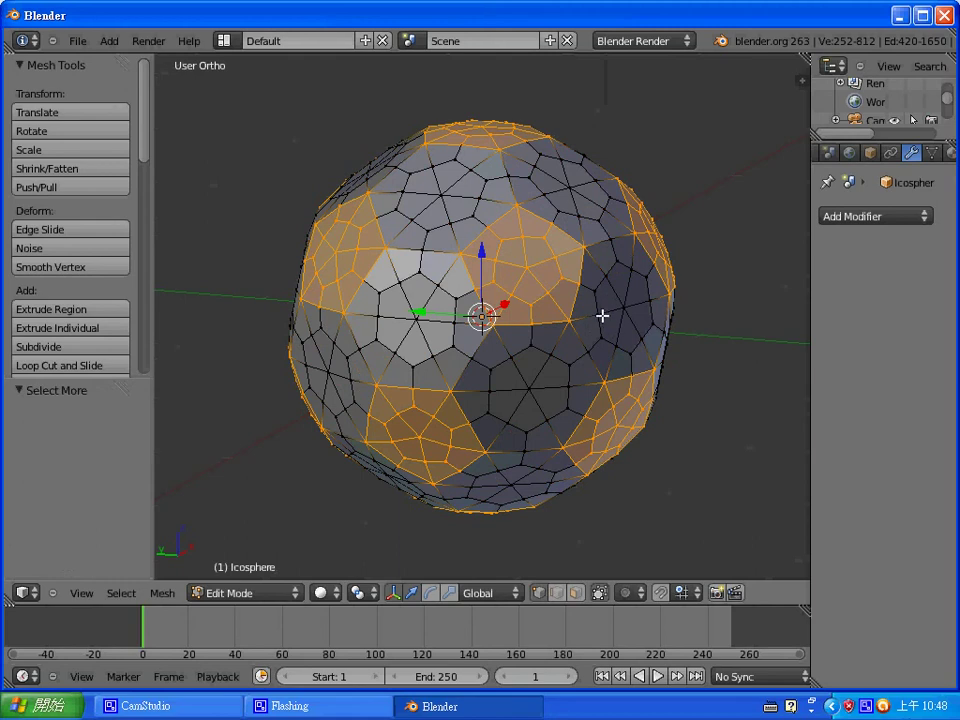
pyautogui.moveTo(597, 335); pyautogui.dragTo(397, 224, button='middle')
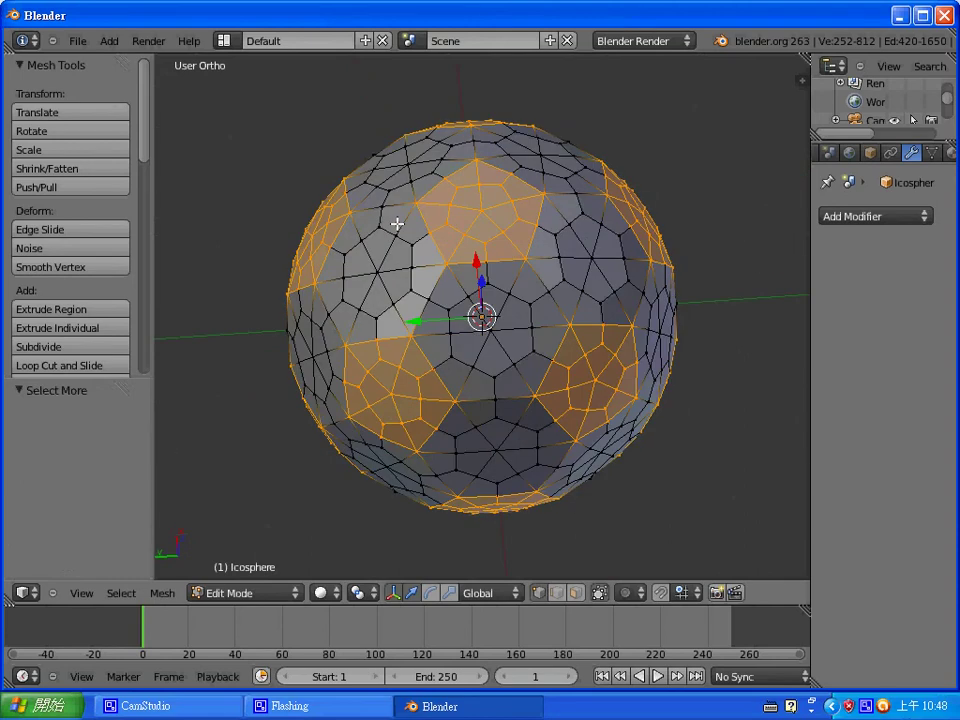
pyautogui.hotkey('ctrl', 'Tab')
# - In face mode, extrude the pentagon patches in place and push them outward by 0.07
pyautogui.click(397, 225)
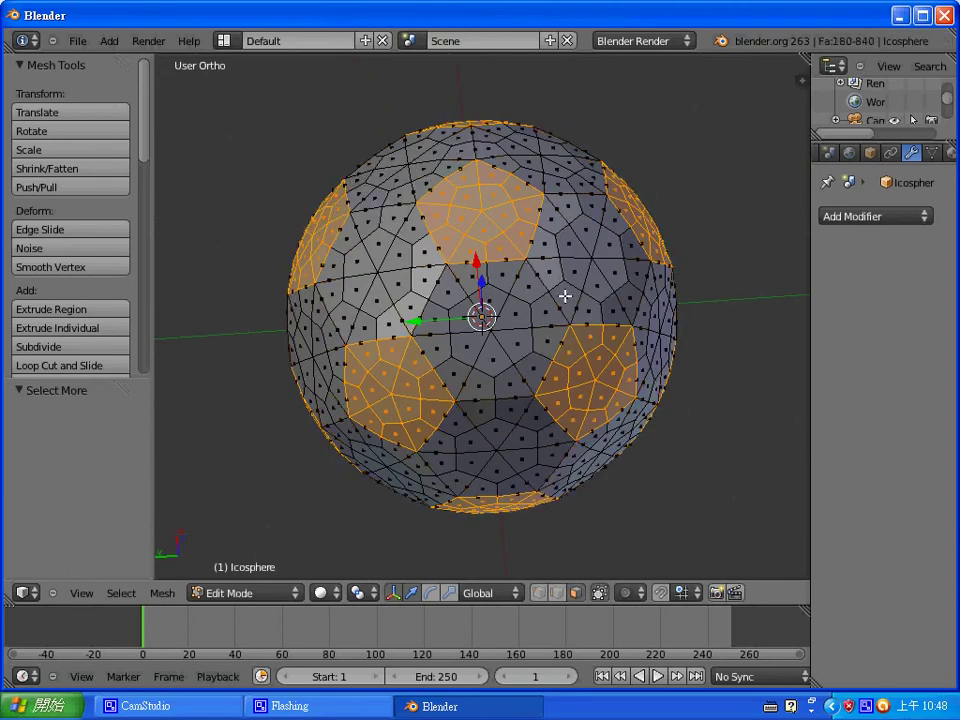
pyautogui.press('e')
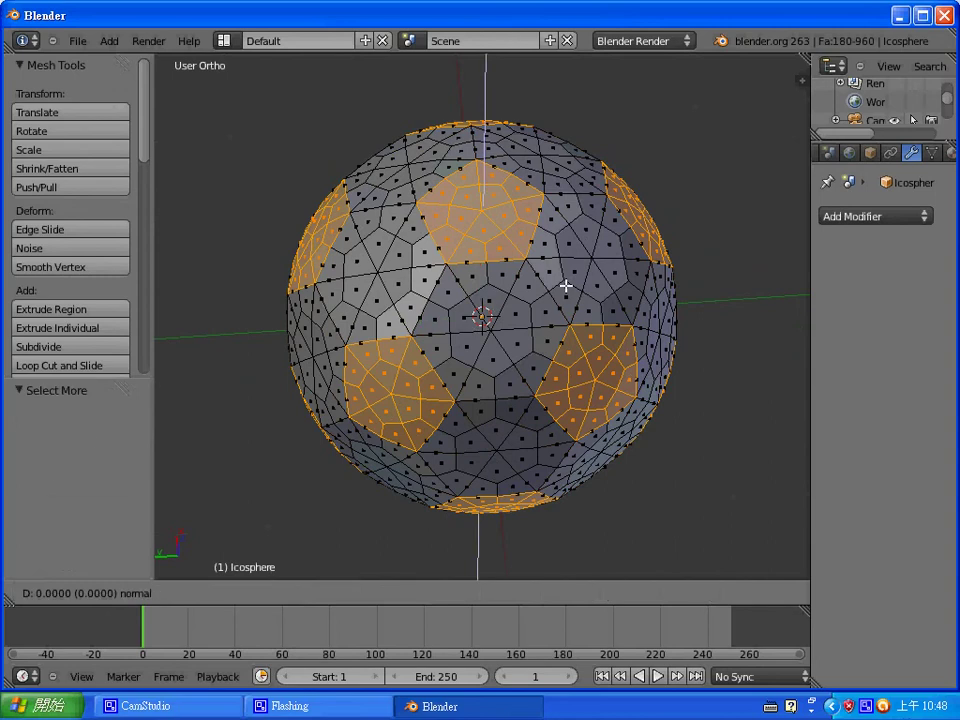
pyautogui.rightClick(565, 285)
pyautogui.hotkey('alt', 's')
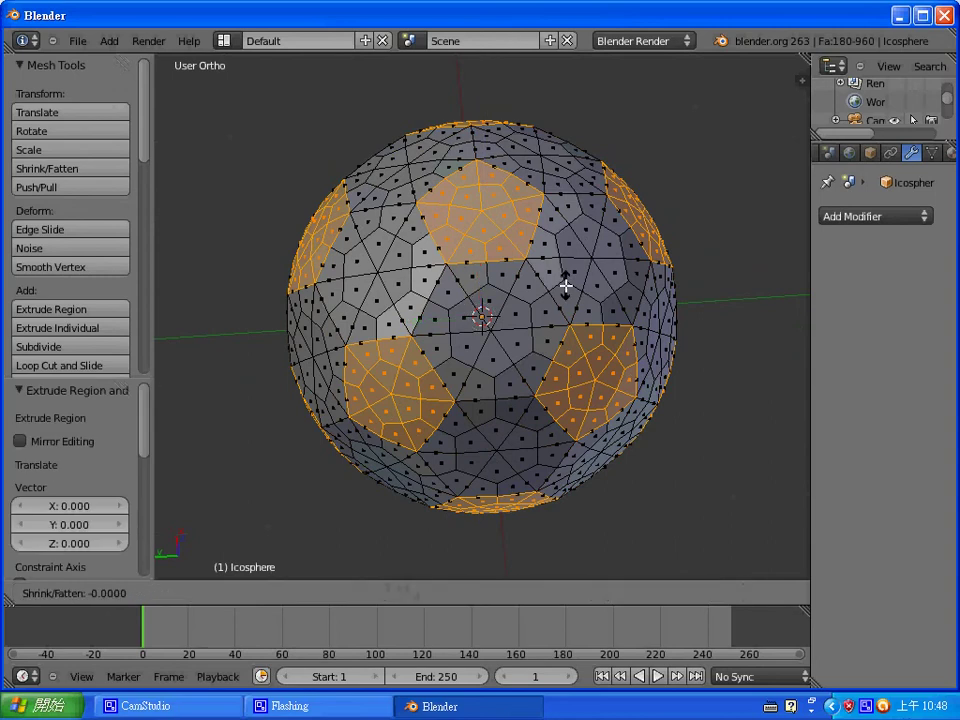
pyautogui.write('0.07')
pyautogui.press('Return')
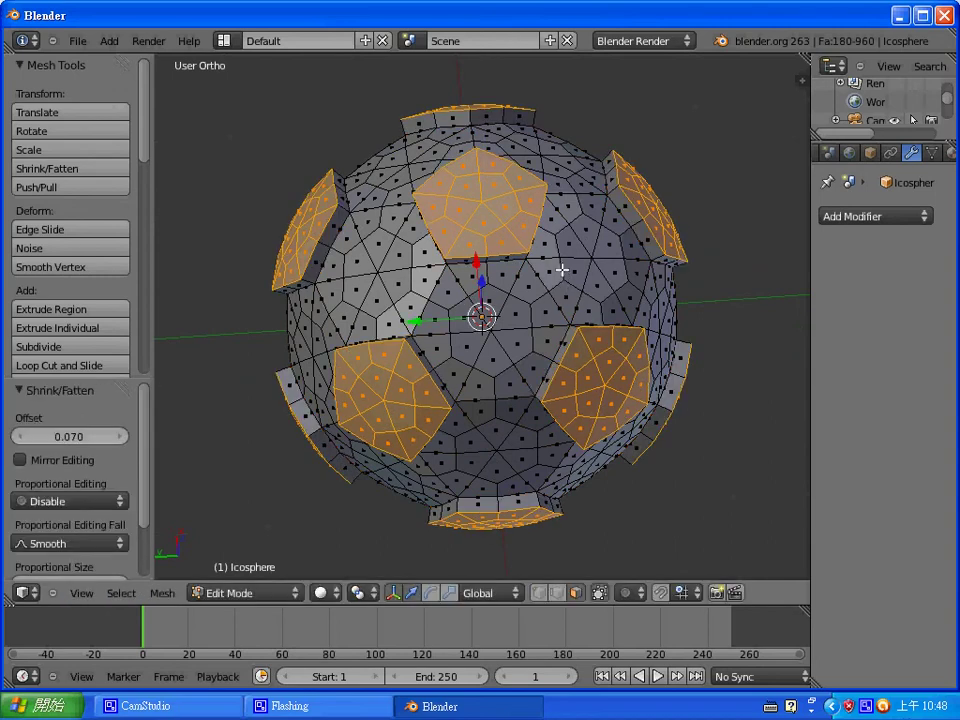
pyautogui.moveTo(559, 270); pyautogui.dragTo(494, 393, button='middle')
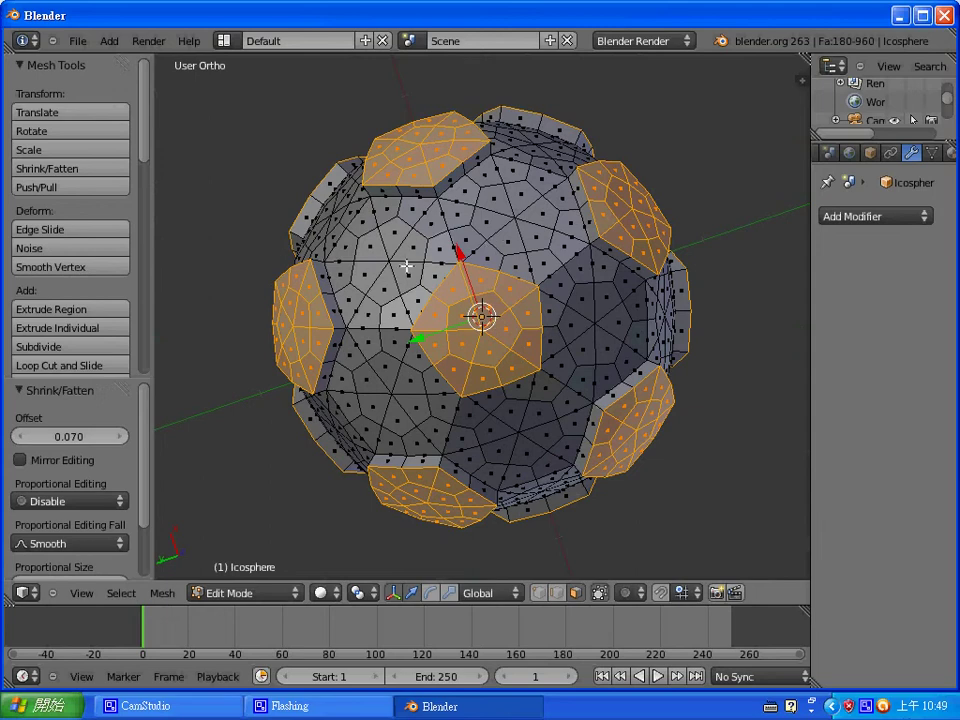
# - Orbit around the ball and bring up the Mesh Select Mode menu
pyautogui.moveTo(330, 208); pyautogui.dragTo(545, 275, button='middle')
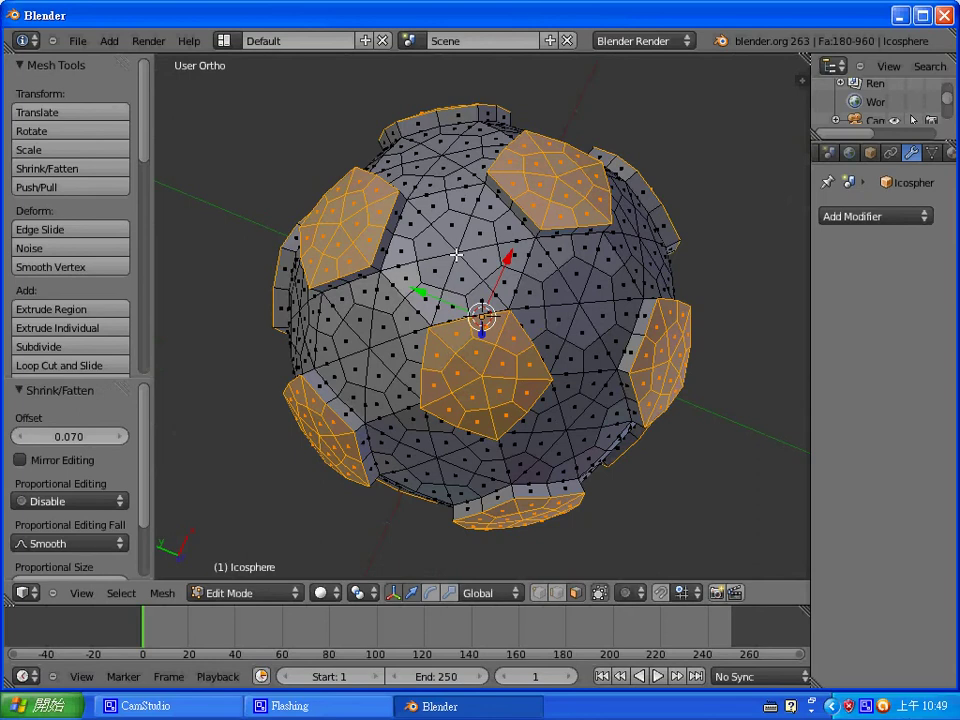
pyautogui.hotkey('ctrl', 'Tab')
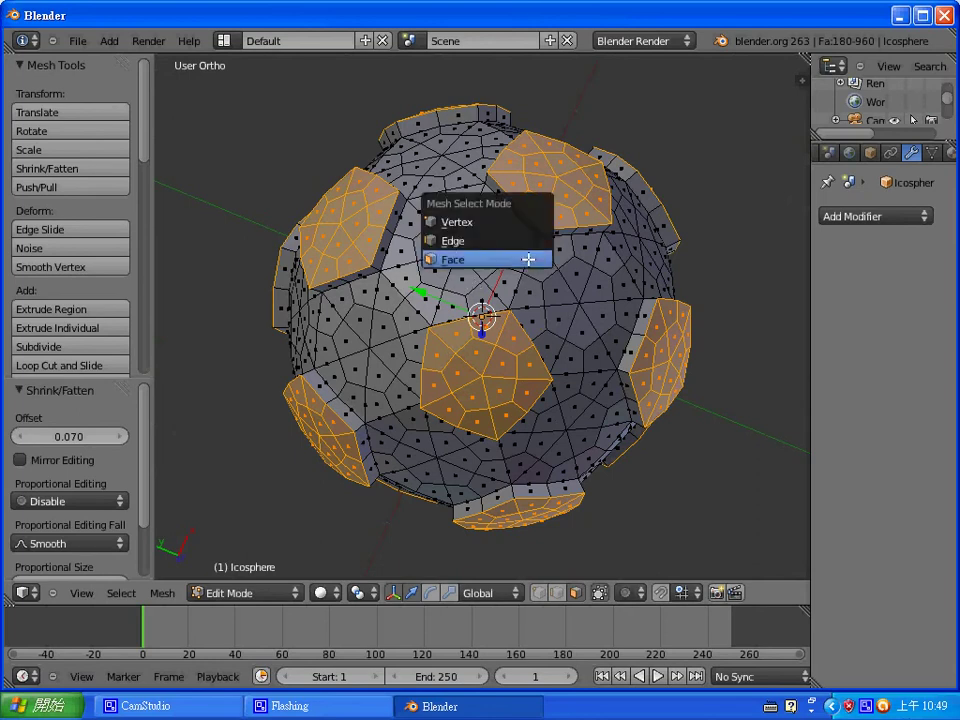
# - In vertex mode, select seven centre vertices between raised patches and grow each into a patch
pyautogui.click(514, 222)
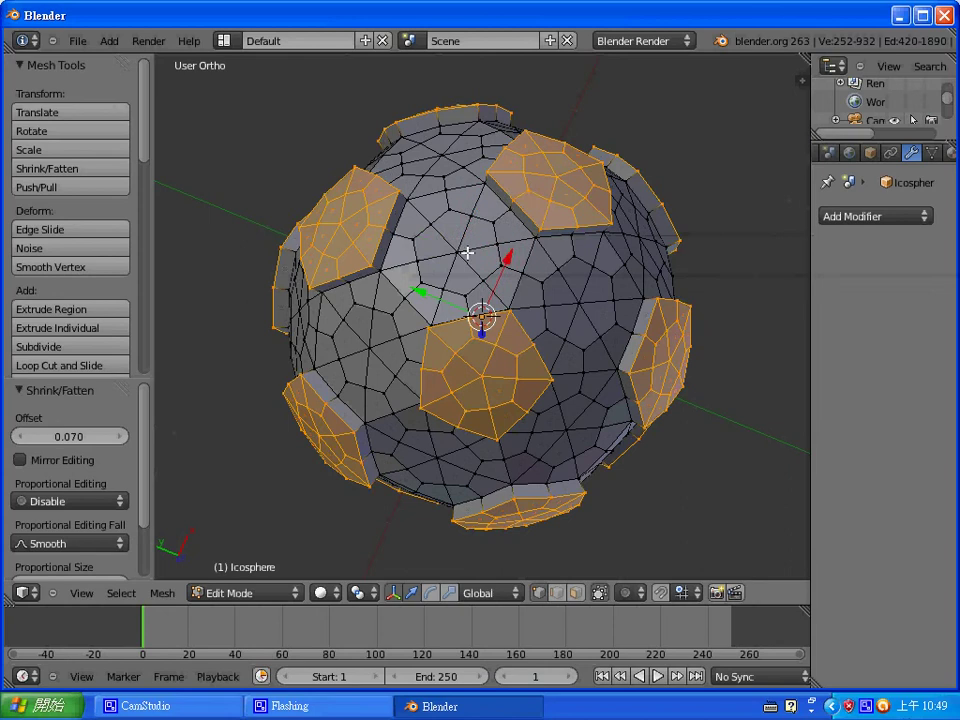
pyautogui.rightClick(457, 250)
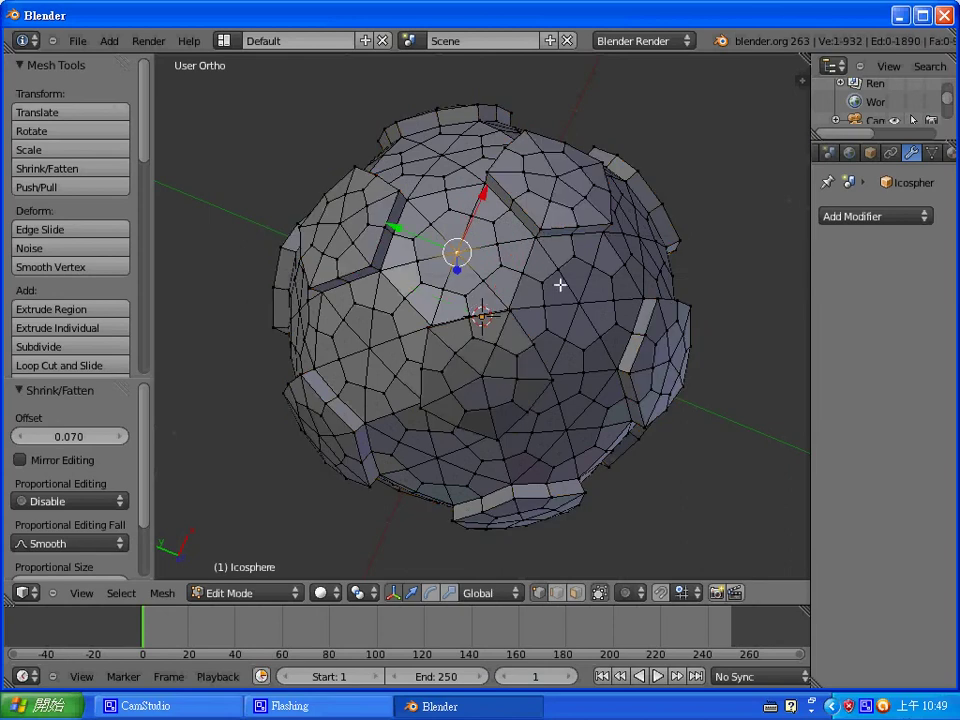
pyautogui.moveTo(601, 300); pyautogui.dragTo(555, 375, button='middle')
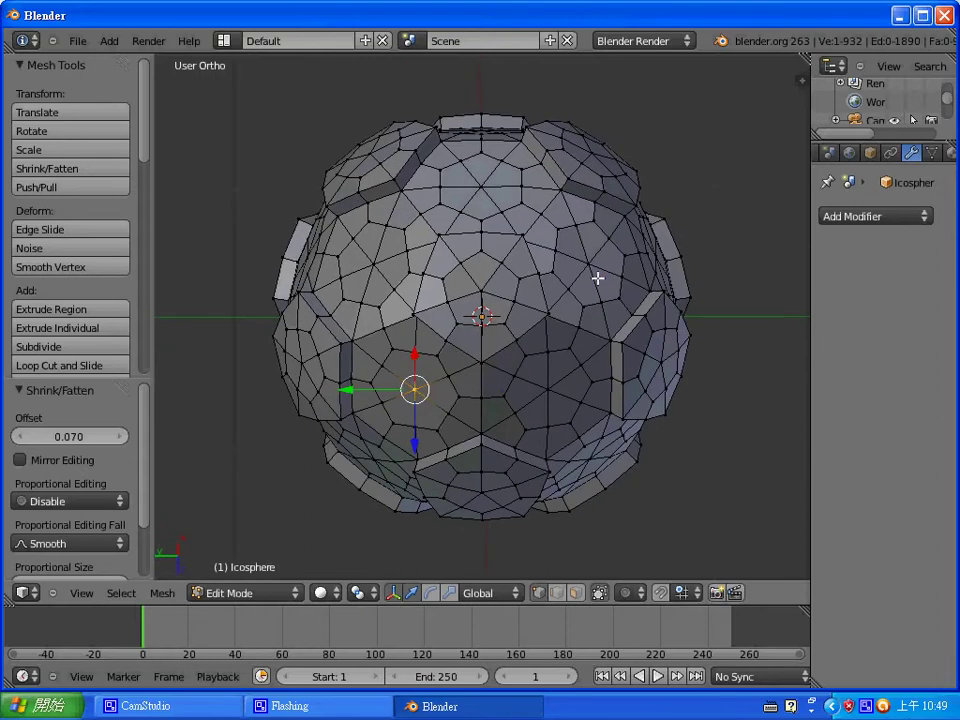
pyautogui.keyDown('shift'); pyautogui.rightClick(589, 264); pyautogui.keyUp('shift')
pyautogui.moveTo(510, 231); pyautogui.dragTo(465, 355, button='middle')
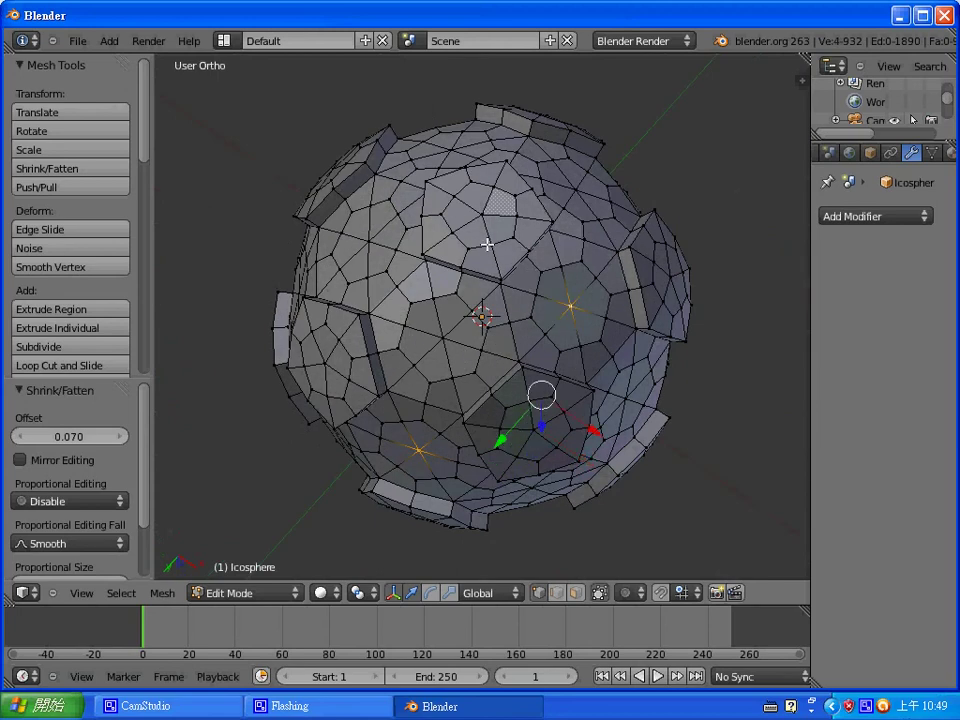
pyautogui.moveTo(487, 244); pyautogui.dragTo(546, 223, button='middle')
pyautogui.moveTo(555, 298)
pyautogui.mouseDown(button='middle')
pyautogui.moveTo(525, 253)
pyautogui.moveTo(538, 199)
pyautogui.moveTo(568, 326)
pyautogui.moveTo(540, 212)
pyautogui.moveTo(495, 156)
pyautogui.moveTo(525, 191)
pyautogui.moveTo(490, 294)
pyautogui.moveTo(508, 259)
pyautogui.moveTo(510, 150)
pyautogui.moveTo(469, 172)
pyautogui.moveTo(476, 189)
pyautogui.mouseUp(button='middle')
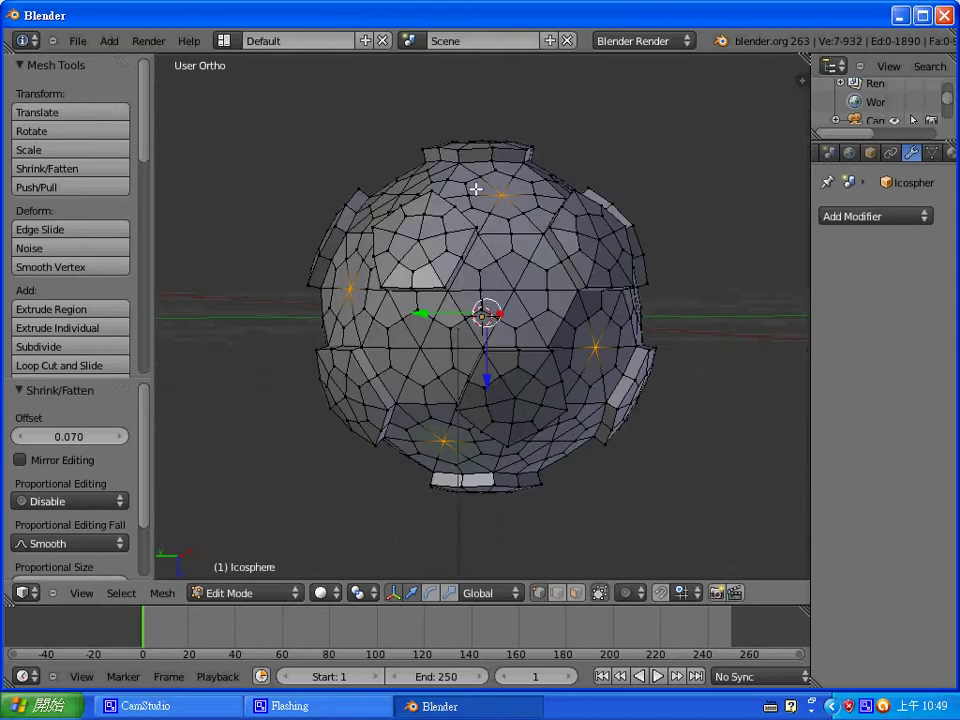
pyautogui.press('ctrl+KP_Add')
pyautogui.press('ctrl+KP_Add')
pyautogui.press('ctrl+KP_Add')
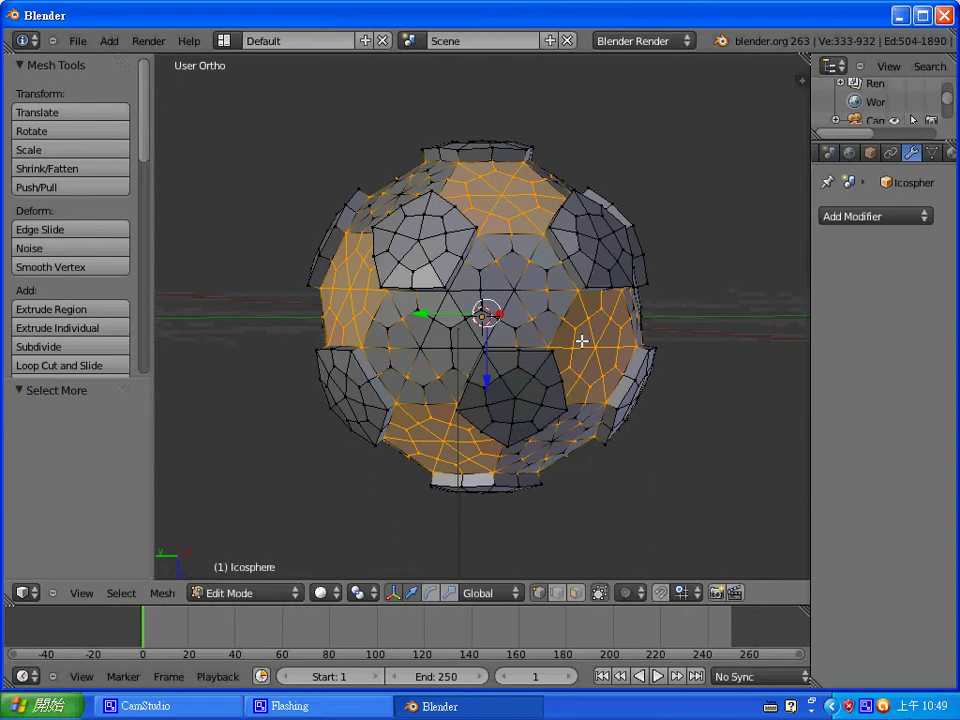
# - Extrude the seven hexagonal panels in place, push them out by 0.07, and return to vertex mode
pyautogui.moveTo(601, 372); pyautogui.dragTo(503, 354, button='middle')
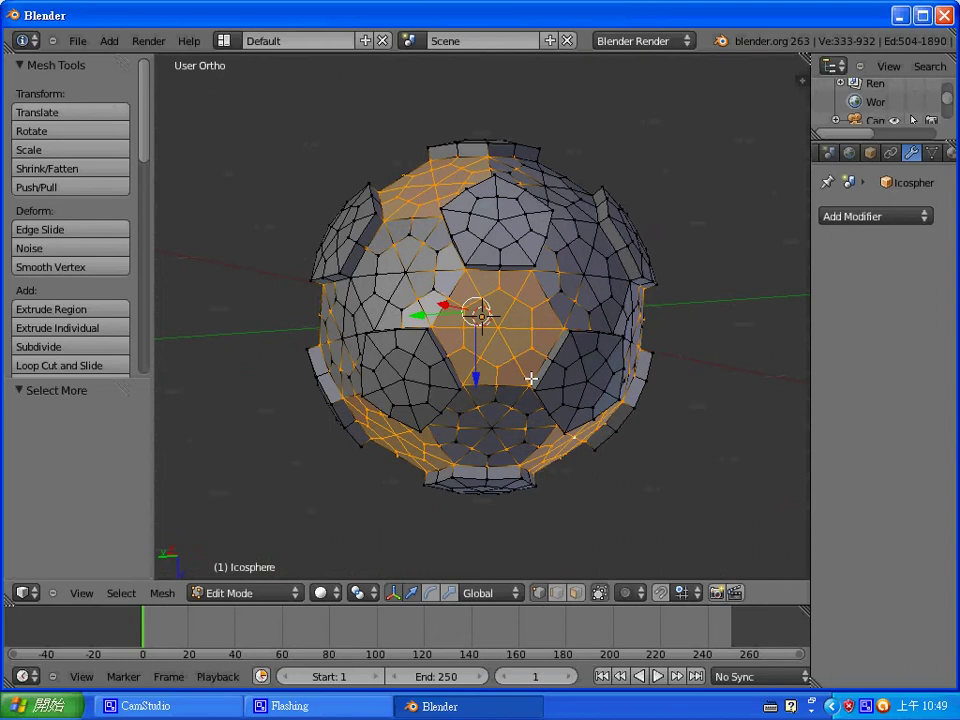
pyautogui.hotkey('ctrl', 'Tab')
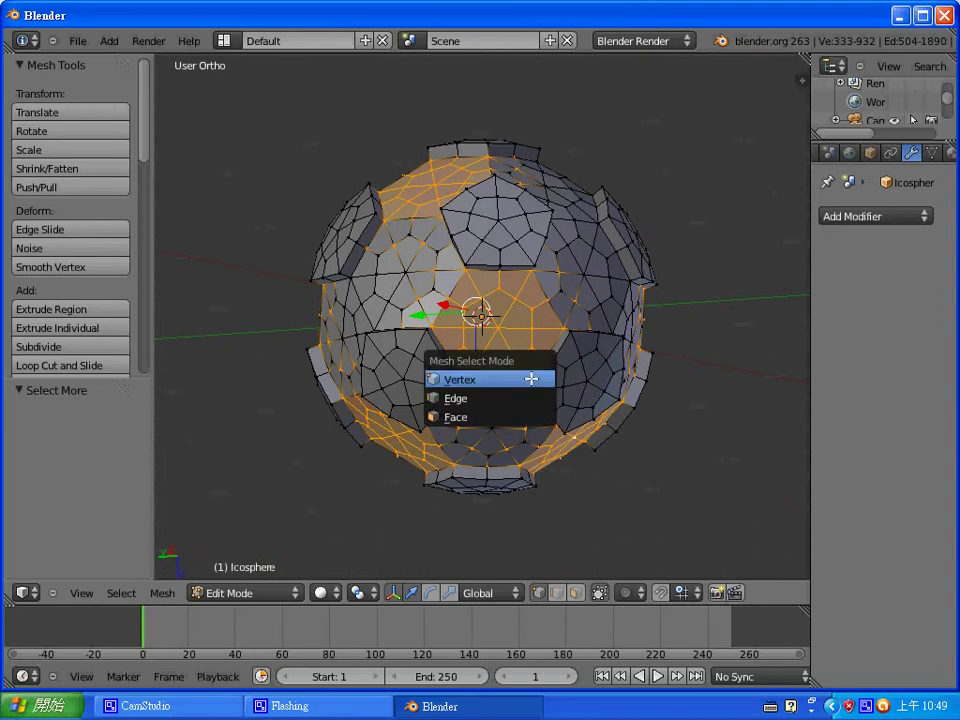
pyautogui.click(527, 415)
pyautogui.press('e')
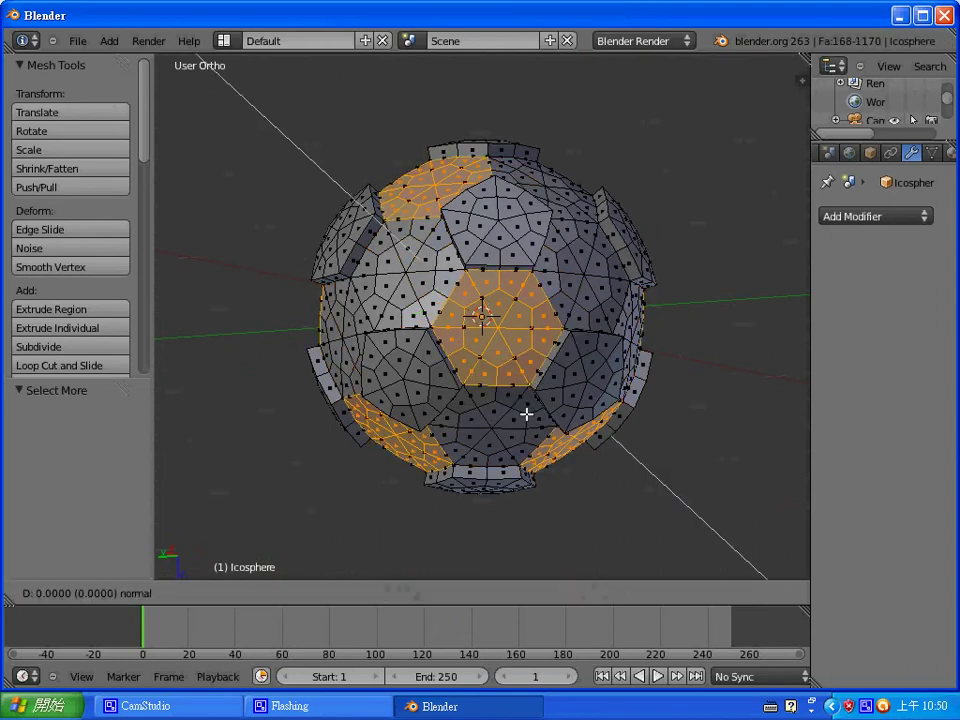
pyautogui.click(527, 414)
pyautogui.hotkey('alt', 's')
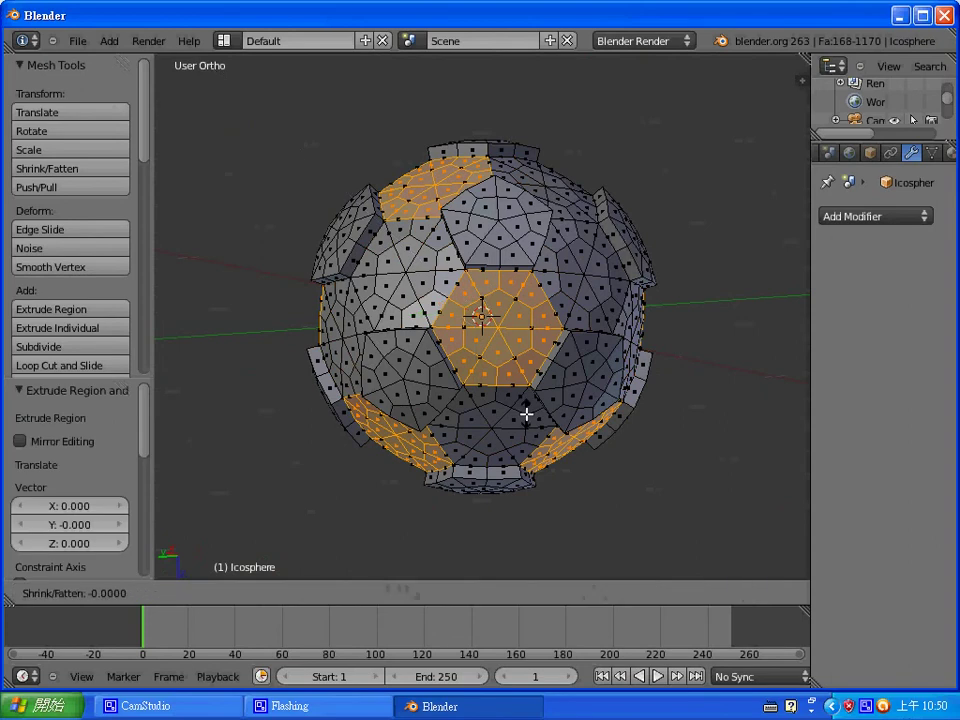
pyautogui.write('0.07')
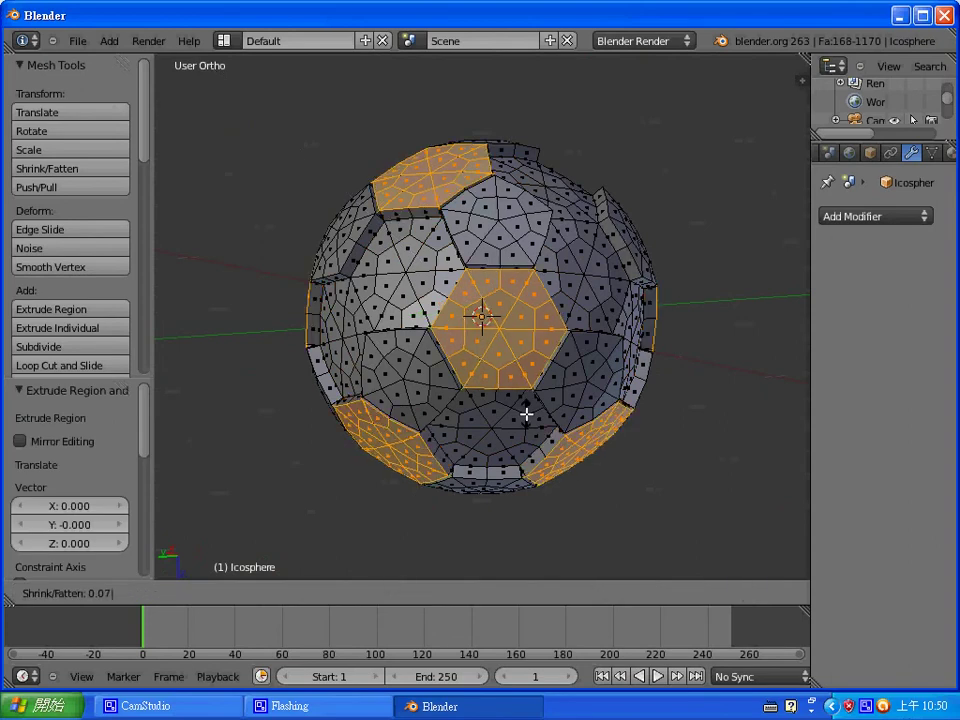
pyautogui.press('Return')
pyautogui.hotkey('ctrl', 'Tab')
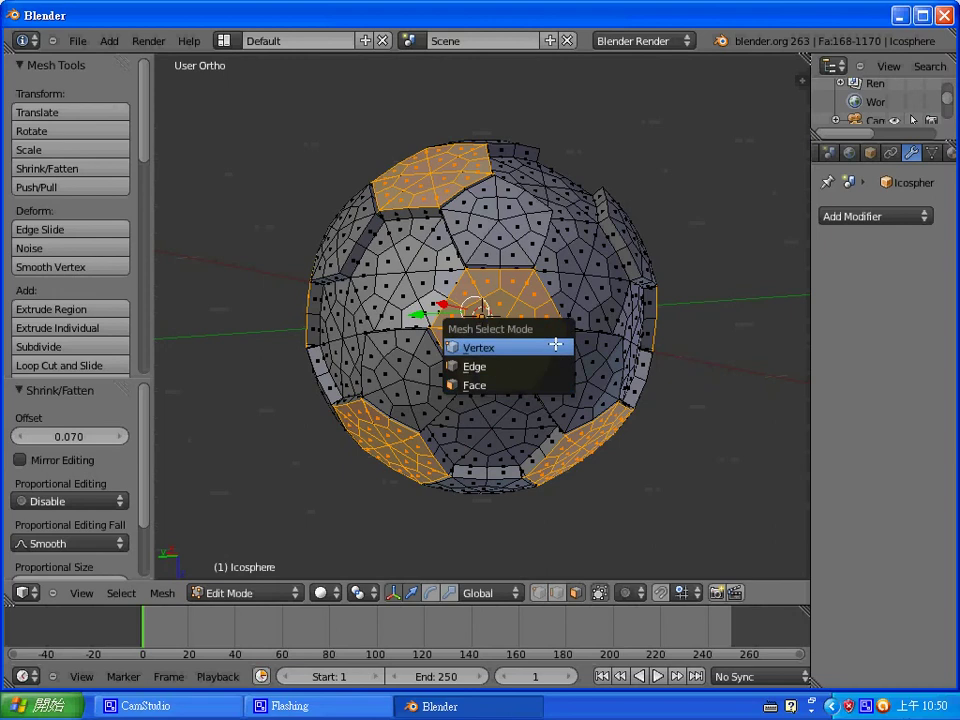
pyautogui.click(555, 345)
pyautogui.moveTo(557, 336); pyautogui.dragTo(585, 276, button='middle')
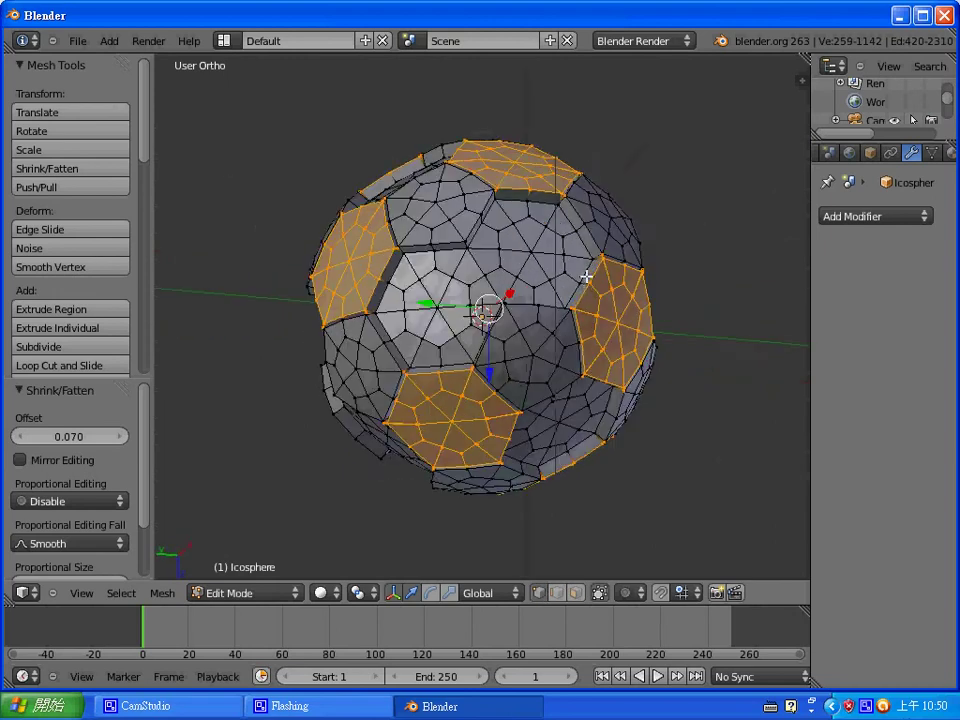
# - Select the centre vertices of five panels around the ball and grow the selection outward with Select More
pyautogui.rightClick(531, 251)
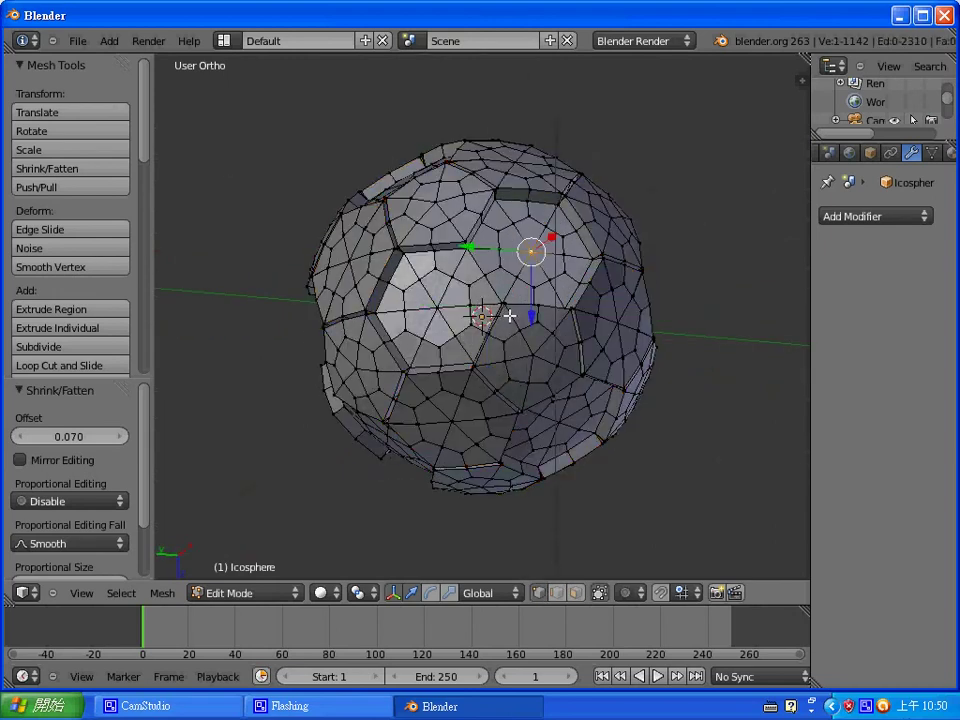
pyautogui.moveTo(510, 316); pyautogui.dragTo(388, 279, button='middle')
pyautogui.keyDown('shift'); pyautogui.rightClick(424, 256); pyautogui.keyUp('shift')
pyautogui.keyDown('shift'); pyautogui.rightClick(374, 298); pyautogui.keyUp('shift')
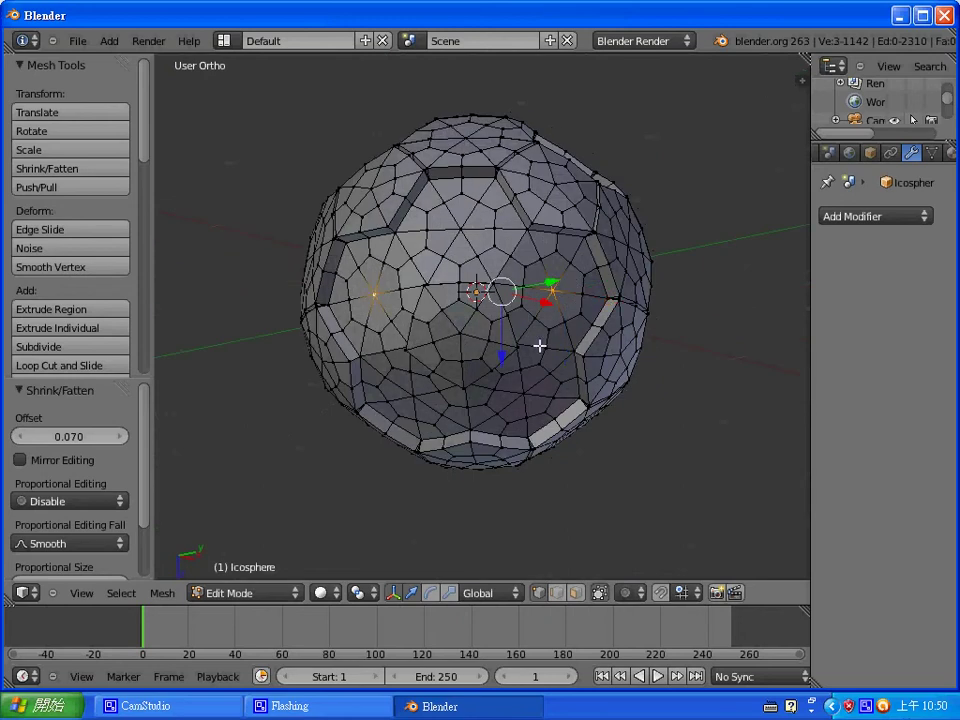
pyautogui.moveTo(579, 399); pyautogui.dragTo(549, 291, button='middle')
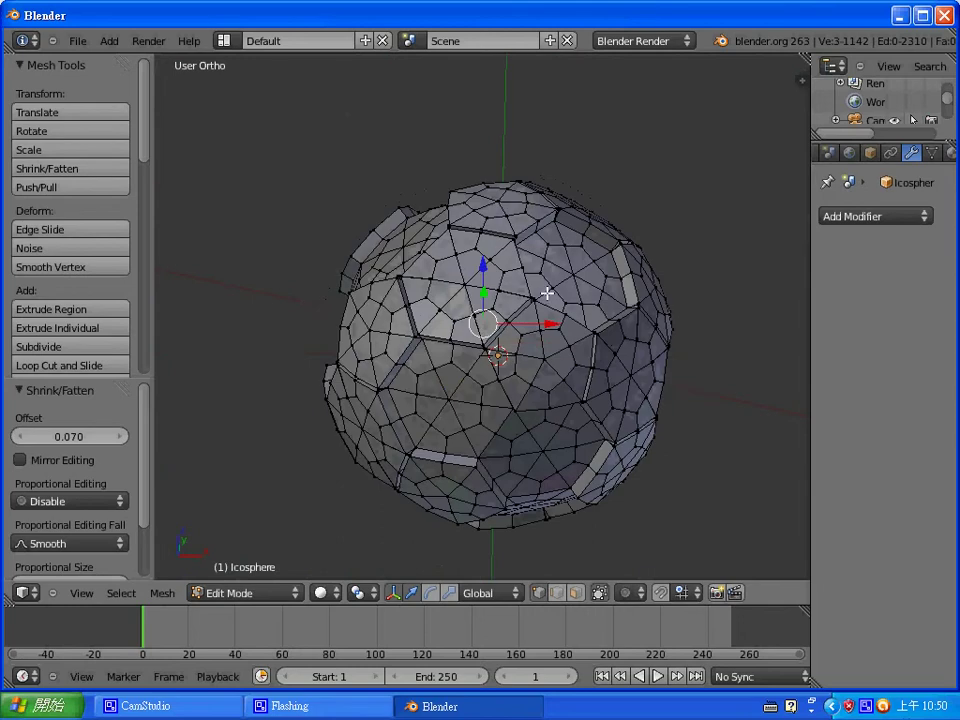
pyautogui.keyDown('shift'); pyautogui.rightClick(443, 403); pyautogui.keyUp('shift')
pyautogui.moveTo(448, 399); pyautogui.dragTo(576, 382, button='middle')
pyautogui.keyDown('shift'); pyautogui.rightClick(386, 320); pyautogui.keyUp('shift')
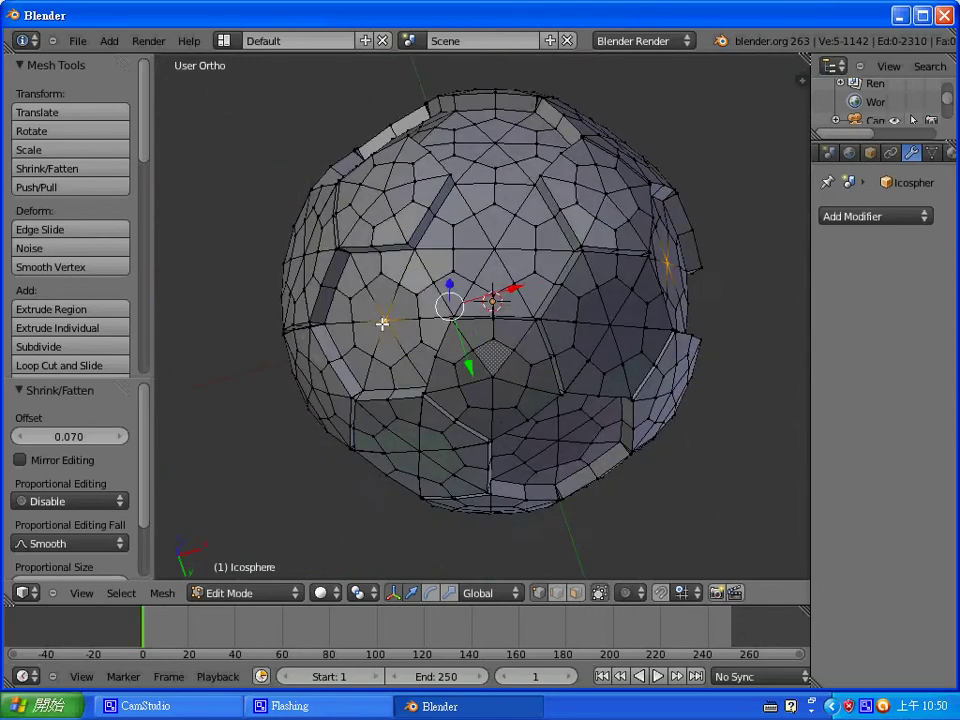
pyautogui.moveTo(568, 440); pyautogui.dragTo(559, 384, button='middle')
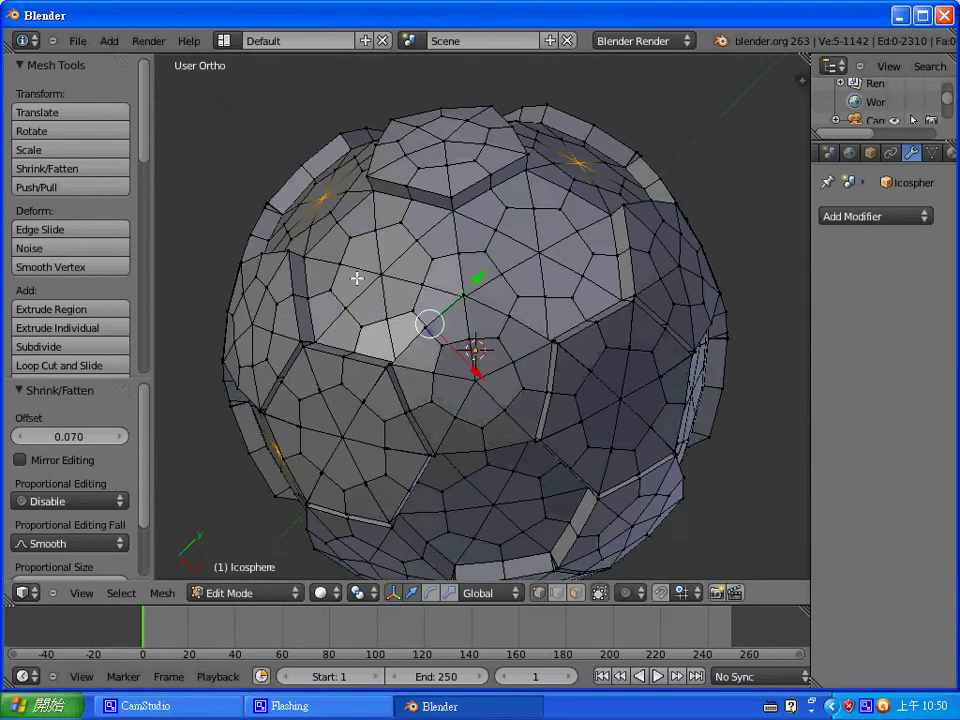
pyautogui.moveTo(358, 276); pyautogui.dragTo(482, 409, button='middle')
pyautogui.press('ctrl+KP_Add')
pyautogui.press('ctrl+KP_Add')
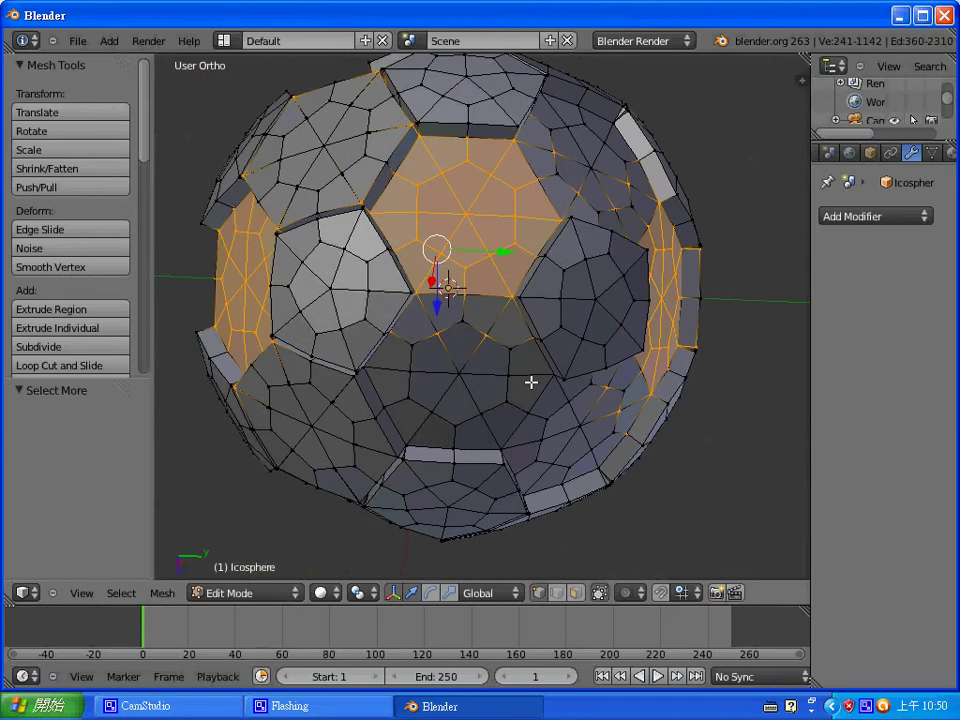
# - In Face mode, extrude the selected panels in place and push them outward by 0.07
pyautogui.hotkey('ctrl', 'Tab')
pyautogui.click(516, 418)
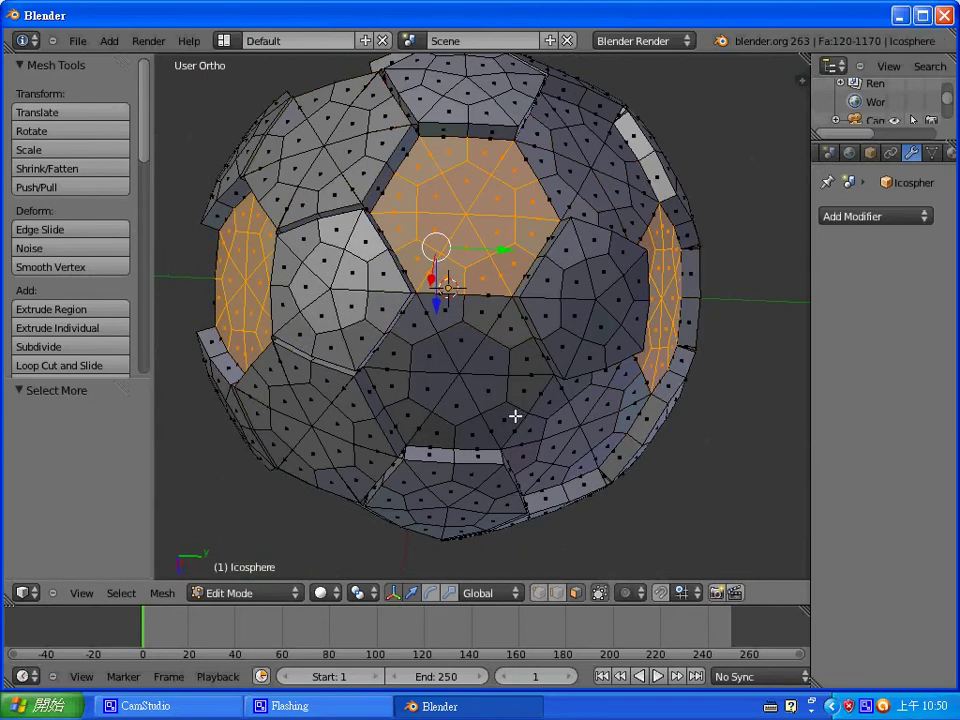
pyautogui.press('e')
pyautogui.rightClick(516, 416)
pyautogui.hotkey('alt', 's')
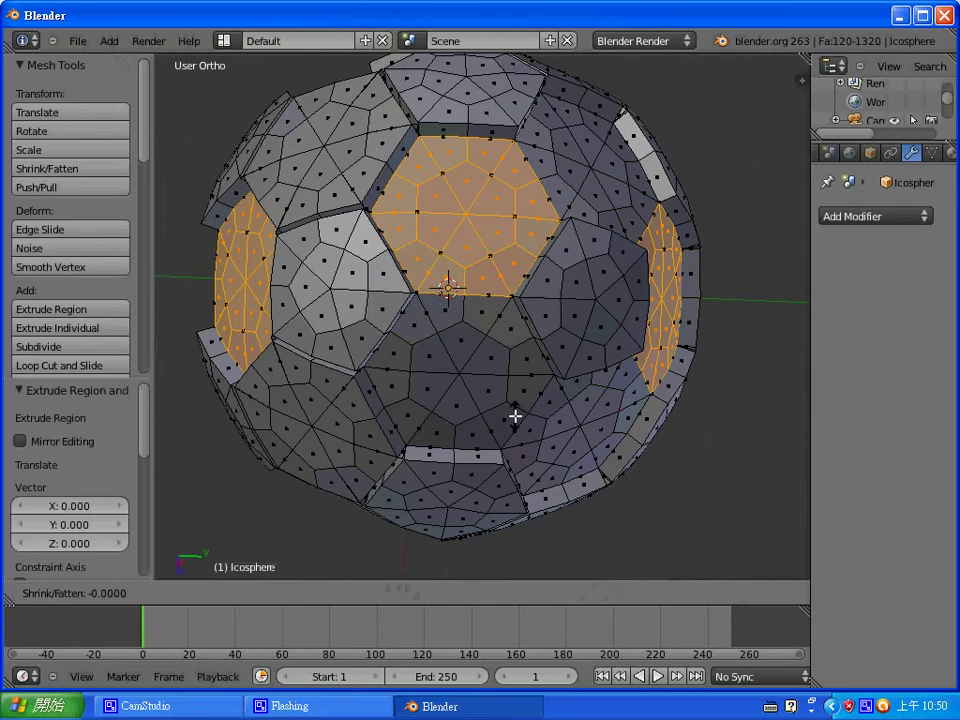
pyautogui.write('0.07')
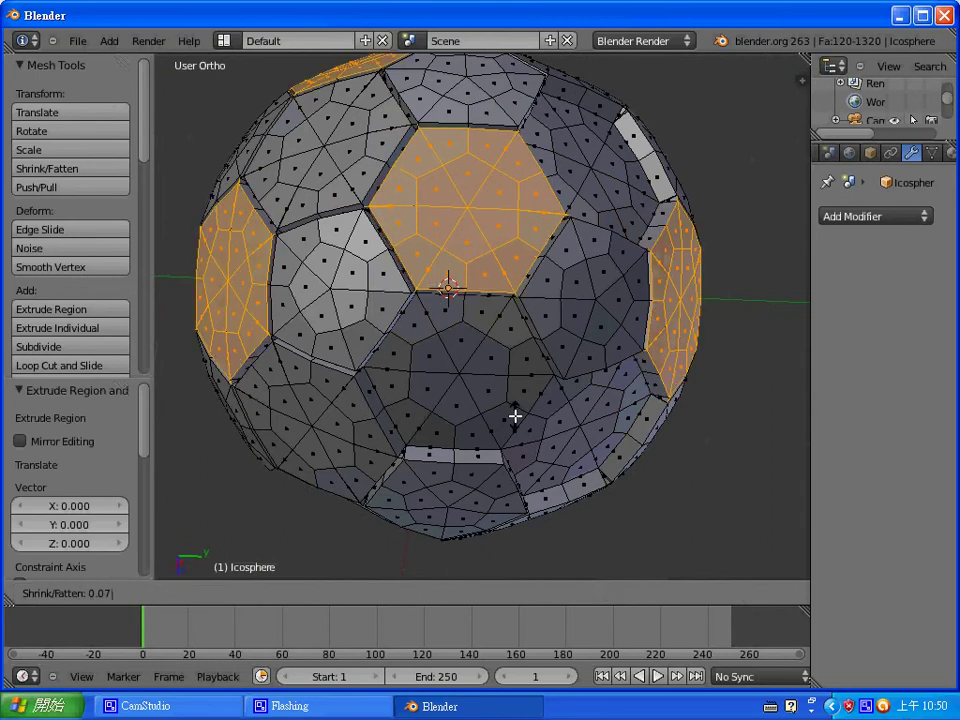
pyautogui.press('Return')
pyautogui.moveTo(514, 360); pyautogui.dragTo(482, 296, button='middle')
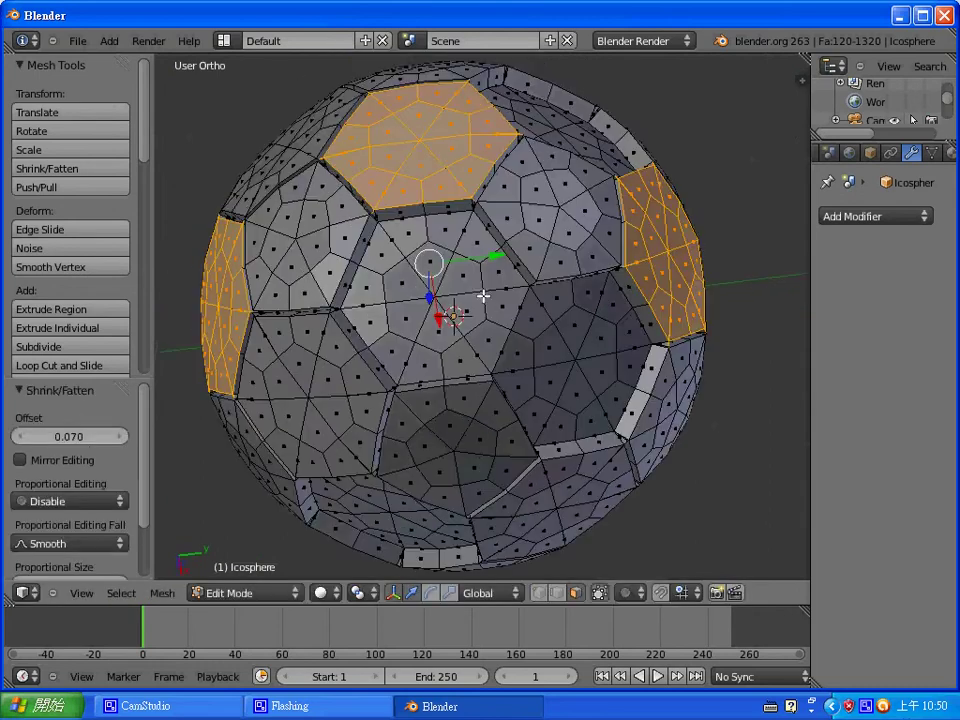
# - Switch to vertex selection and pick the centre vertices of two panels
pyautogui.hotkey('ctrl', 'Tab')
pyautogui.click(480, 265)
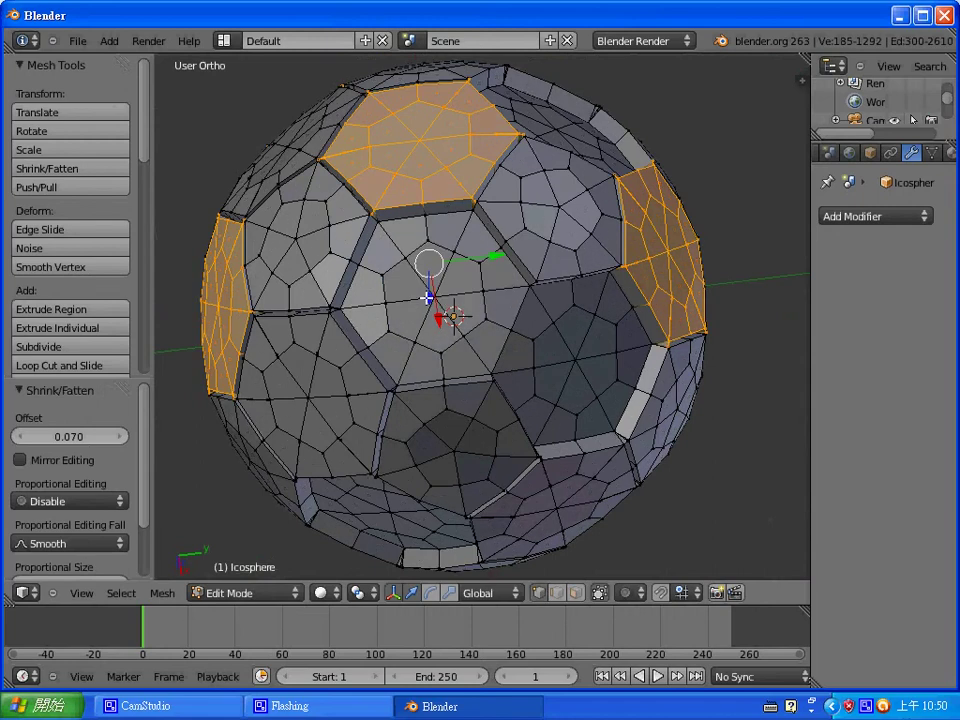
pyautogui.rightClick(427, 297)
pyautogui.scroll(1, 493, 313)
pyautogui.moveTo(493, 313); pyautogui.dragTo(520, 290, button='middle')
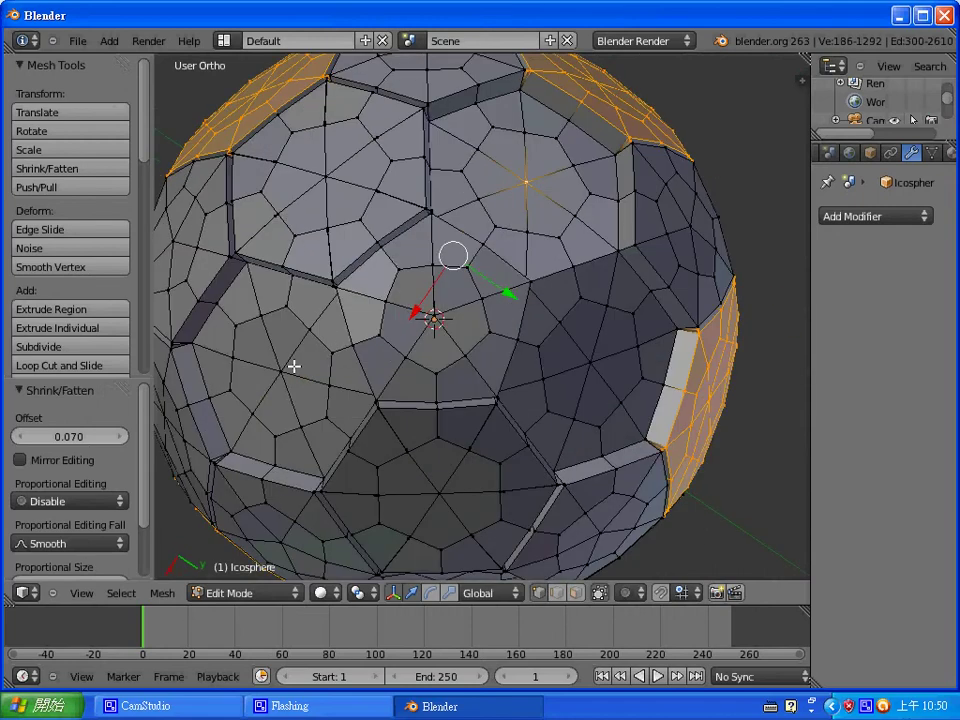
pyautogui.keyDown('shift'); pyautogui.rightClick(320, 360); pyautogui.keyUp('shift')
pyautogui.scroll(-1, 381, 345)
pyautogui.moveTo(381, 345); pyautogui.dragTo(594, 300, button='middle')
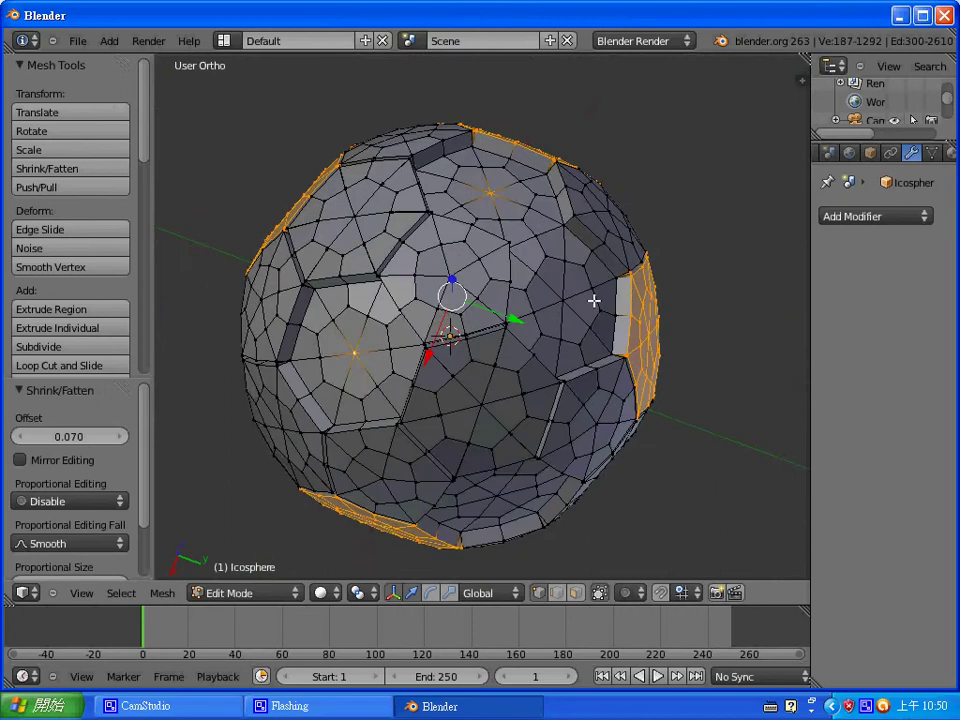
pyautogui.moveTo(567, 376); pyautogui.dragTo(434, 317, button='middle')
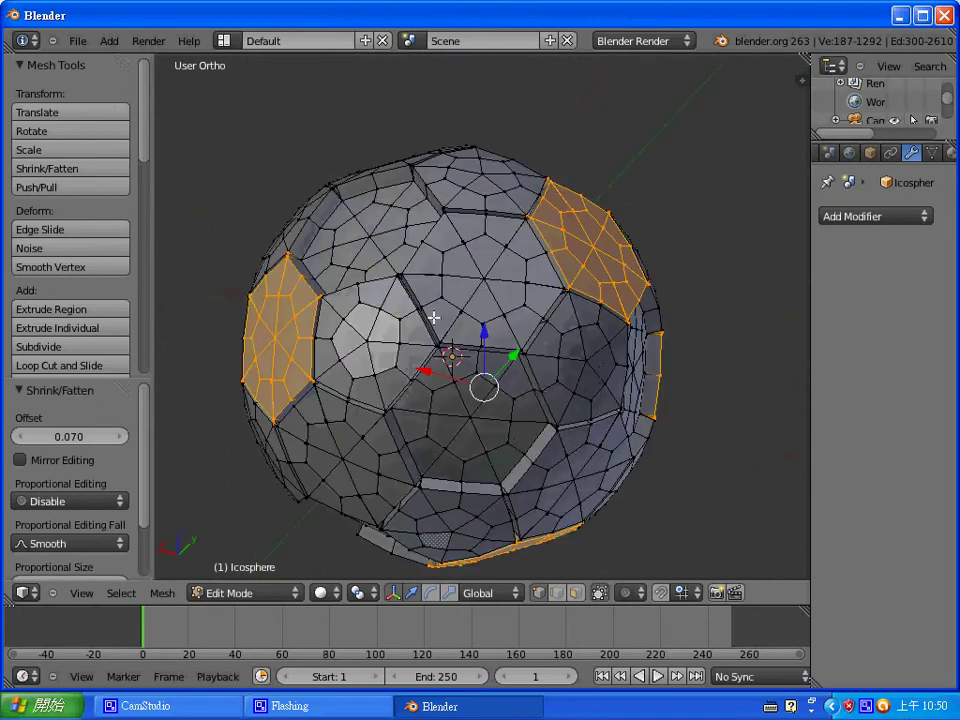
pyautogui.moveTo(538, 387); pyautogui.dragTo(342, 250, button='middle')
# - Select the centre vertices of six other panels and grow the selection to cover them
pyautogui.rightClick(342, 250)
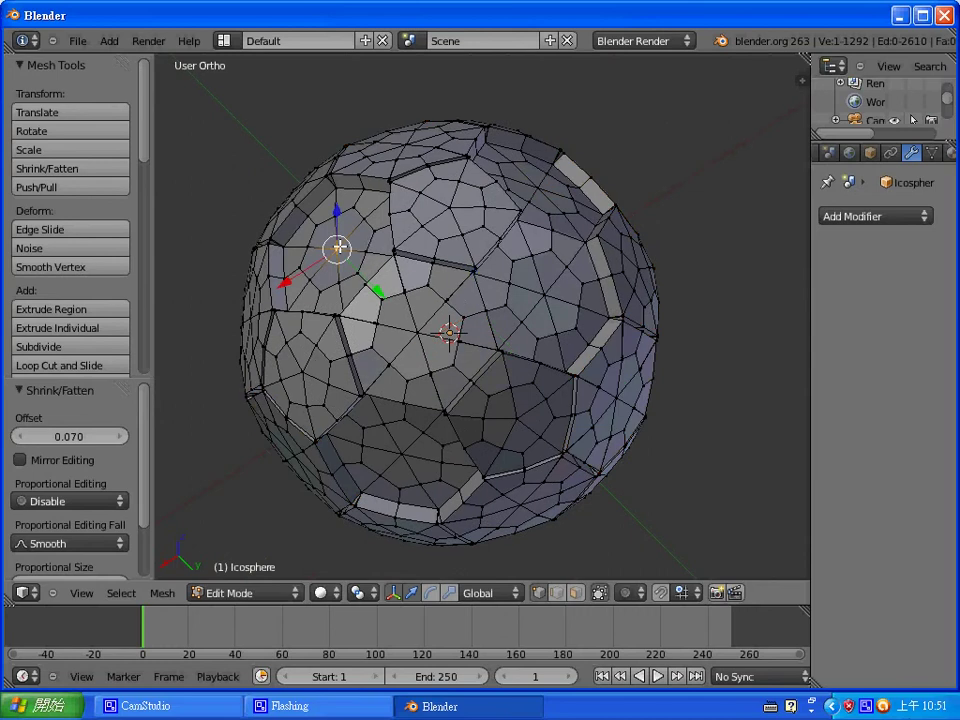
pyautogui.keyDown('shift'); pyautogui.rightClick(535, 187); pyautogui.keyUp('shift')
pyautogui.moveTo(541, 240); pyautogui.dragTo(470, 381, button='middle')
pyautogui.keyDown('shift'); pyautogui.rightClick(472, 382); pyautogui.keyUp('shift')
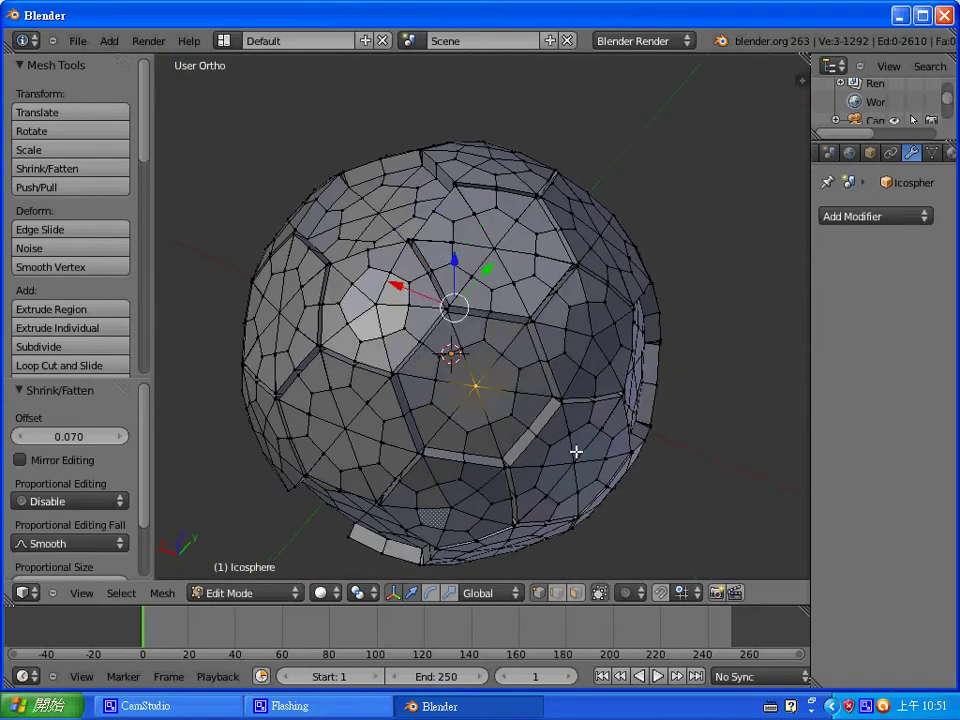
pyautogui.moveTo(574, 450); pyautogui.dragTo(459, 510, button='middle')
pyautogui.keyDown('shift'); pyautogui.rightClick(369, 352); pyautogui.keyUp('shift')
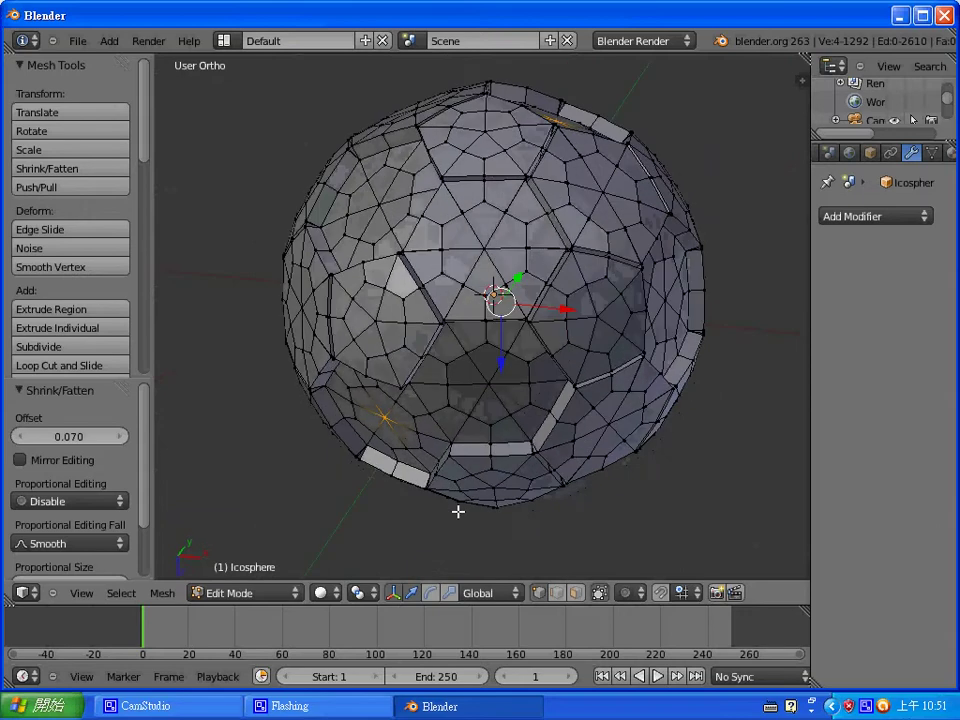
pyautogui.keyDown('shift'); pyautogui.rightClick(392, 204); pyautogui.keyUp('shift')
pyautogui.moveTo(528, 226); pyautogui.dragTo(538, 336, button='middle')
pyautogui.keyDown('shift'); pyautogui.rightClick(489, 191); pyautogui.keyUp('shift')
pyautogui.moveTo(641, 296); pyautogui.dragTo(516, 334, button='middle')
pyautogui.press('ctrl+KP_Add')
pyautogui.press('ctrl+KP_Add')
pyautogui.press('ctrl+KP_Add')
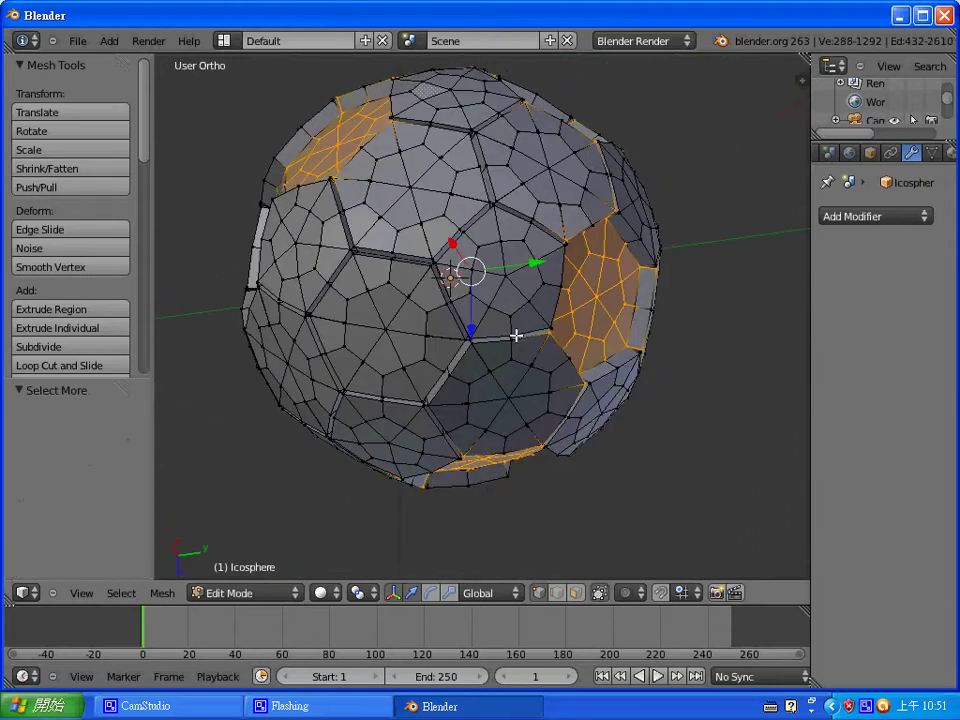
# - Extrude this second batch in place, push it out by 0.07, and return to vertex mode
pyautogui.hotkey('ctrl', 'Tab')
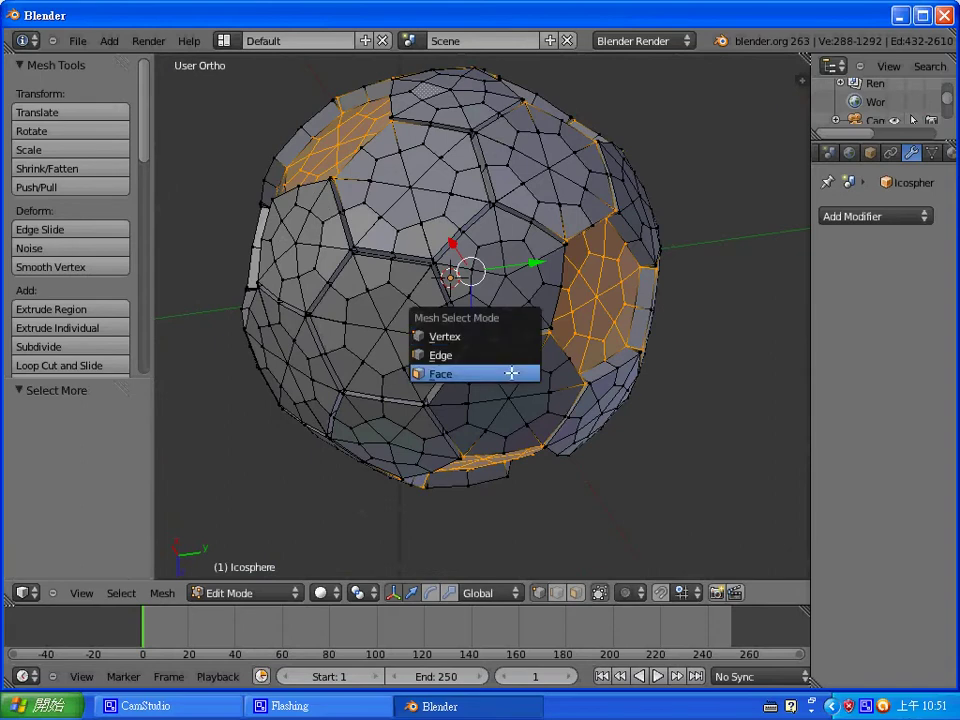
pyautogui.click(511, 373)
pyautogui.press('e')
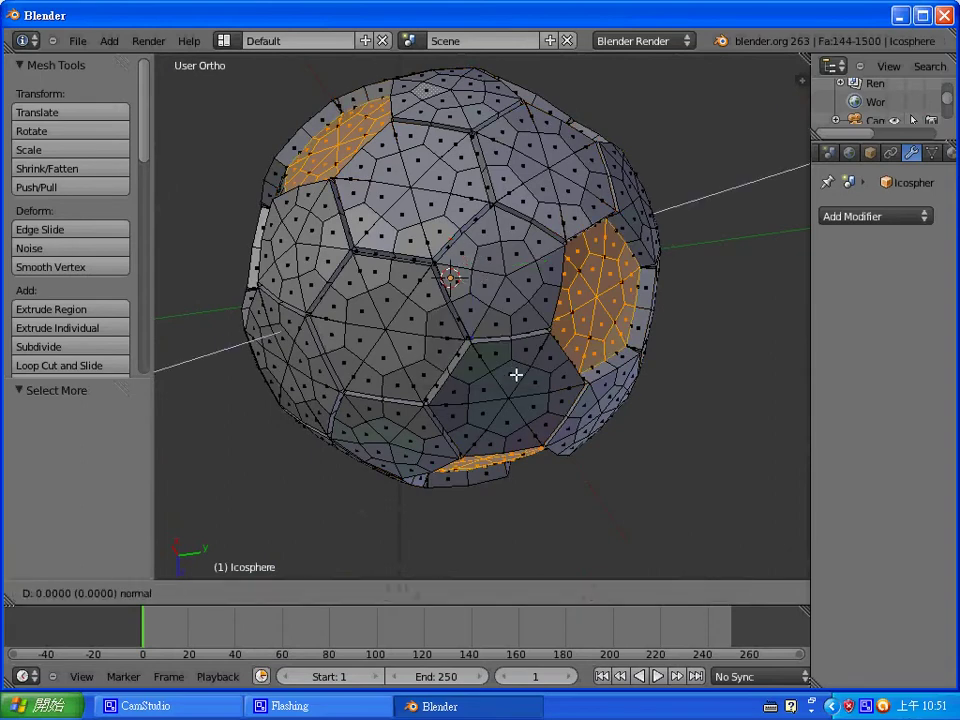
pyautogui.rightClick(516, 374)
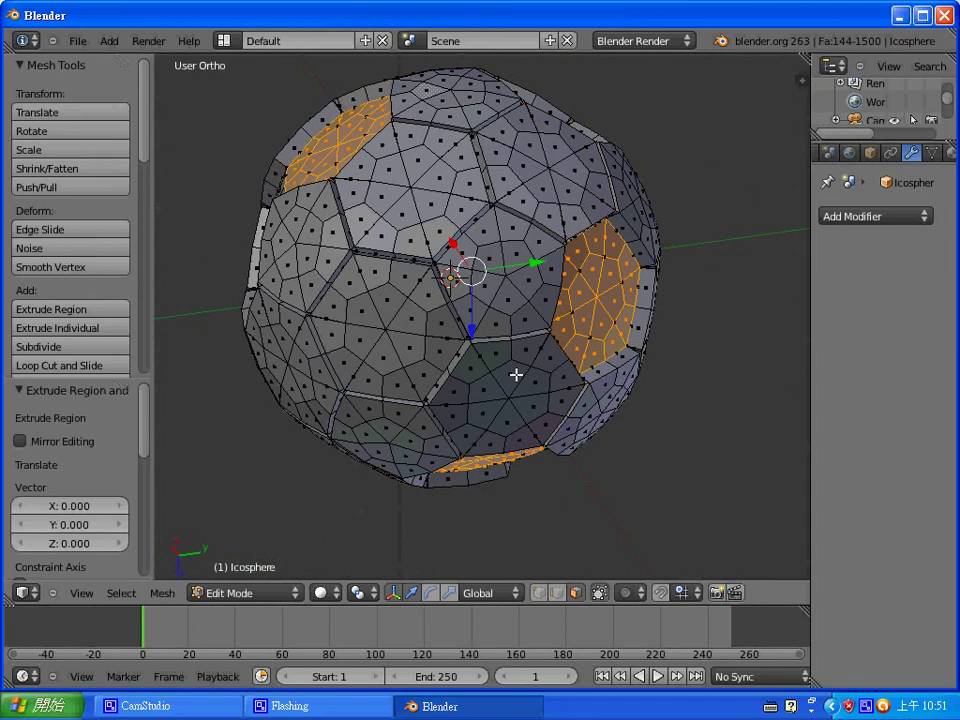
pyautogui.hotkey('alt', 's')
pyautogui.write('0.07')
pyautogui.press('Return')
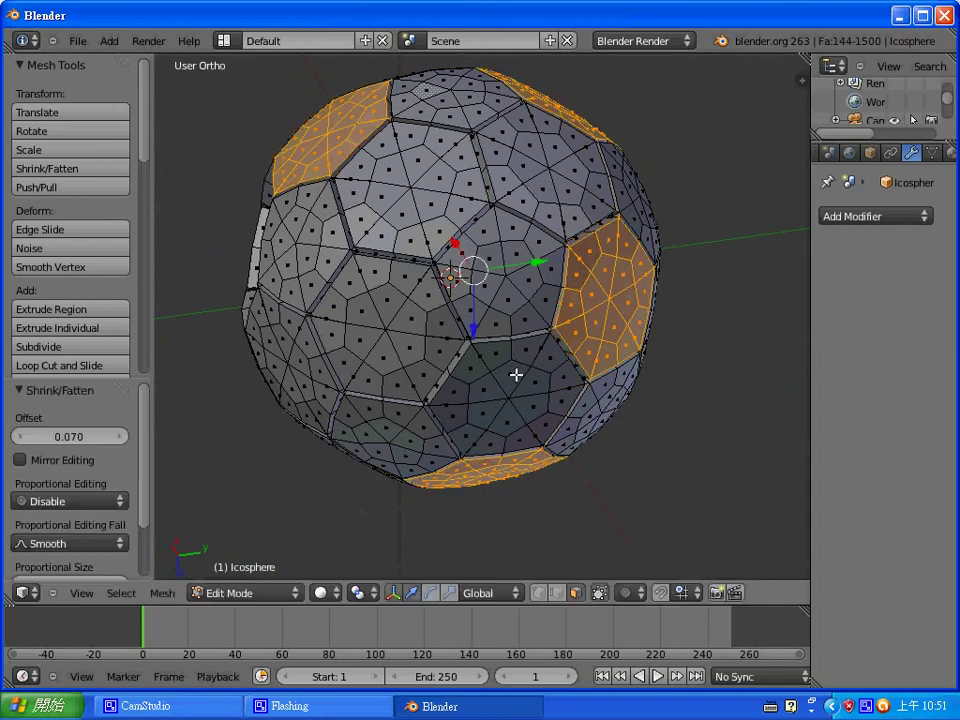
pyautogui.moveTo(591, 396); pyautogui.dragTo(537, 308, button='middle')
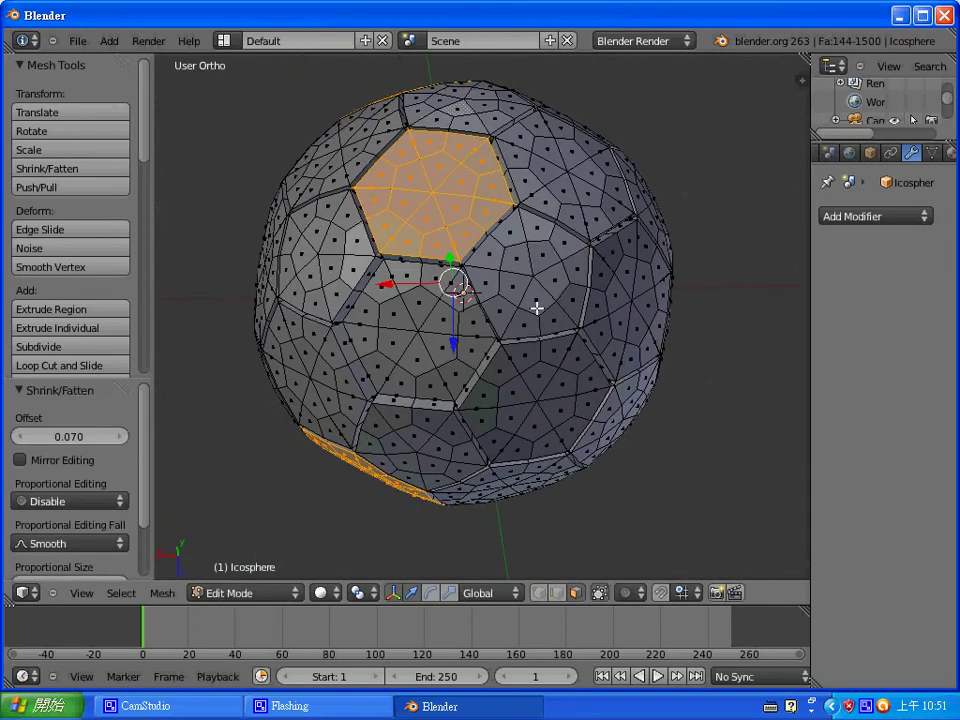
pyautogui.hotkey('ctrl', 'Tab')
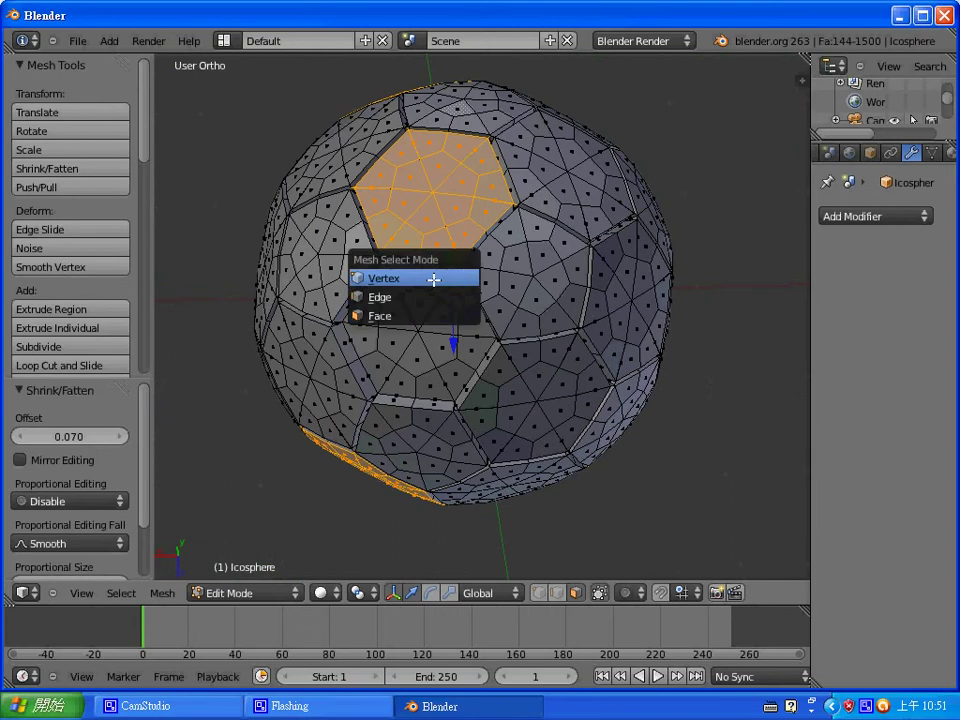
pyautogui.click(433, 279)
# - Select vertices on the lower-front panels and grow them into a panel-sized patch
pyautogui.rightClick(425, 332)
pyautogui.moveTo(489, 345); pyautogui.dragTo(606, 285, button='middle')
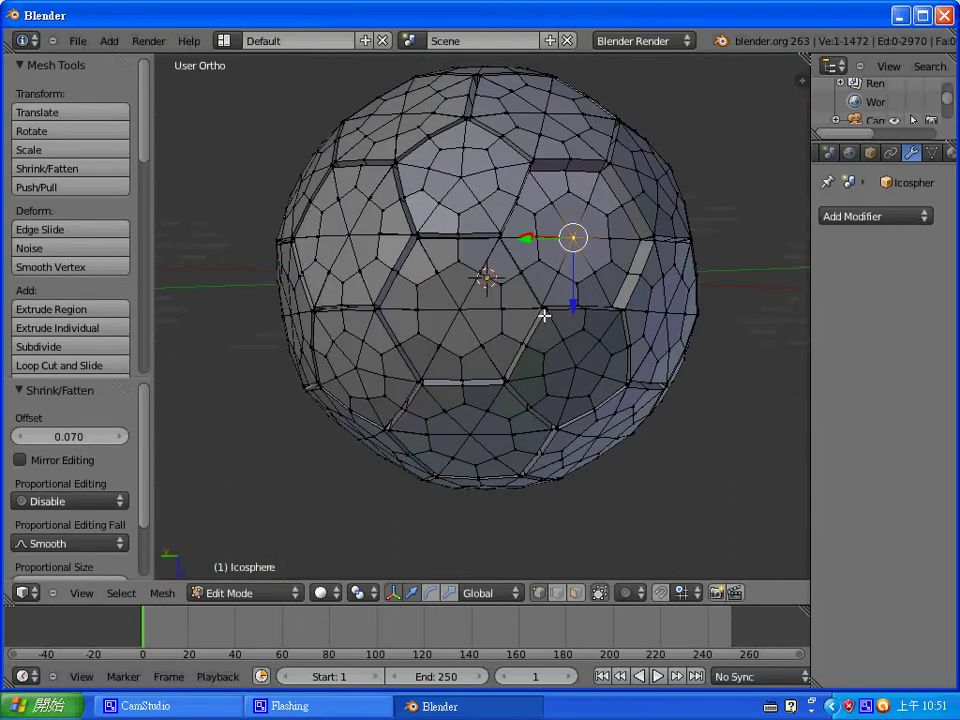
pyautogui.moveTo(549, 314); pyautogui.dragTo(574, 287, button='middle')
pyautogui.moveTo(486, 281); pyautogui.dragTo(403, 349, button='middle')
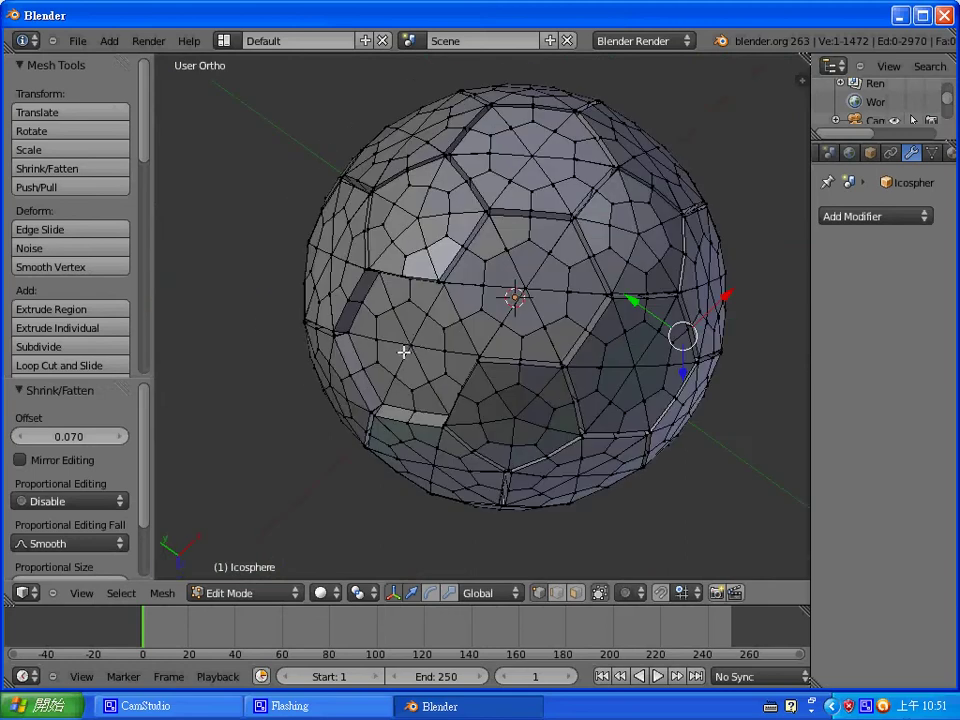
pyautogui.keyDown('shift'); pyautogui.rightClick(413, 345); pyautogui.keyUp('shift')
pyautogui.moveTo(564, 396); pyautogui.dragTo(480, 271, button='middle')
pyautogui.press('ctrl+KP_Add')
pyautogui.press('ctrl+KP_Add')
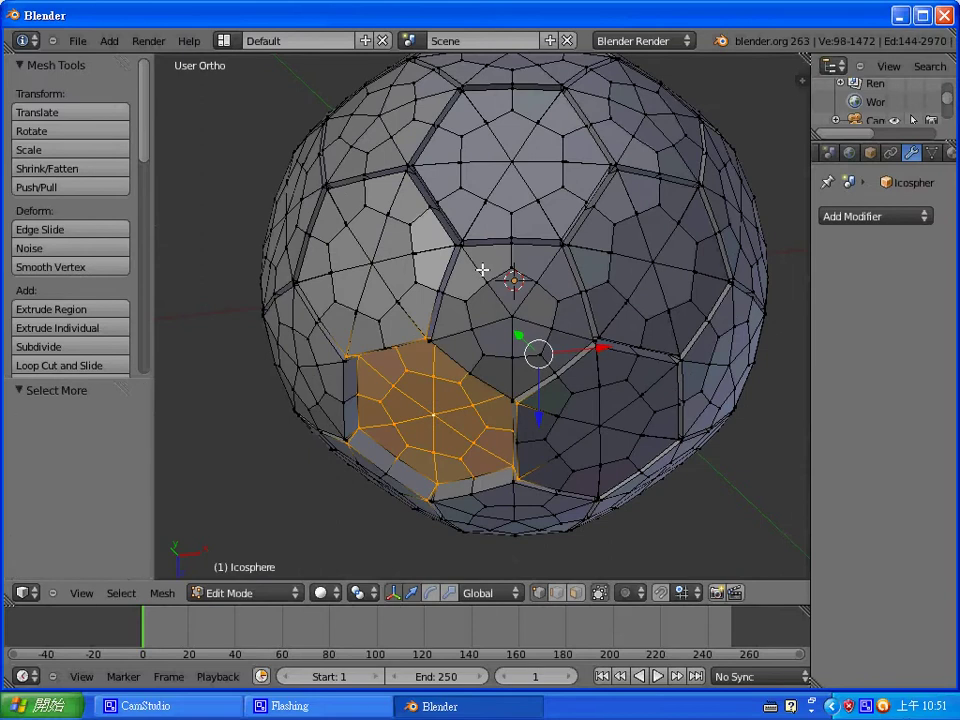
# - Extrude the patch faces in place and push them outward by 0.07
pyautogui.hotkey('ctrl', 'Tab')
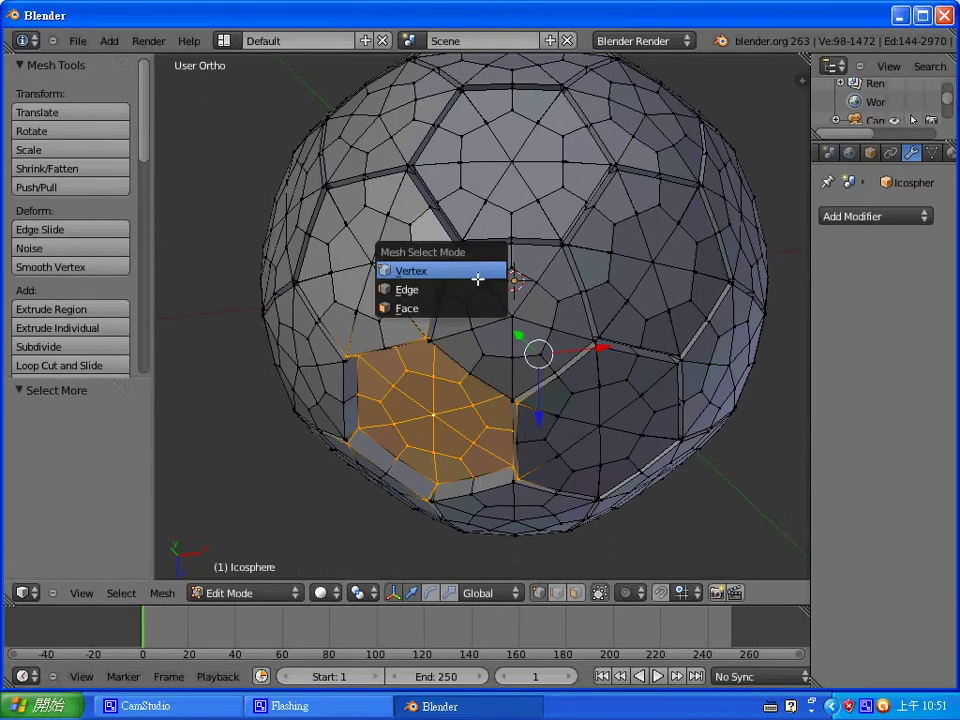
pyautogui.click(459, 306)
pyautogui.press('e')
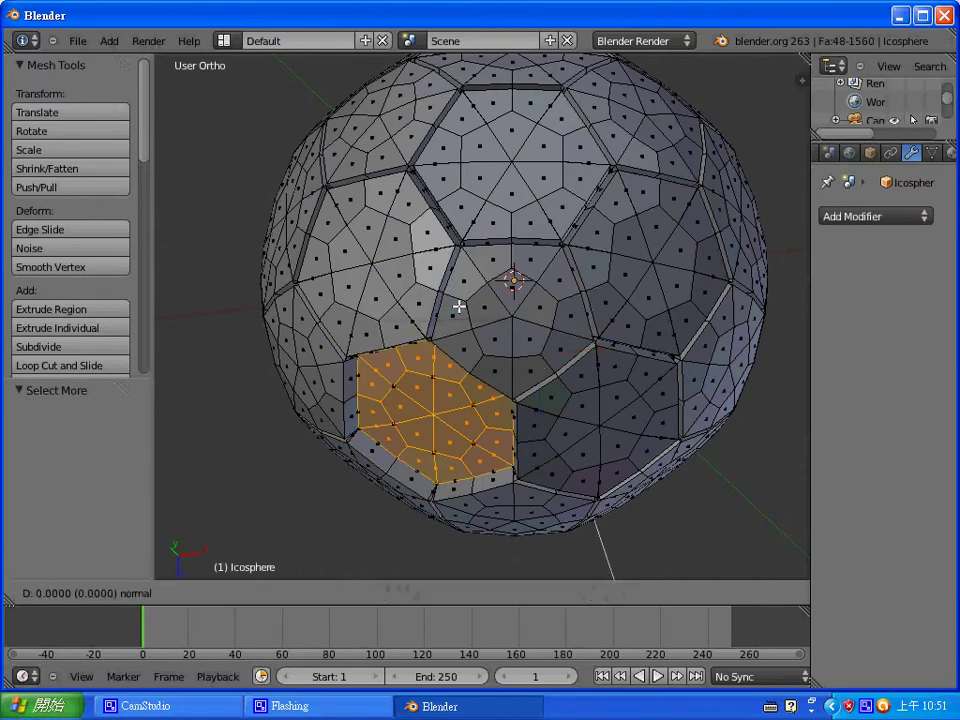
pyautogui.rightClick(459, 306)
pyautogui.hotkey('alt', 's')
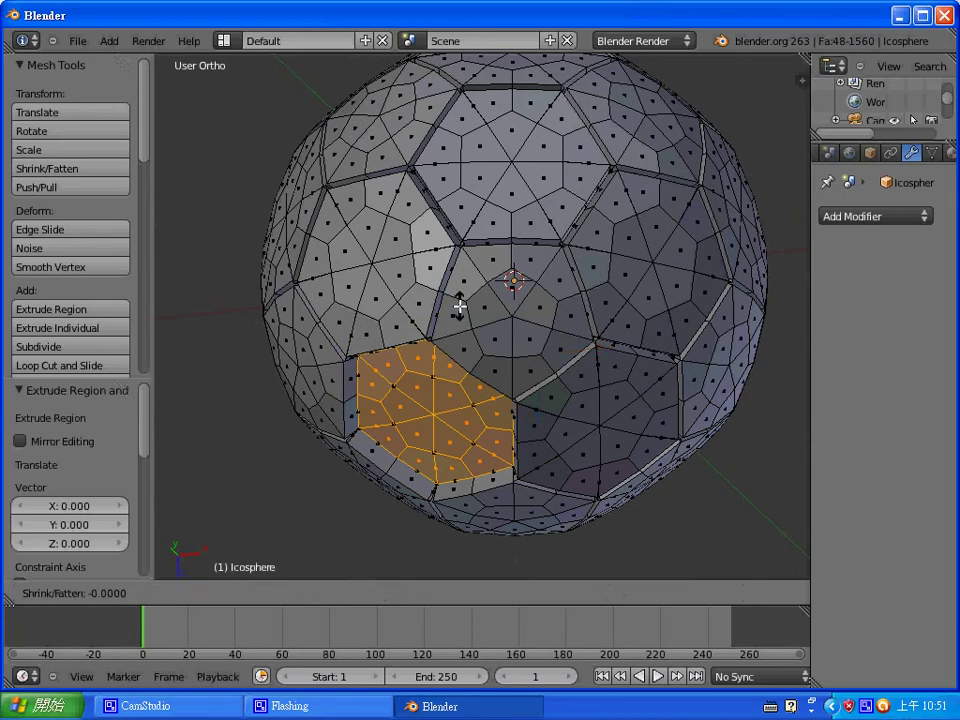
pyautogui.write('0.07')
pyautogui.press('Return')
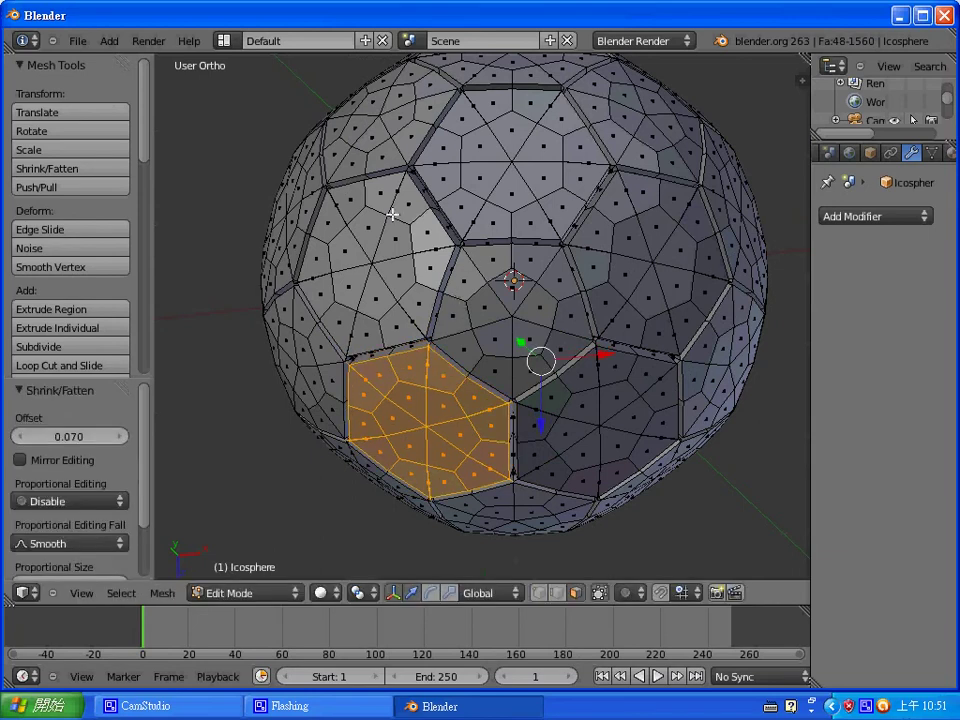
pyautogui.moveTo(396, 214); pyautogui.dragTo(583, 403, button='middle')
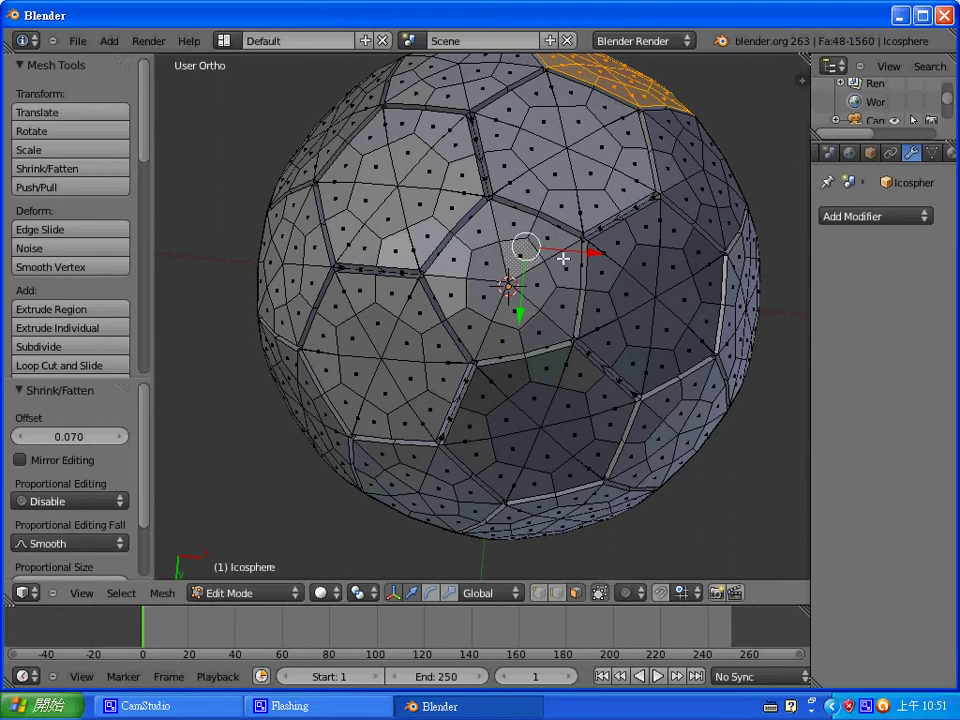
pyautogui.rightClick(576, 153)
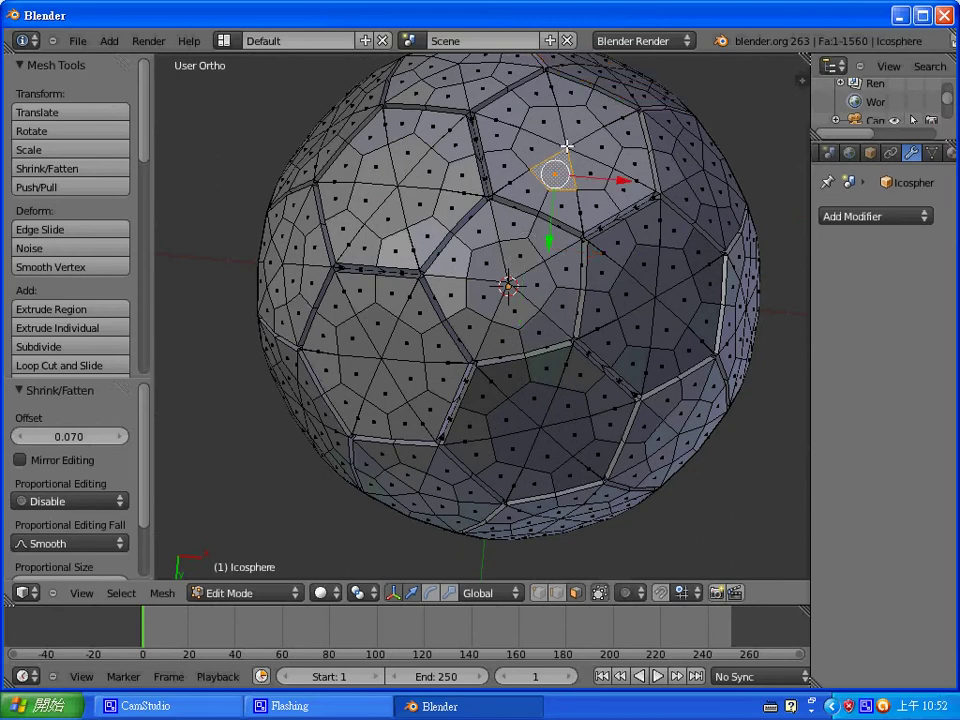
# - In Object Mode, add a level 2 Subdivision Surface modifier with Ctrl+2, redoing it after an undo
pyautogui.press('Tab')
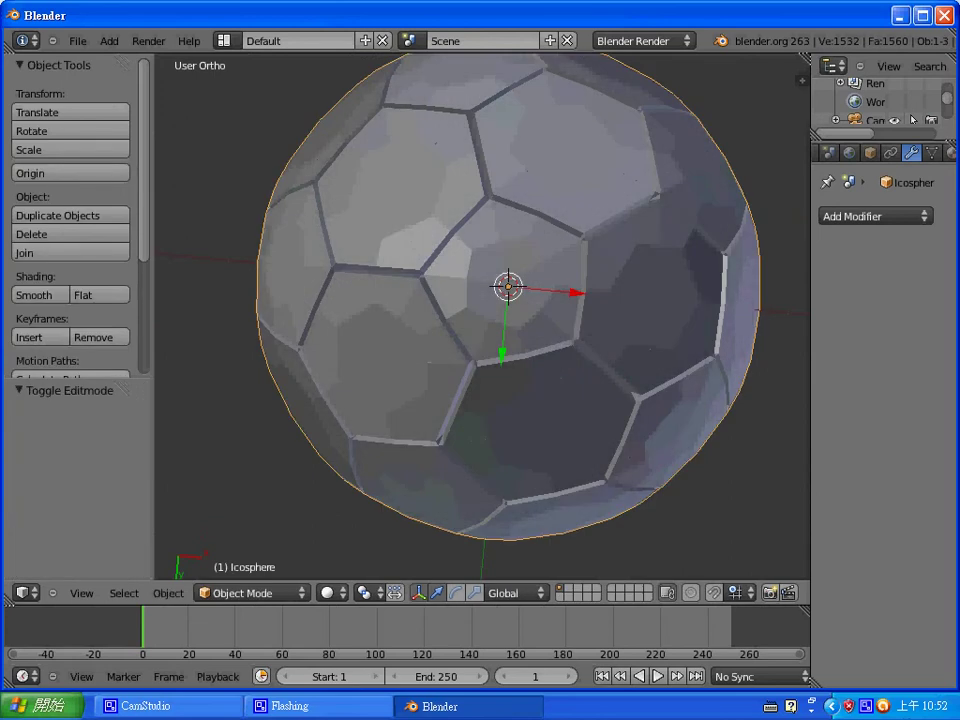
pyautogui.hotkey('ctrl', '2')
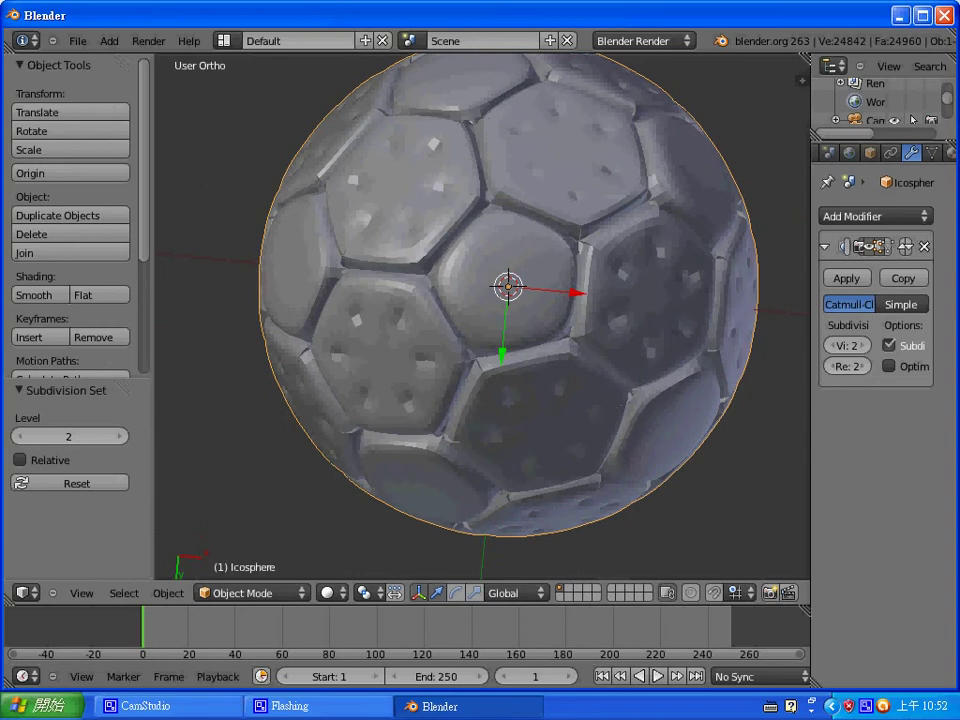
pyautogui.hotkey('ctrl', 'z')
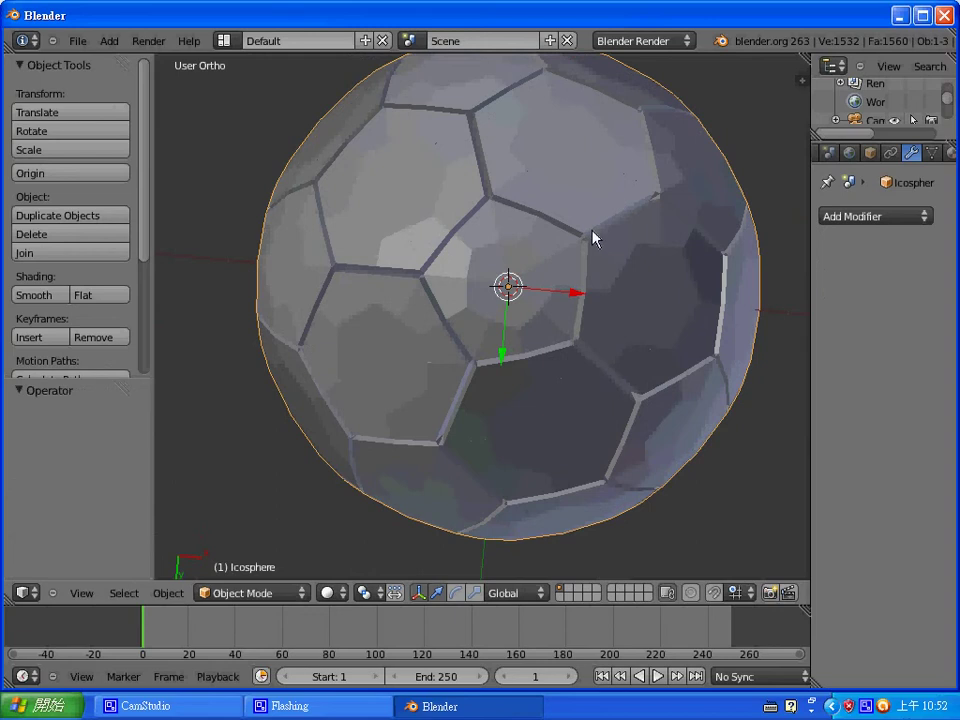
pyautogui.hotkey('ctrl', '2')
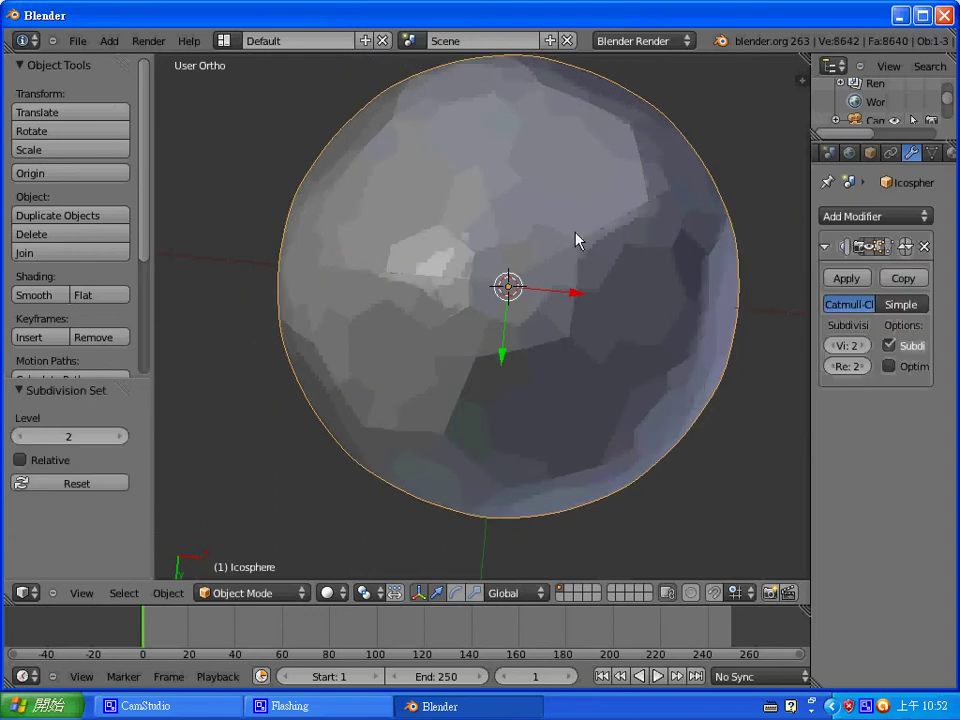
# - Undo the subdivision modifier and return to Edit Mode on the mesh
pyautogui.scroll(-2, 579, 326)
pyautogui.scroll(4, 583, 334)
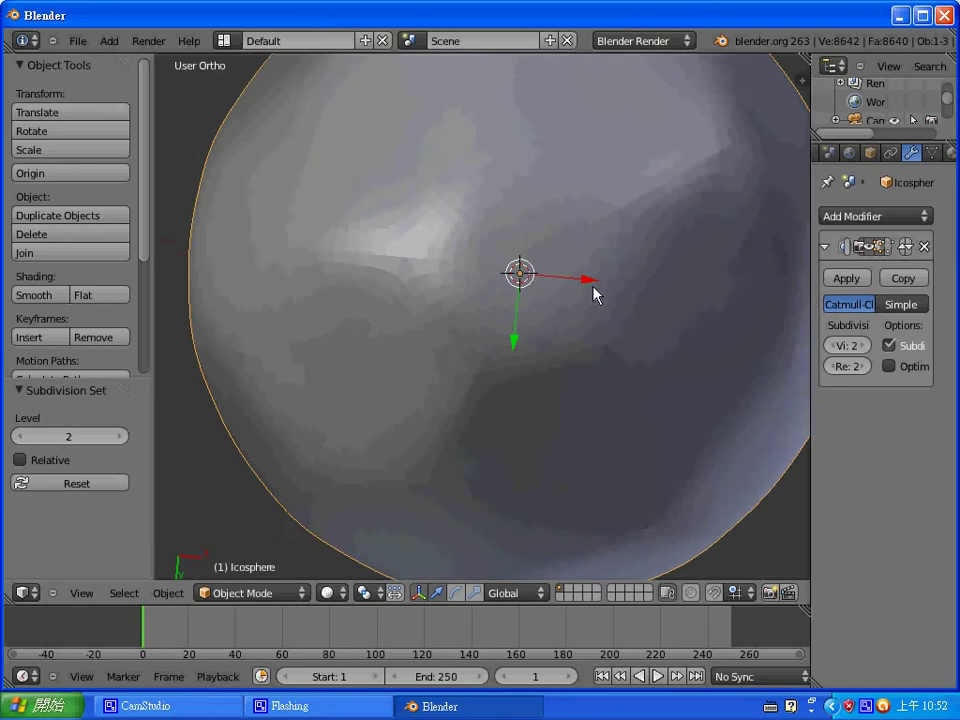
pyautogui.hotkey('ctrl', 'z')
pyautogui.press('Tab')
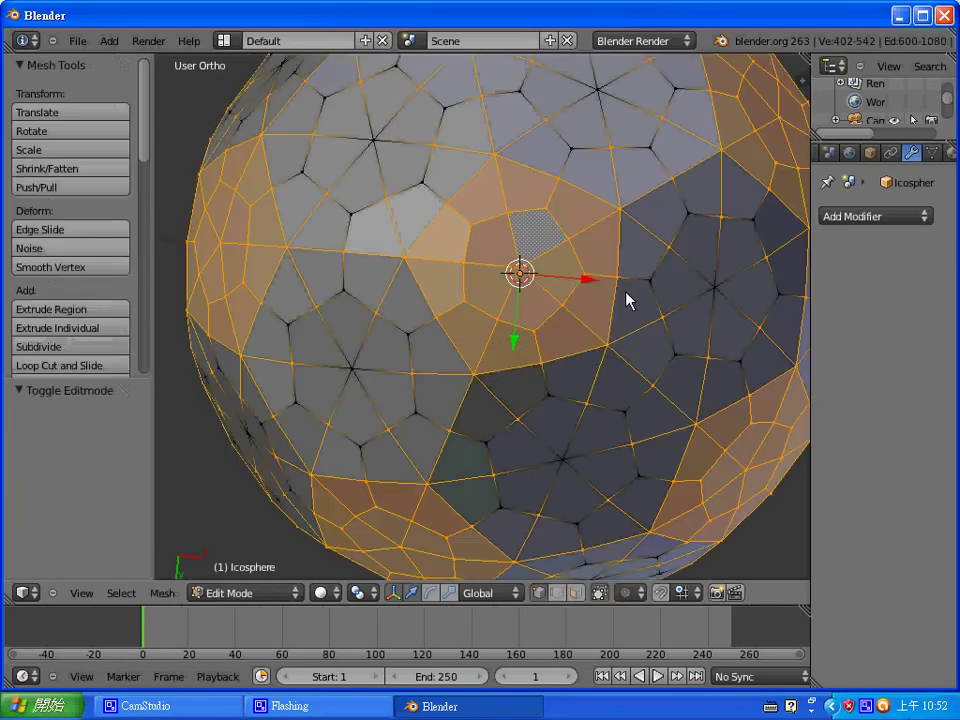
pyautogui.moveTo(632, 296); pyautogui.dragTo(544, 416, button='middle')
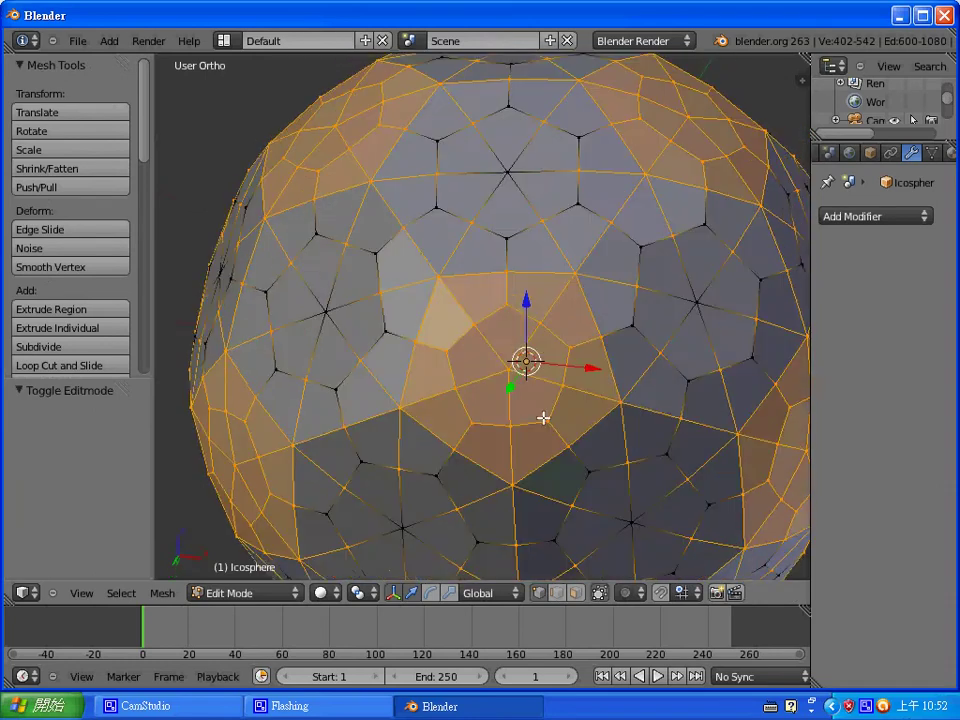
pyautogui.moveTo(639, 330); pyautogui.dragTo(548, 296, button='middle')
pyautogui.scroll(-3, 560, 330)
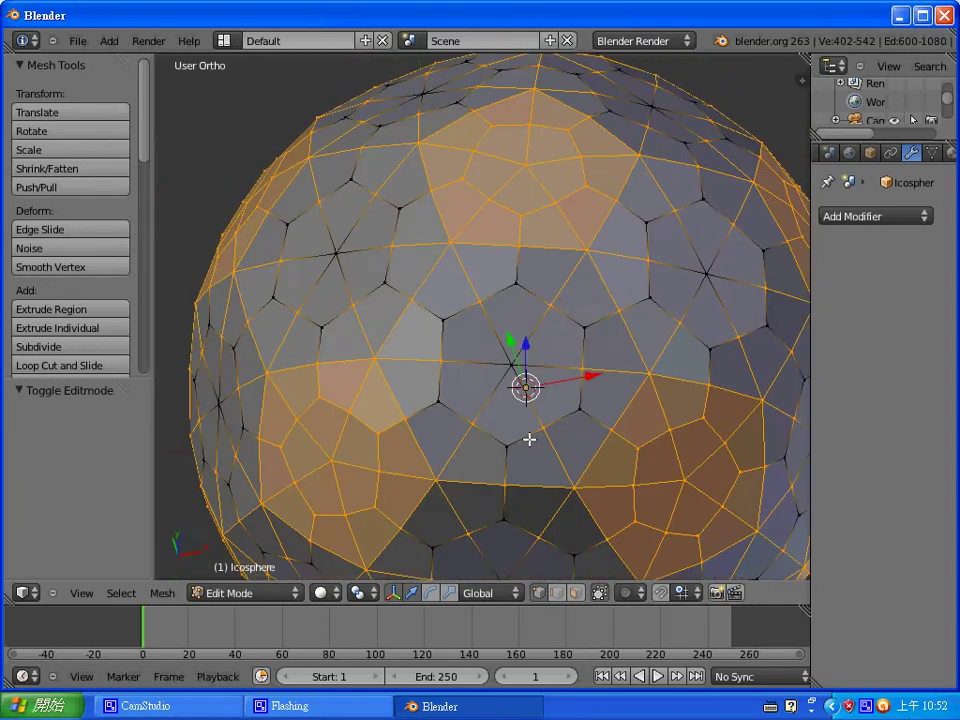
pyautogui.scroll(-2, 533, 333)
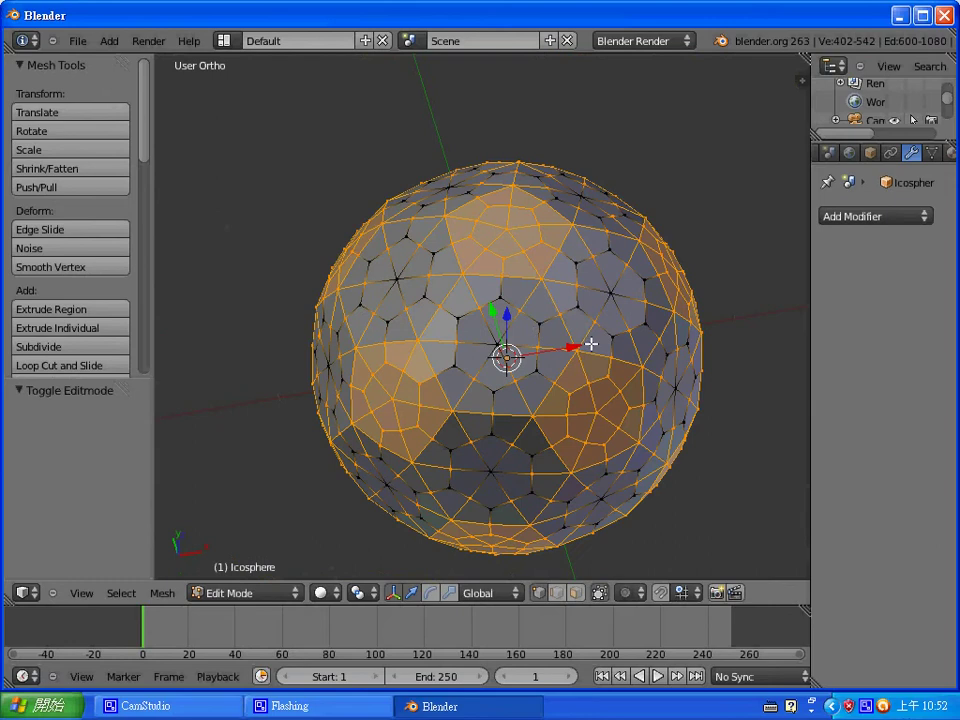
pyautogui.press('w')
# - Extrude the pentagon patch faces and scale them to 0.07 along Z
pyautogui.hotkey('ctrl', 'Tab')
pyautogui.click(580, 284)
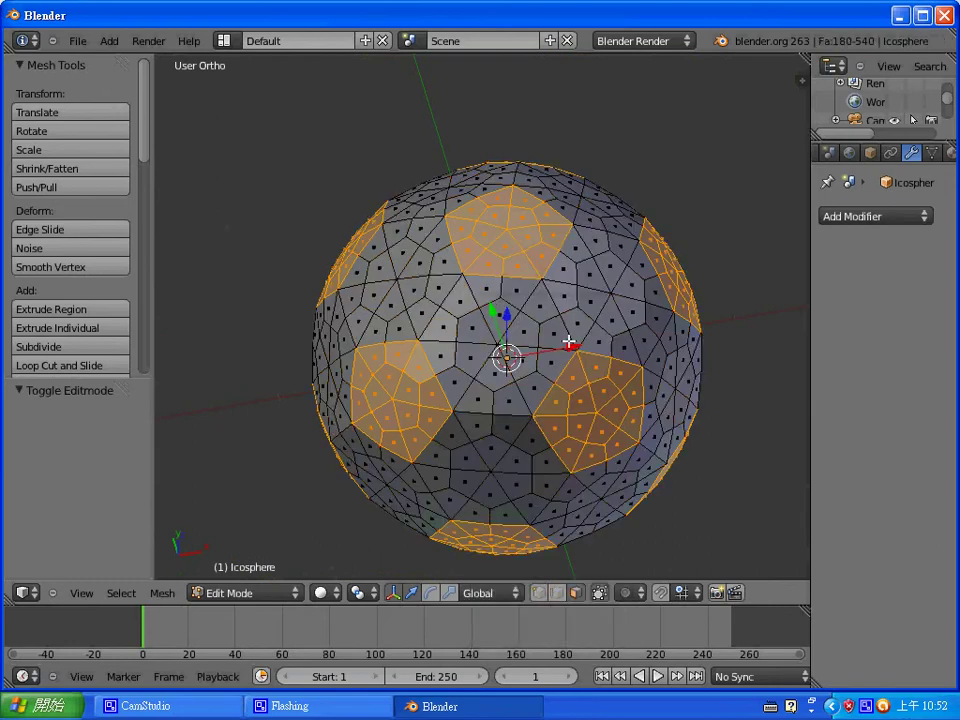
pyautogui.press('e')
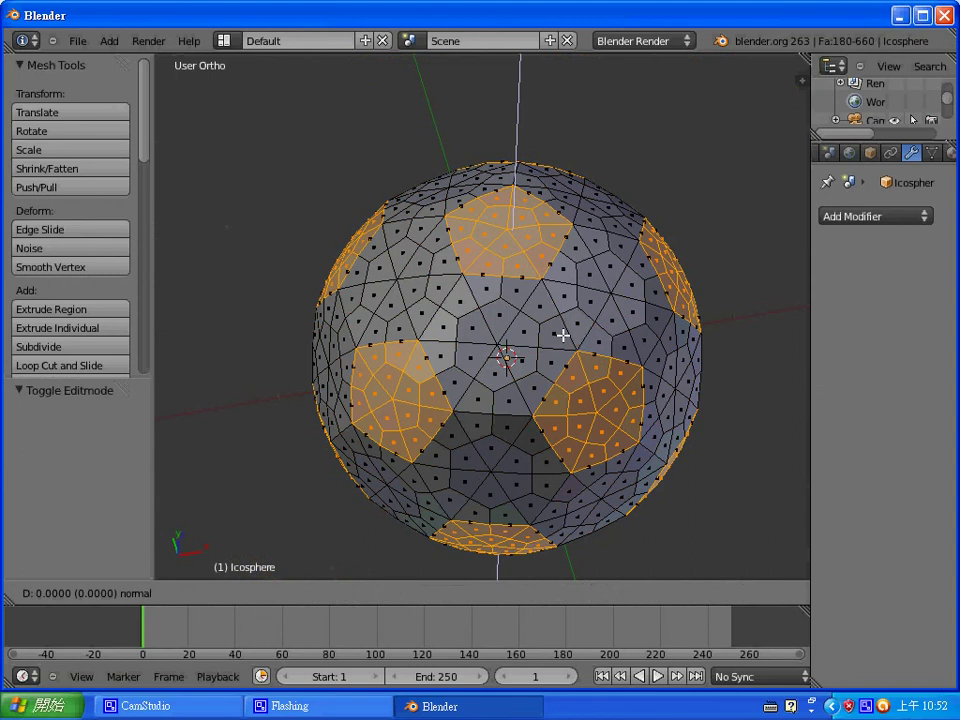
pyautogui.press('s')
pyautogui.press('0')
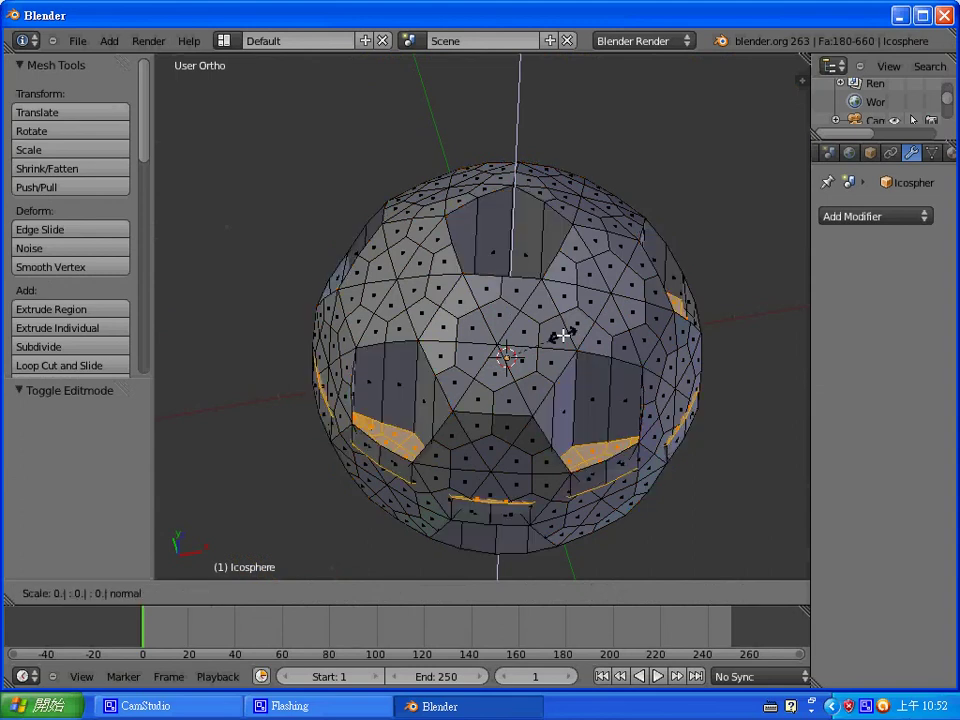
pyautogui.write('.07')
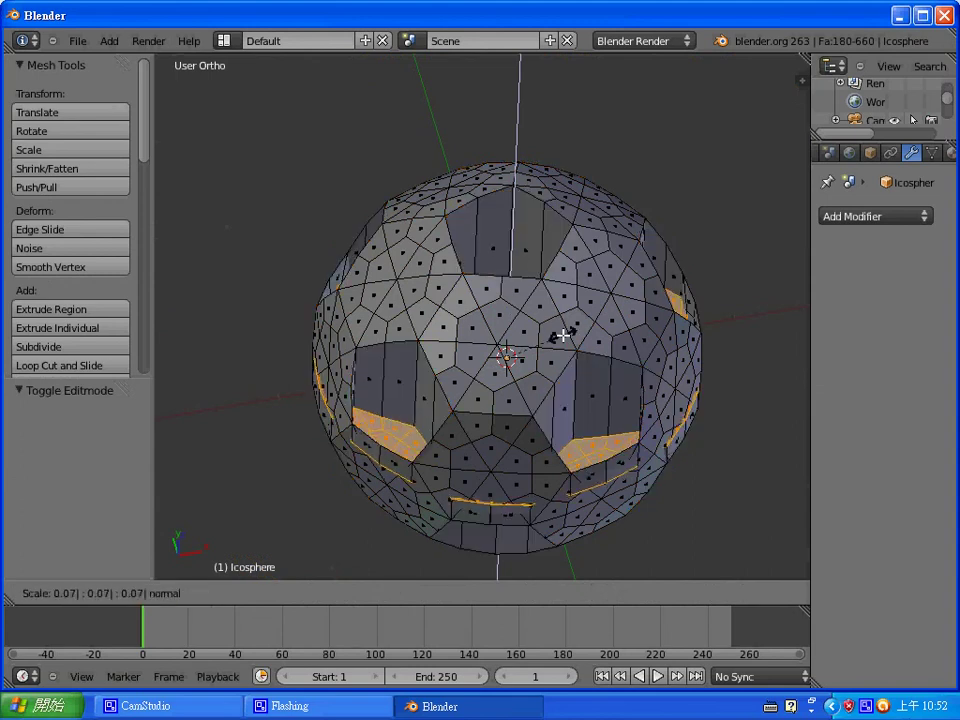
pyautogui.press('z')
pyautogui.press('z')
pyautogui.press('z')
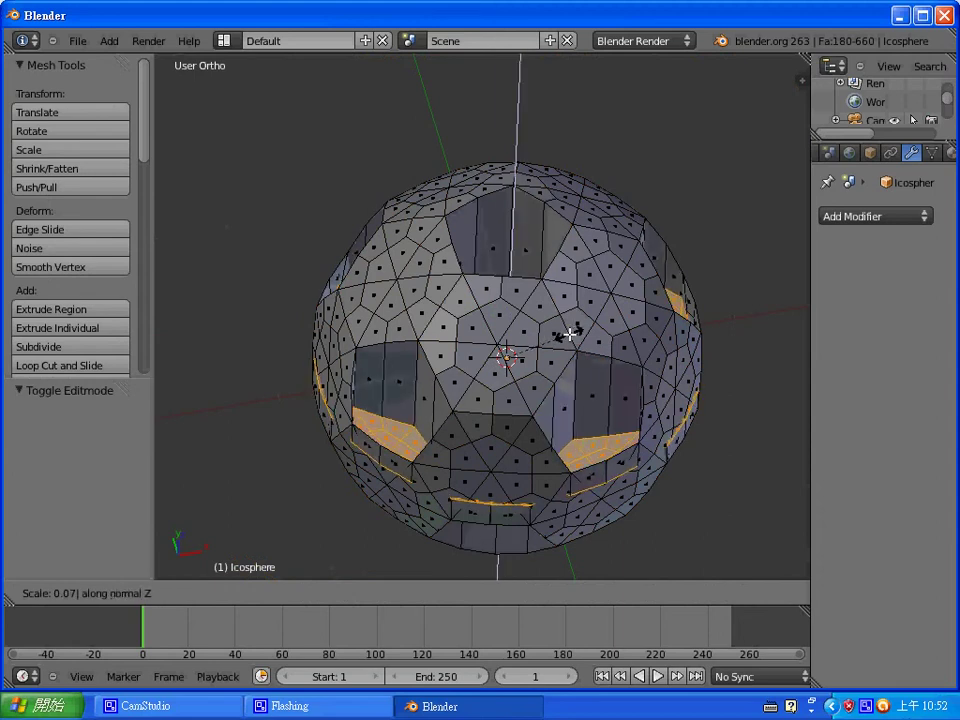
pyautogui.press('z')
pyautogui.press('z')
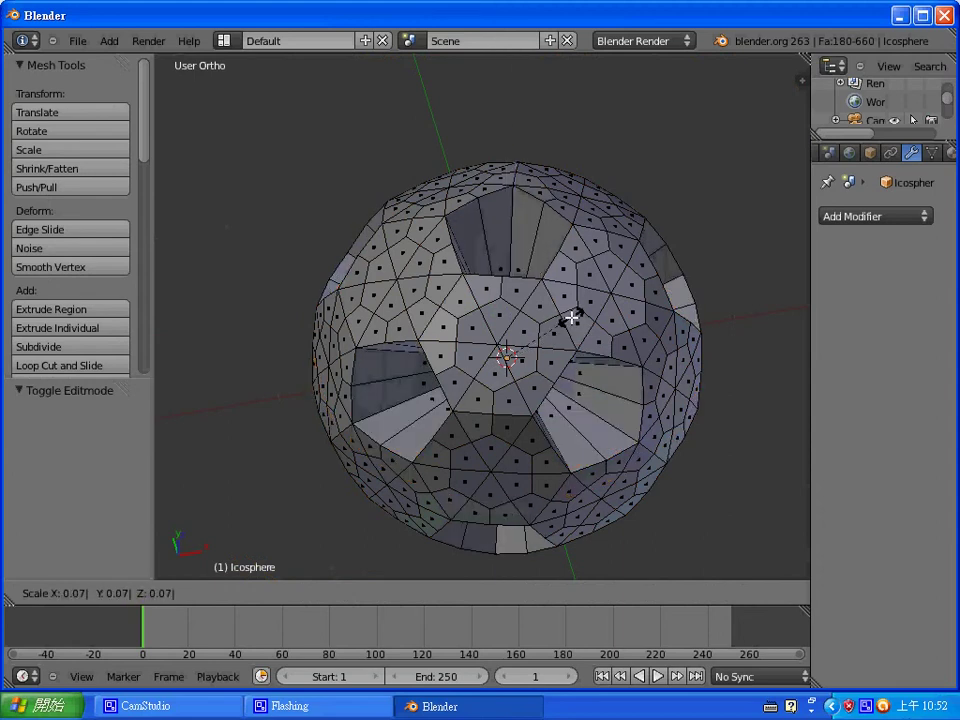
pyautogui.click(614, 354)
pyautogui.click(628, 316)
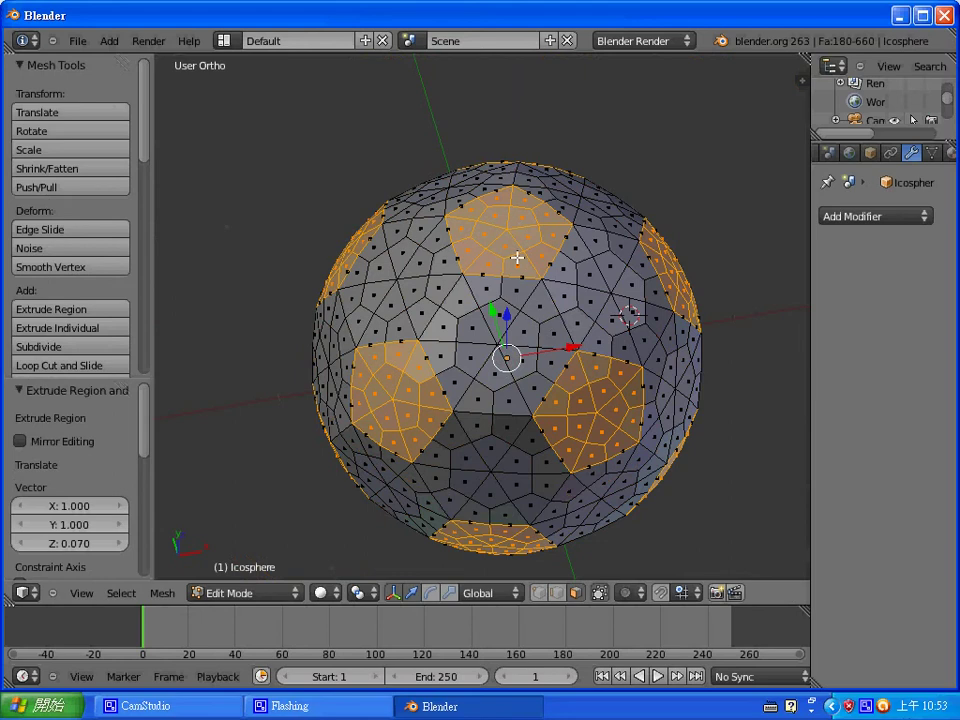
# - Change the mesh select mode to Vertex
pyautogui.hotkey('ctrl', 'Tab')
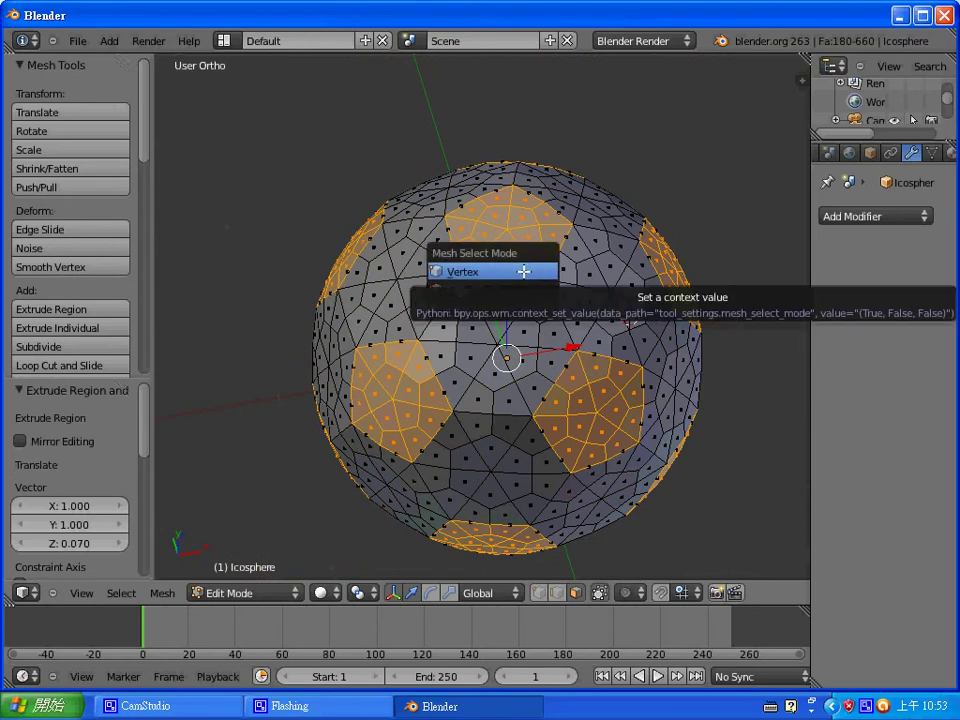
pyautogui.click(523, 271)
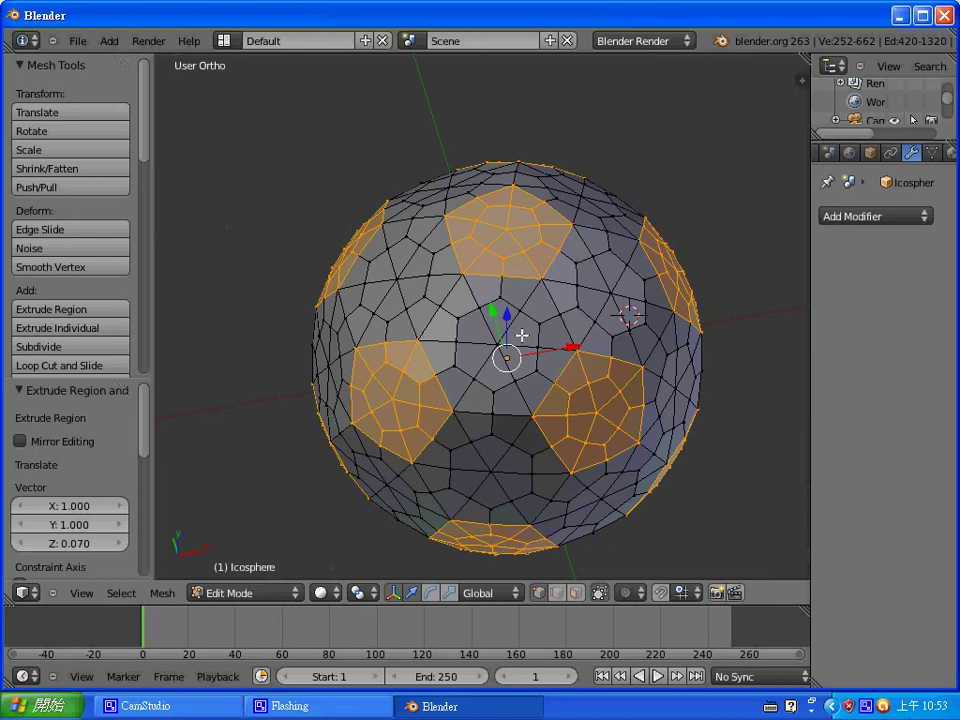
# - Pick a pentagon centre, Select Similar by adjacent faces, grow into patches, and switch to Face mode
pyautogui.rightClick(610, 290)
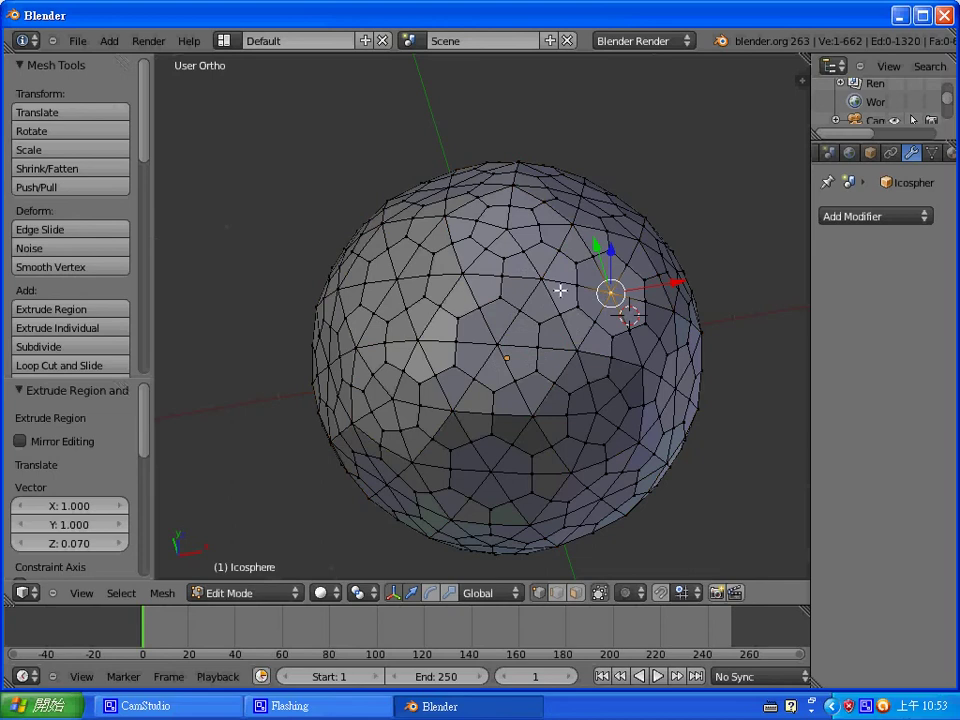
pyautogui.moveTo(559, 289); pyautogui.dragTo(555, 439, button='middle')
pyautogui.moveTo(521, 242); pyautogui.dragTo(534, 321, button='middle')
pyautogui.rightClick(530, 281)
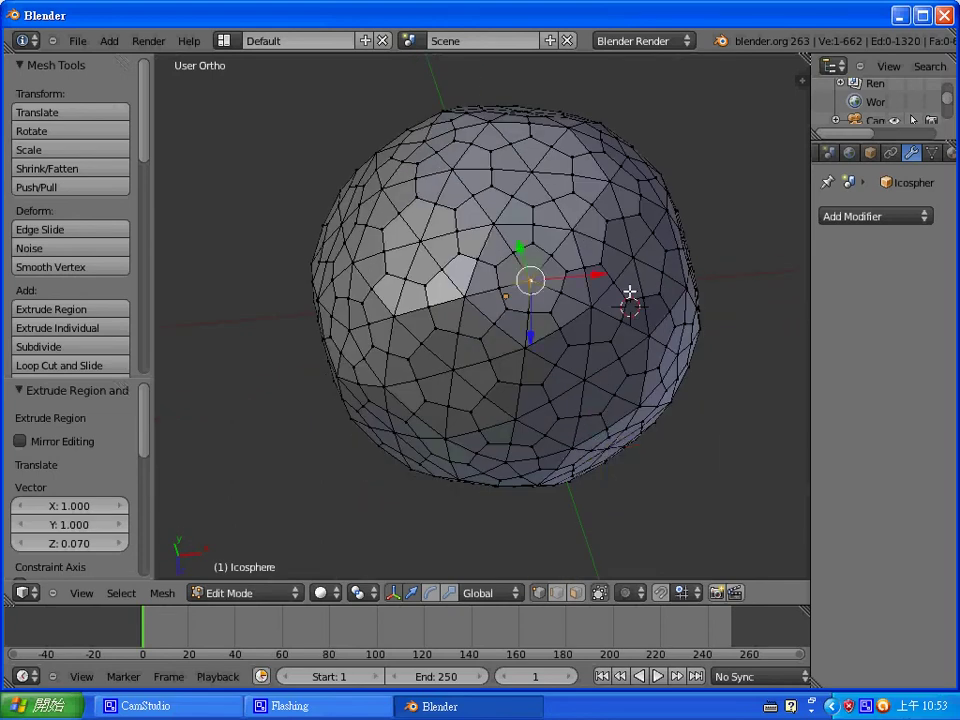
pyautogui.press('ctrl+KP_Add')
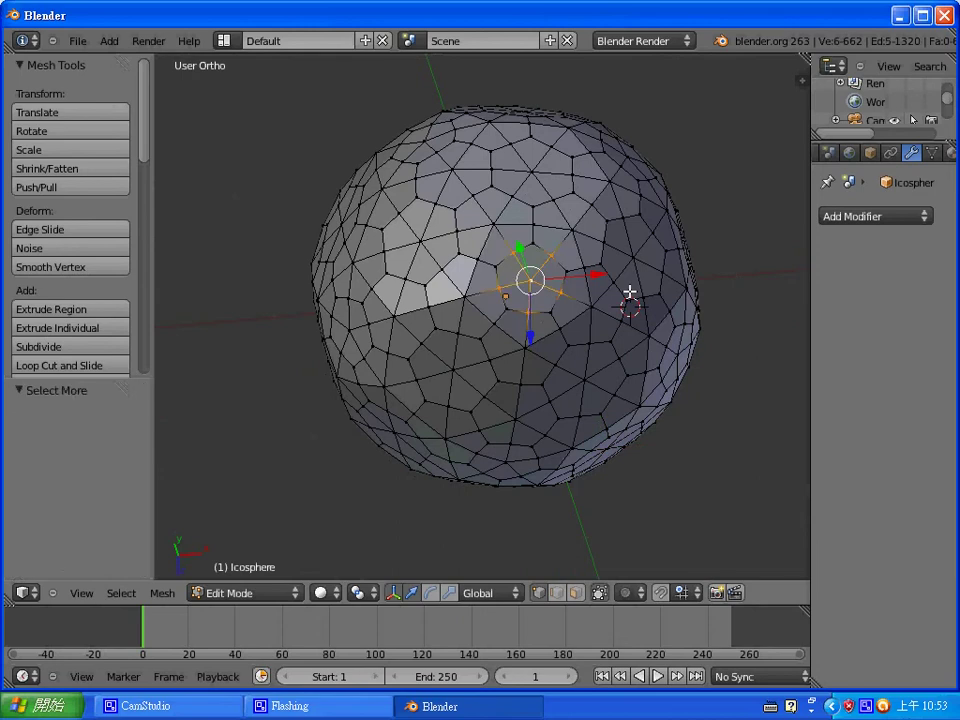
pyautogui.press('ctrl+KP_Subtract')
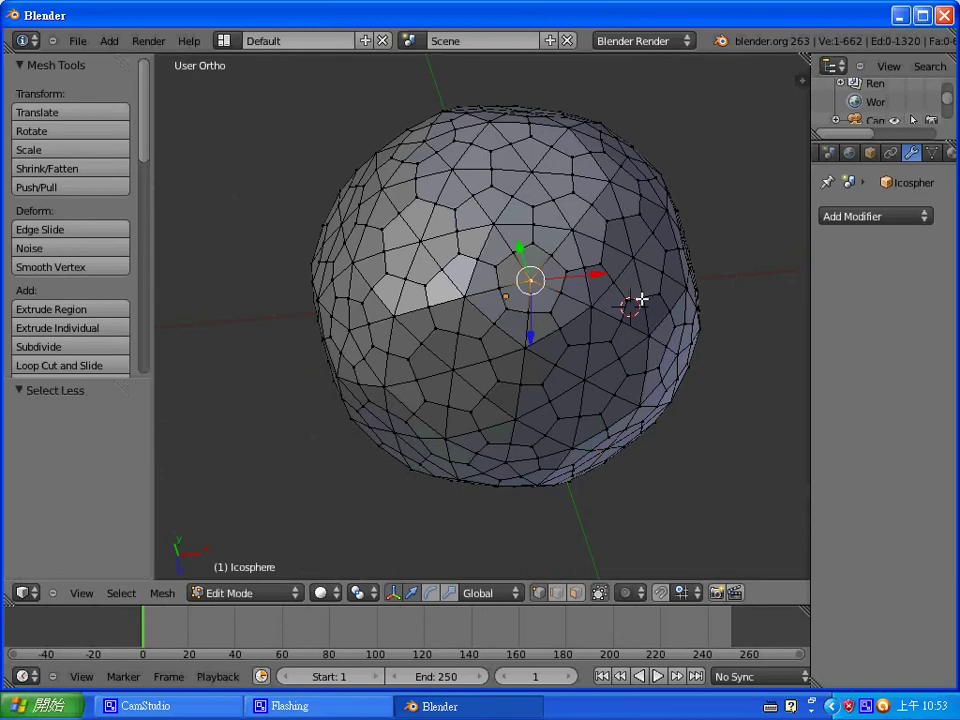
pyautogui.hotkey('shift', 'g')
pyautogui.click(648, 300)
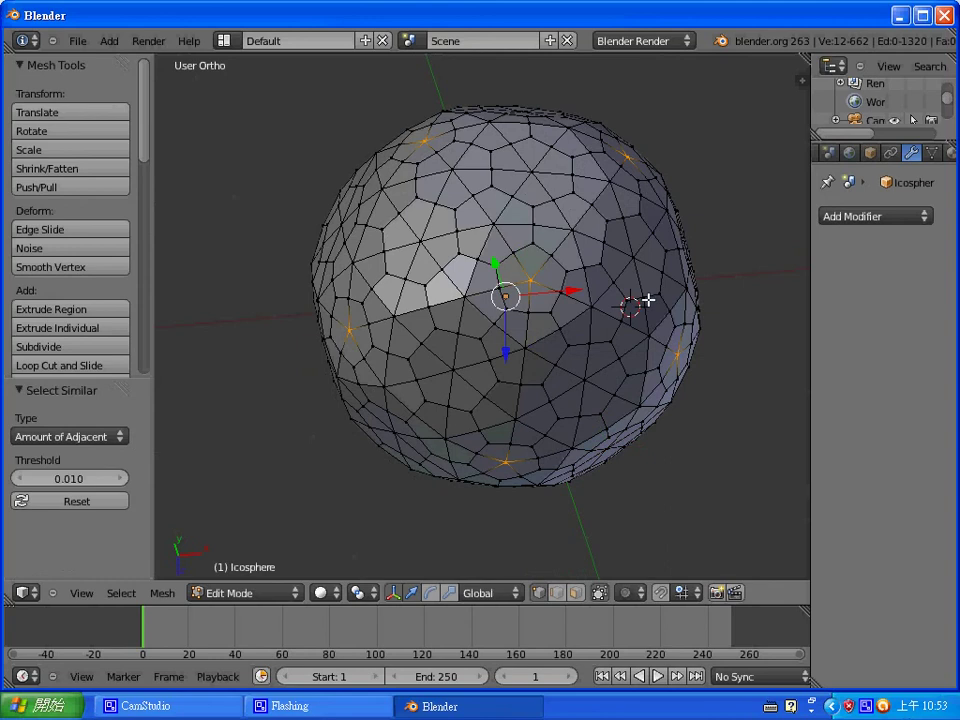
pyautogui.press('ctrl+KP_Add')
pyautogui.press('ctrl+KP_Add')
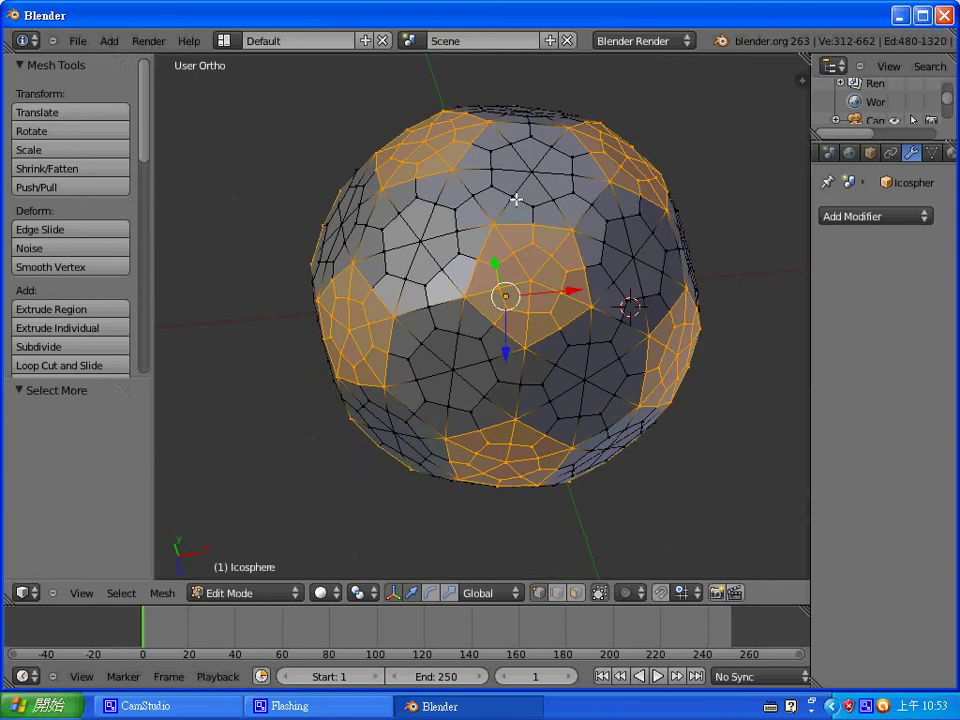
pyautogui.moveTo(583, 253); pyautogui.dragTo(626, 255, button='middle')
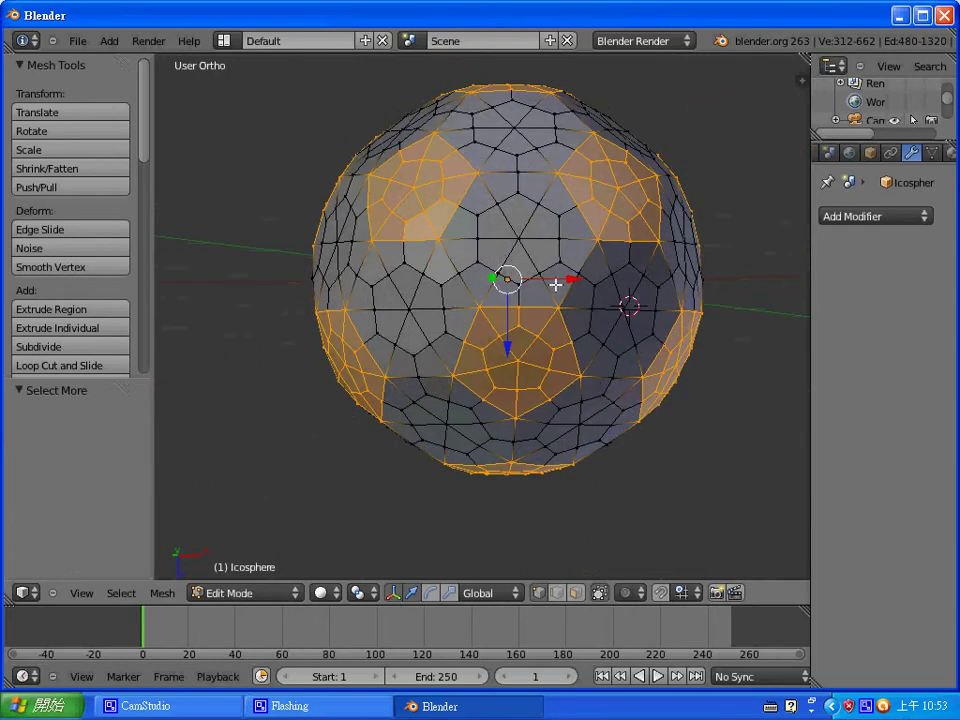
pyautogui.hotkey('ctrl', 'Tab')
pyautogui.click(497, 326)
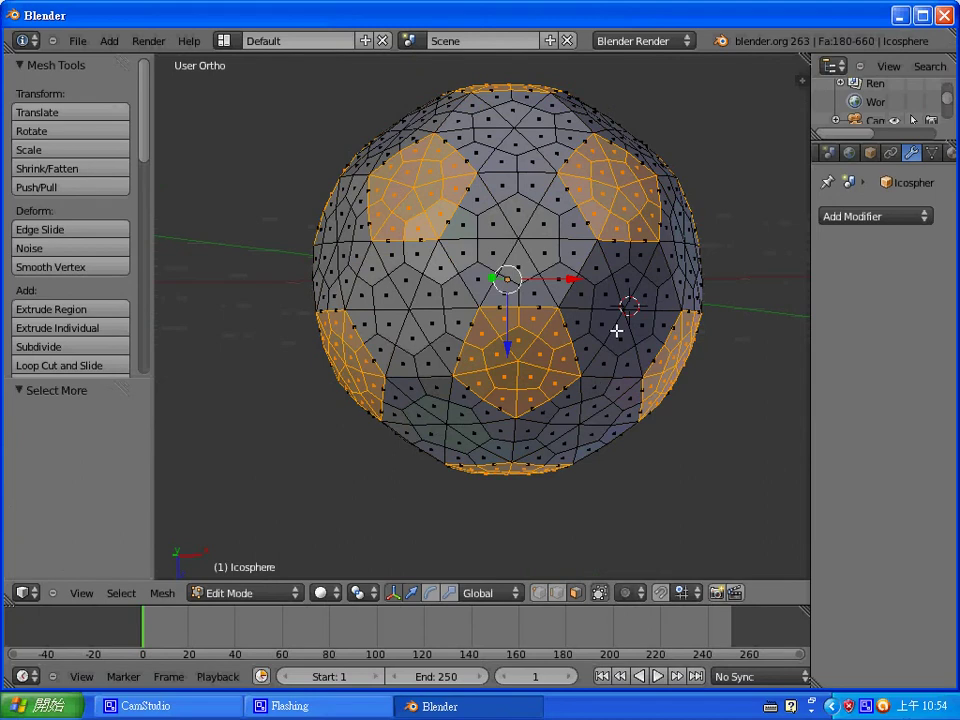
# - Extrude the pentagon patches in place and push them outward by 0.07
pyautogui.press('e')
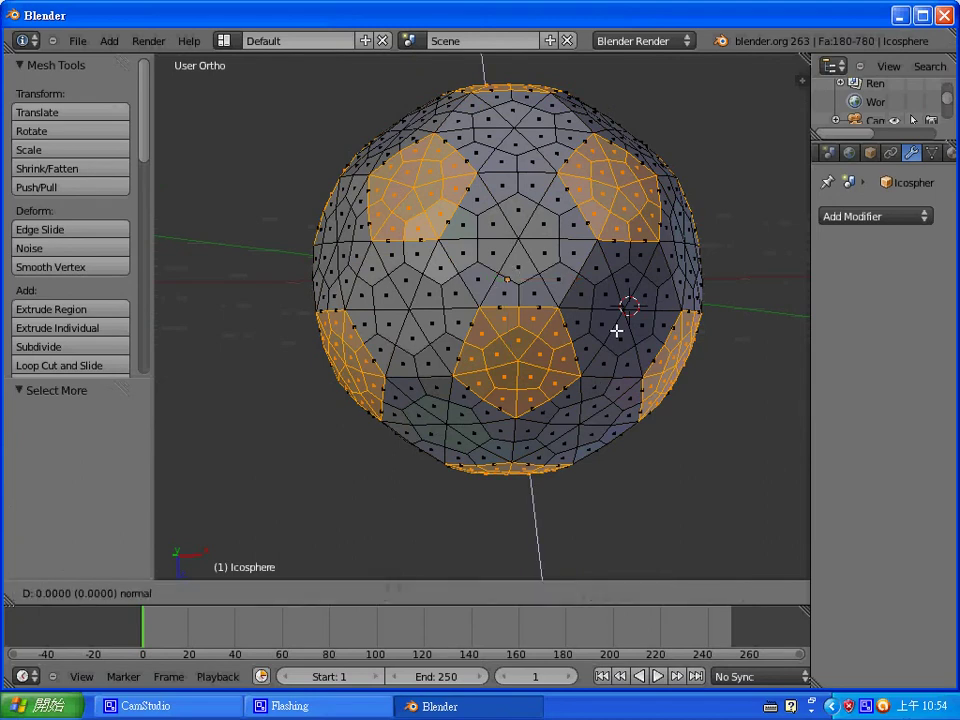
pyautogui.rightClick(616, 330)
pyautogui.hotkey('alt', 's')
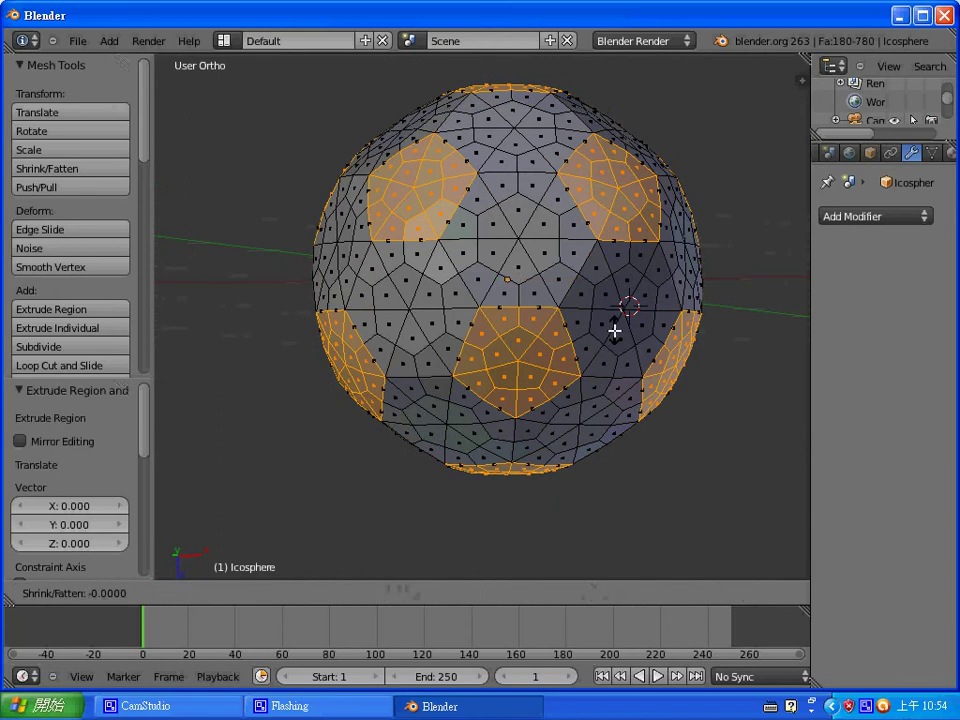
pyautogui.write('0.07')
pyautogui.press('Return')
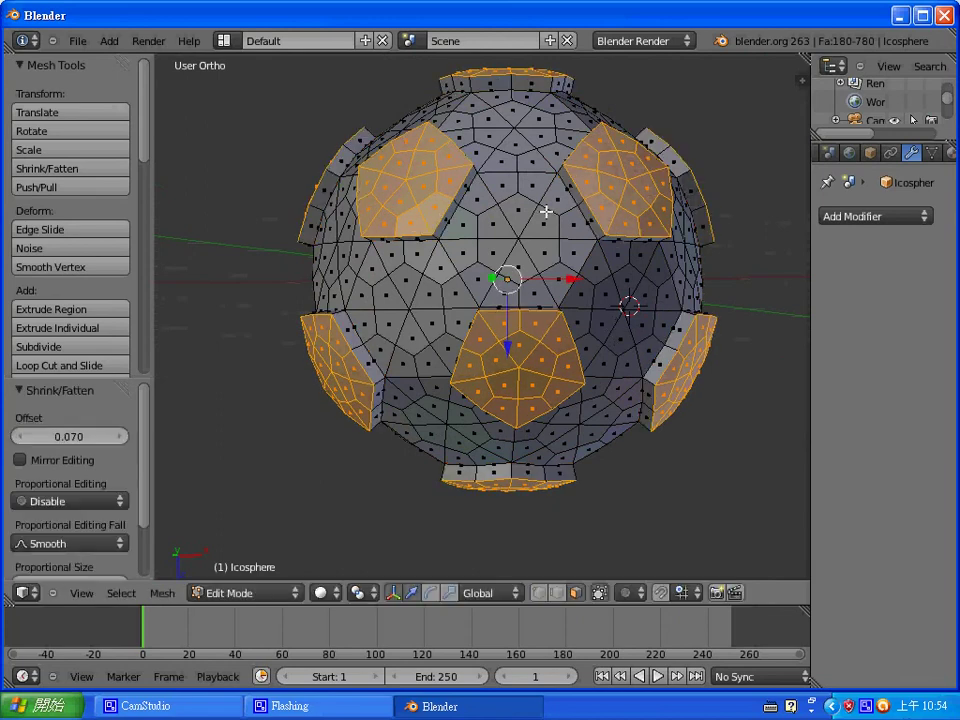
# - Pick single faces, then switch to vertex mode and select a vertex near the centre
pyautogui.rightClick(519, 236)
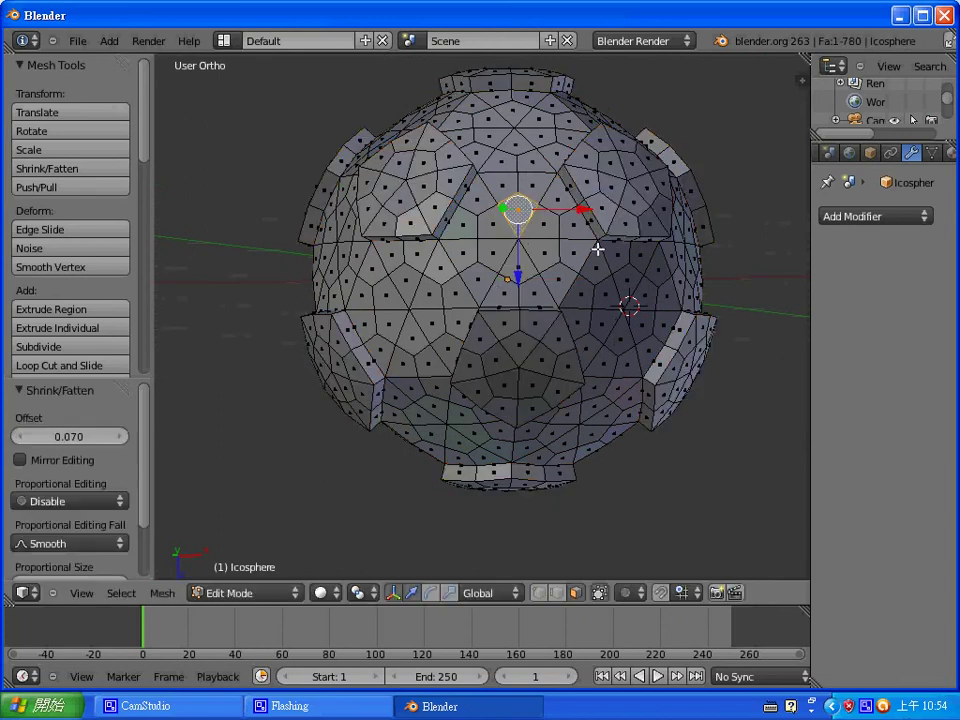
pyautogui.rightClick(410, 318)
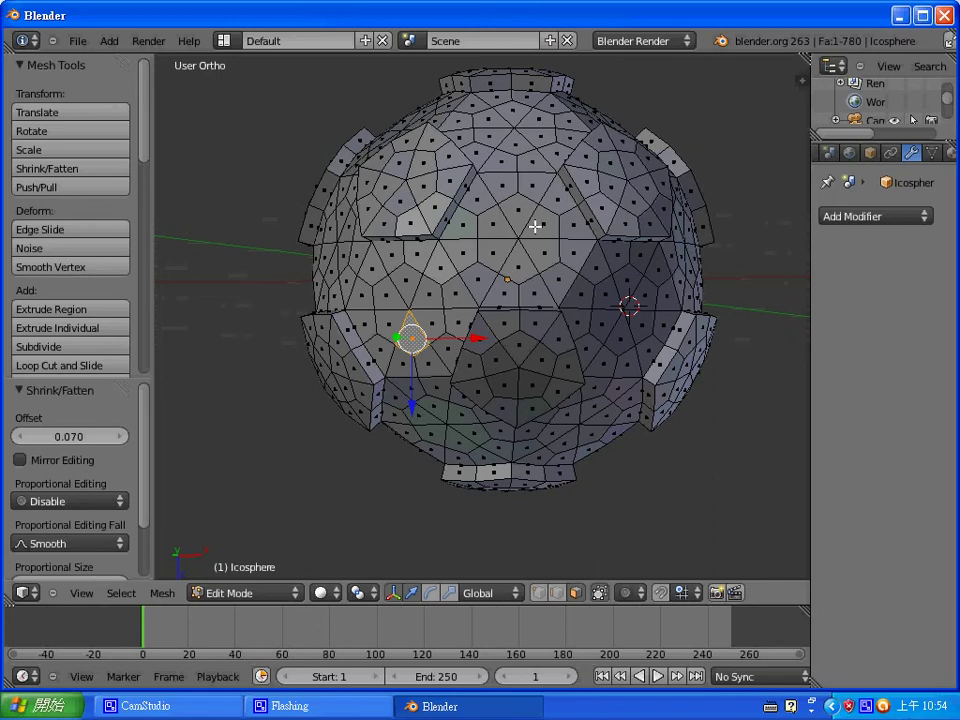
pyautogui.hotkey('ctrl', 'Tab')
pyautogui.click(516, 197)
pyautogui.rightClick(516, 238)
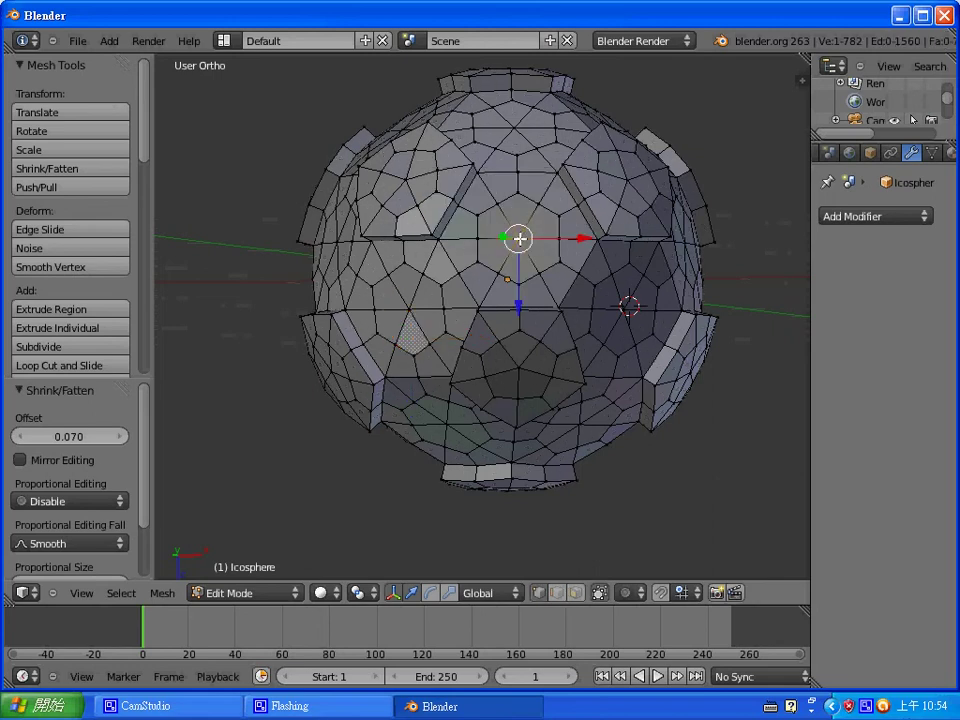
# - Add five more pentagon centre vertices to the selection and grow them into patches
pyautogui.moveTo(561, 270); pyautogui.dragTo(523, 377, button='middle')
pyautogui.keyDown('shift'); pyautogui.rightClick(403, 163); pyautogui.keyUp('shift')
pyautogui.keyDown('shift'); pyautogui.rightClick(490, 320); pyautogui.keyUp('shift')
pyautogui.keyDown('shift'); pyautogui.rightClick(349, 322); pyautogui.keyUp('shift')
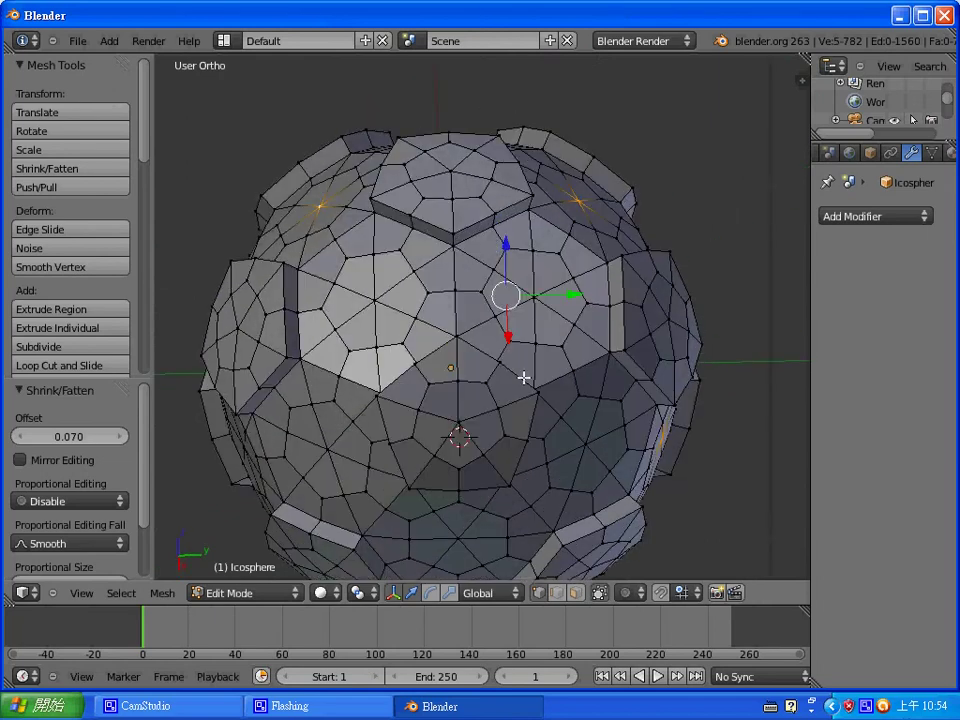
pyautogui.keyDown('shift'); pyautogui.rightClick(329, 449); pyautogui.keyUp('shift')
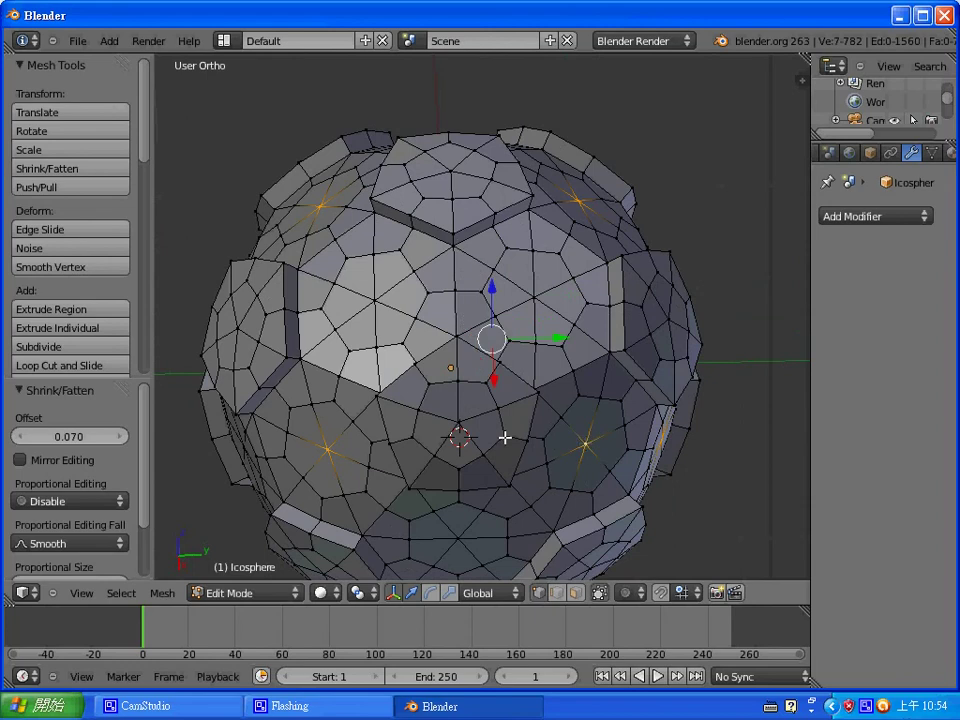
pyautogui.moveTo(506, 437); pyautogui.dragTo(595, 340, button='middle')
pyautogui.keyDown('shift'); pyautogui.rightClick(447, 356); pyautogui.keyUp('shift')
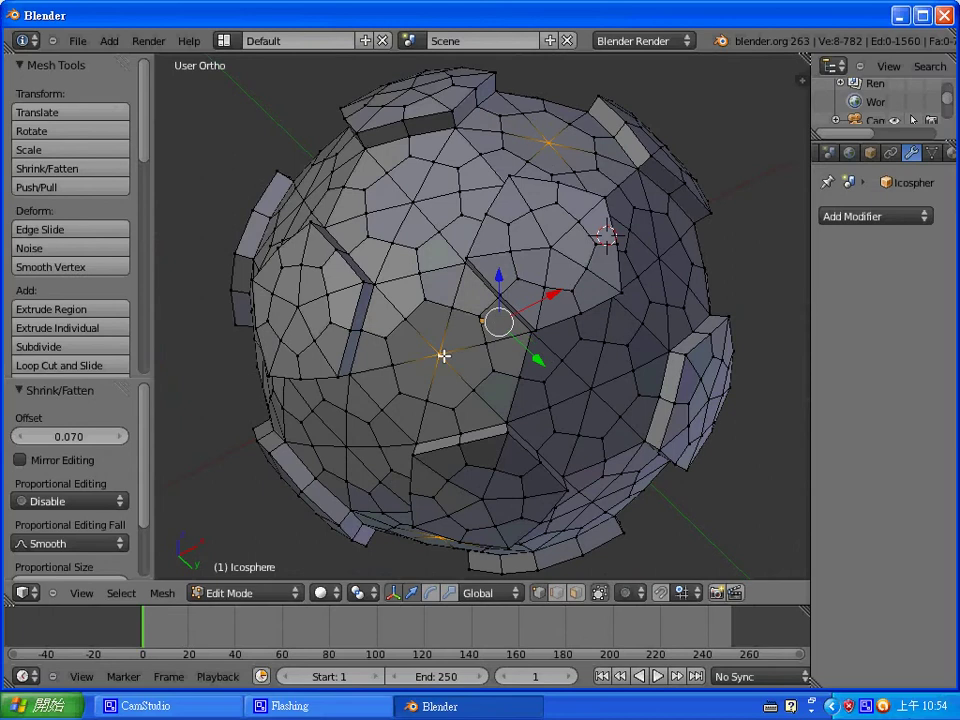
pyautogui.moveTo(444, 356); pyautogui.dragTo(579, 317, button='middle')
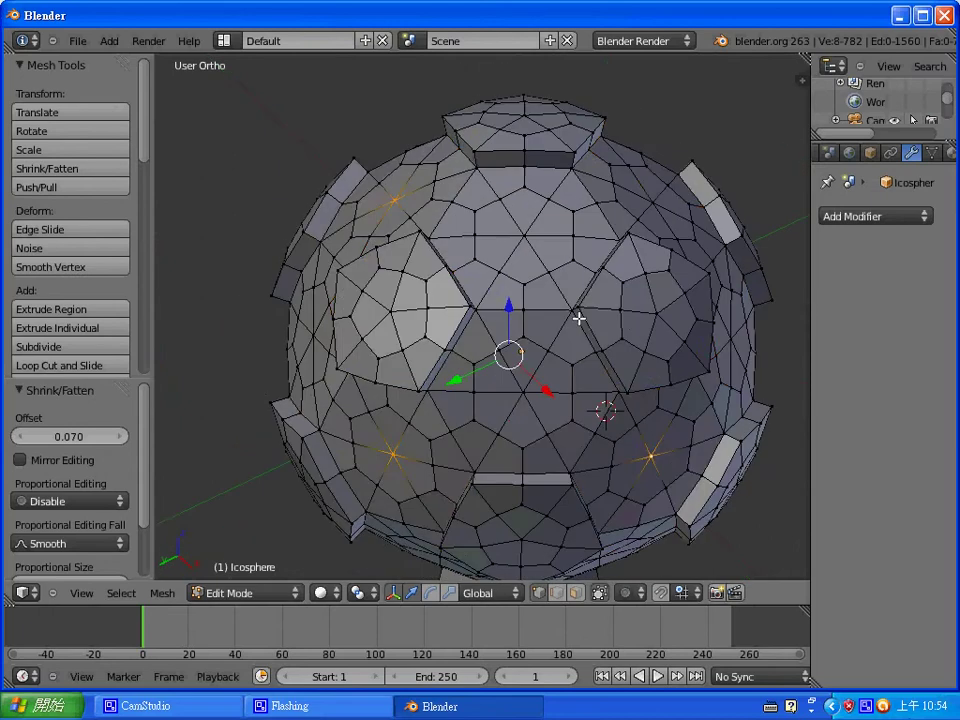
pyautogui.press('ctrl+KP_Add')
pyautogui.press('ctrl+KP_Add')
pyautogui.press('ctrl+KP_Add')
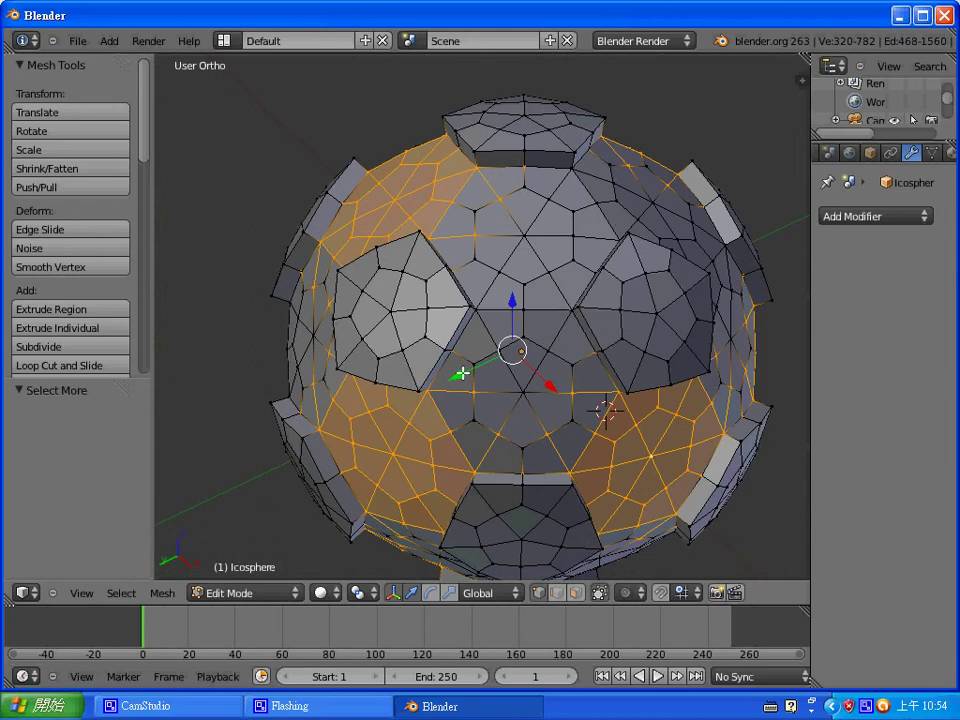
# - In Face mode, extrude these patches in place and push them outward by 0.07
pyautogui.hotkey('ctrl', 'Tab')
pyautogui.click(446, 408)
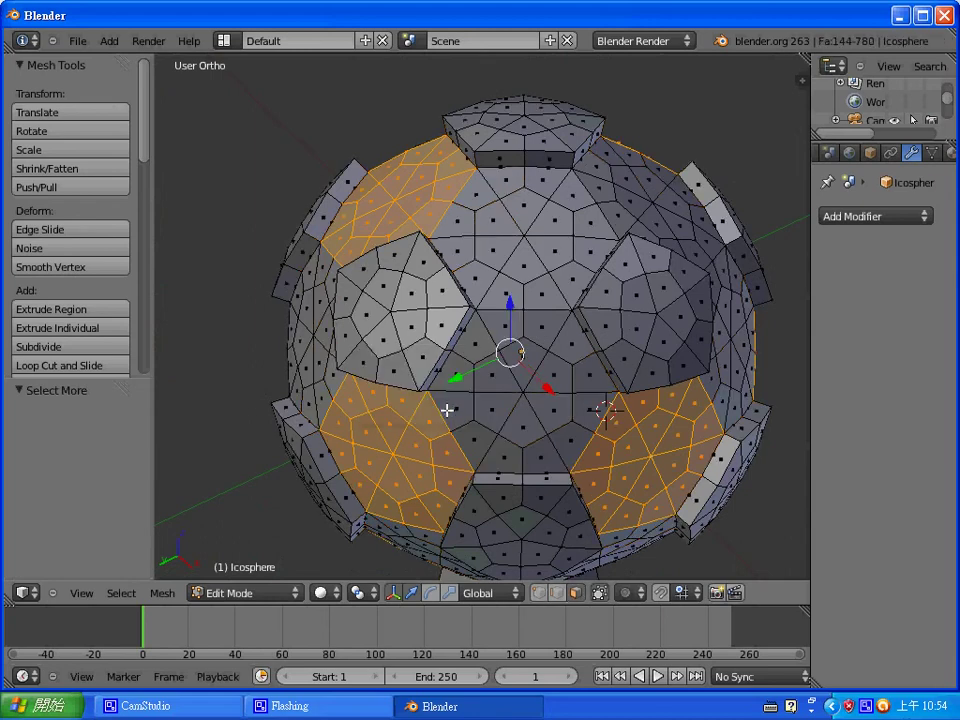
pyautogui.press('w')
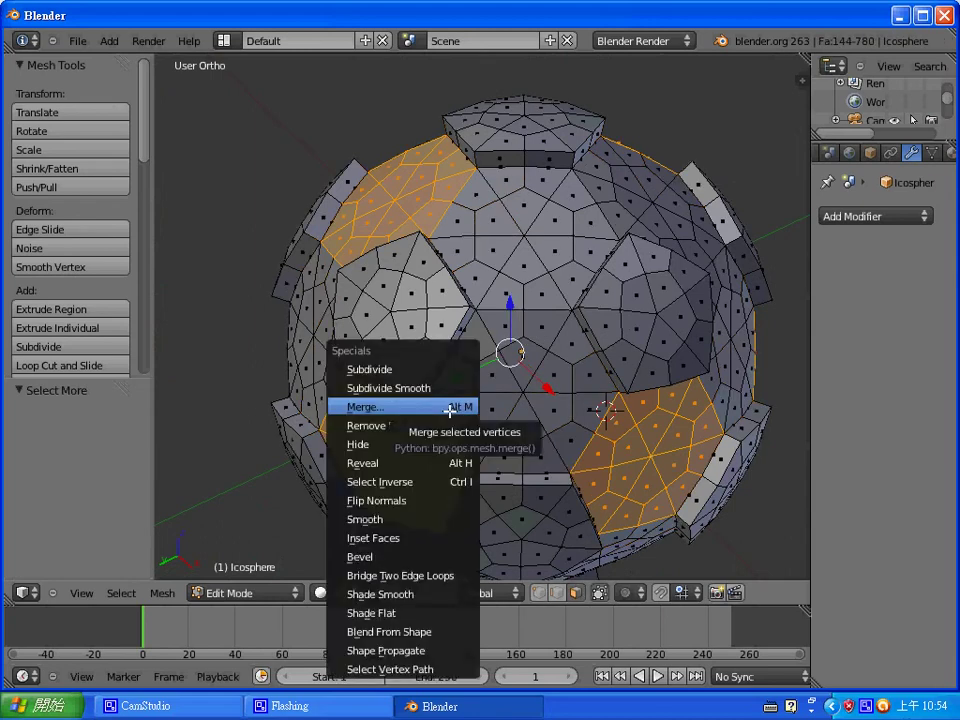
pyautogui.hotkey('alt', 'h')
pyautogui.press('e')
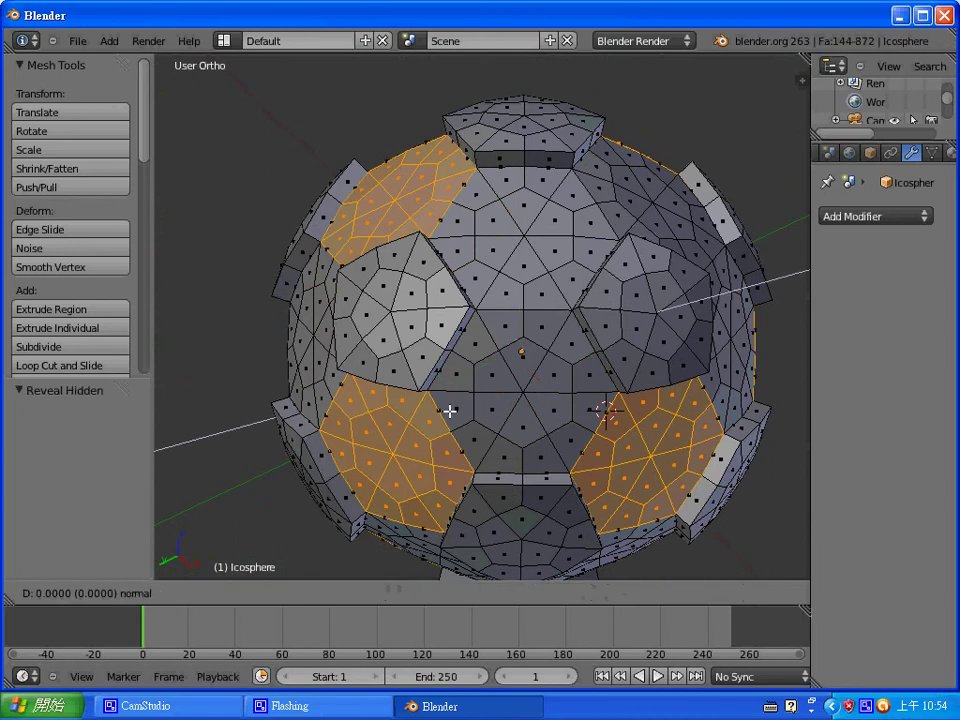
pyautogui.rightClick(450, 411)
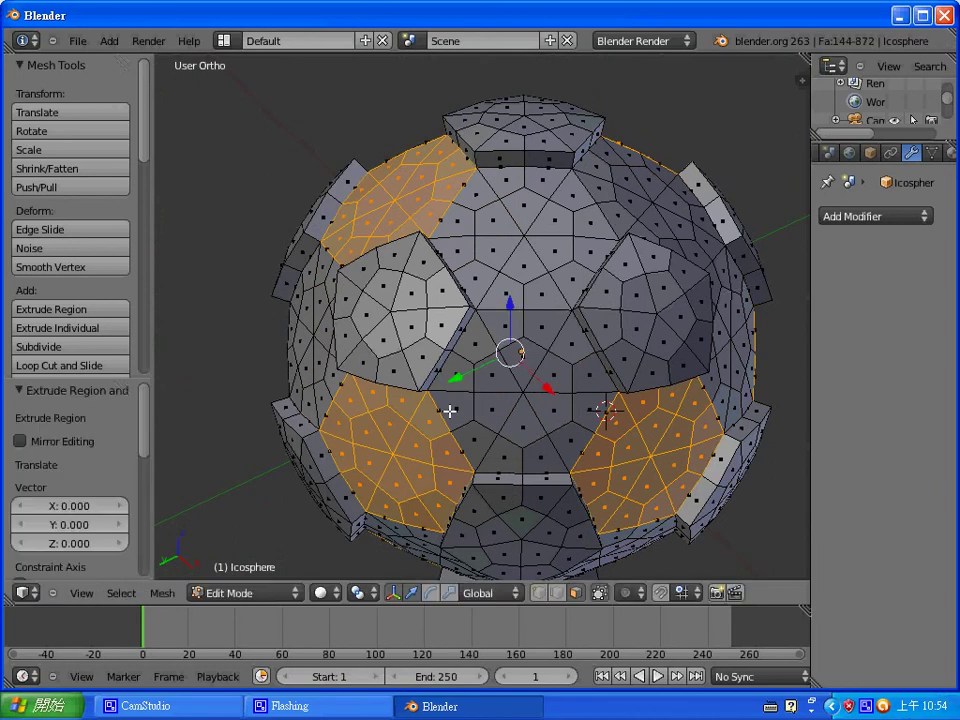
pyautogui.hotkey('alt', 's')
pyautogui.write('0.07')
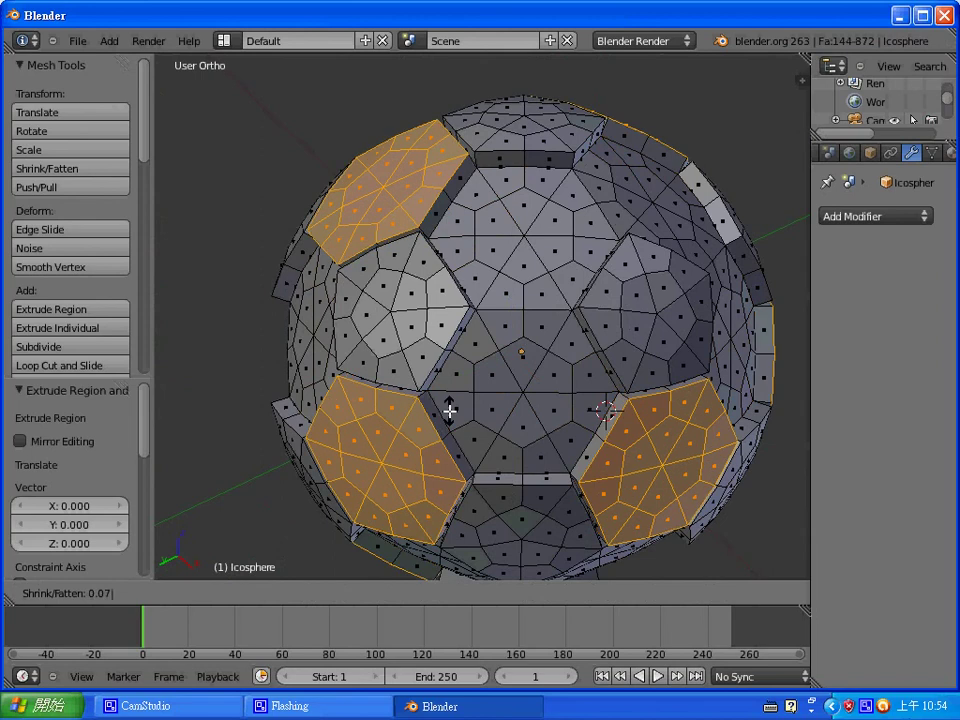
pyautogui.press('Return')
pyautogui.moveTo(450, 411); pyautogui.dragTo(321, 449, button='middle')
pyautogui.hotkey('ctrl', 'Tab')
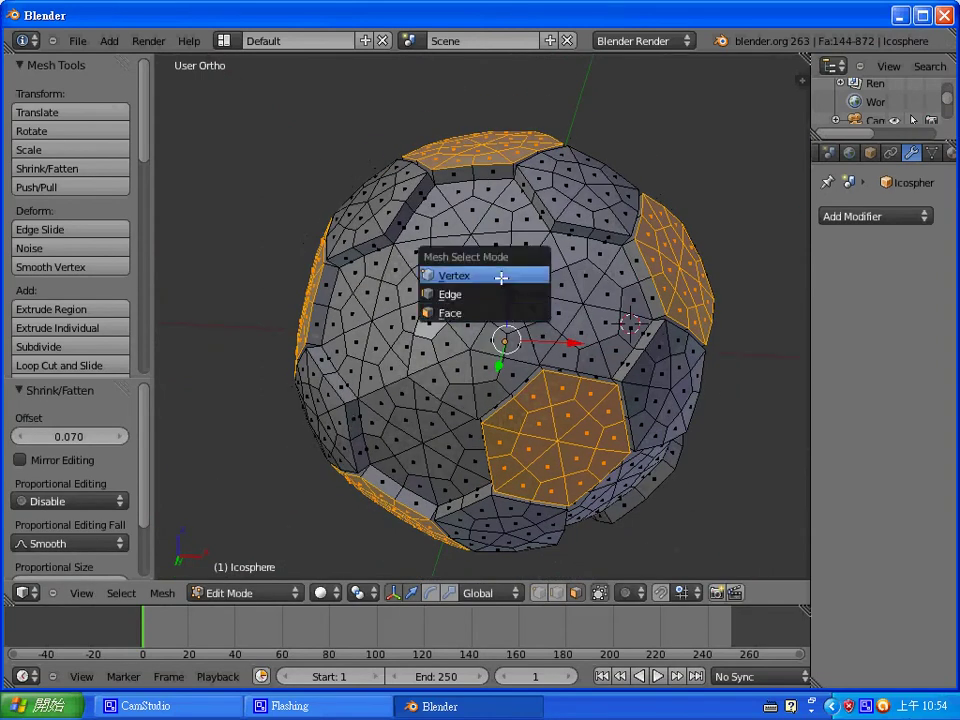
# - In vertex mode, select six pentagon centre vertices around the ball
pyautogui.click(499, 274)
pyautogui.rightClick(470, 234)
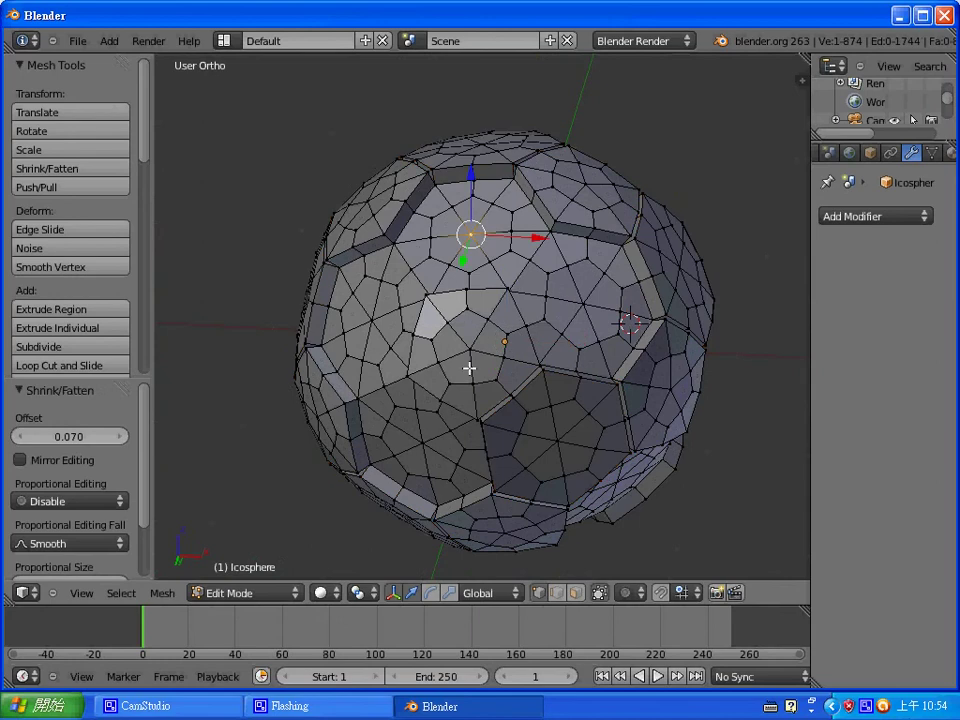
pyautogui.keyDown('shift'); pyautogui.rightClick(425, 440); pyautogui.keyUp('shift')
pyautogui.moveTo(583, 377); pyautogui.dragTo(392, 246, button='middle')
pyautogui.keyDown('shift'); pyautogui.rightClick(517, 210); pyautogui.keyUp('shift')
pyautogui.moveTo(514, 231); pyautogui.dragTo(518, 293, button='middle')
pyautogui.keyDown('shift'); pyautogui.rightClick(550, 242); pyautogui.keyUp('shift')
pyautogui.keyDown('shift'); pyautogui.rightClick(394, 296); pyautogui.keyUp('shift')
pyautogui.moveTo(540, 360); pyautogui.dragTo(561, 272, button='middle')
pyautogui.keyDown('shift'); pyautogui.rightClick(534, 318); pyautogui.keyUp('shift')
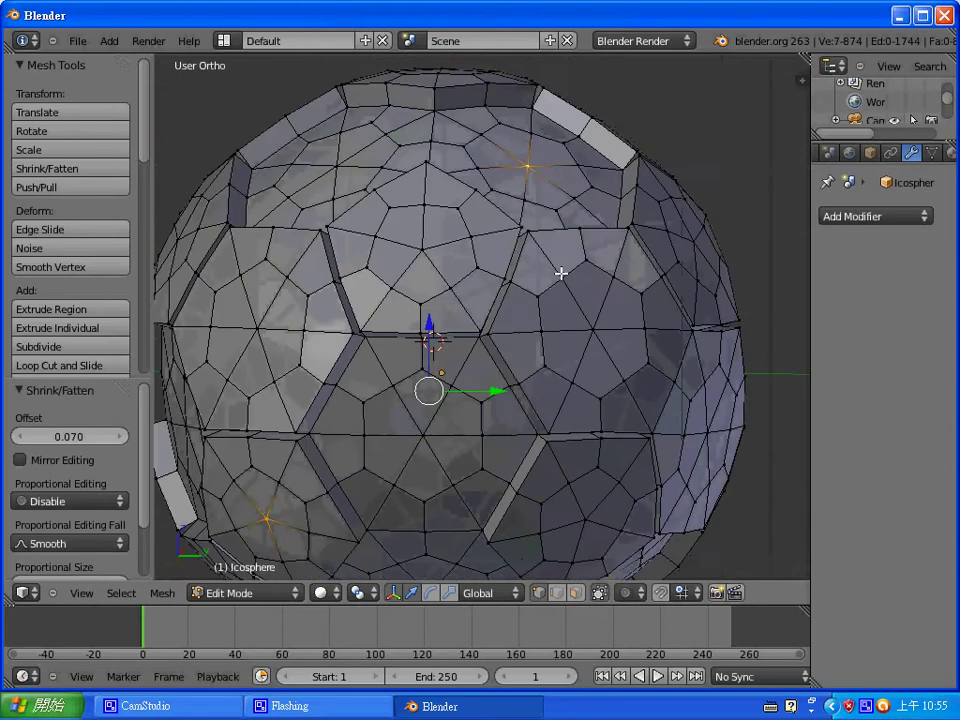
pyautogui.scroll(-4, 544, 291)
pyautogui.scroll(3, 524, 313)
pyautogui.moveTo(524, 313); pyautogui.dragTo(554, 349, button='middle')
# - Grow the centres into pentagon patches, extrude them as faces and push them out 0.07
pyautogui.press('ctrl+KP_Add')
pyautogui.press('ctrl+KP_Add')
pyautogui.press('ctrl+KP_Add')
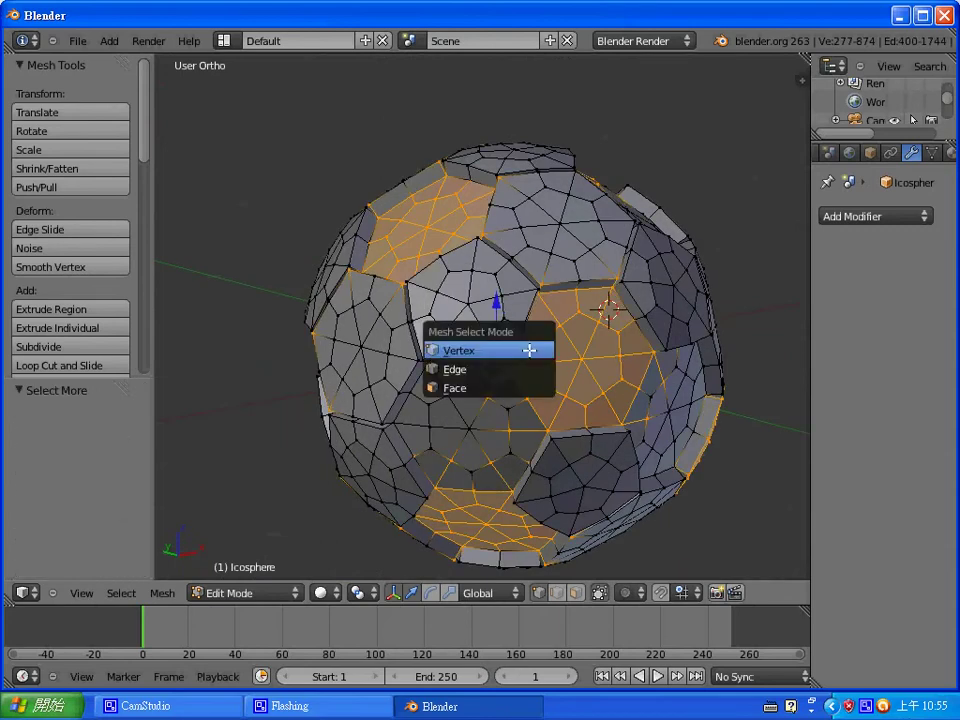
pyautogui.click(515, 387)
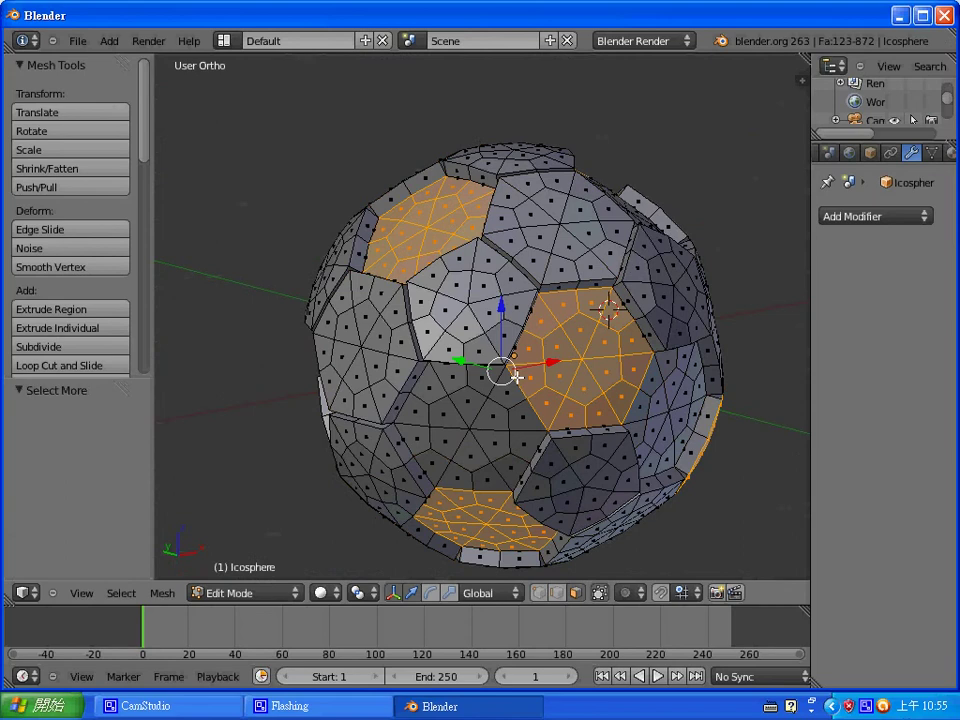
pyautogui.press('e')
pyautogui.rightClick(516, 377)
pyautogui.hotkey('alt', 's')
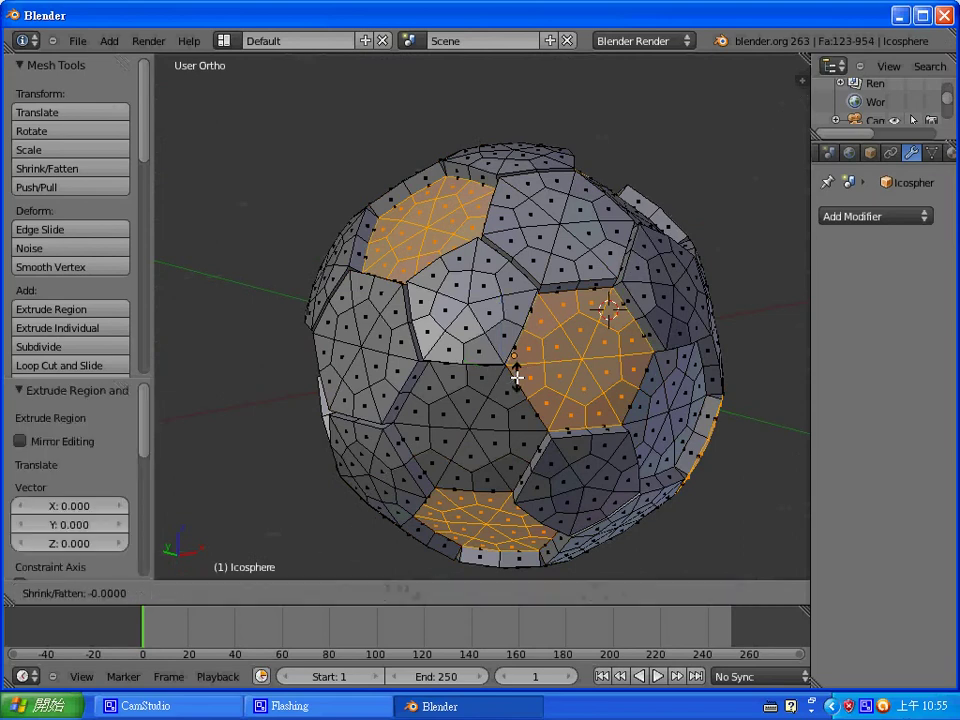
pyautogui.write('0.07')
pyautogui.press('Return')
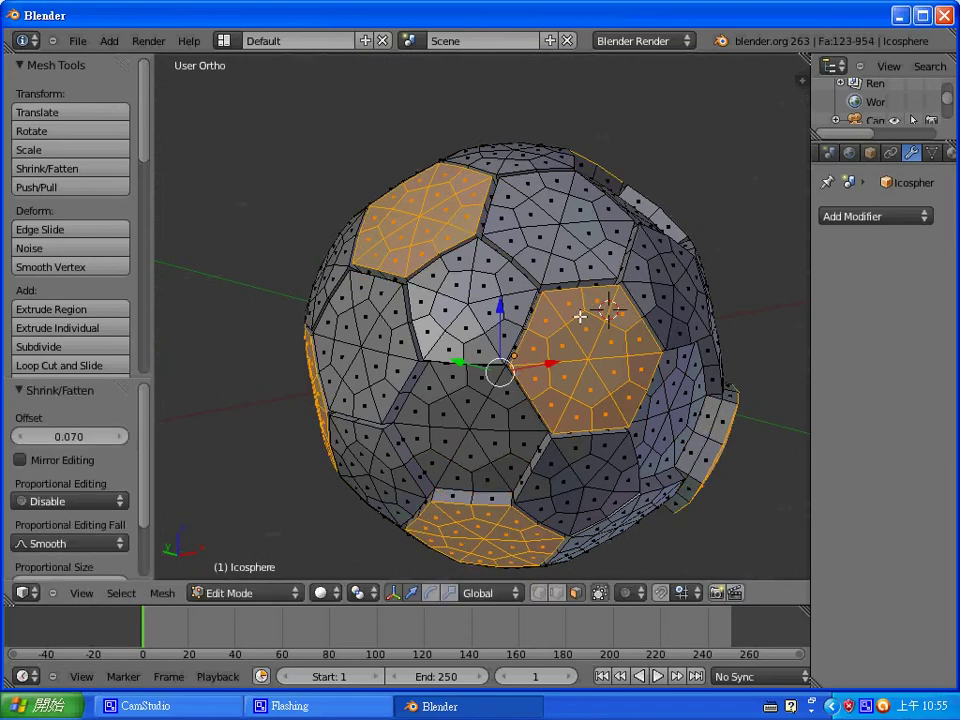
pyautogui.hotkey('ctrl', 'Tab')
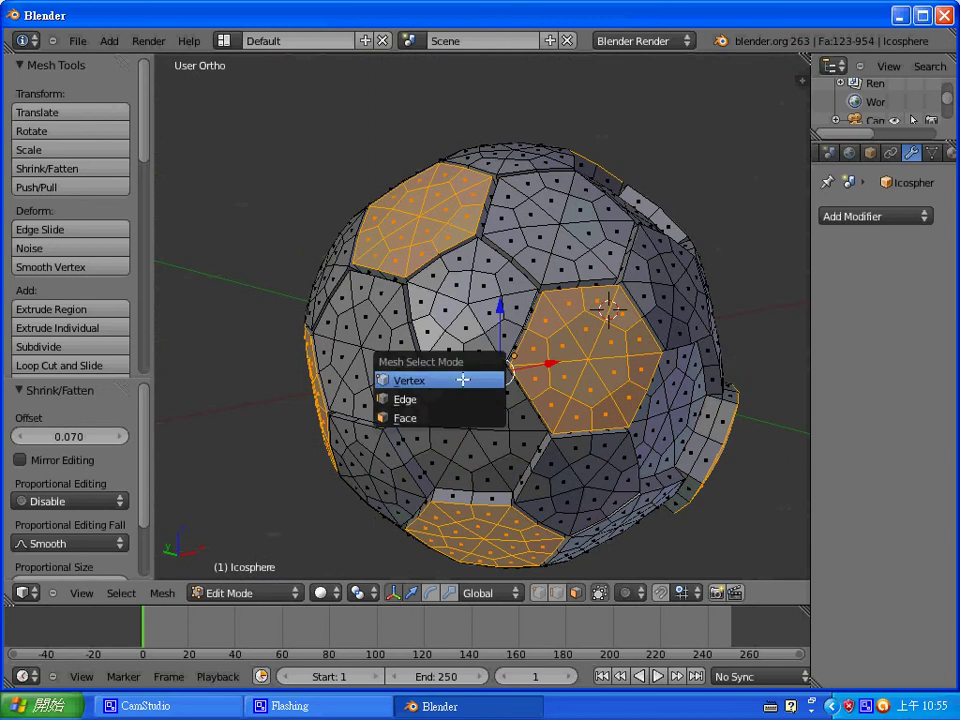
# - In vertex mode, select five more pentagon centre vertices on the remaining panels
pyautogui.click(456, 379)
pyautogui.rightClick(522, 391)
pyautogui.moveTo(522, 391); pyautogui.dragTo(516, 306, button='middle')
pyautogui.keyDown('shift'); pyautogui.rightClick(609, 289); pyautogui.keyUp('shift')
pyautogui.keyDown('shift'); pyautogui.rightClick(454, 249); pyautogui.keyUp('shift')
pyautogui.moveTo(454, 249); pyautogui.dragTo(516, 238, button='middle')
pyautogui.keyDown('shift'); pyautogui.rightClick(427, 190); pyautogui.keyUp('shift')
pyautogui.keyDown('shift'); pyautogui.rightClick(373, 253); pyautogui.keyUp('shift')
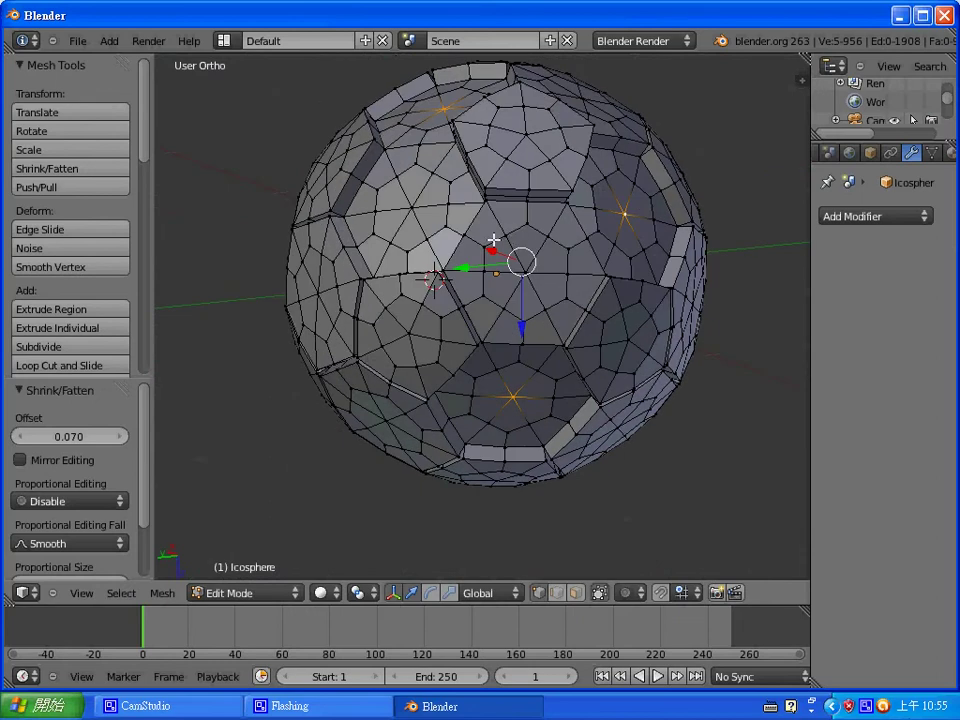
pyautogui.moveTo(428, 293); pyautogui.dragTo(643, 242, button='middle')
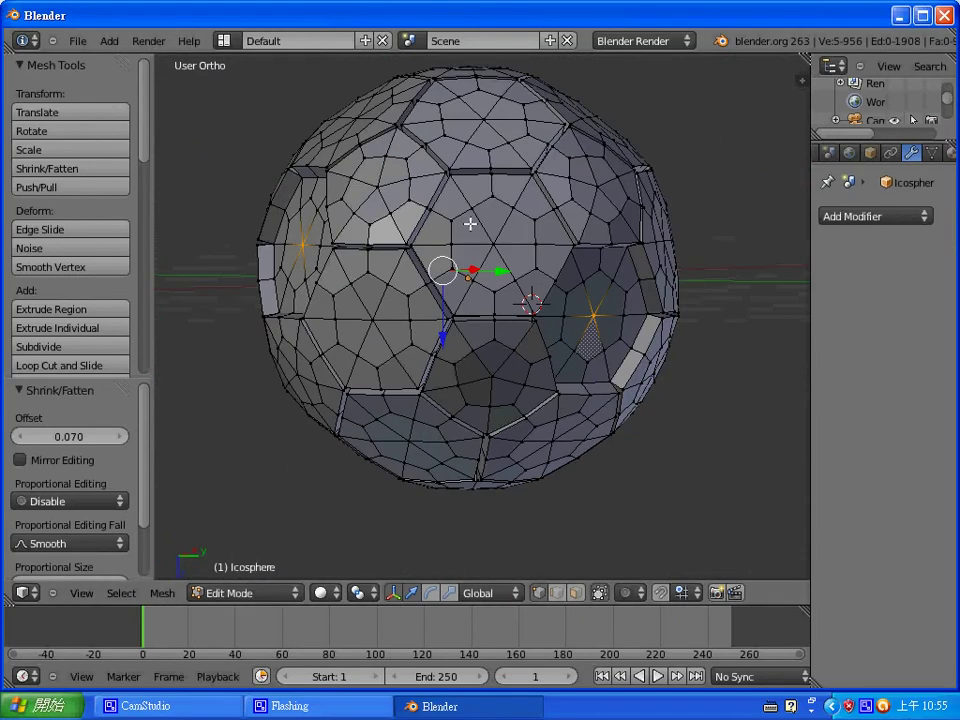
# - Grow them into pentagon patches, extrude the faces and fatten them outward by 0.07
pyautogui.press('ctrl+KP_Add')
pyautogui.press('ctrl+KP_Add')
pyautogui.press('ctrl+KP_Add')
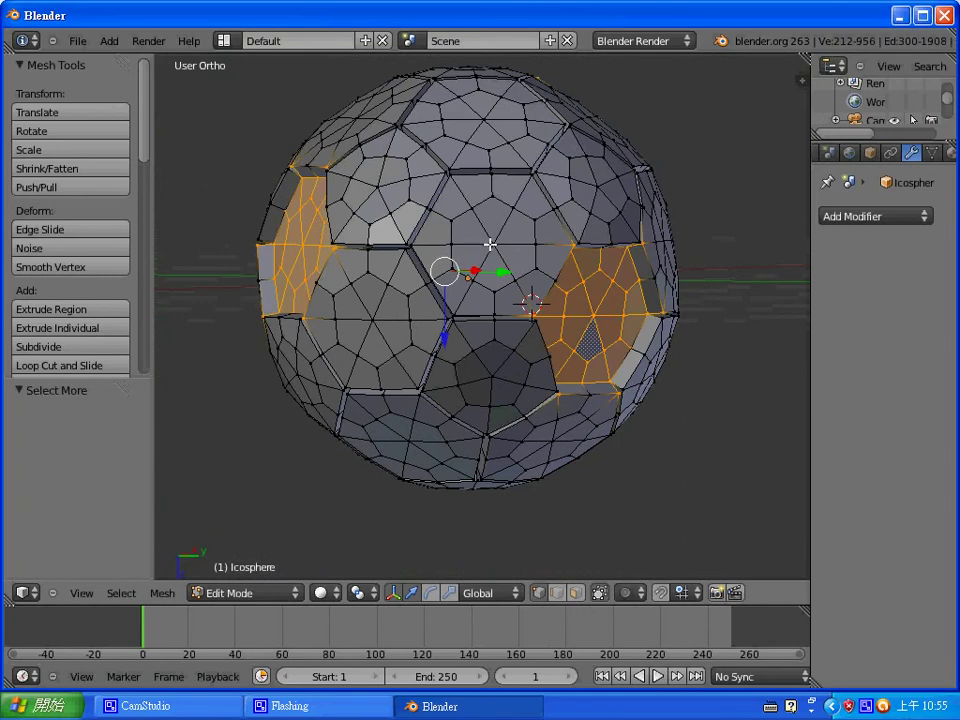
pyautogui.hotkey('ctrl', 'Tab')
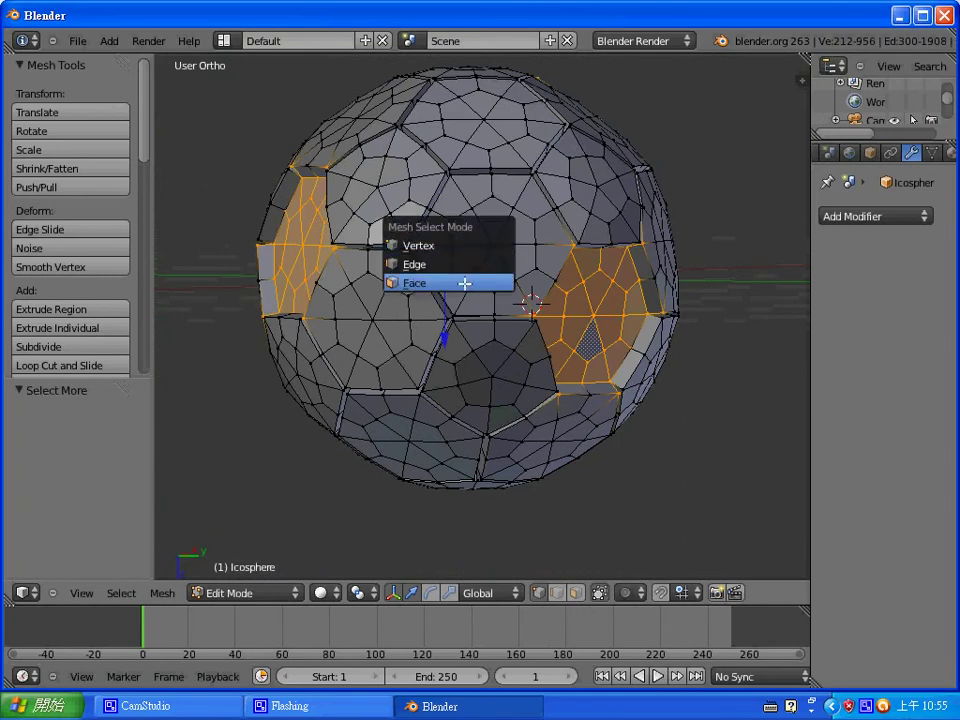
pyautogui.click(463, 283)
pyautogui.press('e')
pyautogui.rightClick(463, 284)
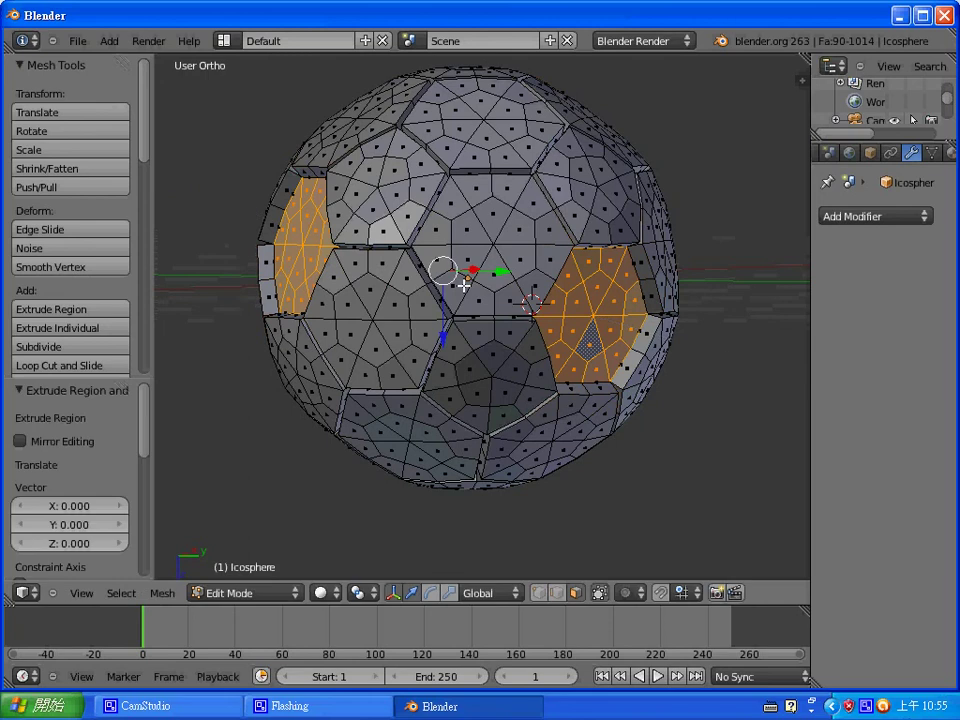
pyautogui.hotkey('alt', 's')
pyautogui.write('0.07')
pyautogui.press('Return')
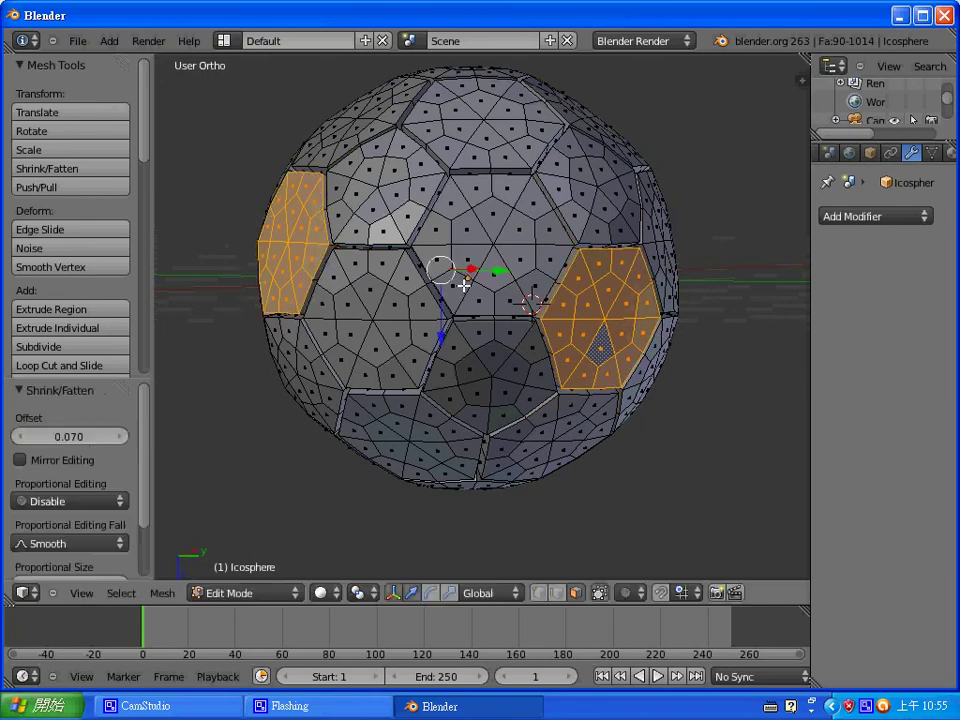
# - Return to vertex selection mode while orbiting around the ball
pyautogui.moveTo(546, 221); pyautogui.dragTo(611, 208, button='middle')
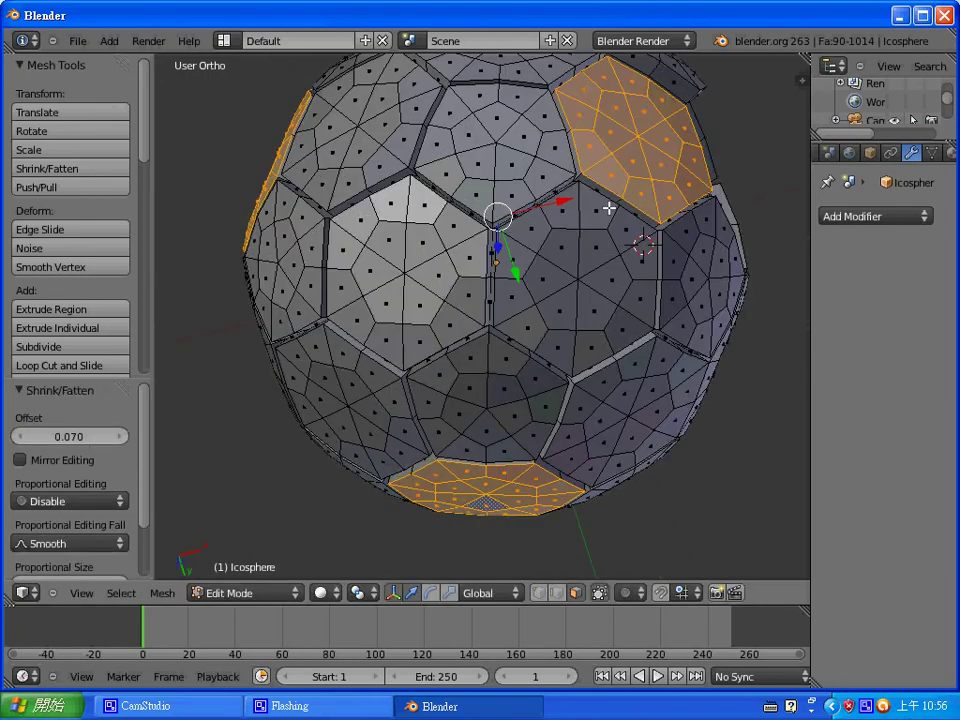
pyautogui.hotkey('ctrl', 'Tab')
pyautogui.click(590, 170)
pyautogui.moveTo(639, 159); pyautogui.dragTo(499, 193, button='middle')
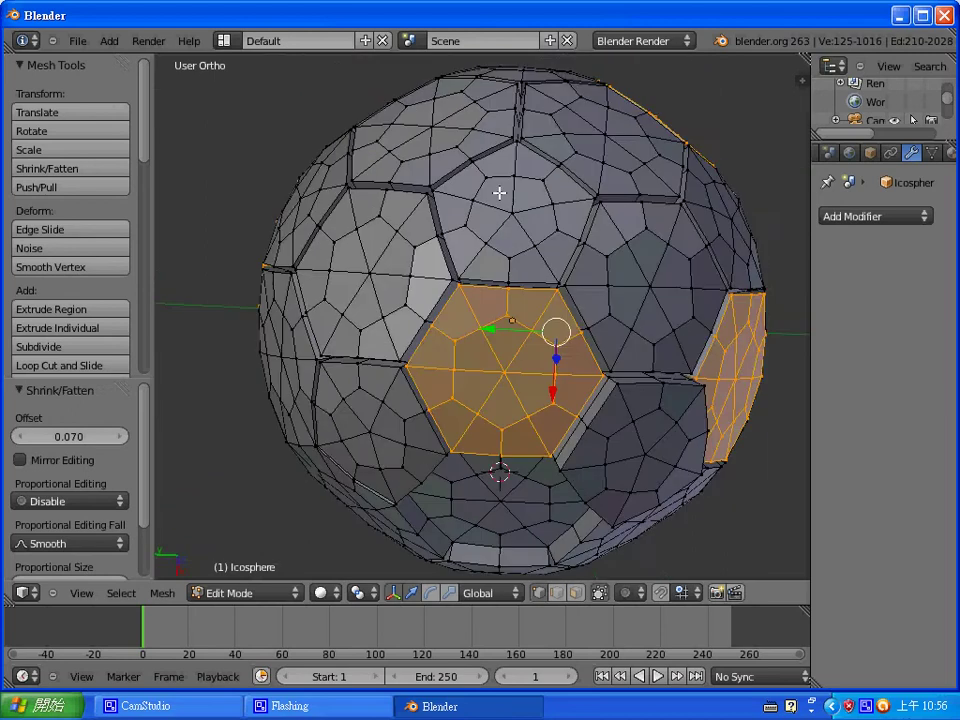
# - Select one vertex on the right-hand panel, opening and cancelling the Delete menu
pyautogui.moveTo(533, 326); pyautogui.dragTo(528, 216, button='middle')
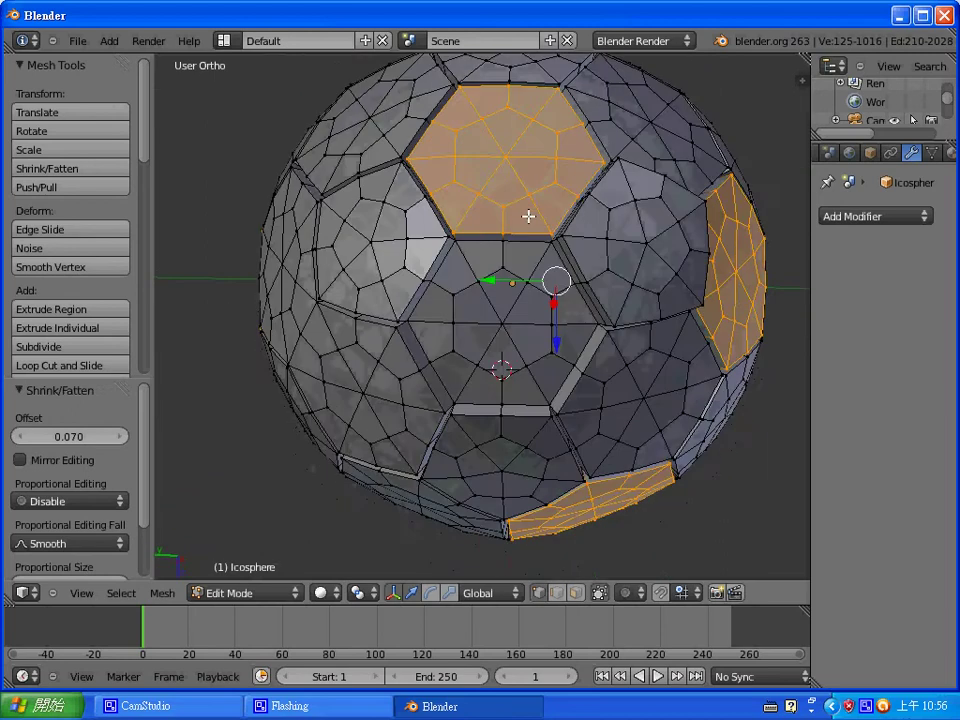
pyautogui.keyDown('shift'); pyautogui.rightClick(489, 146); pyautogui.keyUp('shift')
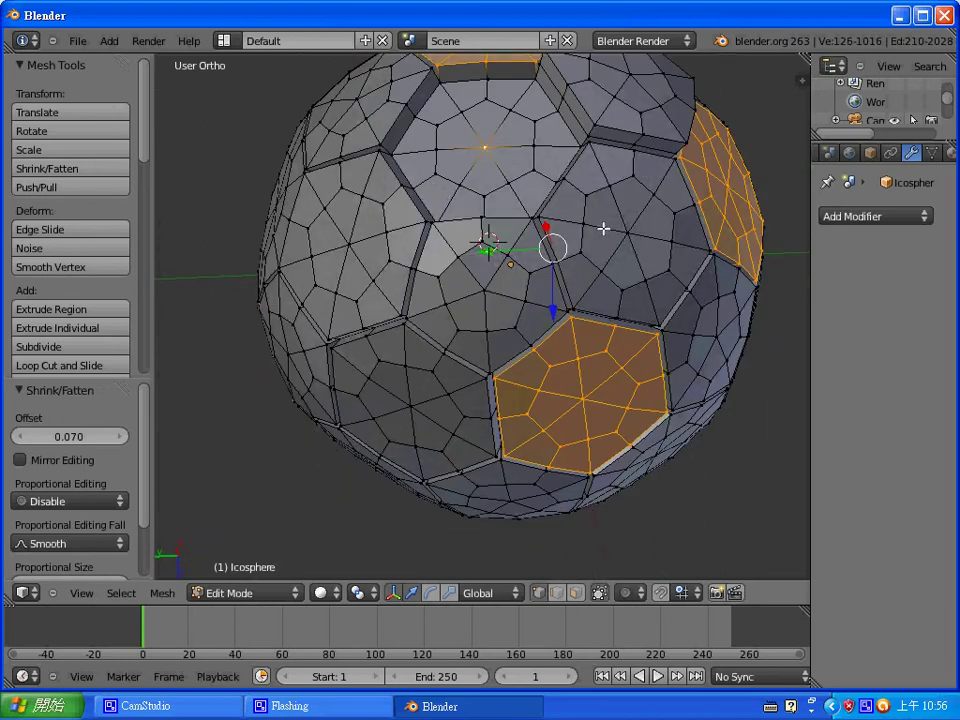
pyautogui.moveTo(482, 147); pyautogui.dragTo(484, 149, button='right')
pyautogui.moveTo(484, 149); pyautogui.dragTo(559, 274, button='middle')
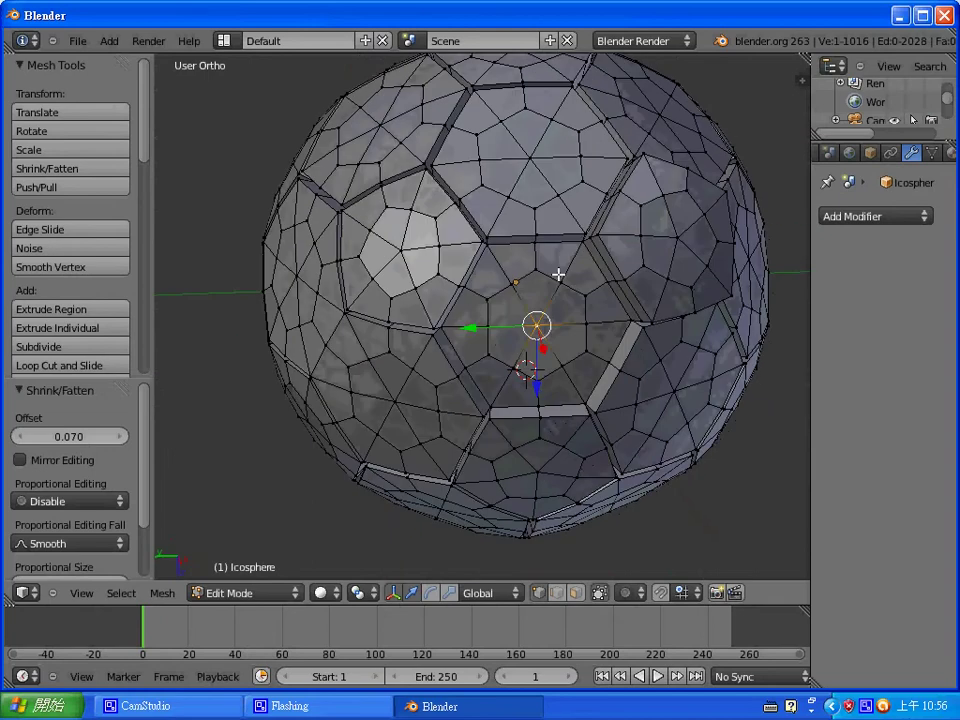
pyautogui.rightClick(689, 244)
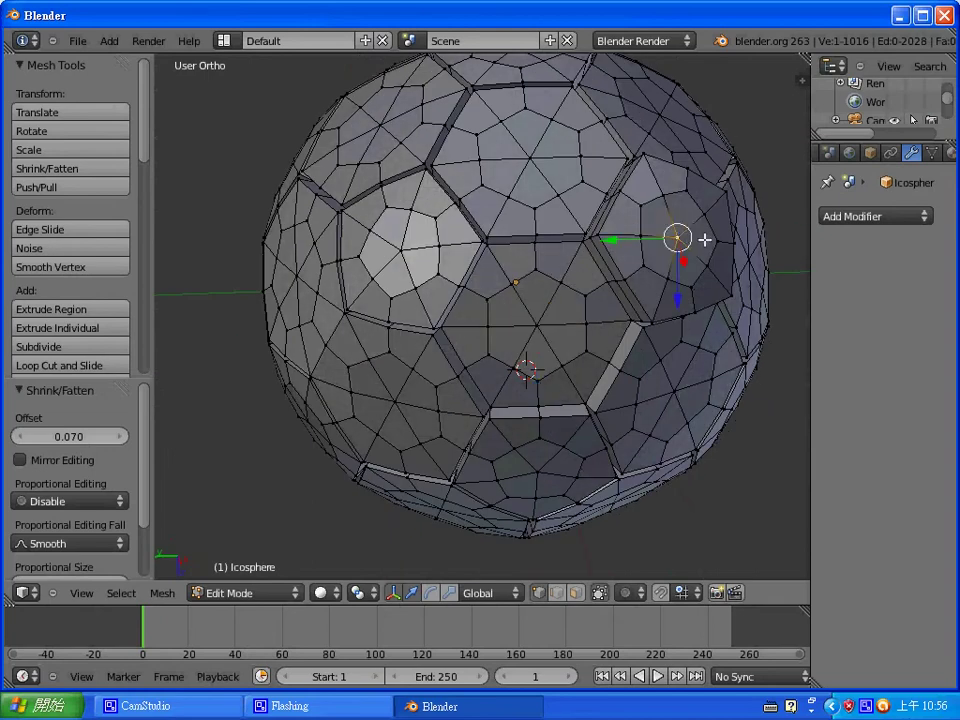
pyautogui.press('x')
# - Grow the selection outward around the vertex, briefly viewing through the camera
pyautogui.press('ctrl+KP_Add')
pyautogui.press('ctrl+KP_Add')
pyautogui.press('KP_0')
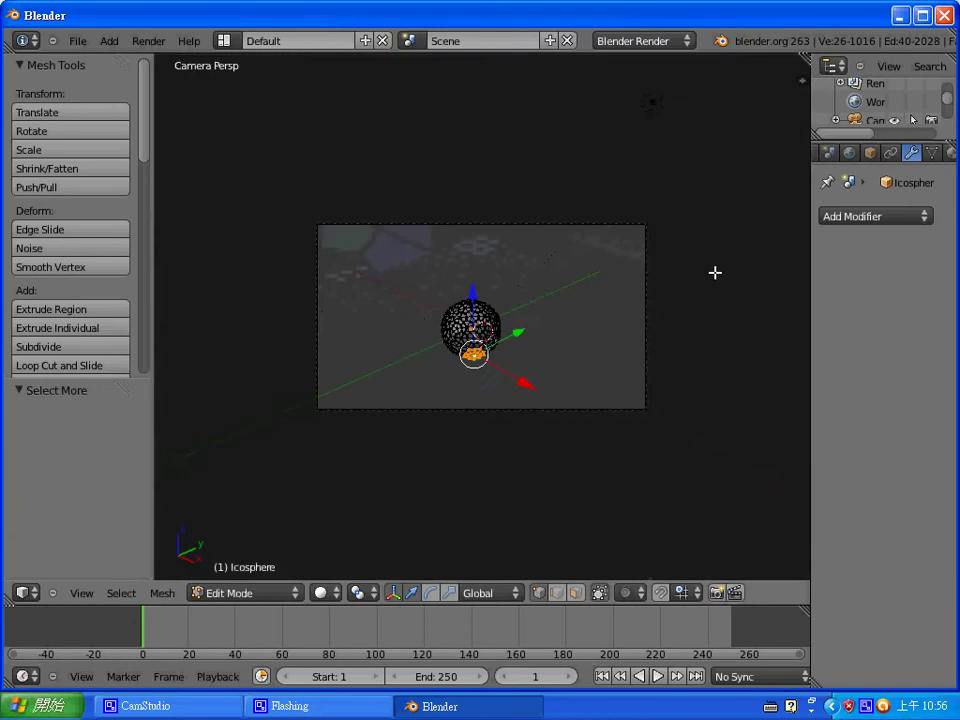
pyautogui.scroll(5, 499, 300)
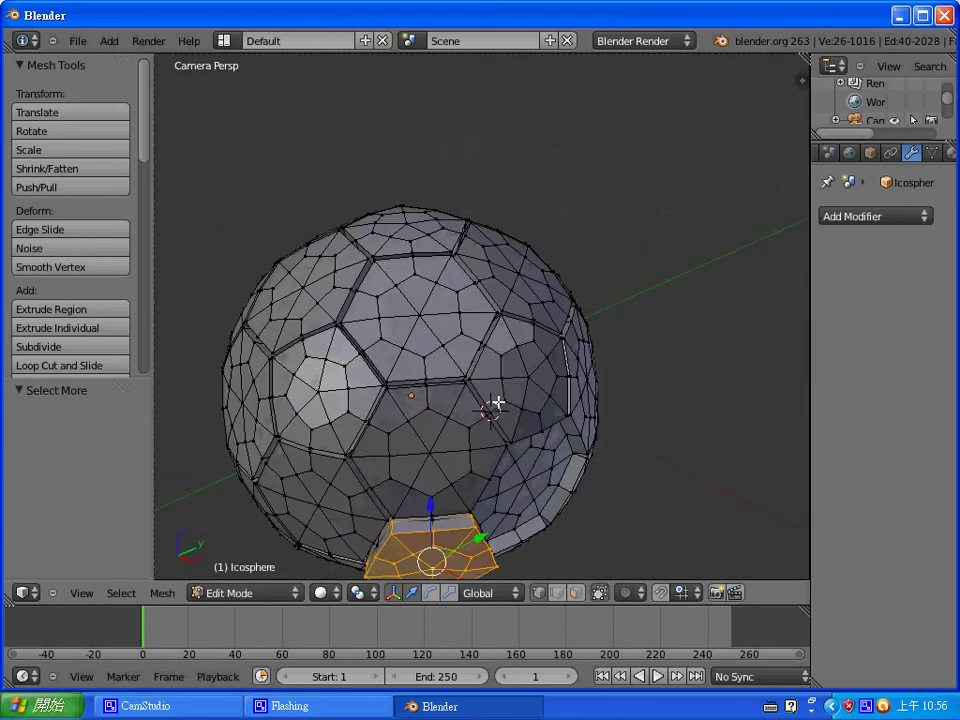
pyautogui.press('KP_5')
pyautogui.moveTo(544, 272); pyautogui.dragTo(519, 433, button='middle')
pyautogui.scroll(-6, 508, 407)
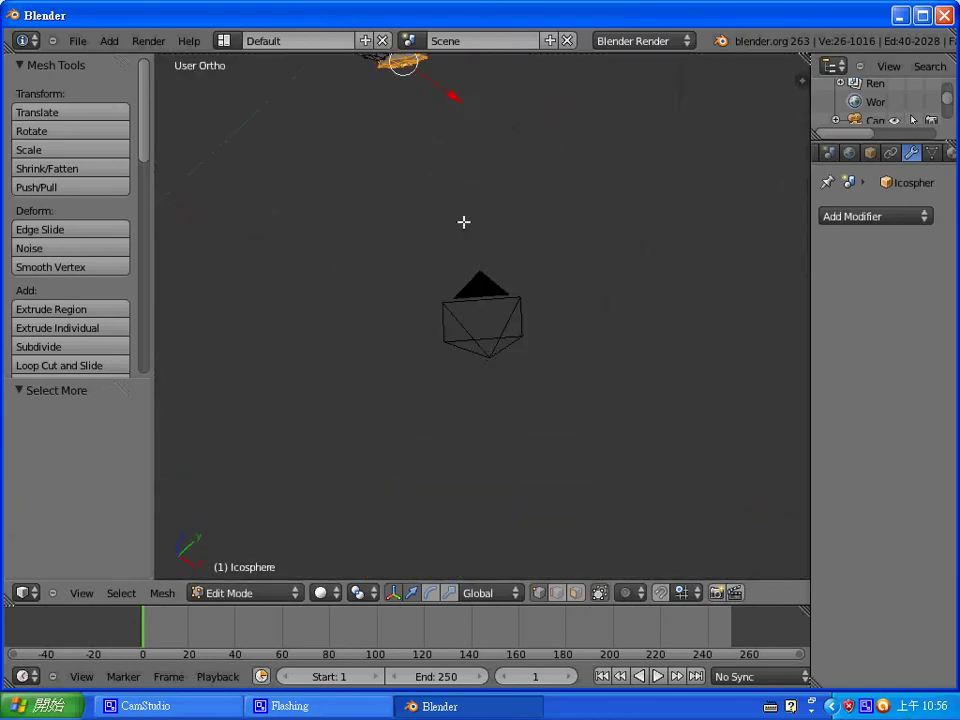
pyautogui.scroll(-4, 442, 100)
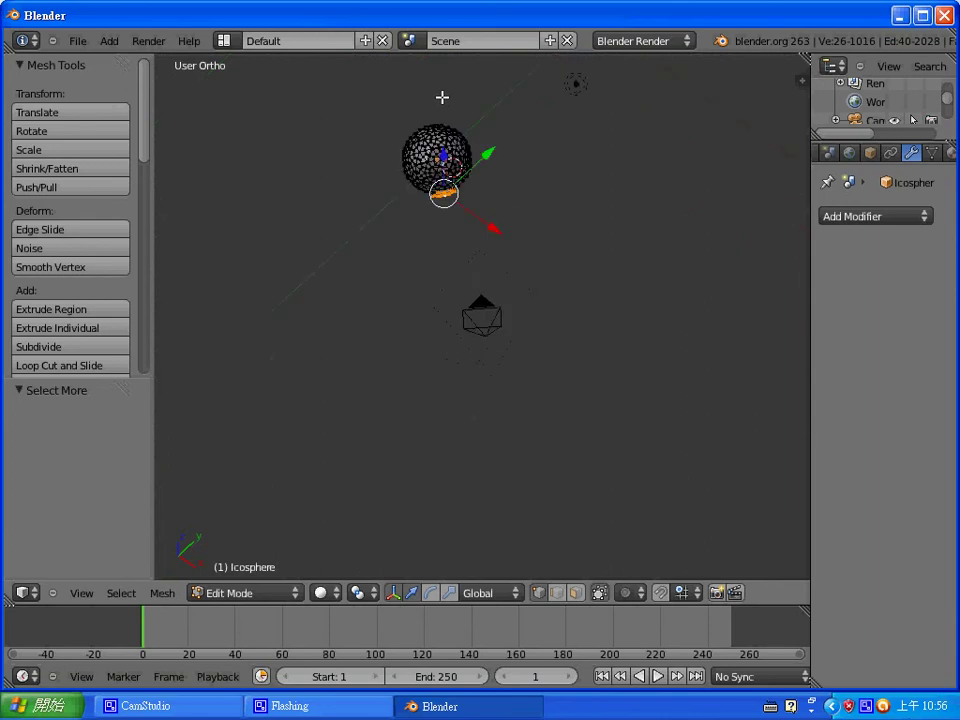
# - Orbit, pan and zoom to bring the ball back to the centre of the view
pyautogui.moveTo(466, 151); pyautogui.dragTo(767, 291, button='middle')
pyautogui.scroll(4, 532, 183)
pyautogui.scroll(3, 532, 183)
pyautogui.scroll(1, 638, 197)
pyautogui.scroll(-2, 649, 202)
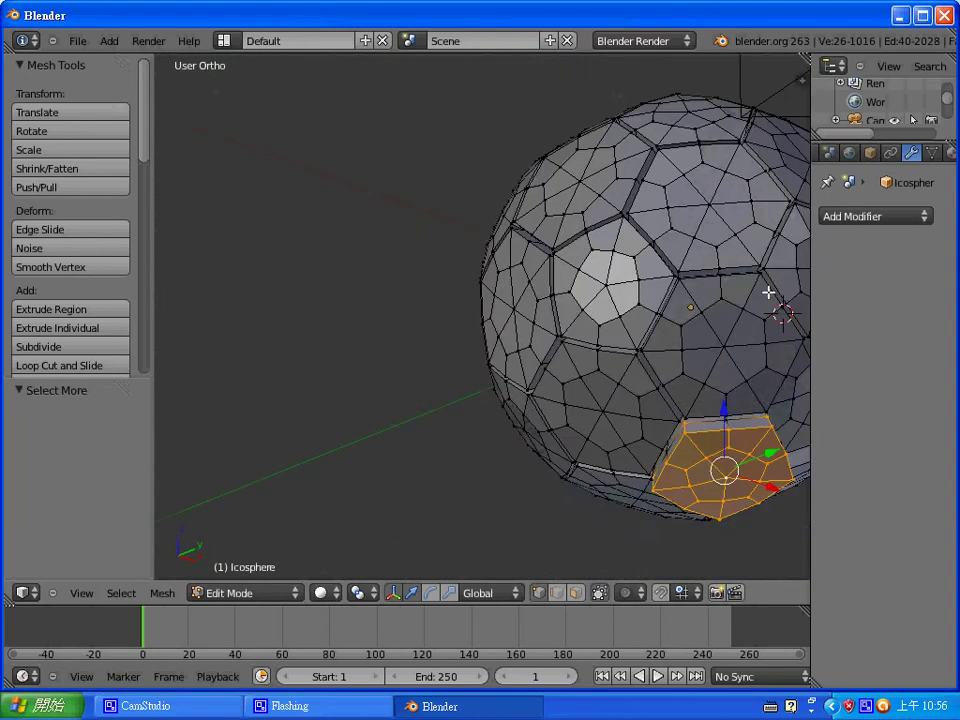
pyautogui.scroll(-1, 767, 291)
pyautogui.keyDown('shift'); pyautogui.moveTo(701, 300); pyautogui.dragTo(602, 272, button='middle'); pyautogui.keyUp('shift')
pyautogui.scroll(1, 602, 300)
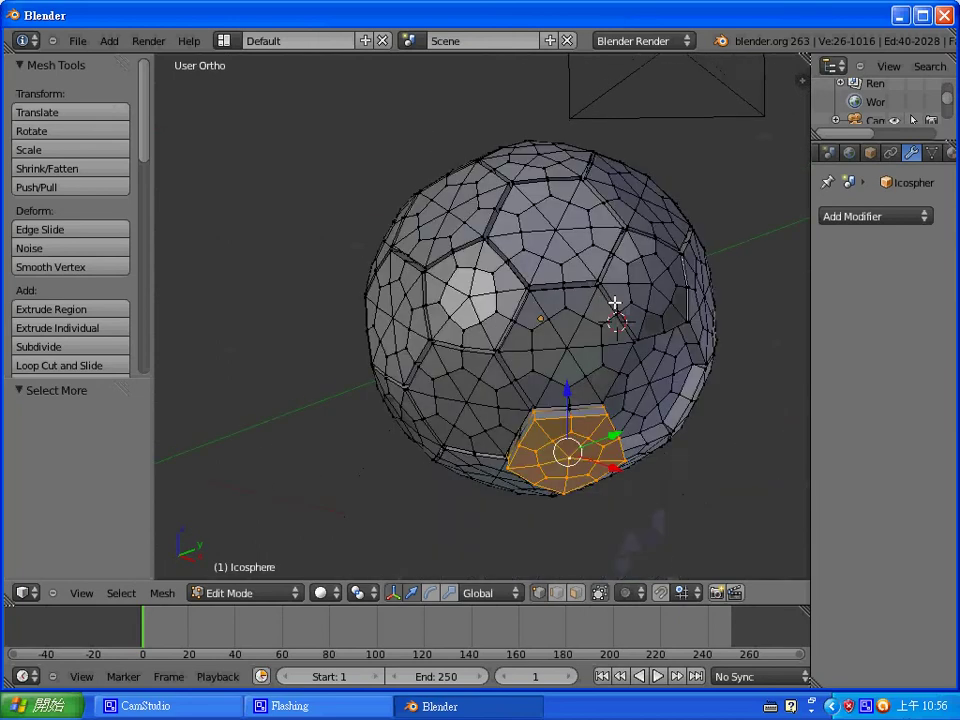
pyautogui.scroll(2, 640, 316)
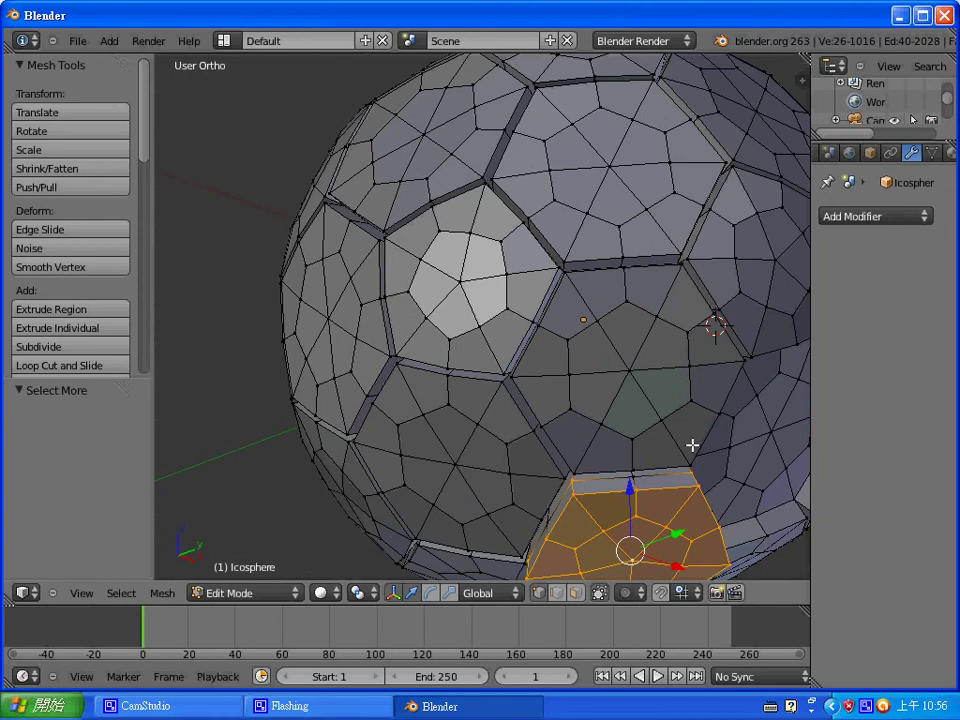
# - Cancel the Shrink/Fatten and undo four edits back to the 874-vertex mesh
pyautogui.hotkey('alt', 's')
pyautogui.click(692, 444)
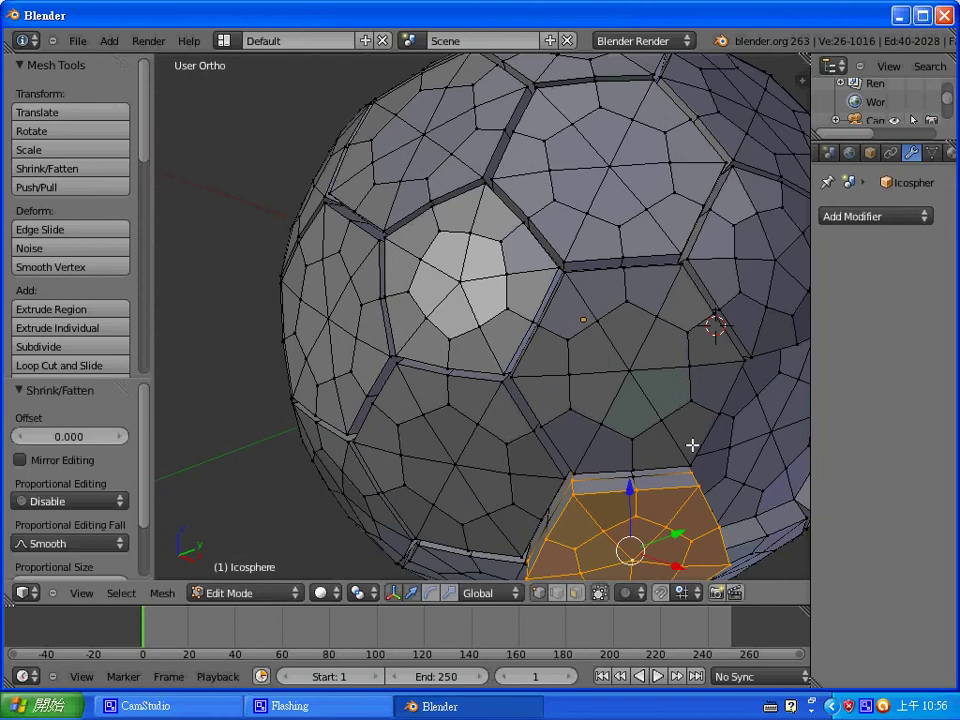
pyautogui.scroll(-2, 686, 467)
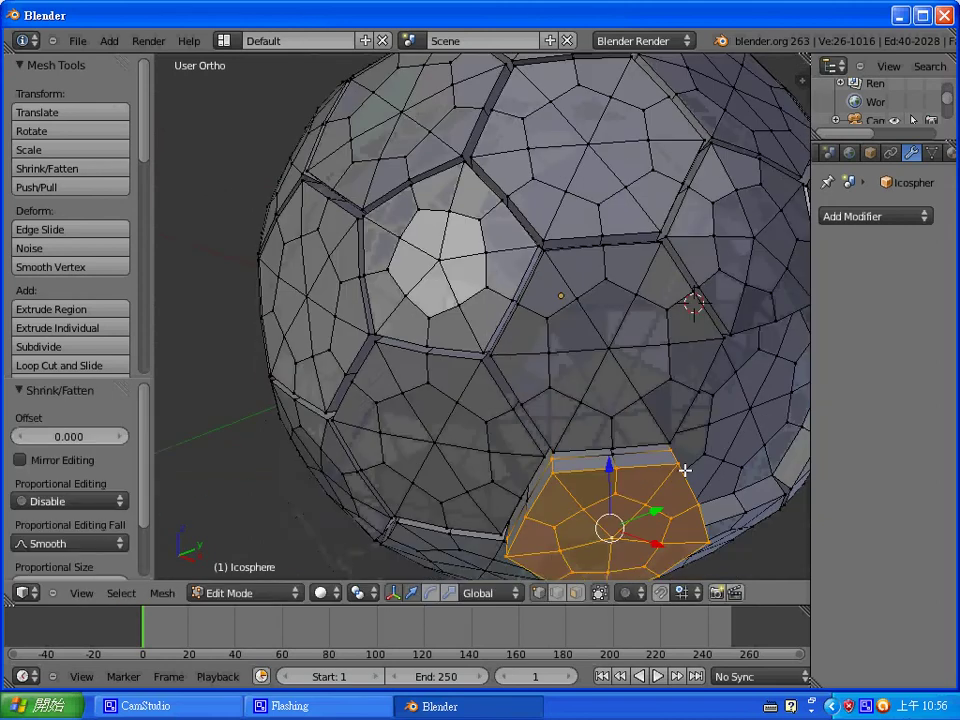
pyautogui.scroll(3, 675, 511)
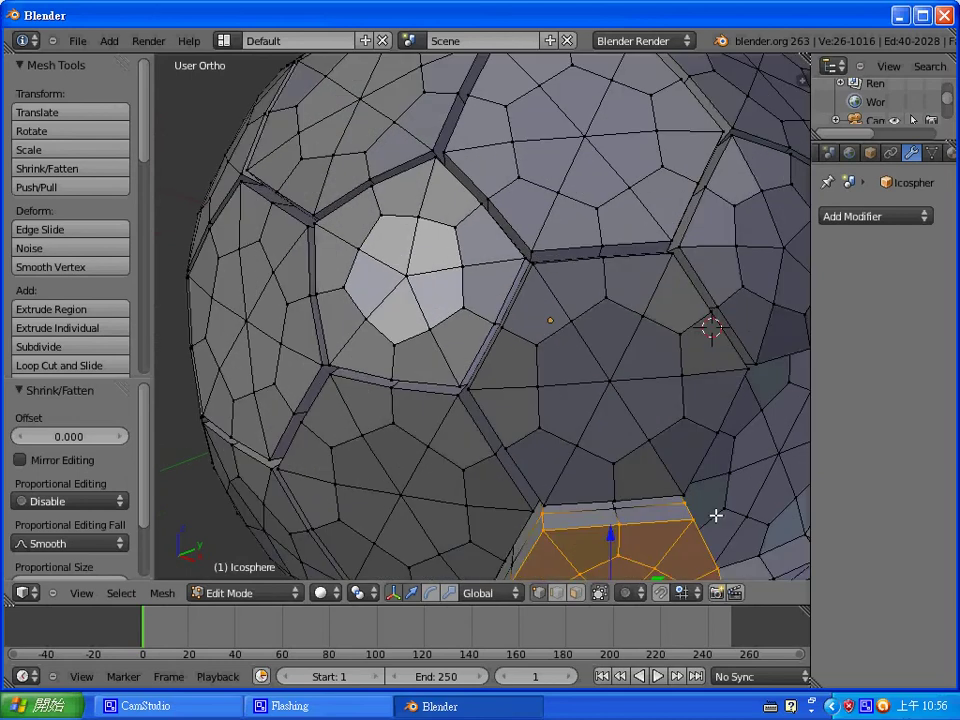
pyautogui.hotkey('ctrl', 'z')
pyautogui.hotkey('ctrl', 'z')
pyautogui.hotkey('ctrl', 'z')
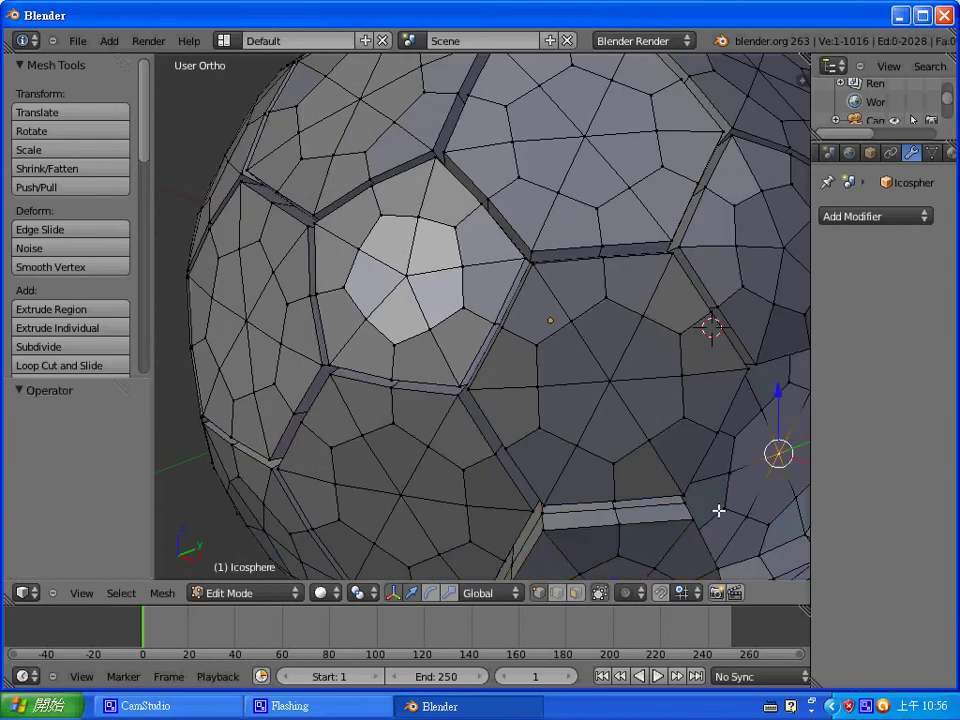
pyautogui.hotkey('ctrl', 'z')
pyautogui.hotkey('ctrl', 'z')
pyautogui.hotkey('ctrl', 'z')
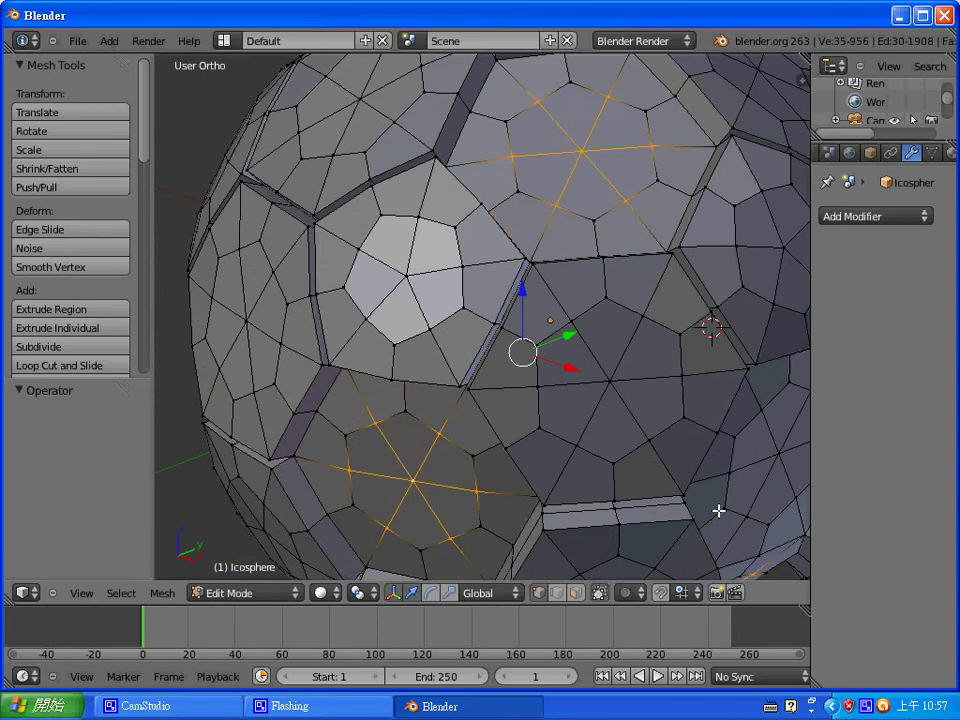
pyautogui.hotkey('ctrl', 'z')
pyautogui.hotkey('ctrl', 'z')
pyautogui.hotkey('ctrl', 'z')
pyautogui.hotkey('ctrl', 'z')
pyautogui.hotkey('ctrl', 'z')
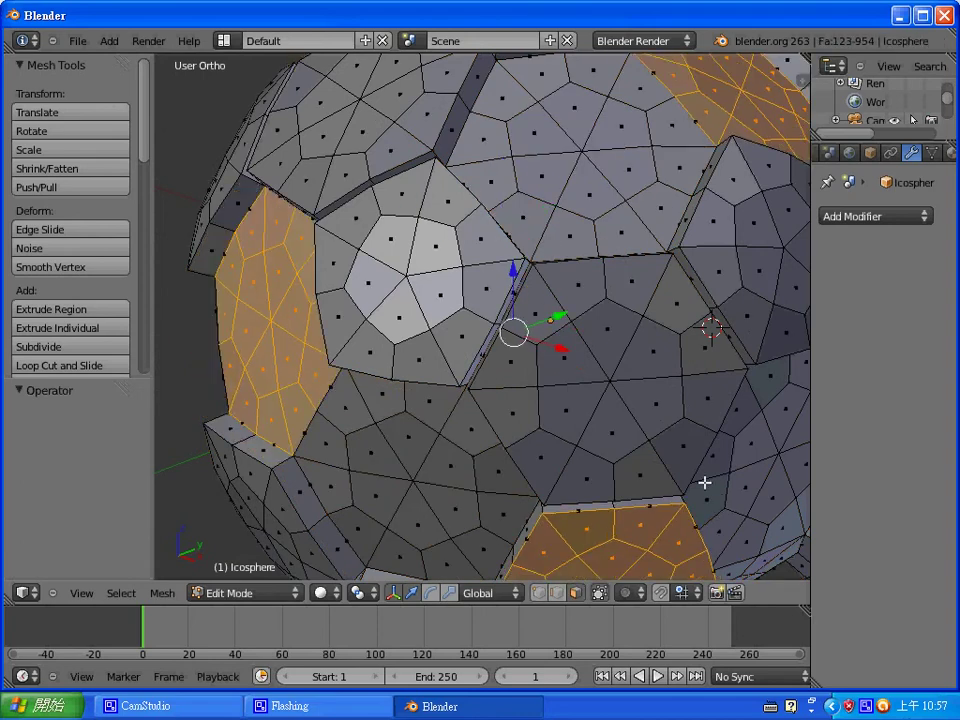
pyautogui.hotkey('ctrl', 'z')
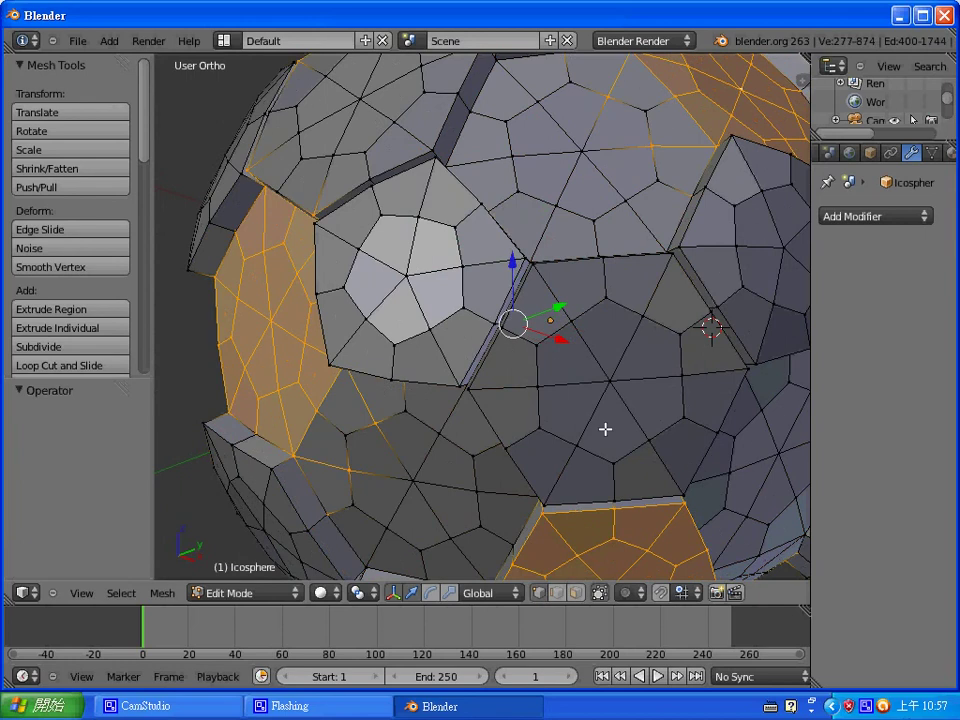
# - Select the centre vertices of the left panel and one more panel
pyautogui.rightClick(277, 324)
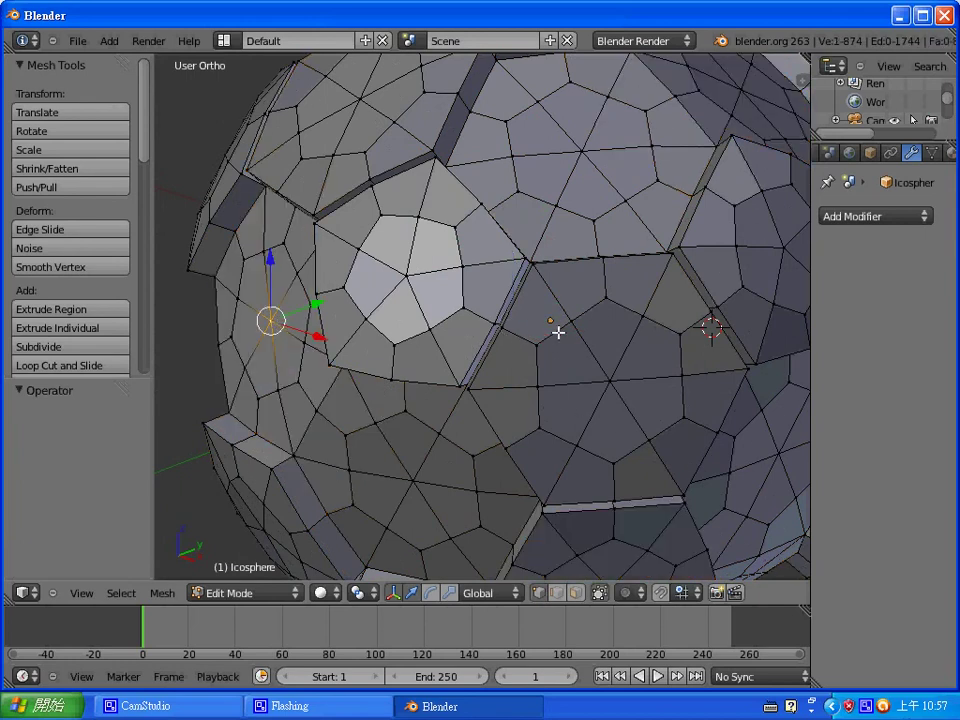
pyautogui.moveTo(558, 332); pyautogui.dragTo(386, 300, button='middle')
pyautogui.keyDown('shift'); pyautogui.rightClick(393, 204); pyautogui.keyUp('shift')
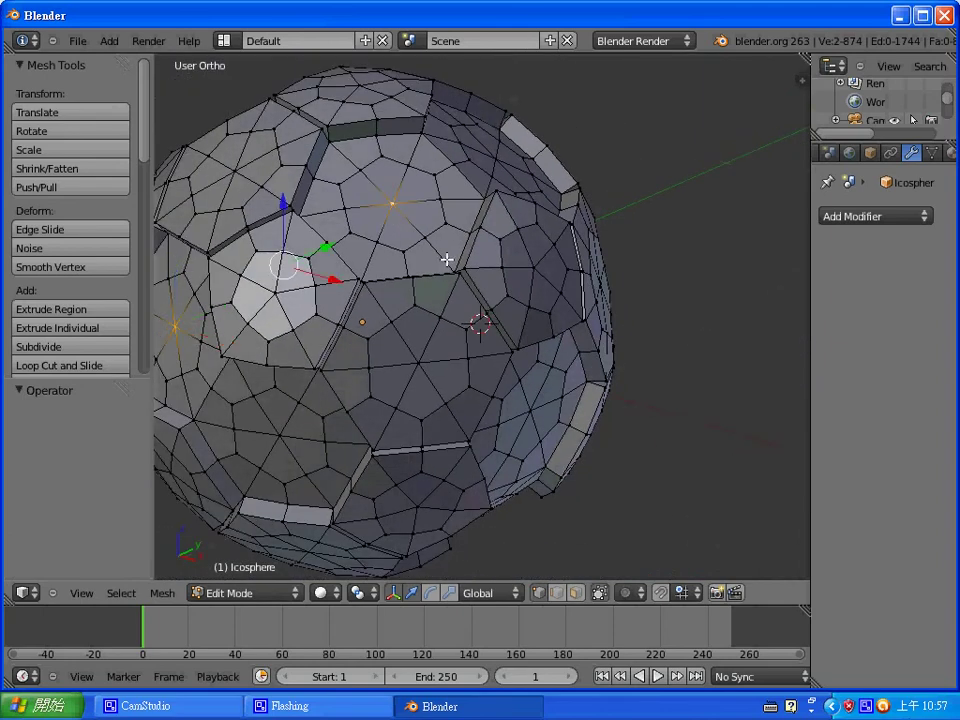
# - Orbit and re-frame the ball to bring its right side and other panels into view
pyautogui.moveTo(446, 260); pyautogui.dragTo(559, 324, button='middle')
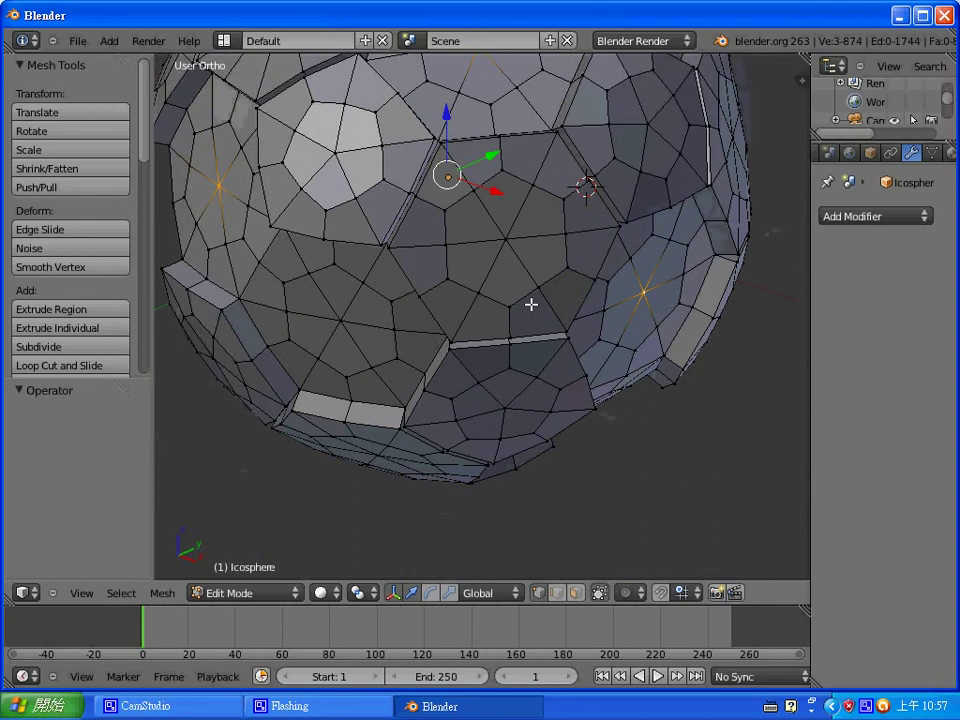
pyautogui.moveTo(476, 336); pyautogui.dragTo(737, 312, button='middle')
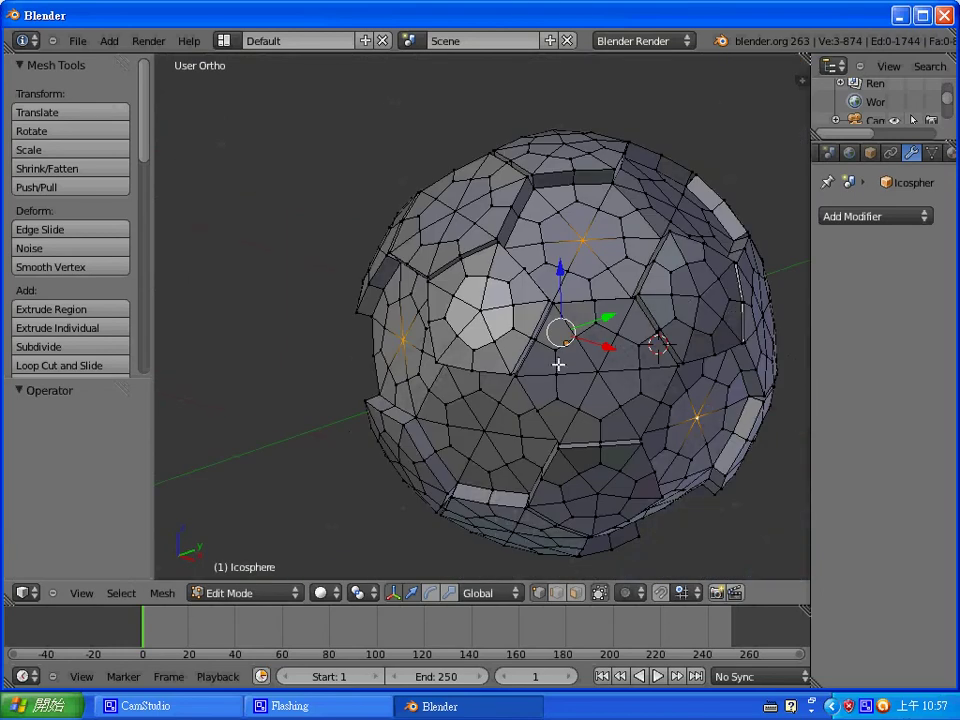
pyautogui.keyDown('shift'); pyautogui.moveTo(614, 298); pyautogui.dragTo(539, 287, button='middle'); pyautogui.keyUp('shift')
pyautogui.keyDown('shift'); pyautogui.moveTo(430, 403); pyautogui.dragTo(332, 574, button='middle'); pyautogui.keyUp('shift')
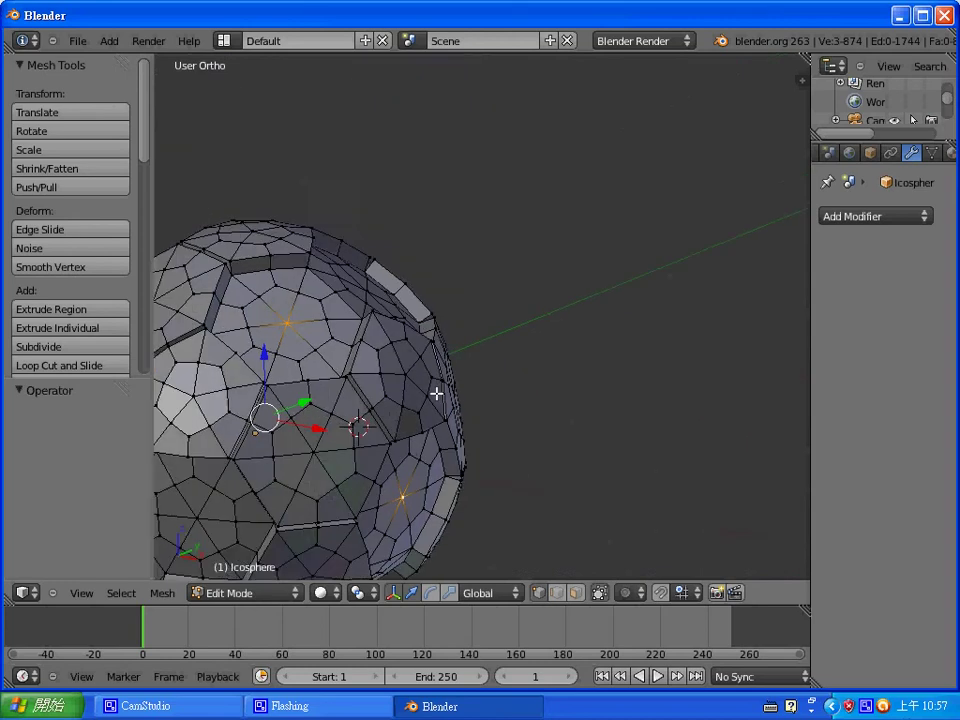
pyautogui.keyDown('shift'); pyautogui.moveTo(396, 411); pyautogui.dragTo(648, 251, button='middle'); pyautogui.keyUp('shift')
pyautogui.scroll(-3, 648, 251)
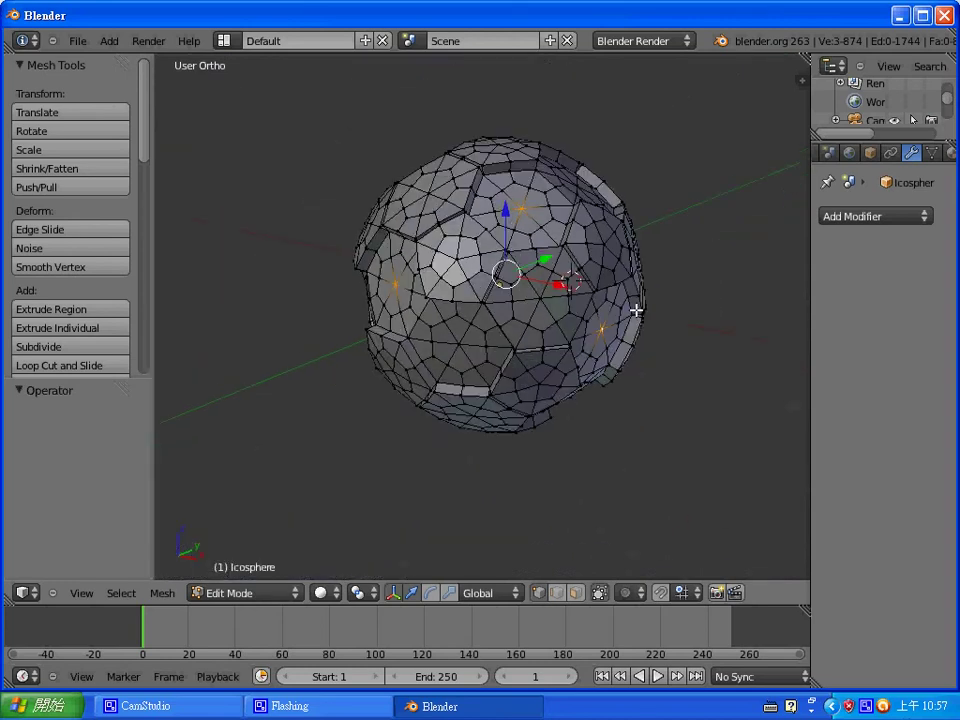
pyautogui.keyDown('shift'); pyautogui.moveTo(534, 276); pyautogui.dragTo(386, 213, button='middle'); pyautogui.keyUp('shift')
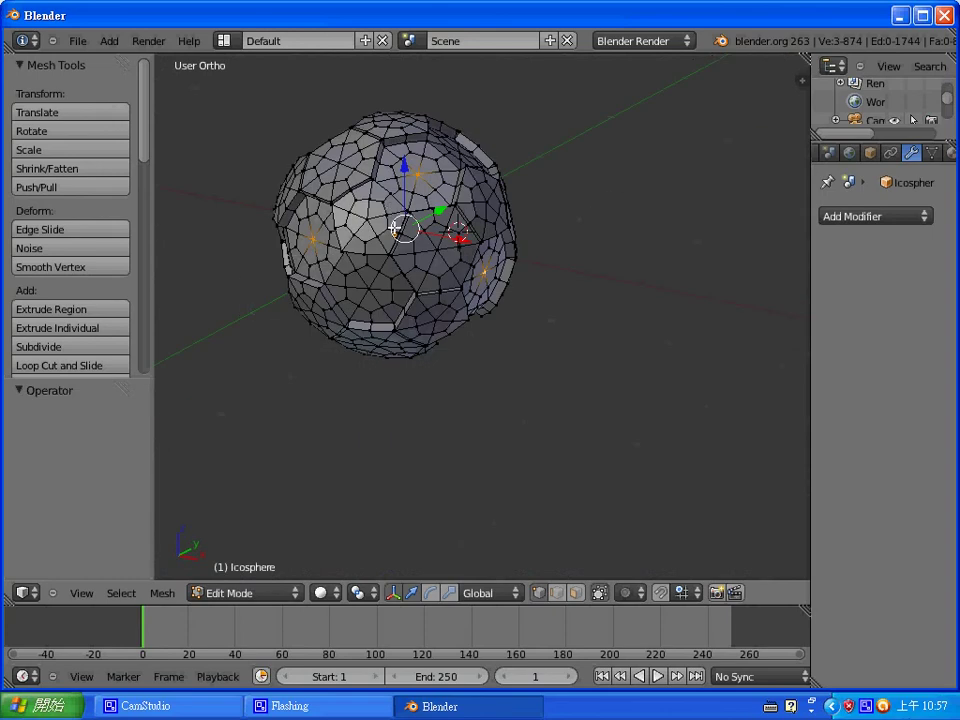
# - Zoom in and orbit to inspect the ball's lower and upper sides
pyautogui.moveTo(360, 237); pyautogui.dragTo(380, 226, button='middle')
pyautogui.scroll(2, 380, 226)
pyautogui.scroll(2, 380, 226)
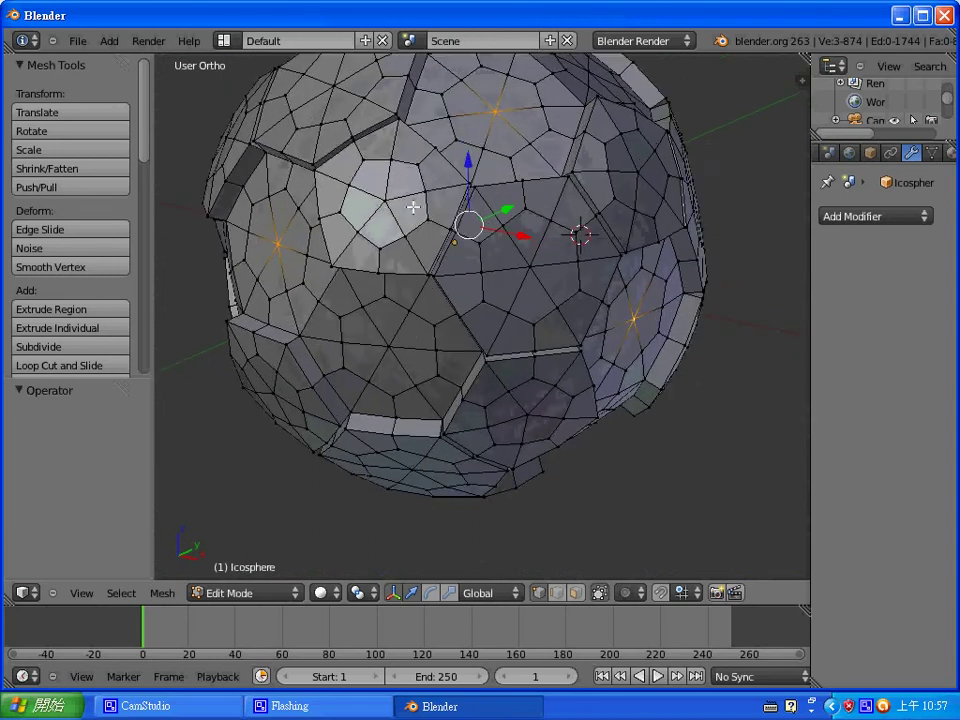
pyautogui.scroll(2, 399, 175)
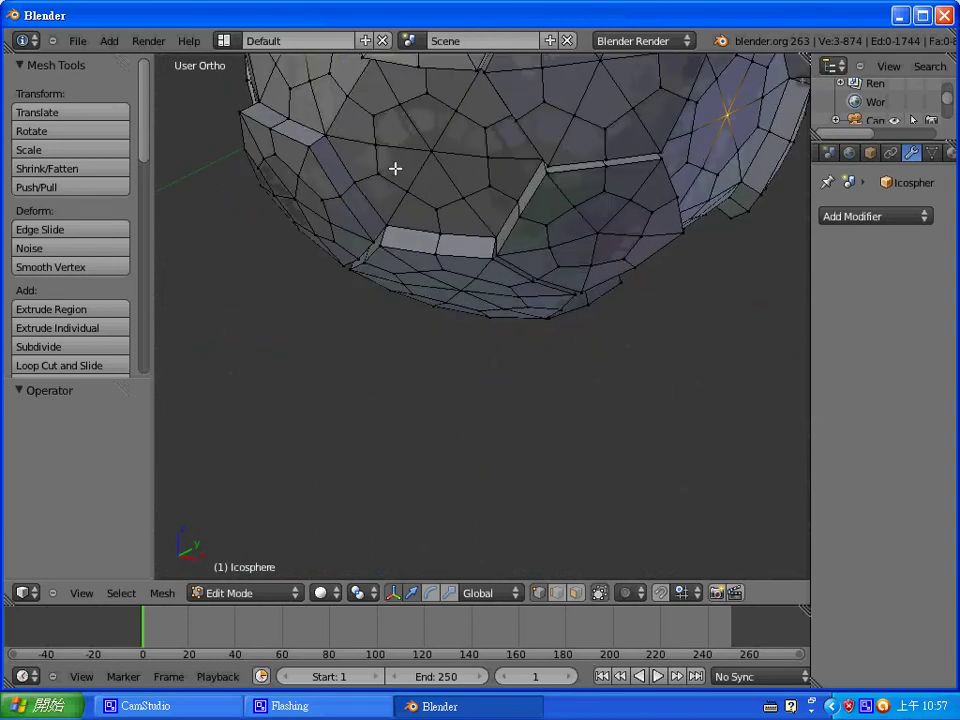
pyautogui.moveTo(398, 173); pyautogui.dragTo(488, 191, button='middle')
pyautogui.scroll(-3, 487, 193)
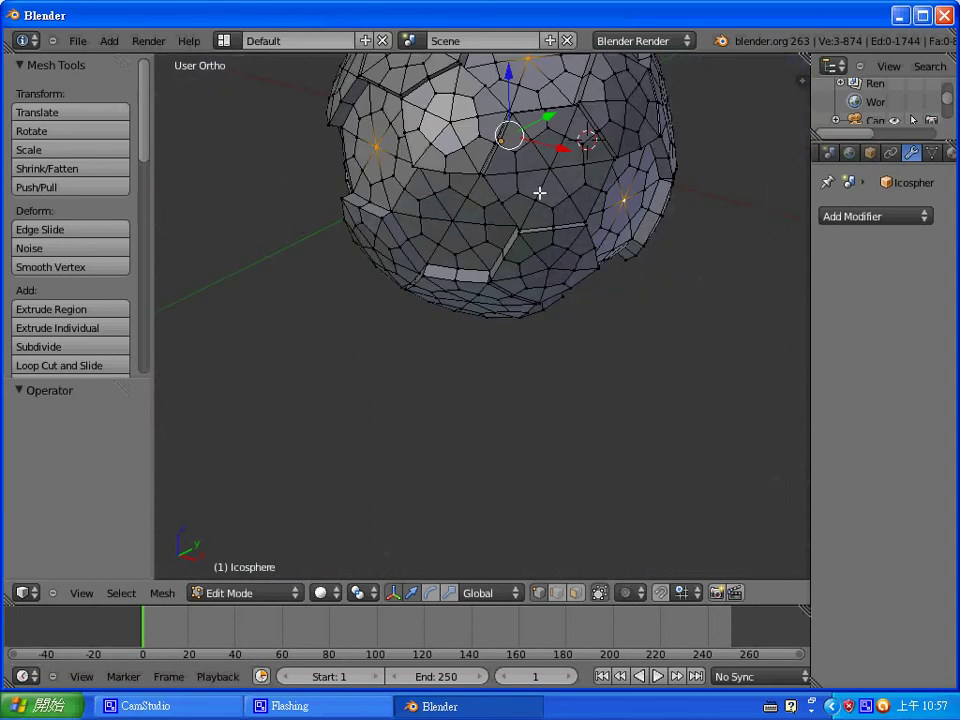
pyautogui.moveTo(538, 191); pyautogui.dragTo(521, 178, button='middle')
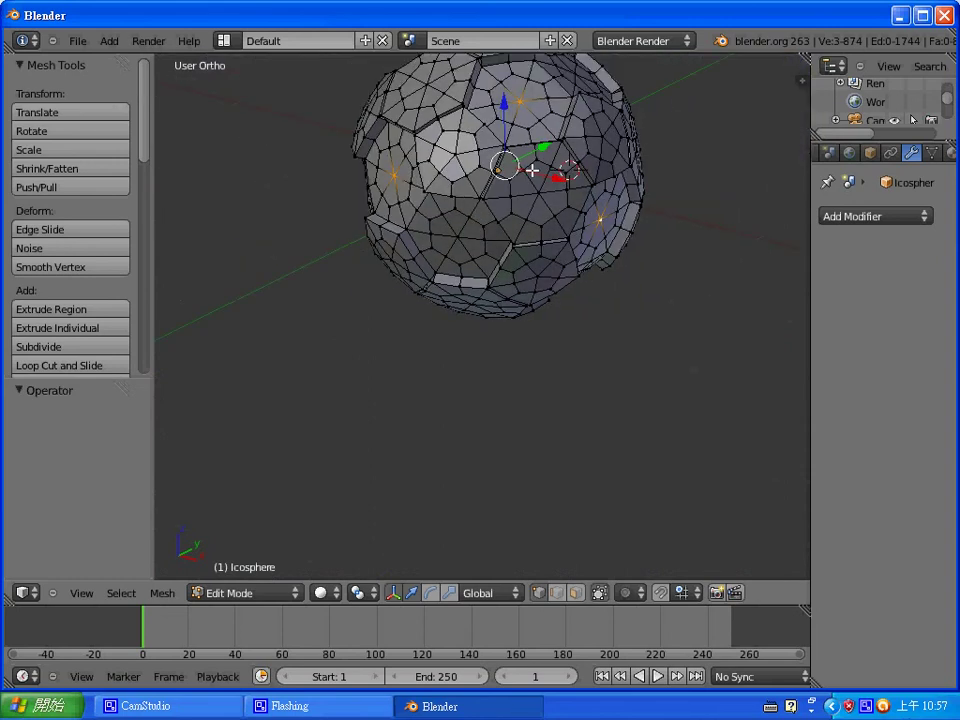
pyautogui.scroll(2, 532, 160)
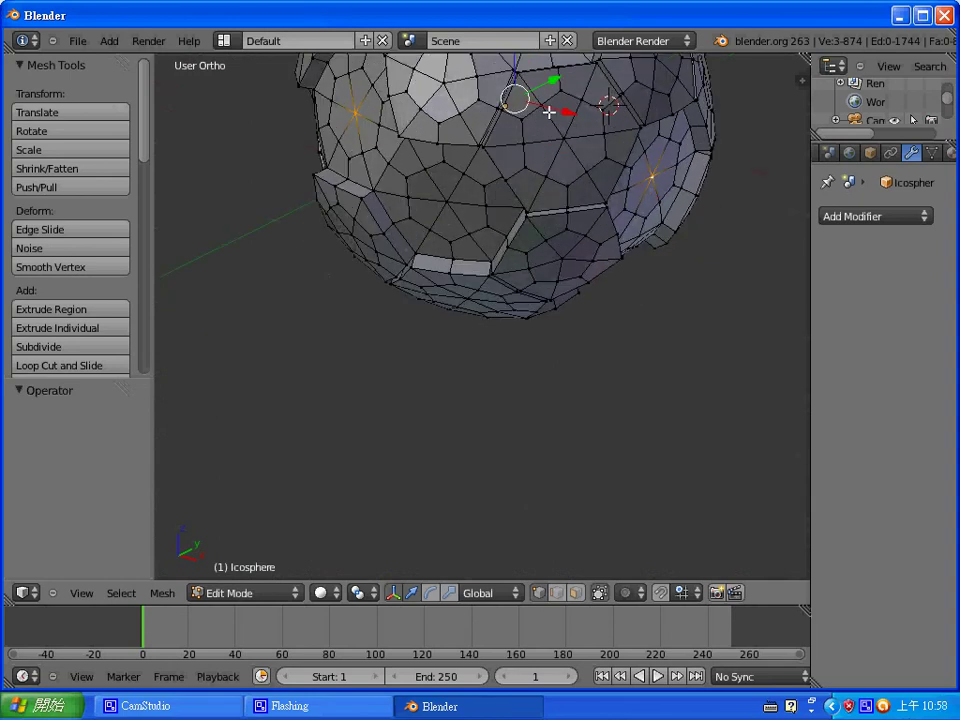
pyautogui.scroll(-6, 548, 113)
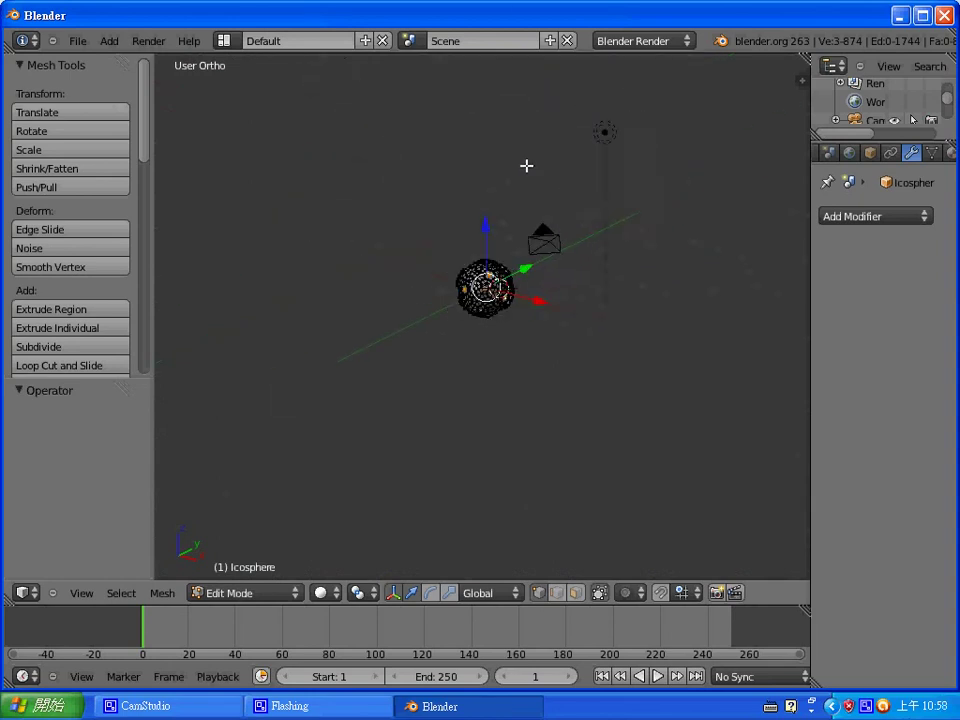
pyautogui.scroll(4, 523, 160)
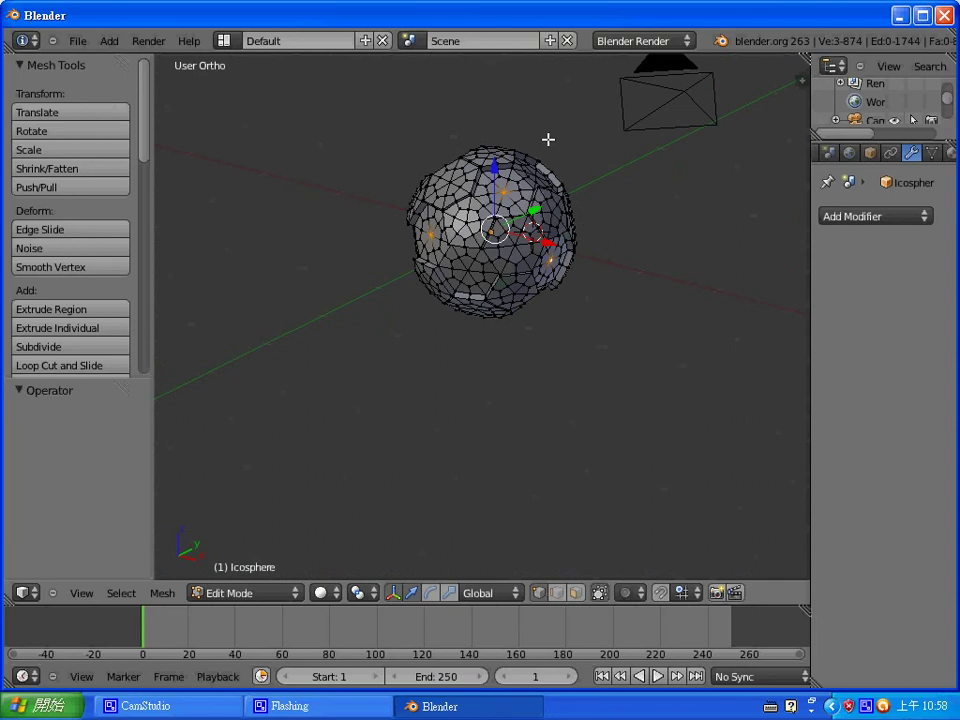
# - From the left-side view, add three more pentagon centre vertices to the selection
pyautogui.press('ctrl+KP_0')
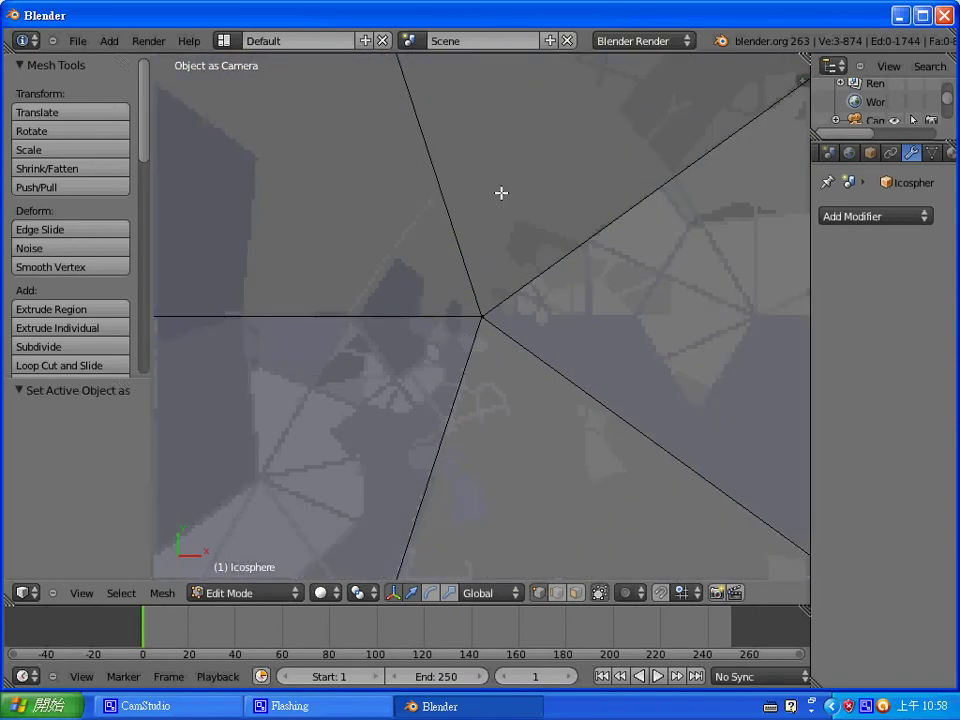
pyautogui.press('ctrl+KP_3')
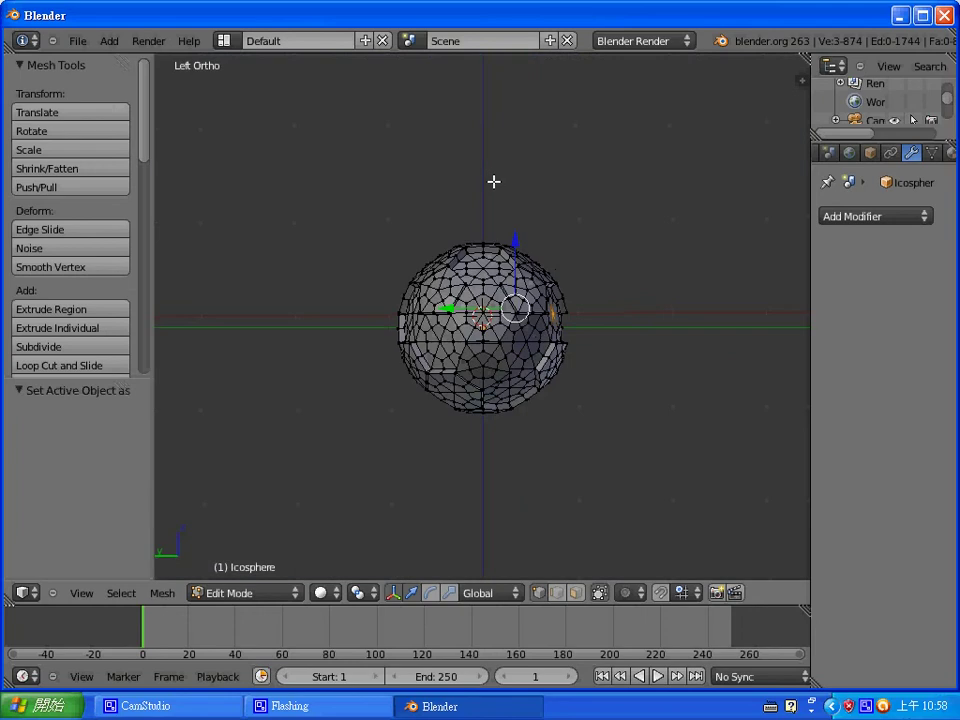
pyautogui.scroll(5, 560, 282)
pyautogui.moveTo(594, 341); pyautogui.dragTo(538, 366, button='middle')
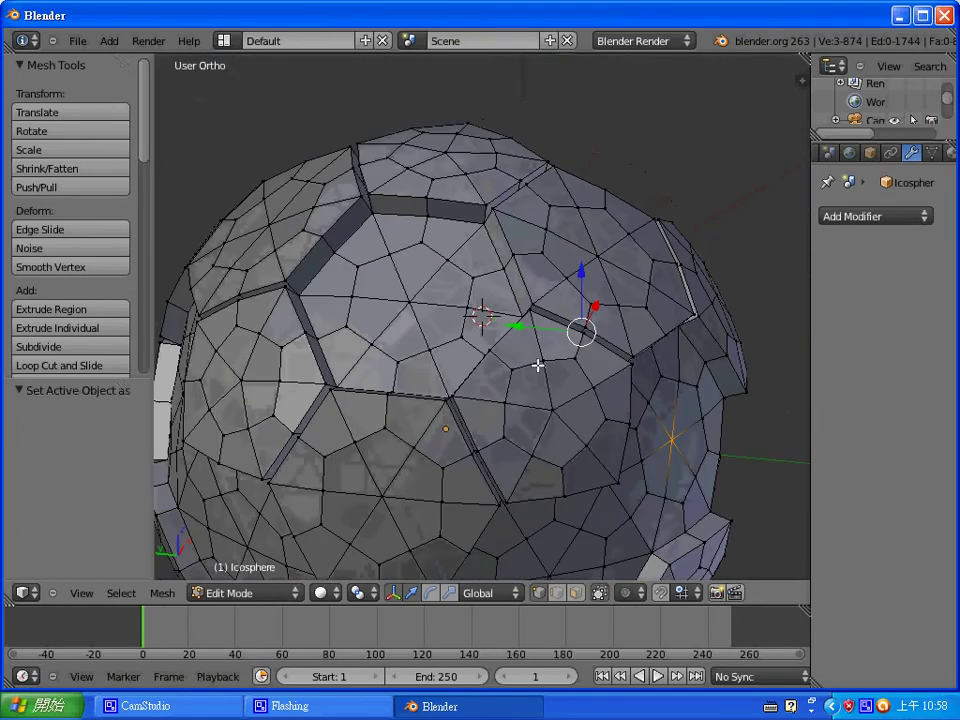
pyautogui.keyDown('shift'); pyautogui.rightClick(409, 303); pyautogui.keyUp('shift')
pyautogui.moveTo(402, 311); pyautogui.dragTo(572, 186, button='middle')
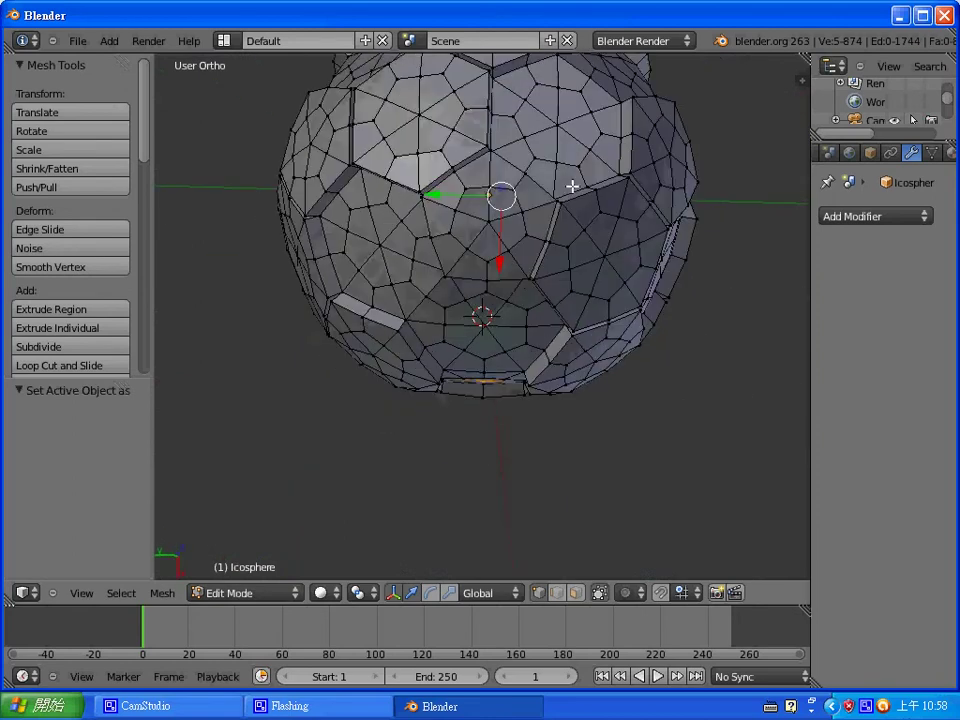
pyautogui.rightClick(381, 247)
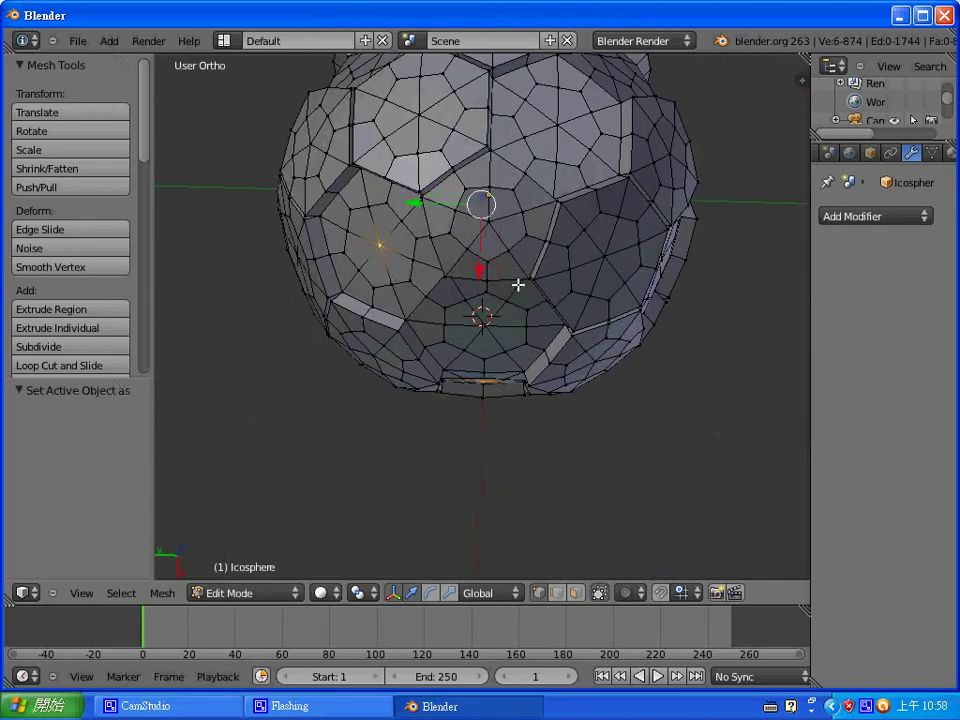
pyautogui.moveTo(516, 283); pyautogui.dragTo(605, 249, button='middle')
pyautogui.moveTo(688, 251); pyautogui.dragTo(661, 271, button='middle')
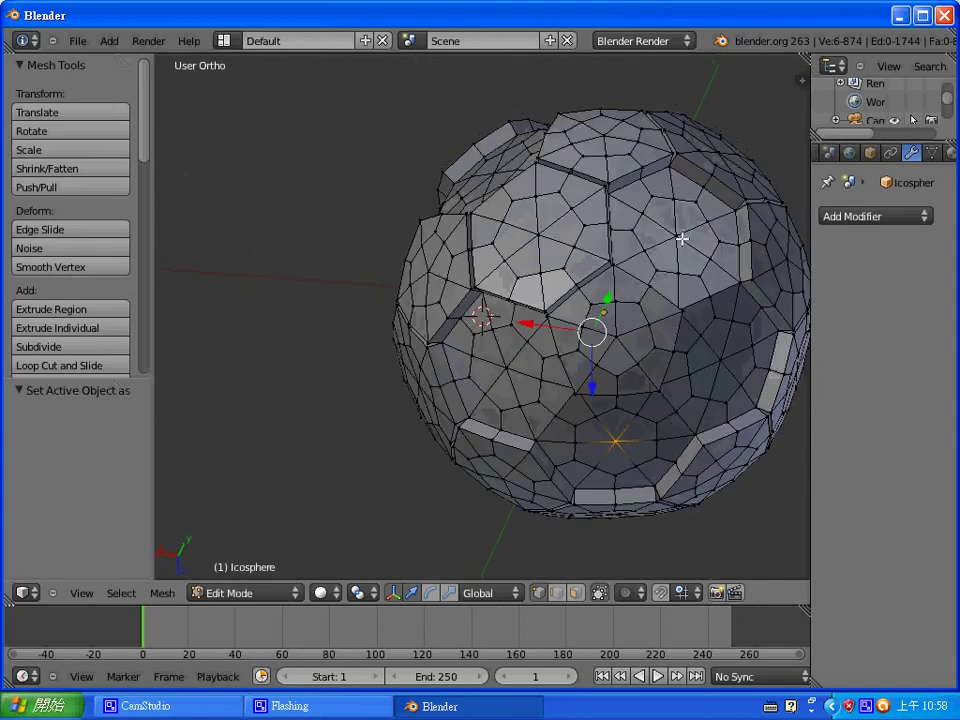
pyautogui.keyDown('shift'); pyautogui.rightClick(678, 236); pyautogui.keyUp('shift')
pyautogui.moveTo(466, 255); pyautogui.dragTo(698, 240, button='middle')
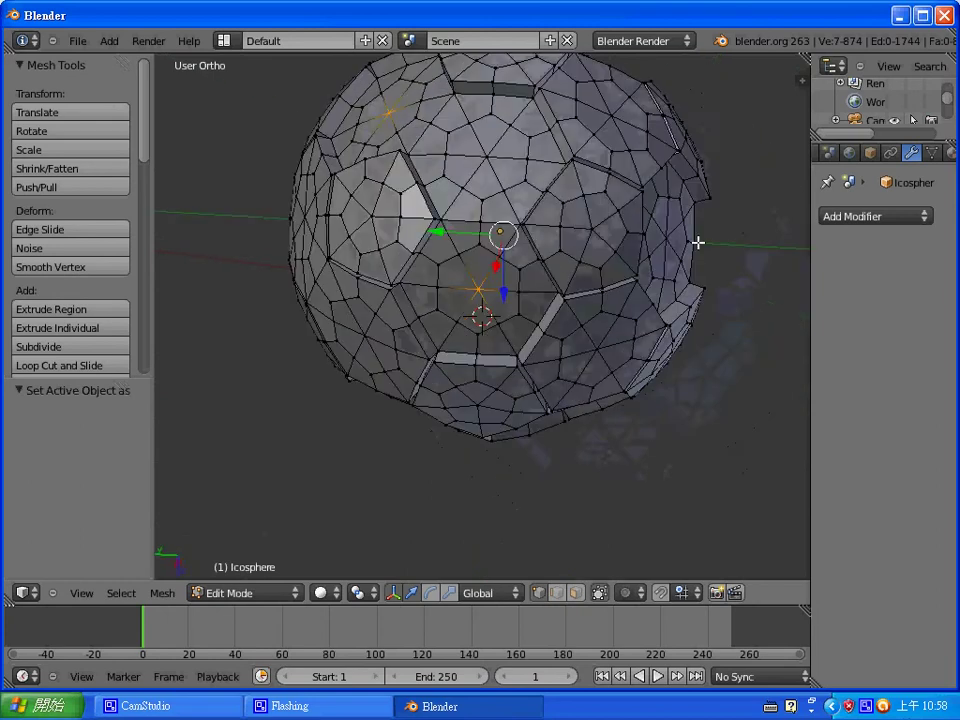
pyautogui.moveTo(452, 368); pyautogui.dragTo(428, 339, button='middle')
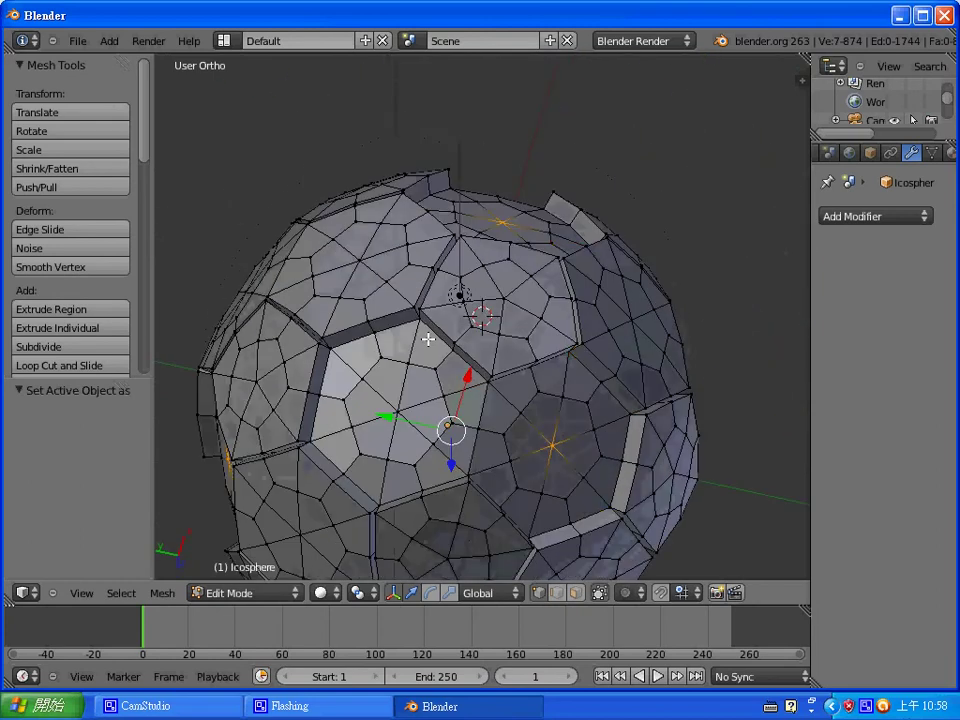
# - Grow the seven centres into pentagon patches, extrude them as faces and fatten by 0.07
pyautogui.press('ctrl+KP_Add')
pyautogui.press('ctrl+KP_Add')
pyautogui.press('ctrl+KP_Add')
pyautogui.hotkey('ctrl', 'Tab')
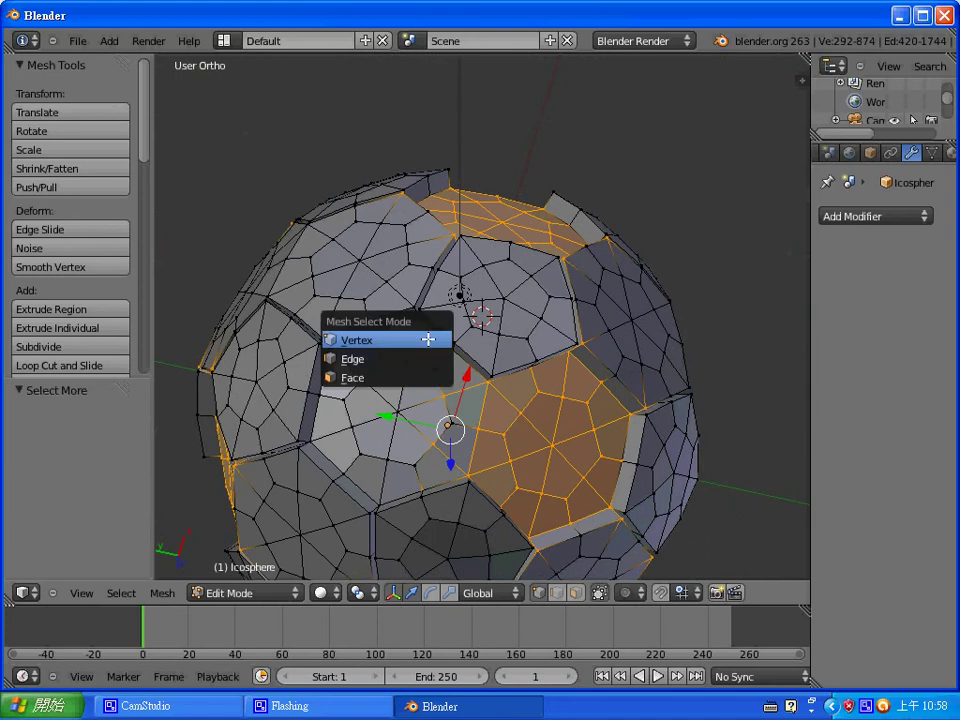
pyautogui.click(418, 376)
pyautogui.press('e')
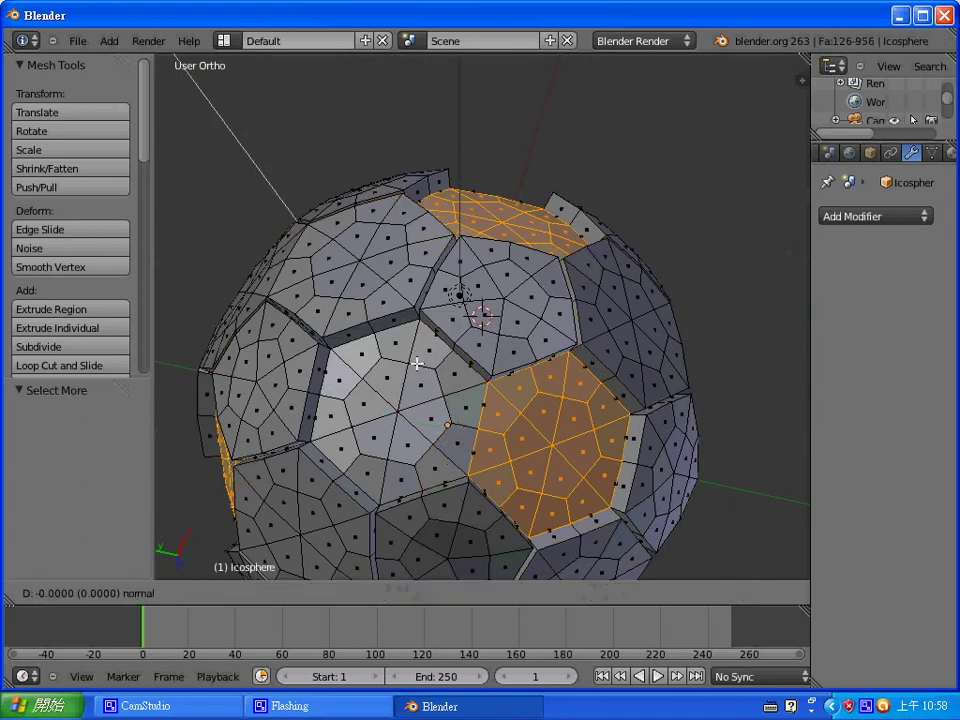
pyautogui.rightClick(418, 364)
pyautogui.hotkey('alt', 's')
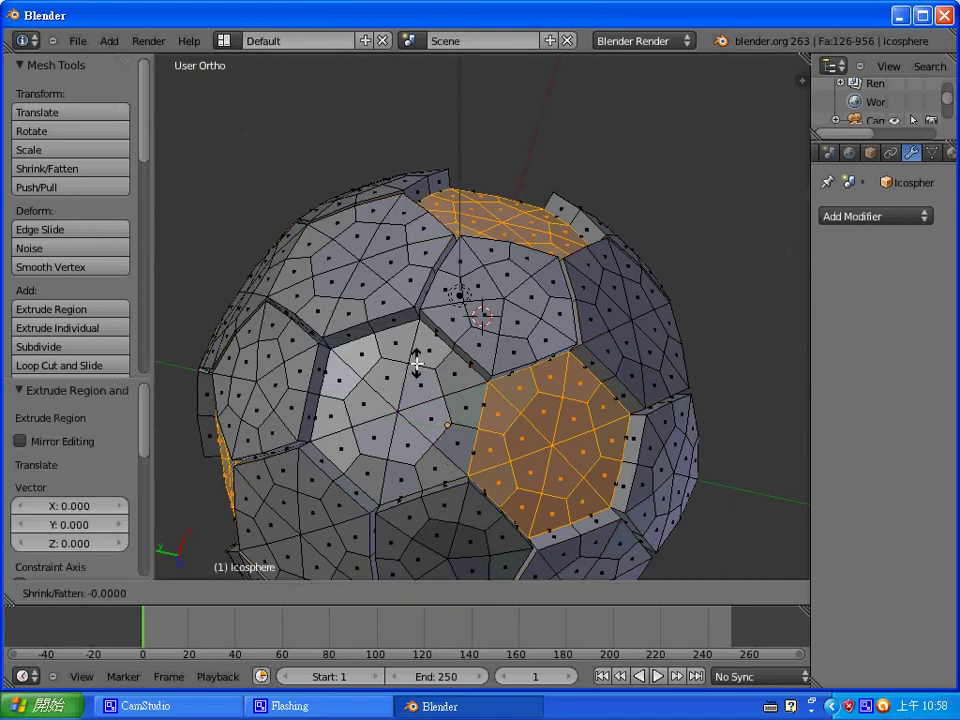
pyautogui.write('0.07')
pyautogui.press('Return')
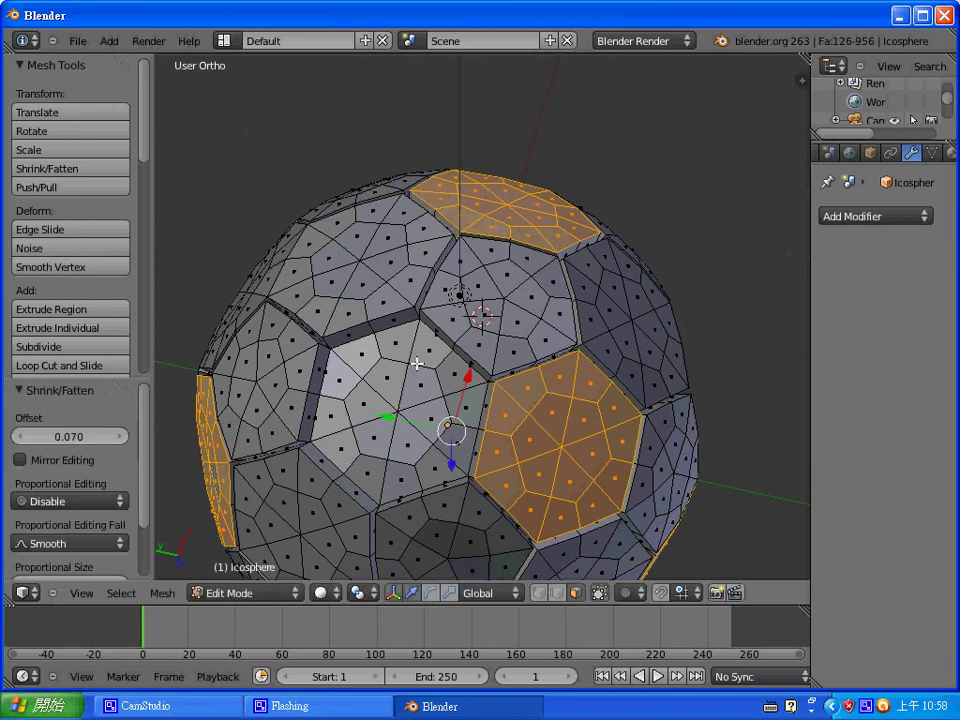
# - Switch to edge select mode and start a new selection on another pentagon
pyautogui.moveTo(420, 368); pyautogui.dragTo(562, 406, button='middle')
pyautogui.moveTo(313, 266); pyautogui.dragTo(358, 364, button='middle')
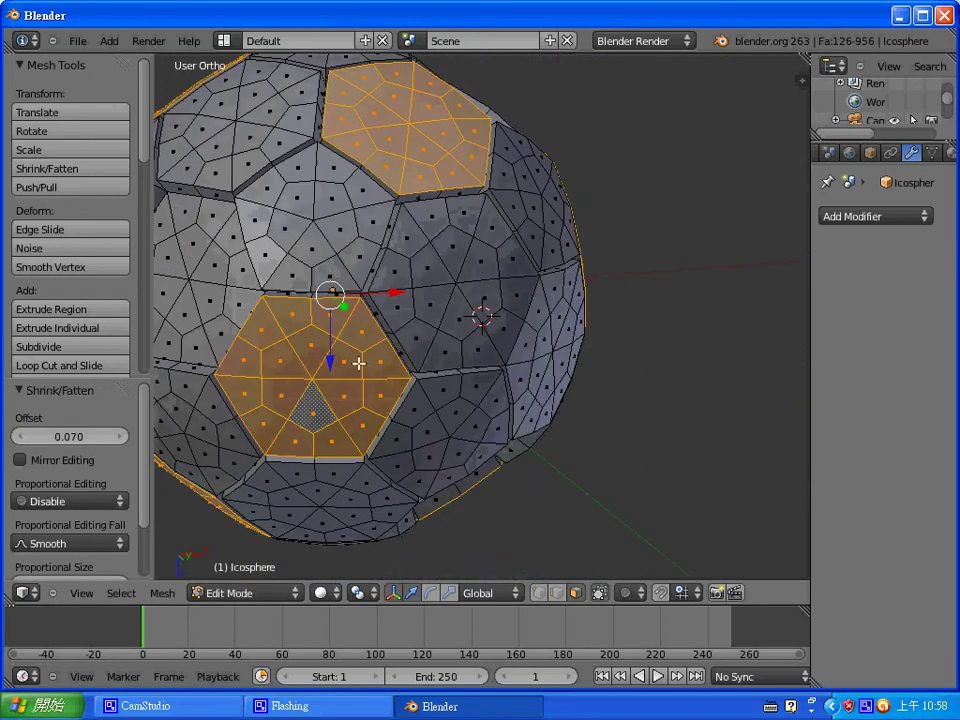
pyautogui.moveTo(325, 271); pyautogui.dragTo(415, 366, button='middle')
pyautogui.hotkey('ctrl', 'Tab')
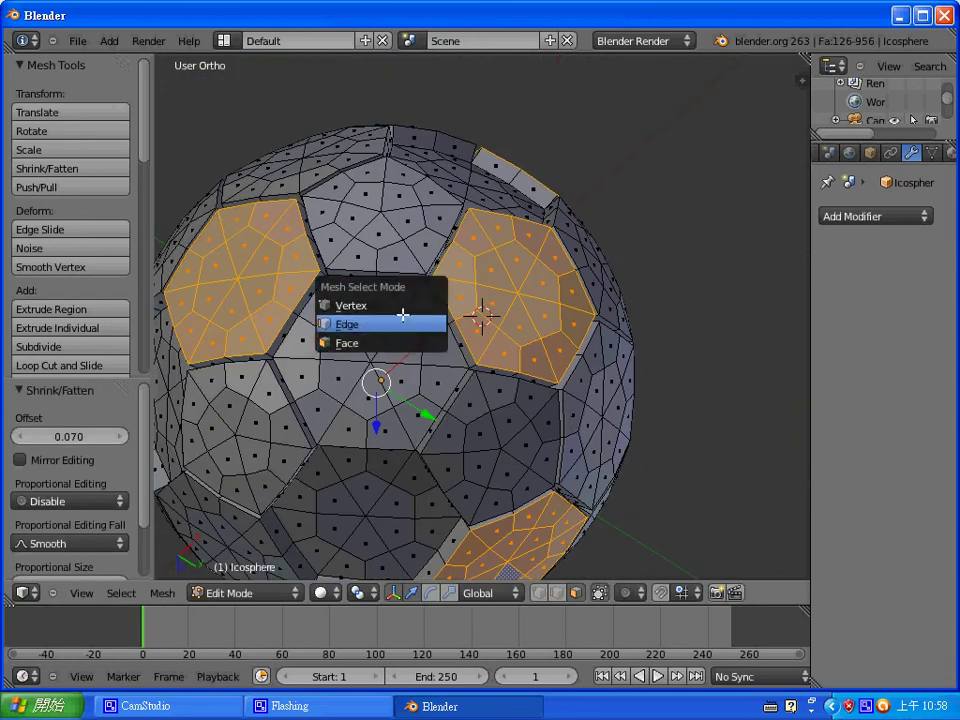
pyautogui.click(403, 317)
pyautogui.moveTo(405, 315); pyautogui.dragTo(491, 307, button='middle')
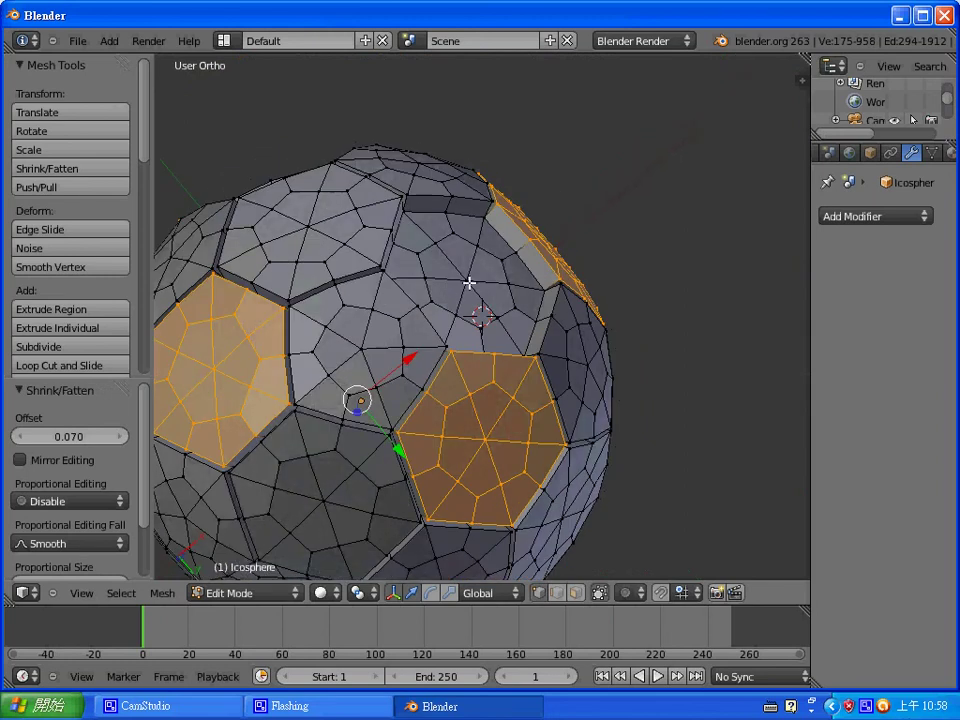
pyautogui.rightClick(467, 281)
pyautogui.moveTo(251, 300); pyautogui.dragTo(523, 339, button='middle')
pyautogui.scroll(2, 523, 339)
pyautogui.moveTo(615, 332); pyautogui.dragTo(545, 396, button='middle')
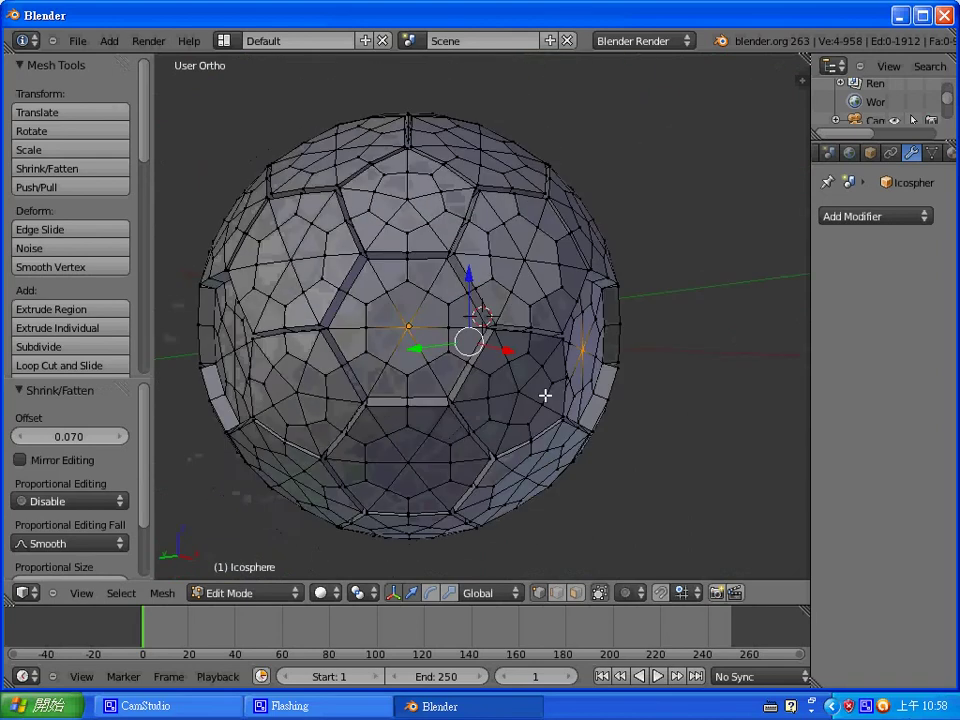
pyautogui.moveTo(367, 272); pyautogui.dragTo(461, 360, button='middle')
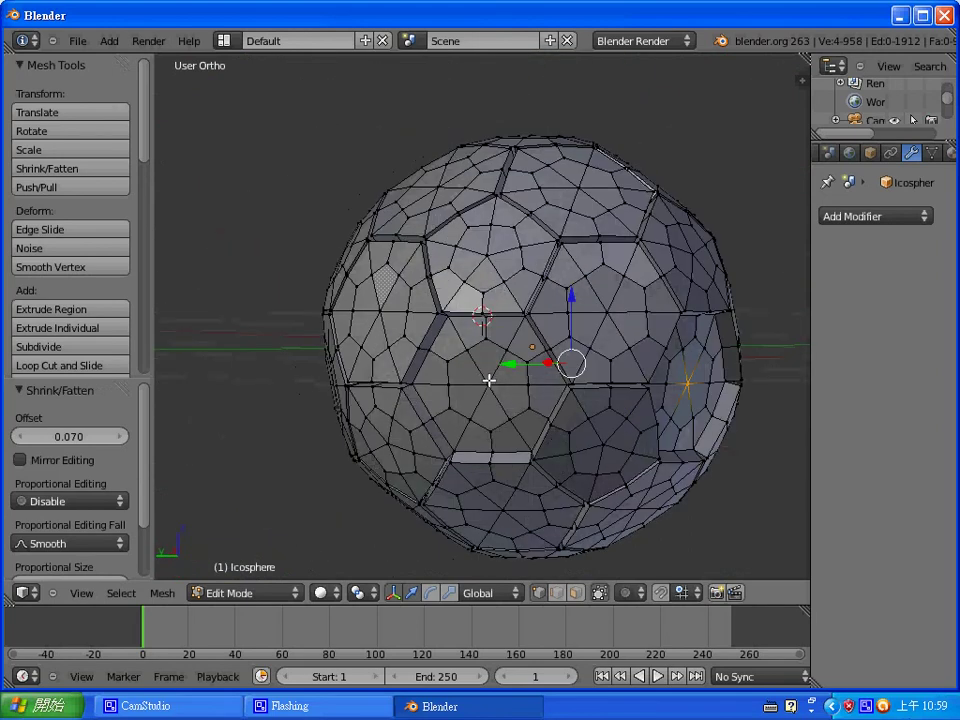
pyautogui.moveTo(618, 380); pyautogui.dragTo(557, 321, button='middle')
# - Grow the centres into five pentagon patches, extrude them and fatten outward by 0.07
pyautogui.press('ctrl+KP_Add')
pyautogui.press('ctrl+KP_Add')
pyautogui.press('ctrl+KP_Add')
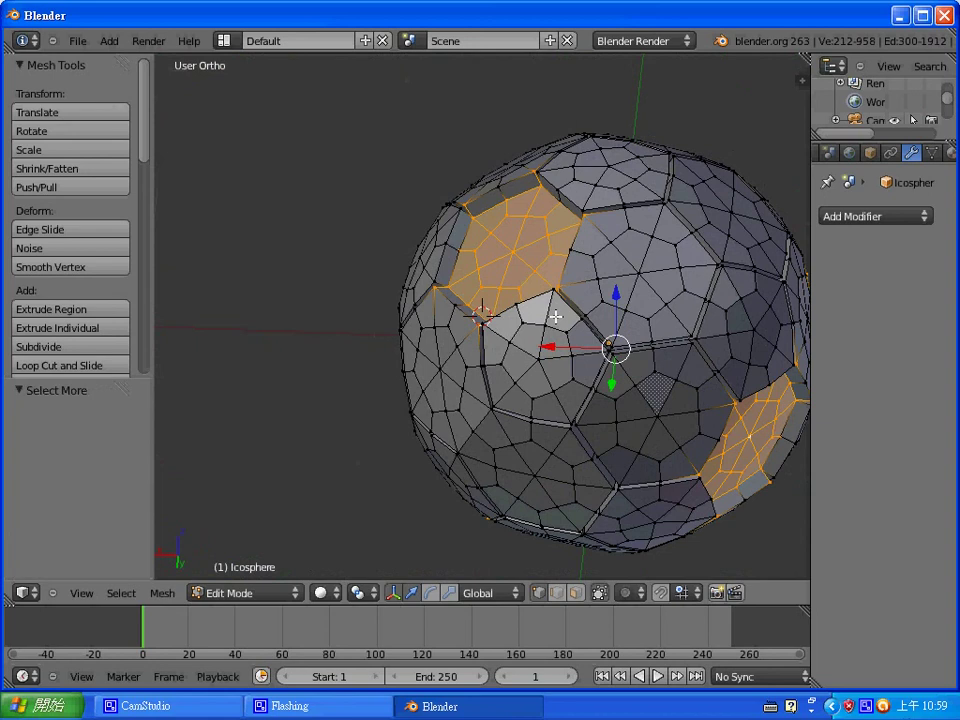
pyautogui.hotkey('ctrl', 'Tab')
pyautogui.click(519, 354)
pyautogui.press('e')
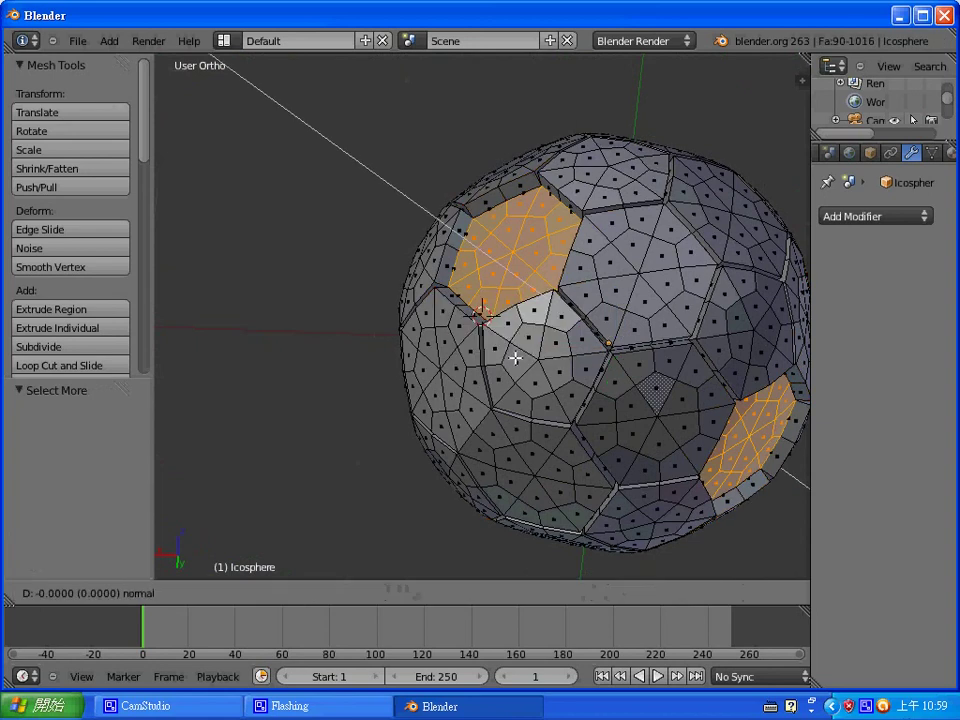
pyautogui.click(515, 357)
pyautogui.hotkey('alt', 's')
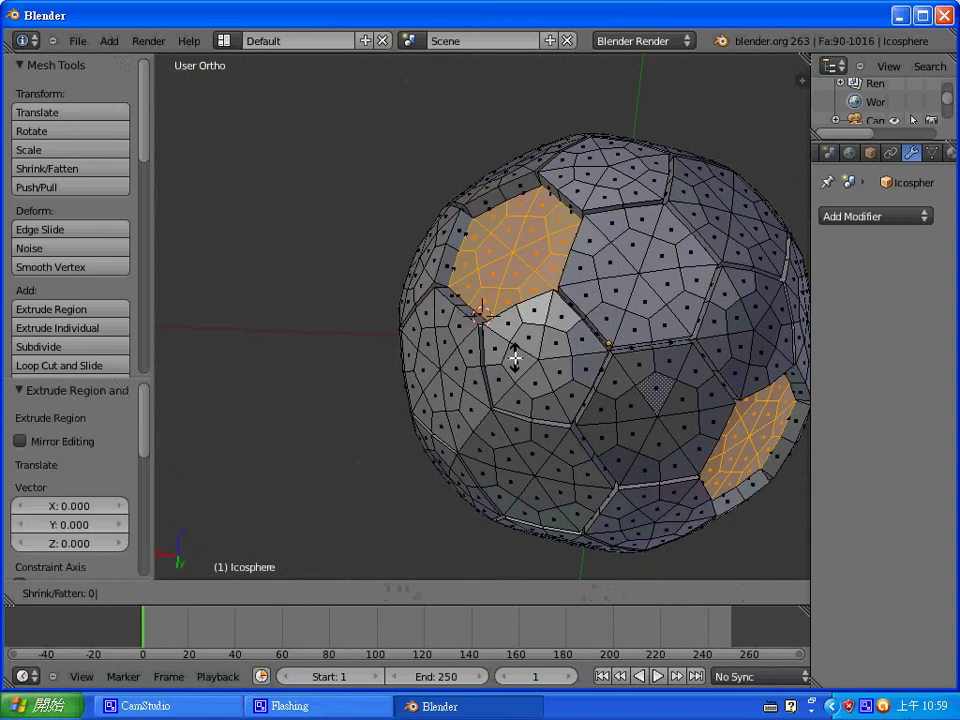
pyautogui.click(564, 316)
# - Inspect the raised panels, return to vertex mode, then go back to Object Mode
pyautogui.moveTo(564, 316); pyautogui.dragTo(478, 315, button='middle')
pyautogui.scroll(-4, 510, 306)
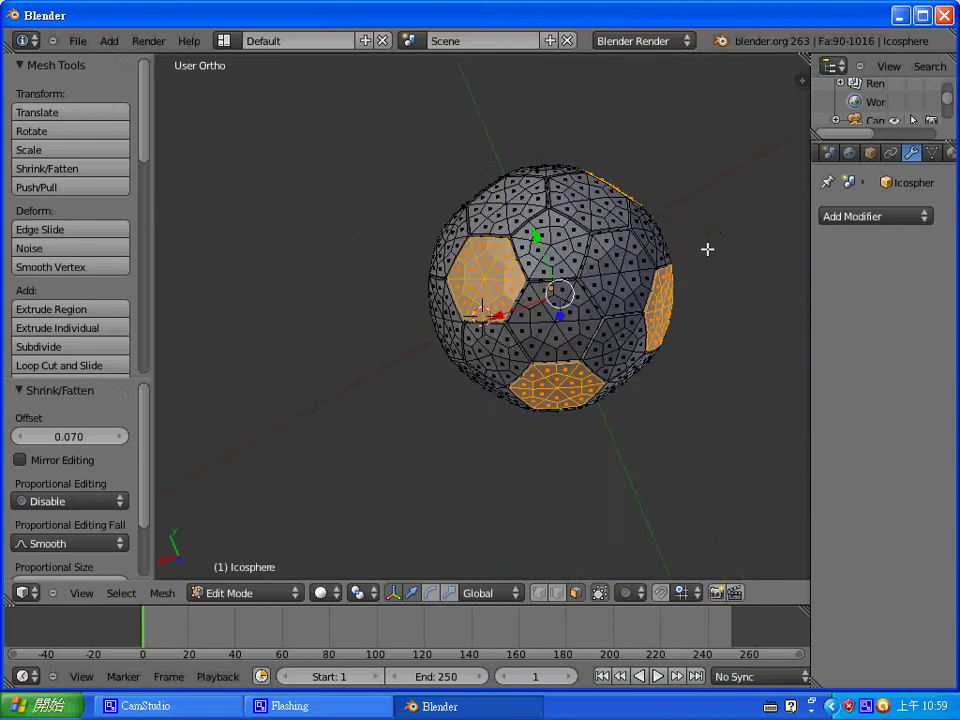
pyautogui.moveTo(707, 249); pyautogui.dragTo(425, 241, button='middle')
pyautogui.scroll(1, 272, 285)
pyautogui.moveTo(483, 344); pyautogui.dragTo(530, 265, button='middle')
pyautogui.hotkey('ctrl', 'Tab')
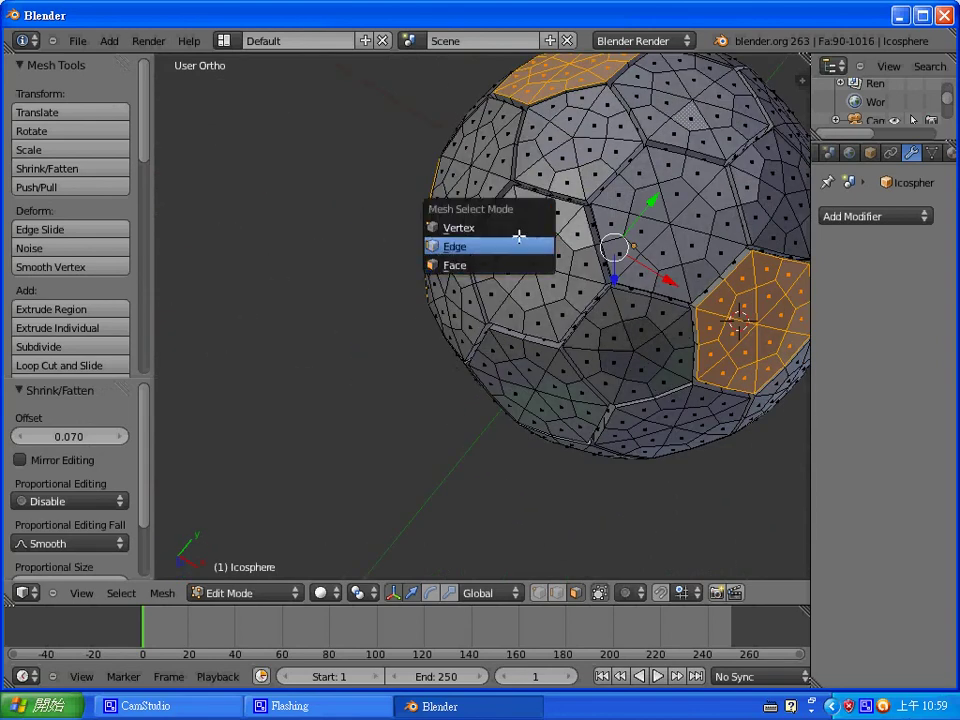
pyautogui.click(518, 228)
pyautogui.press('Tab')
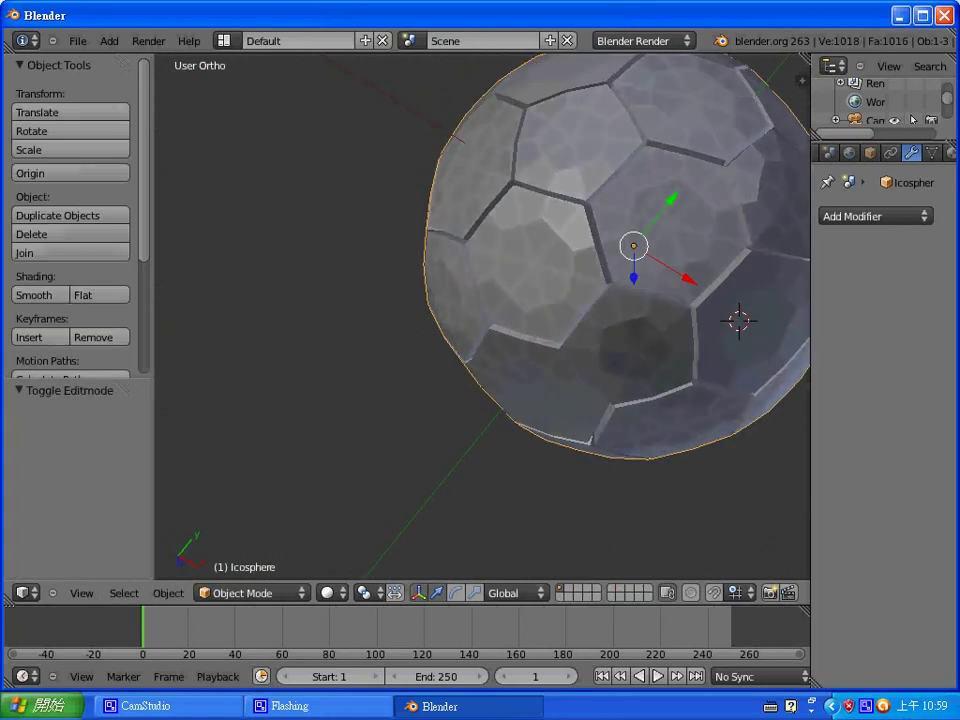
# - Add a level-2 Subdivision Surface to the ball and orbit to inspect its rounded panels
pyautogui.hotkey('ctrl', '2')
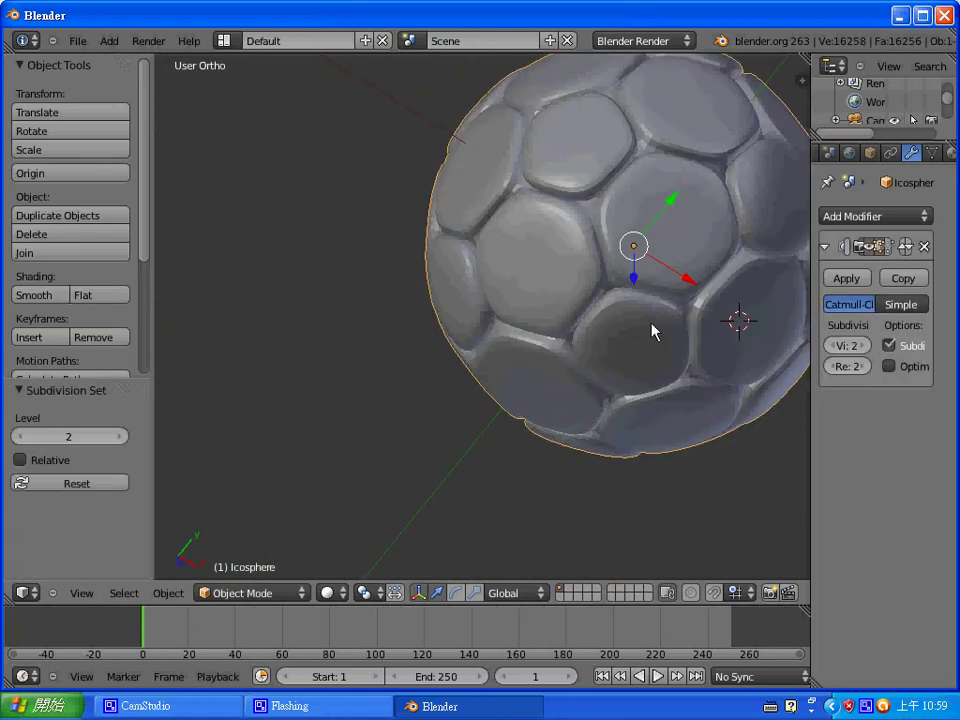
pyautogui.moveTo(731, 317); pyautogui.dragTo(500, 376, button='middle')
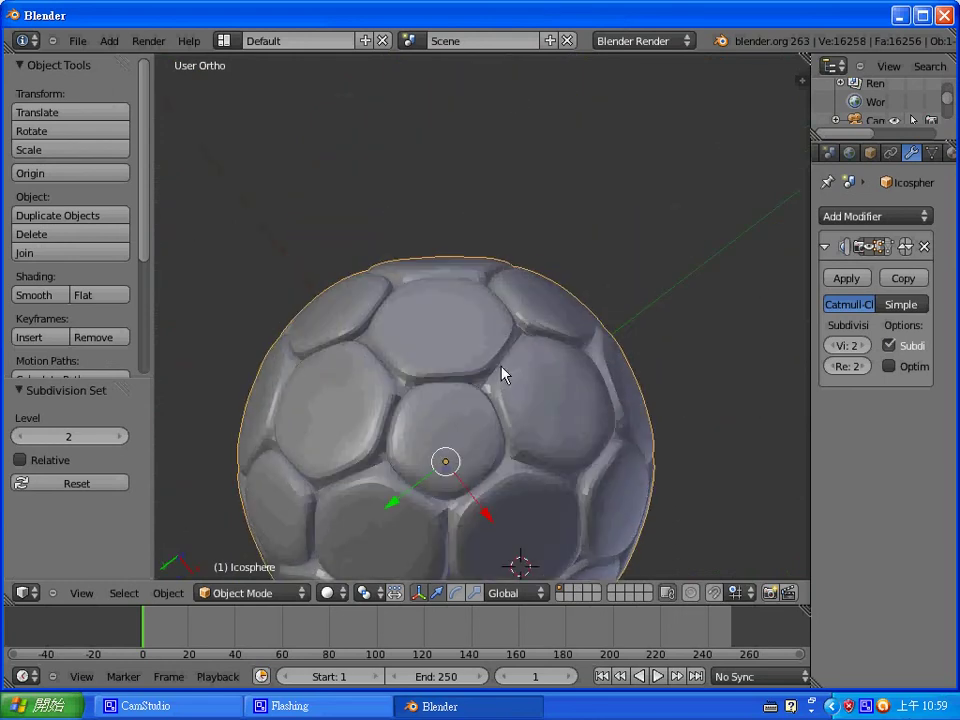
pyautogui.scroll(-3, 581, 358)
pyautogui.scroll(1, 578, 345)
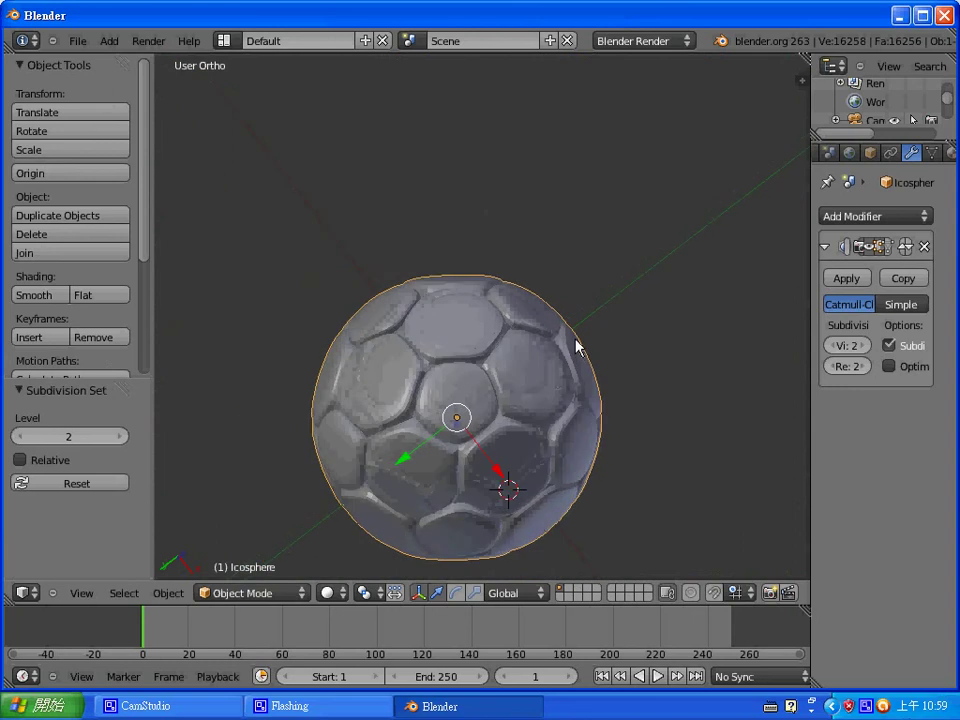
pyautogui.moveTo(493, 381); pyautogui.dragTo(615, 420, button='middle')
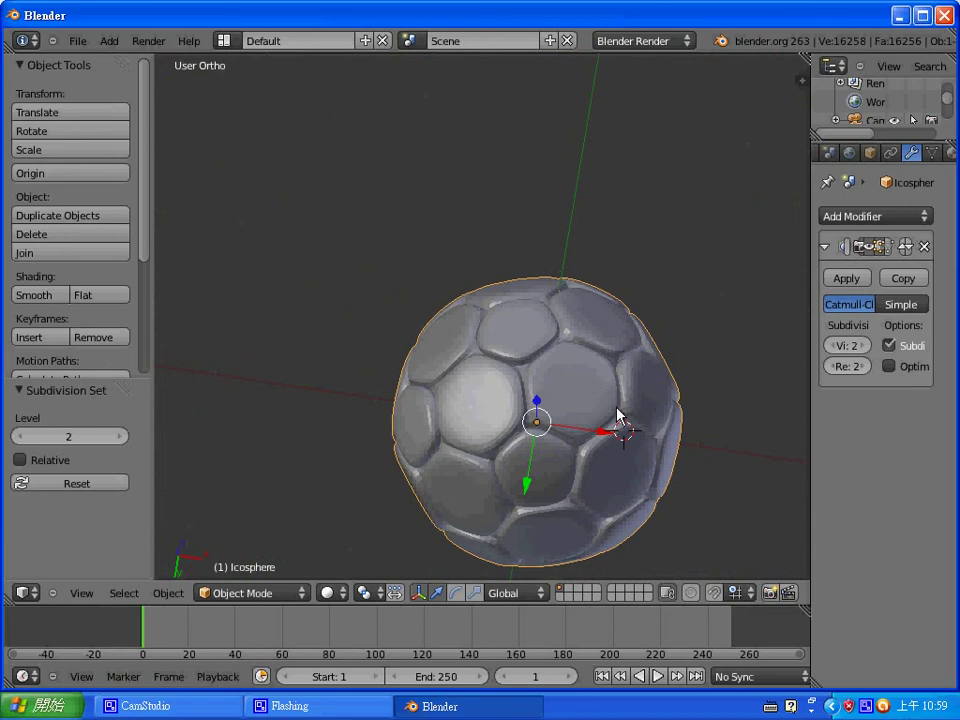
# - Try a To Sphere on the ball in object mode, then deselect it
pyautogui.hotkey('shift', 'alt', 's')
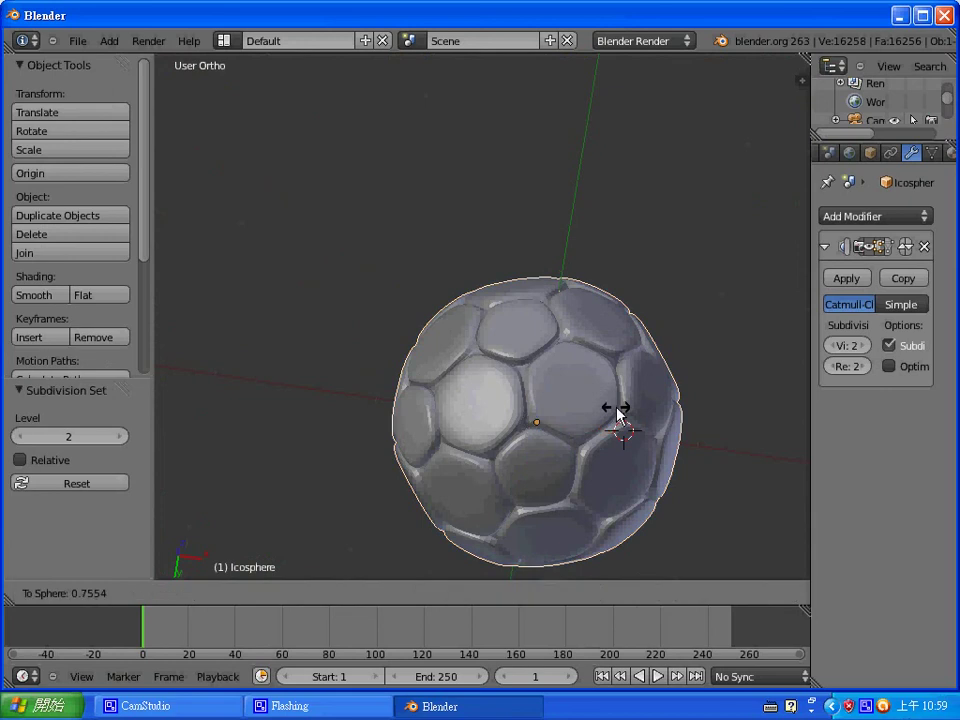
pyautogui.write('0.')
pyautogui.press('Return')
pyautogui.press('a')
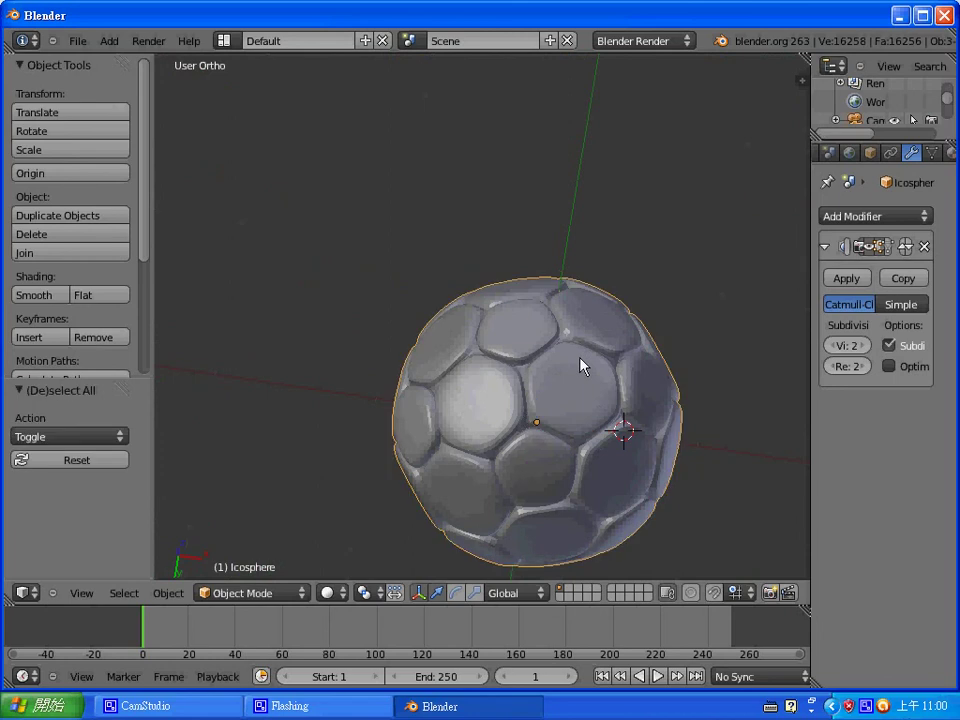
# - In edit mode, select all vertices and apply To Sphere with factor 0.7
pyautogui.press('Tab')
pyautogui.press('a')
pyautogui.press('a')
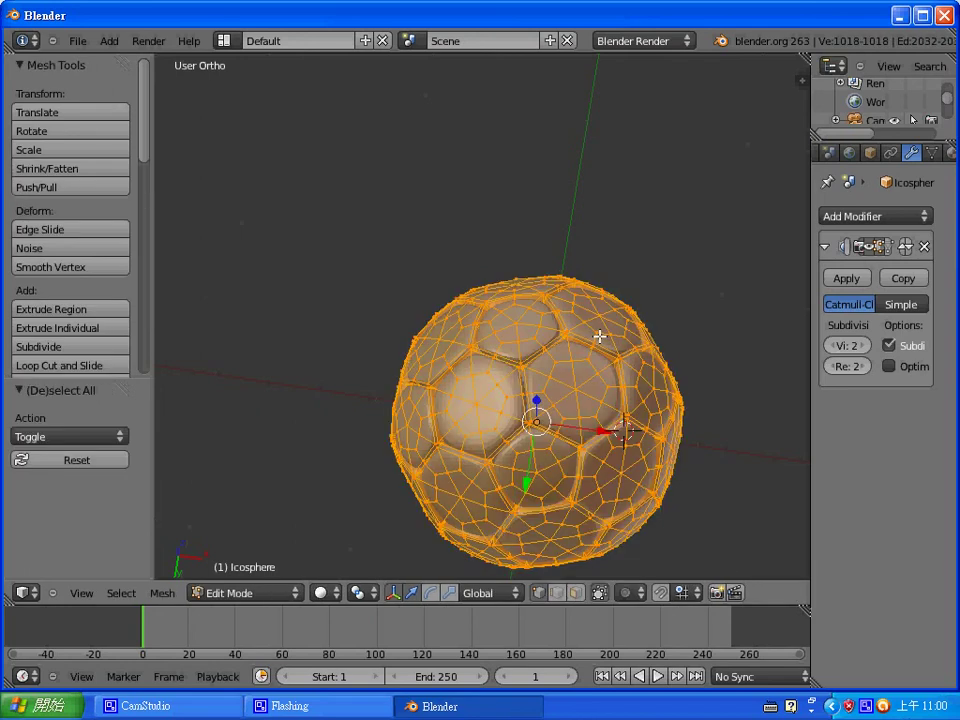
pyautogui.hotkey('shift', 'alt', 's')
pyautogui.write('0.7')
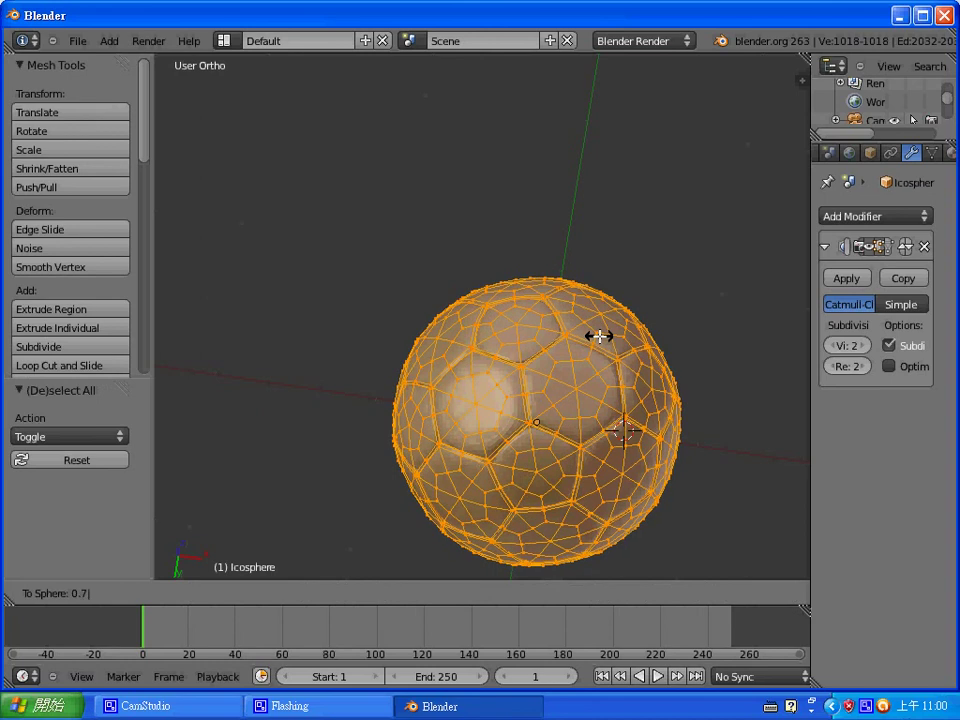
pyautogui.press('Return')
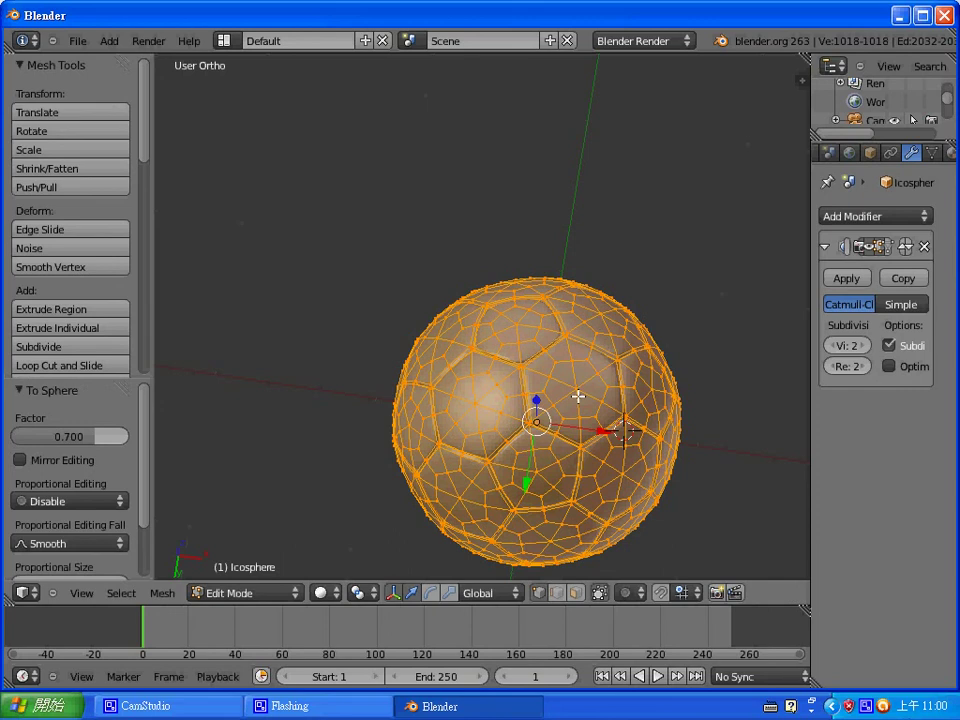
# - Select all pentagon-centre vertices by Amount of Adjacent Faces, then grow them into full patches
pyautogui.rightClick(577, 390)
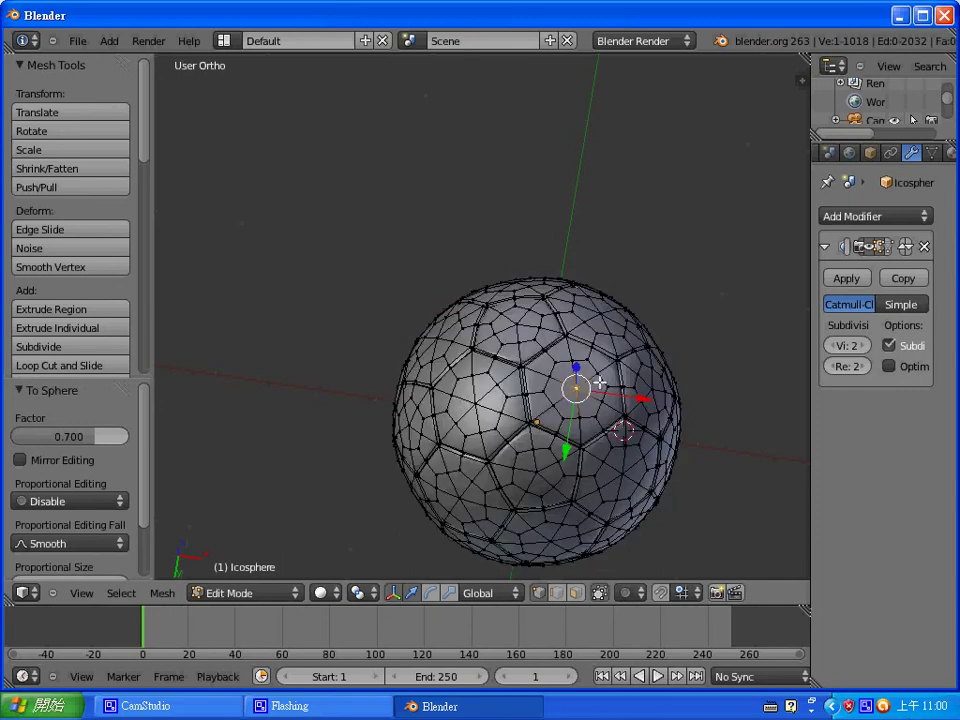
pyautogui.moveTo(596, 388); pyautogui.dragTo(589, 444, button='middle')
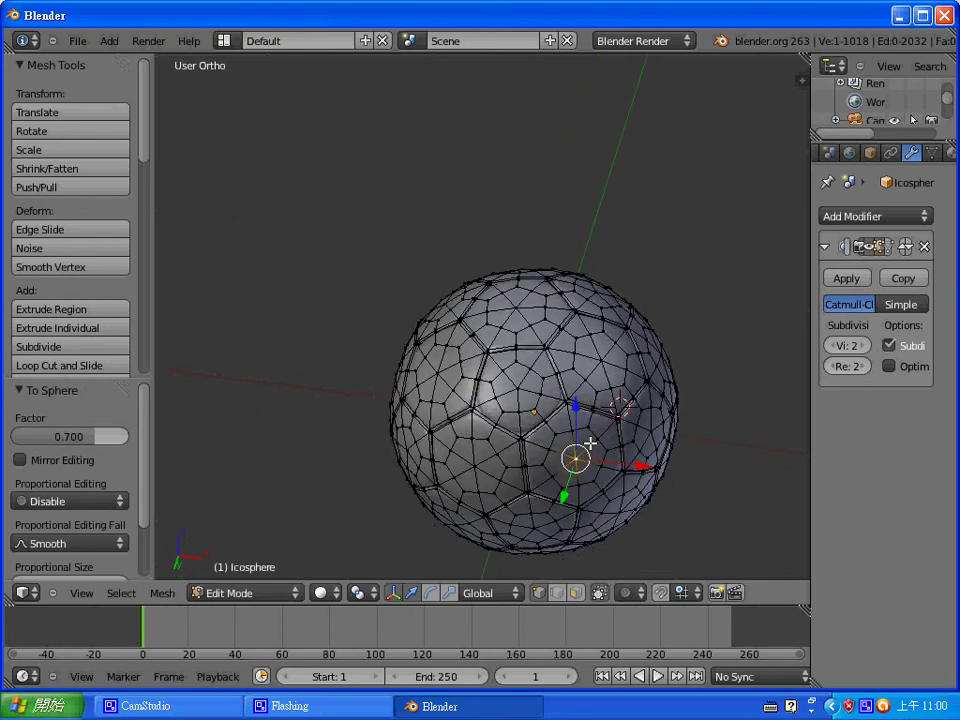
pyautogui.rightClick(517, 389)
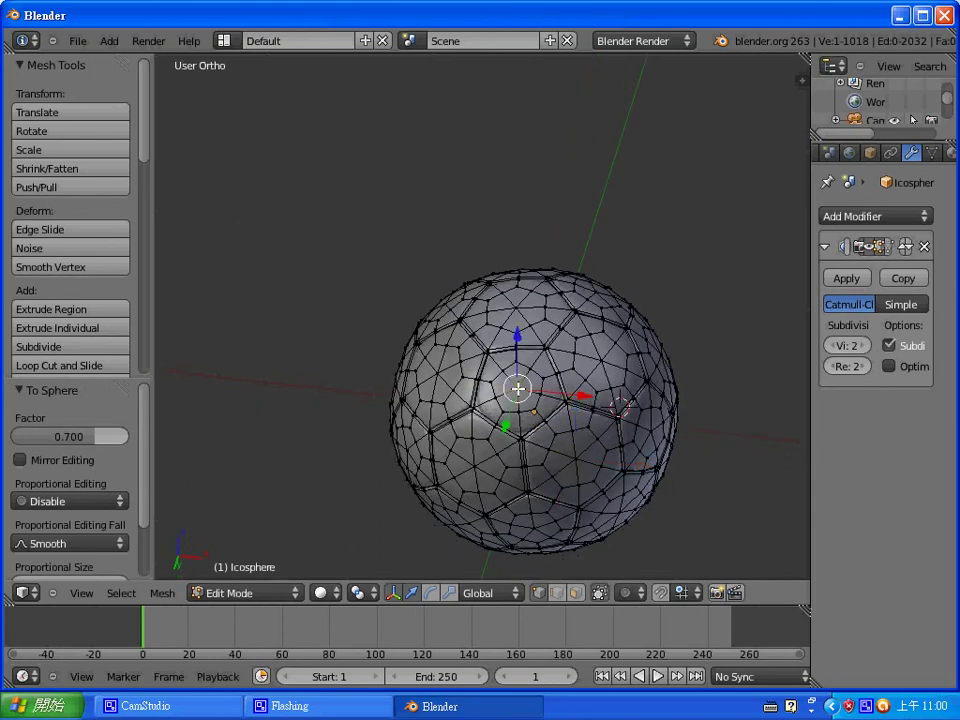
pyautogui.hotkey('shift', 'g')
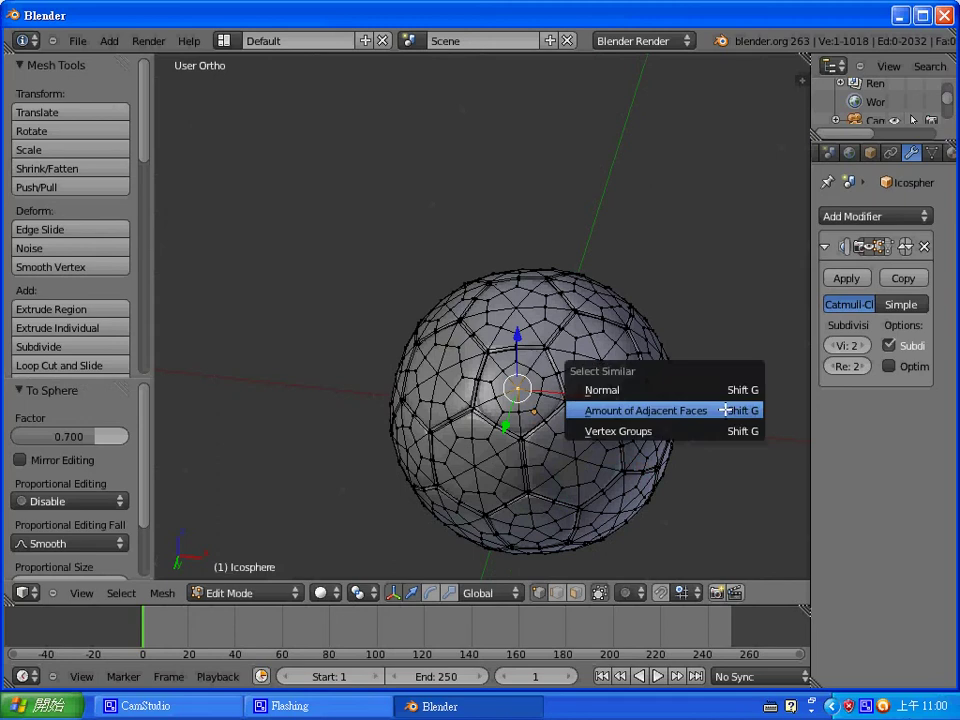
pyautogui.click(727, 408)
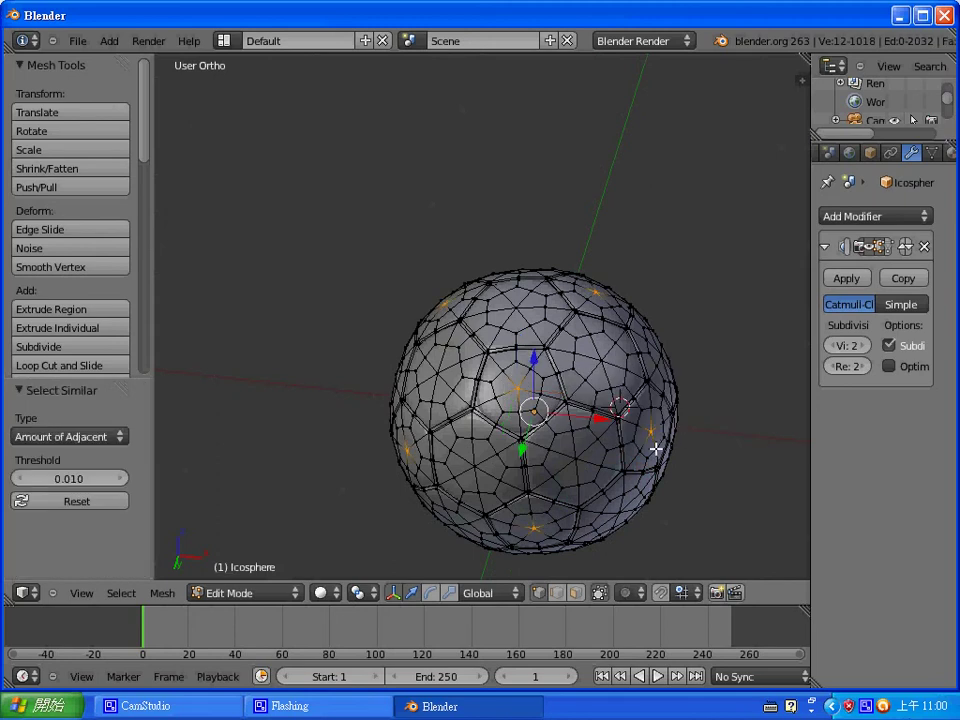
pyautogui.press('ctrl+KP_Add')
pyautogui.press('ctrl+KP_Add')
pyautogui.press('ctrl+KP_Add')
pyautogui.press('ctrl+KP_Add')
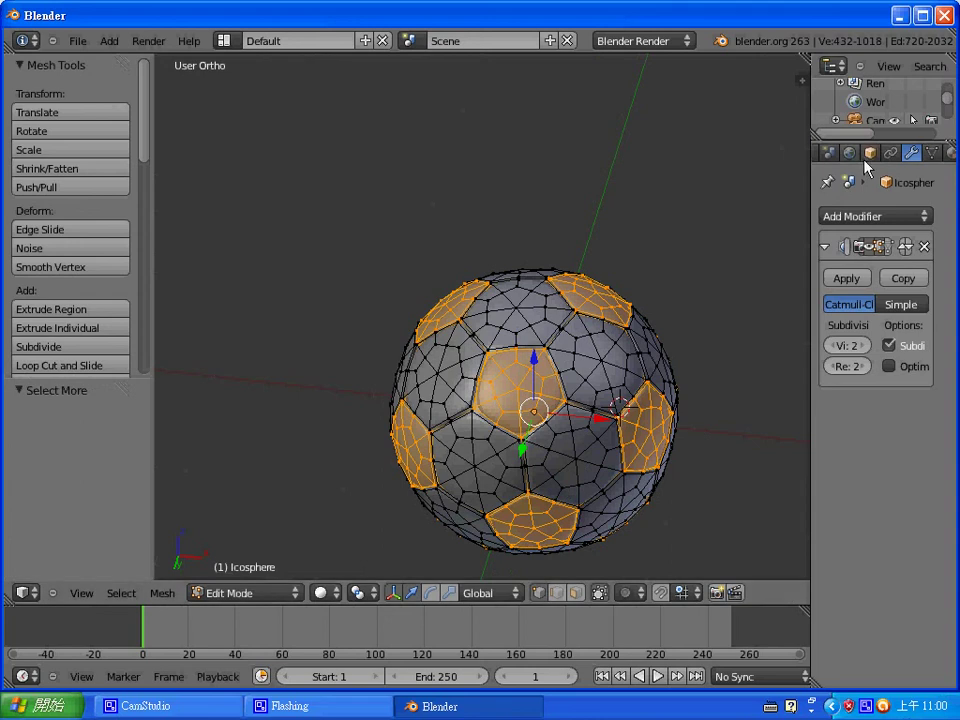
pyautogui.keyDown('ctrl'); pyautogui.scroll(-1, 926, 152); pyautogui.keyUp('ctrl')
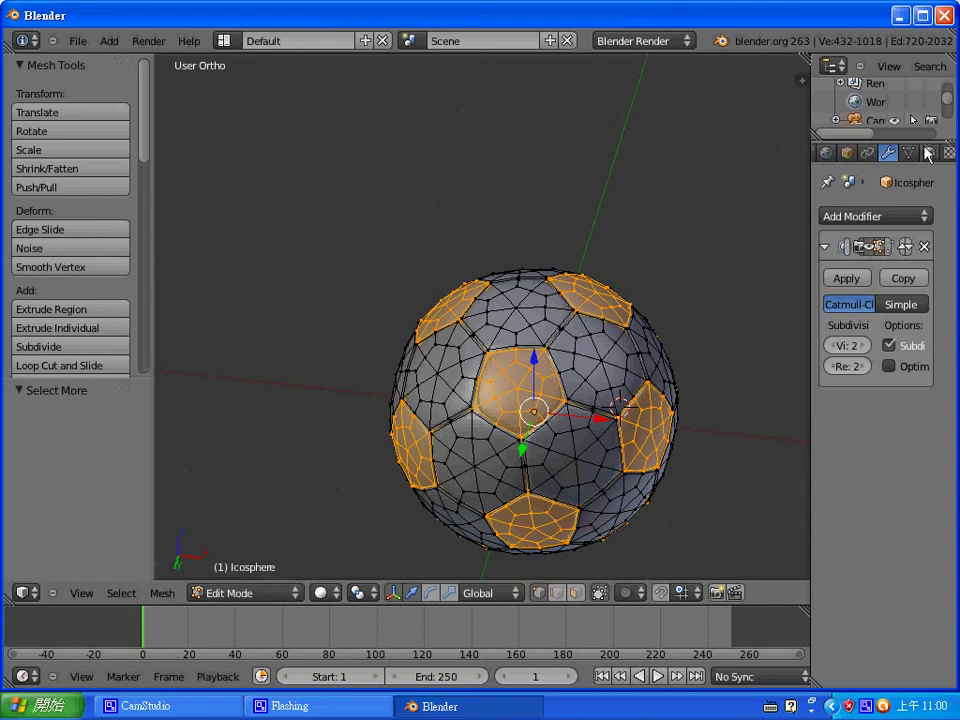
# - Create a new material named 'white' and add a second, empty material slot
pyautogui.click(929, 152)
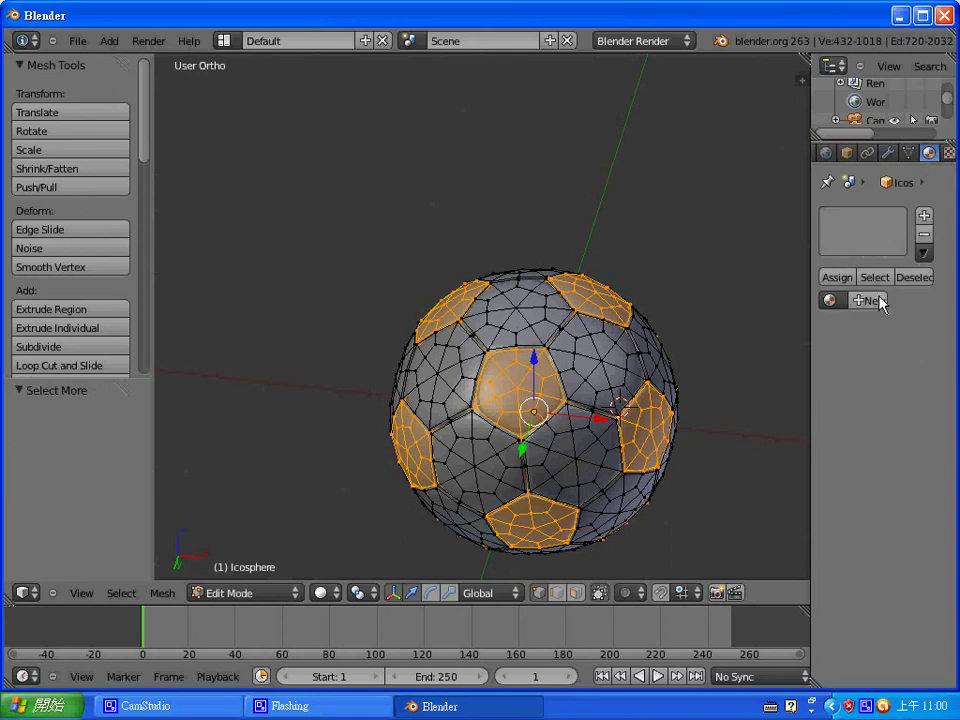
pyautogui.click(878, 301)
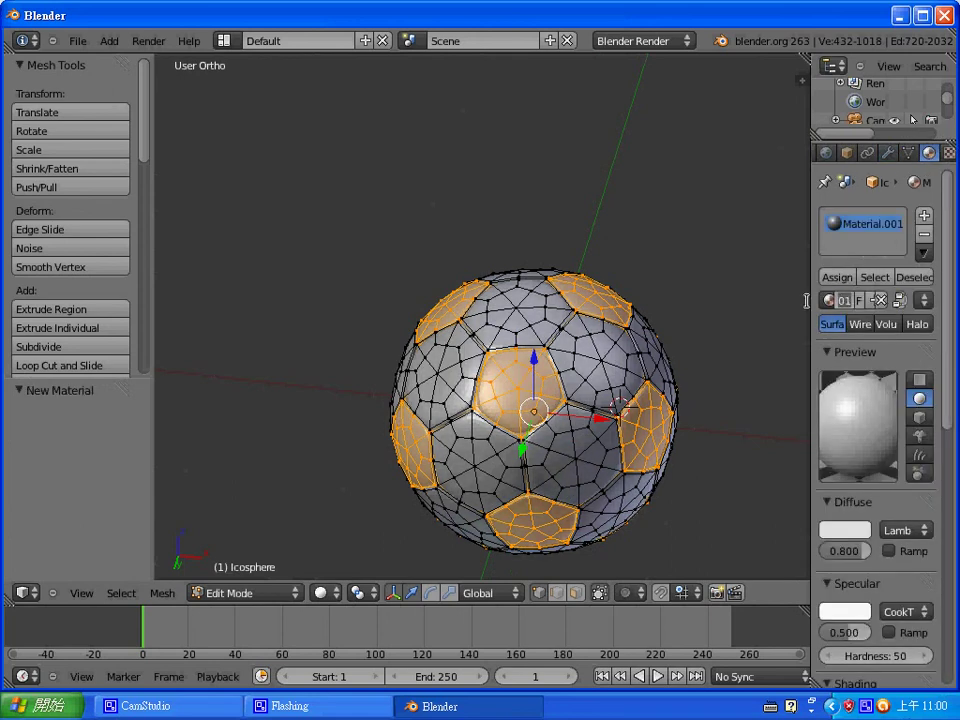
pyautogui.write('hi')
pyautogui.press('BackSpace')
pyautogui.press('BackSpace')
pyautogui.write('we')
pyautogui.press('BackSpace')
pyautogui.write('hi')
pyautogui.press('Return')
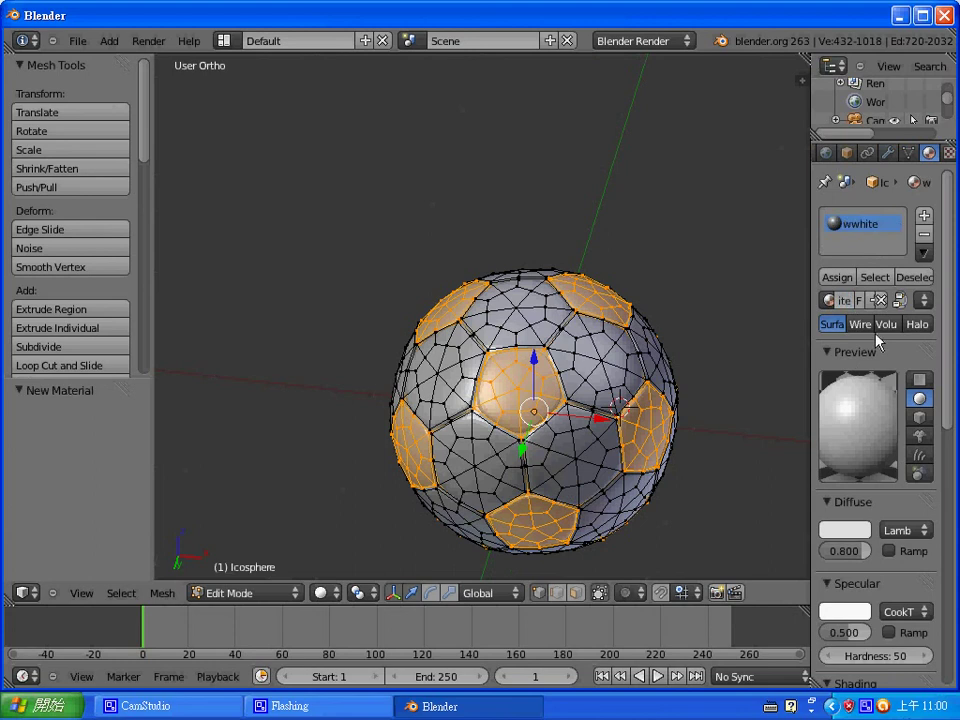
pyautogui.press('Right')
pyautogui.press('Right')
pyautogui.press('Return')
pyautogui.click(924, 215)
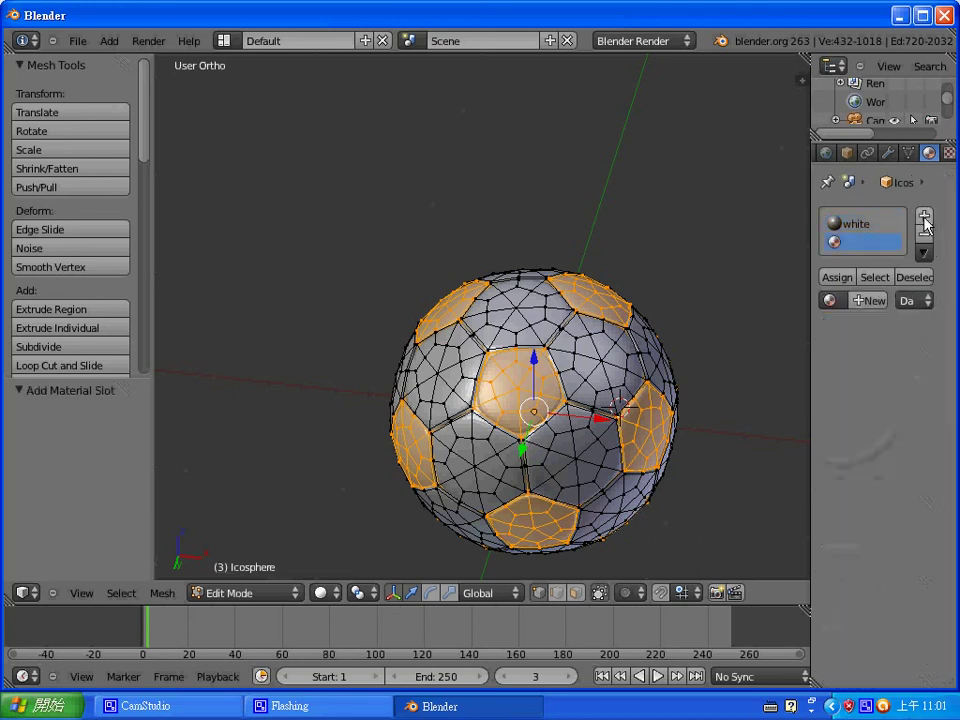
# - Create a new material named 'black' in the second slot
pyautogui.click(866, 301)
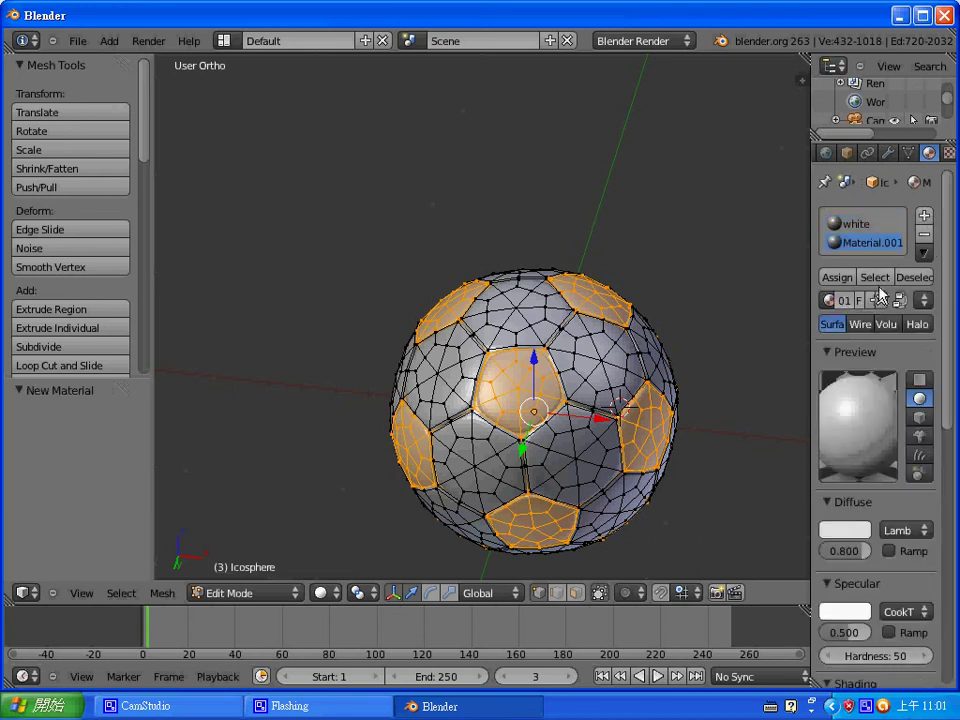
pyautogui.click(843, 300)
pyautogui.write('black')
pyautogui.press('Return')
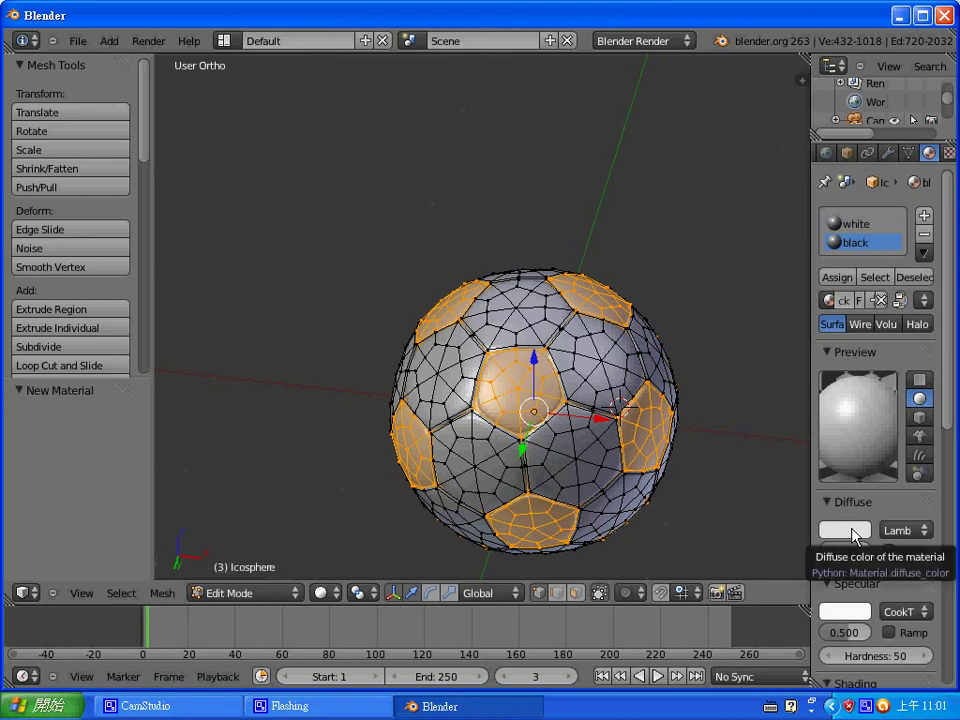
# - Set its diffuse colour to pure black and assign it to the pentagon patches
pyautogui.click(851, 533)
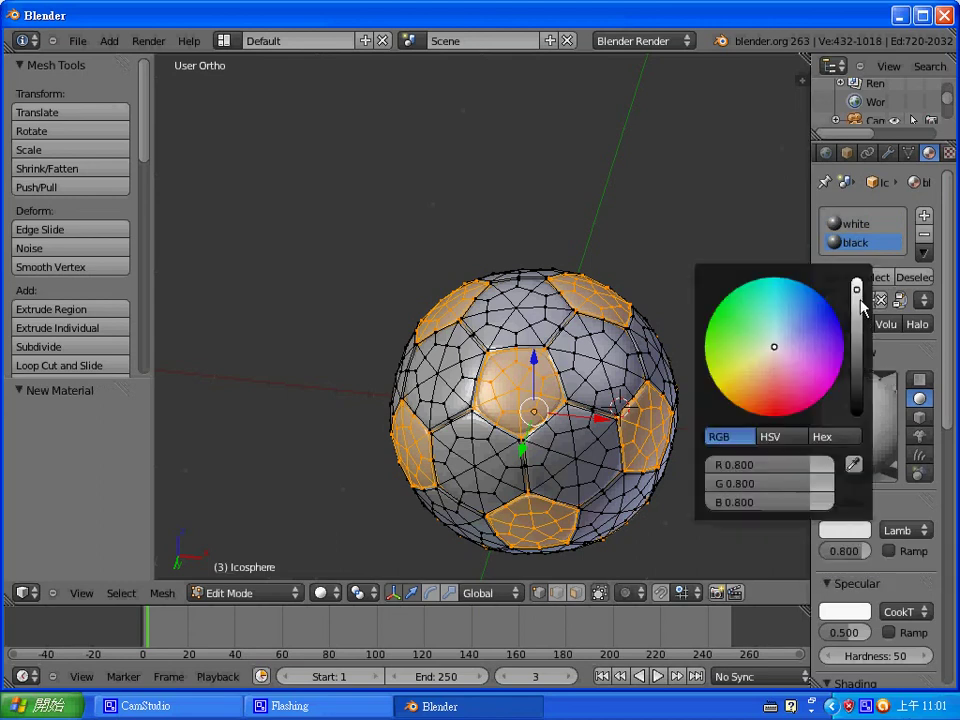
pyautogui.moveTo(857, 290); pyautogui.dragTo(855, 420)
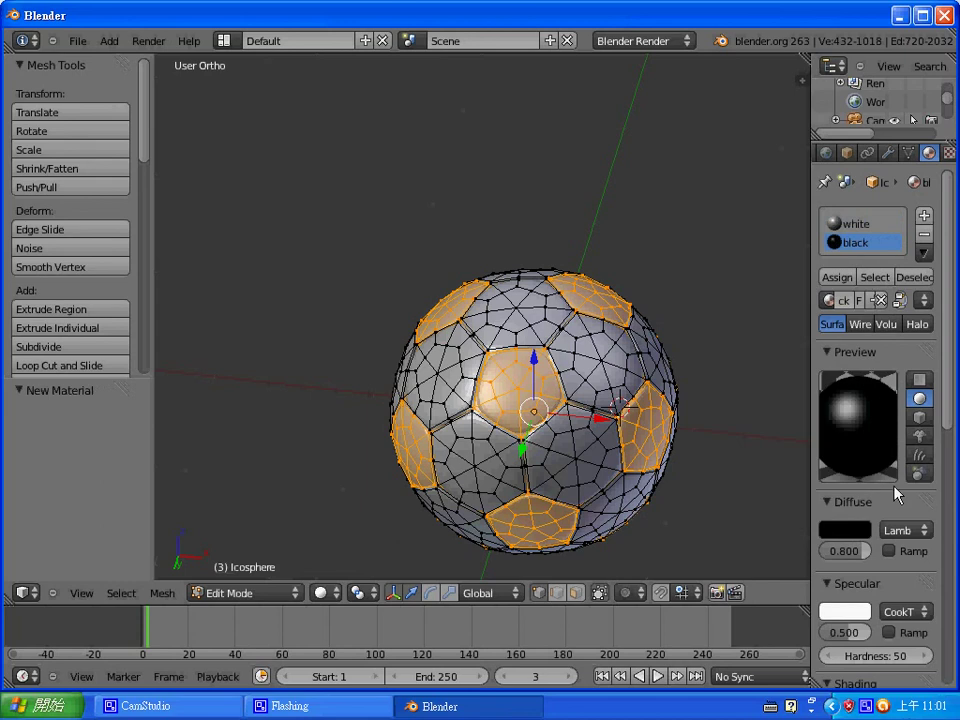
pyautogui.click(838, 277)
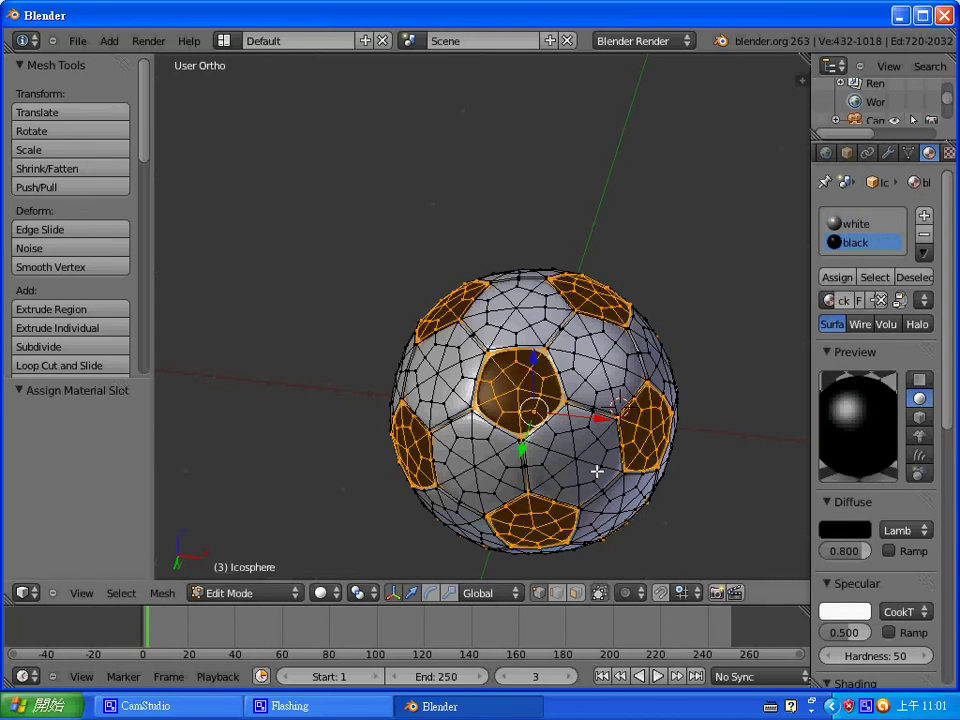
pyautogui.rightClick(597, 358)
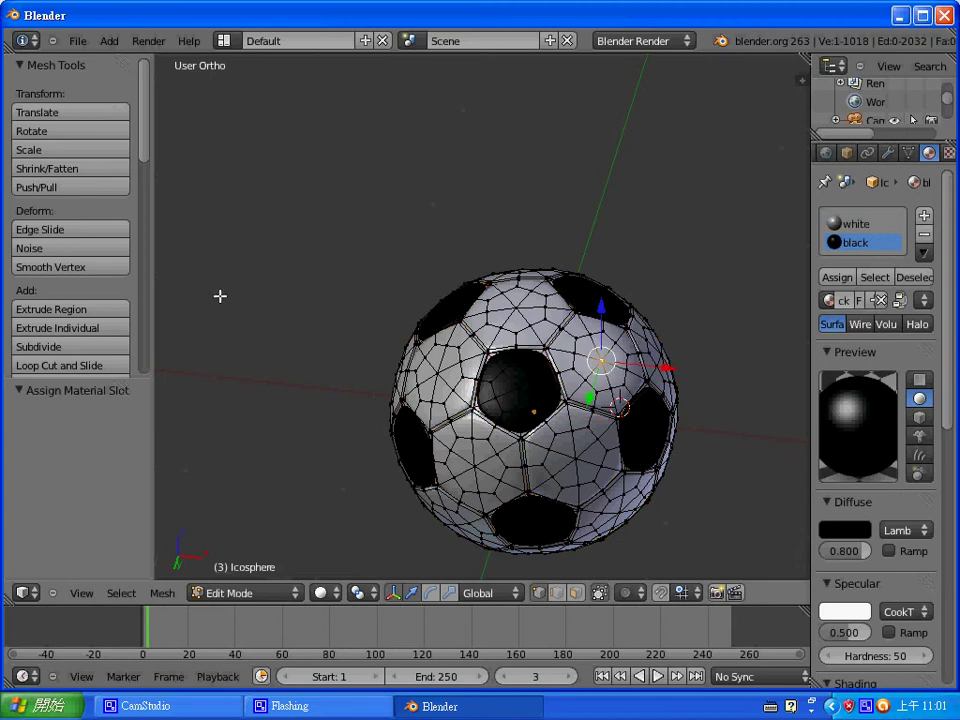
# - Apply smooth shading to the ball's faces from Mesh Tools
pyautogui.moveTo(148, 135); pyautogui.dragTo(141, 279)
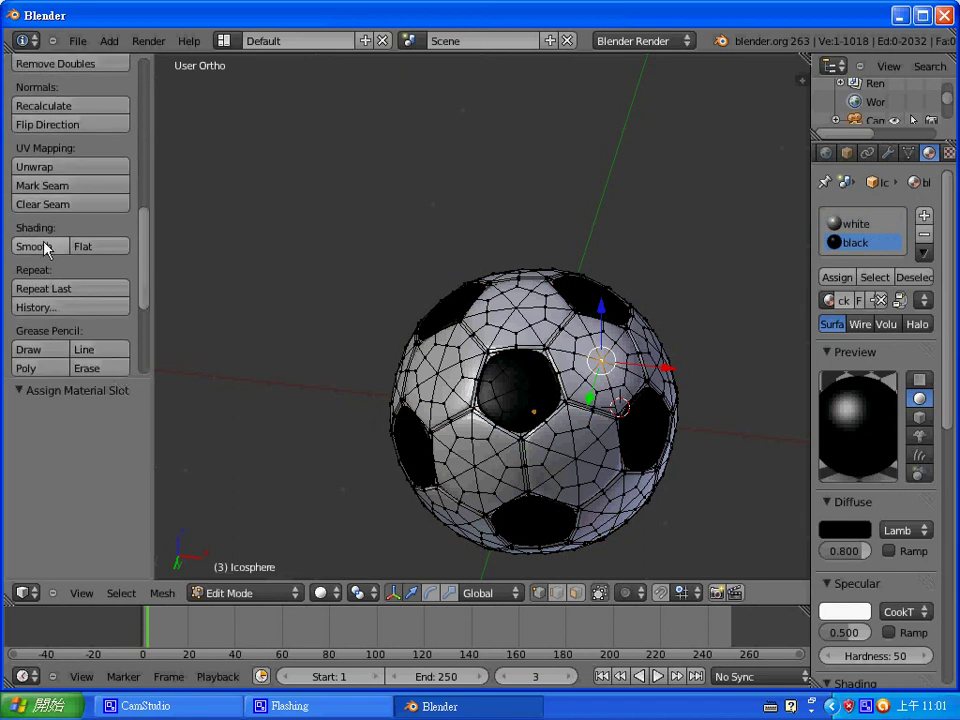
pyautogui.click(42, 247)
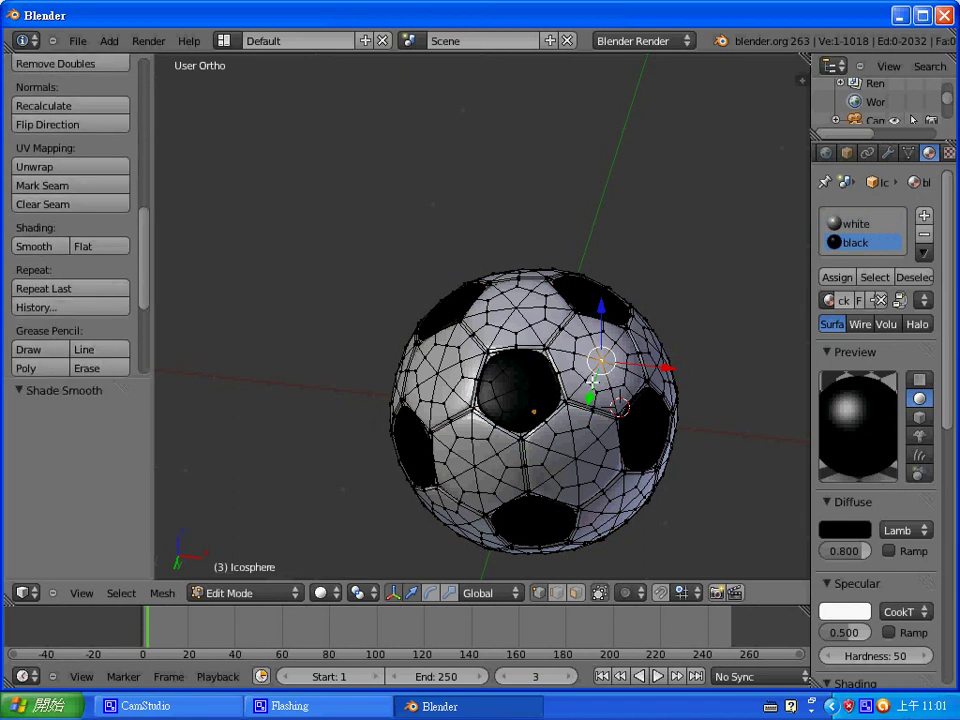
pyautogui.rightClick(633, 354)
# - Return to object mode and orbit around the finished soccer ball
pyautogui.press('Tab')
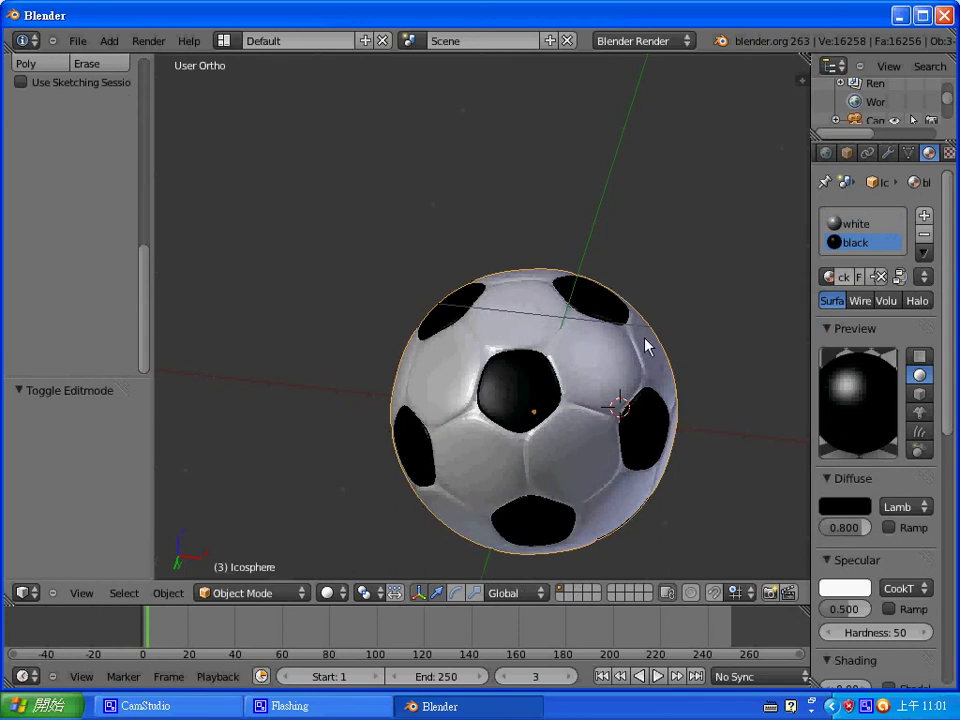
pyautogui.scroll(-6, 652, 335)
pyautogui.moveTo(613, 336); pyautogui.dragTo(573, 277, button='middle')
pyautogui.scroll(5, 570, 276)
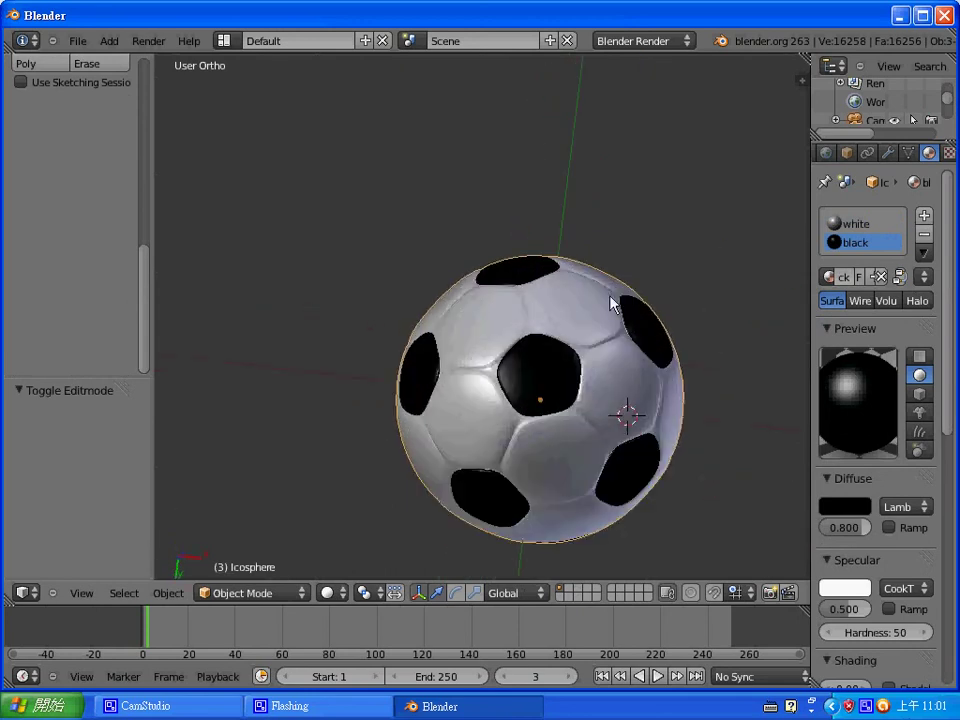
pyautogui.moveTo(594, 320); pyautogui.dragTo(612, 448, button='middle')
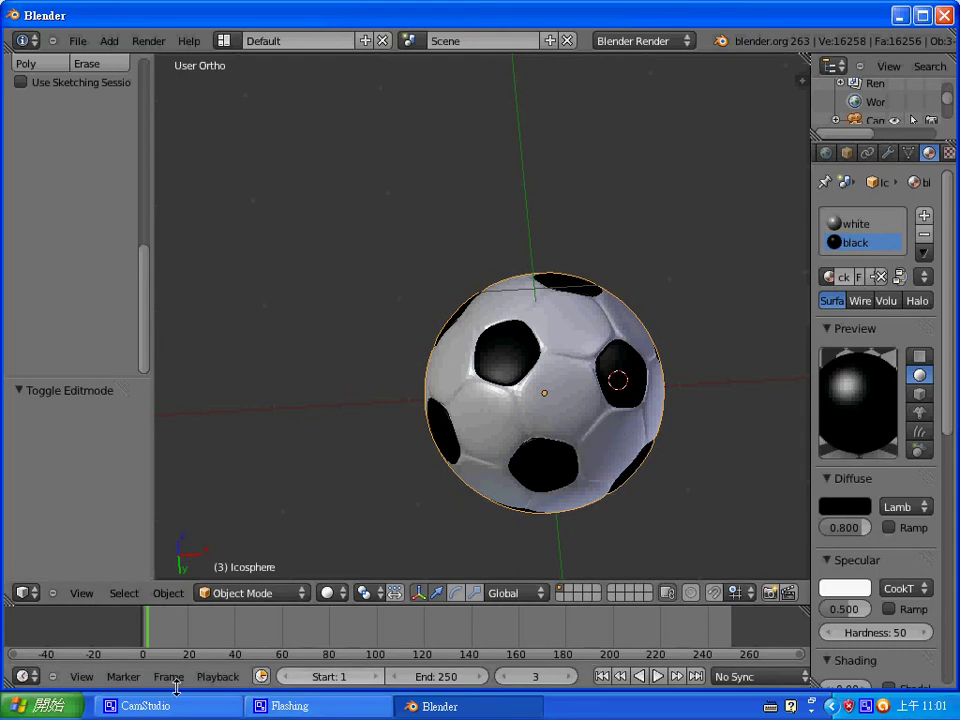
# - Minimize Blender and open Facebook in Google Chrome
pyautogui.click(900, 16)
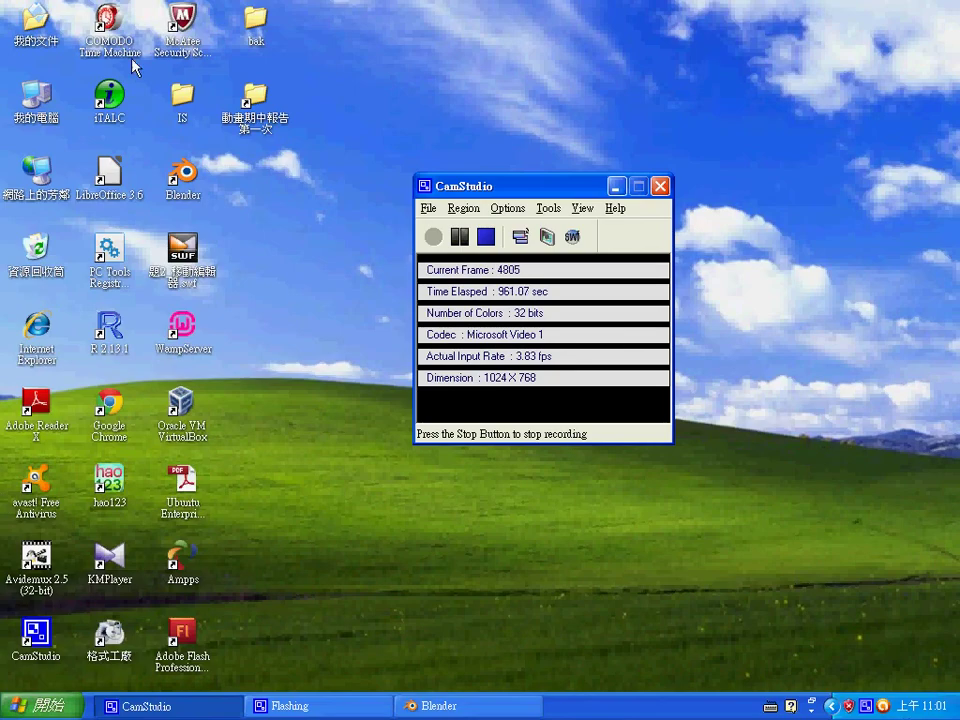
pyautogui.click(104, 418)
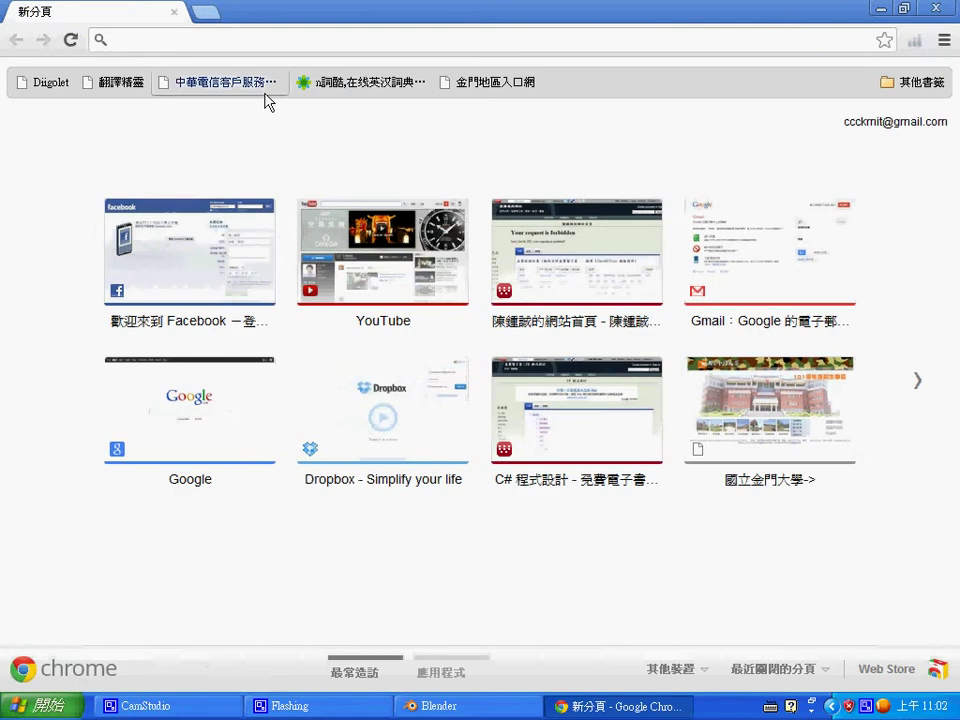
pyautogui.click(228, 244)
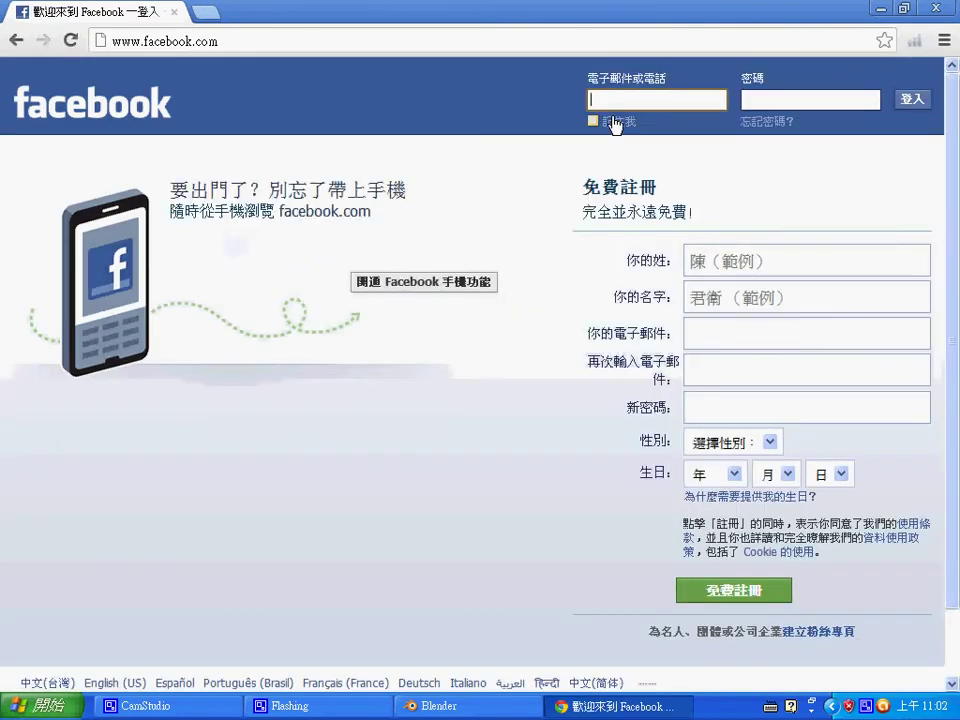
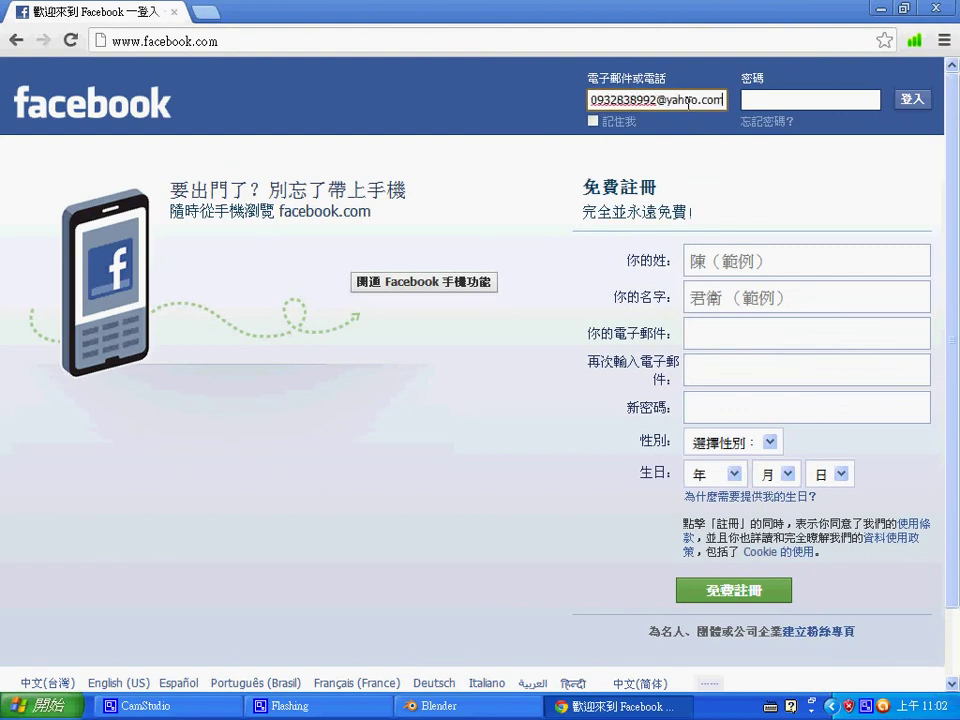
# - Enter the account e-mail and password and submit the Facebook login
pyautogui.press('Tab')
pyautogui.write('••••')
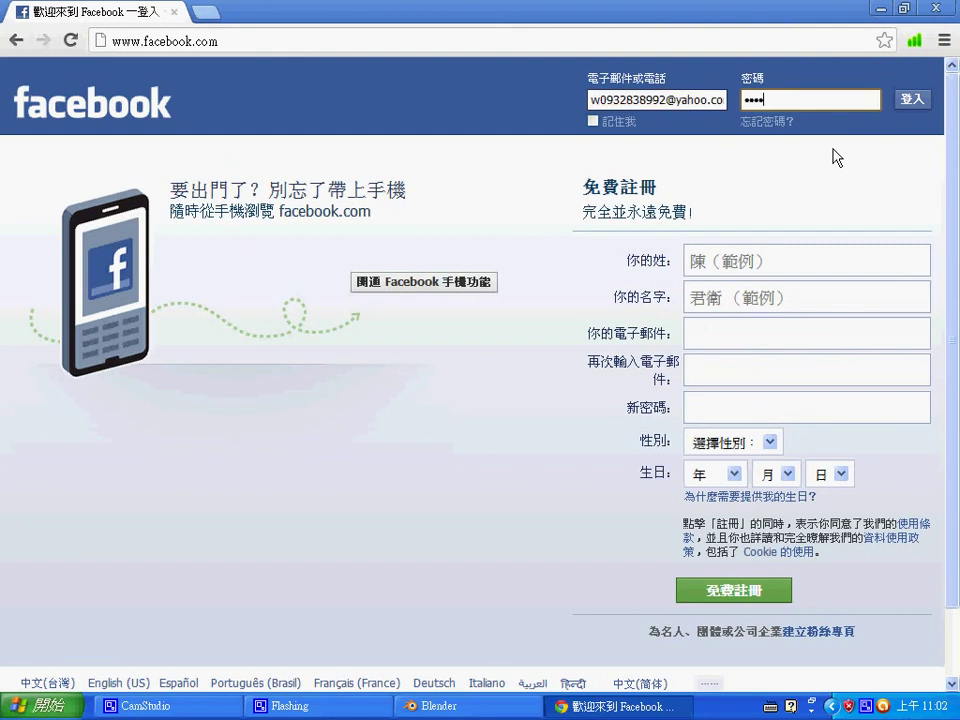
pyautogui.write('•••')
pyautogui.press('Return')
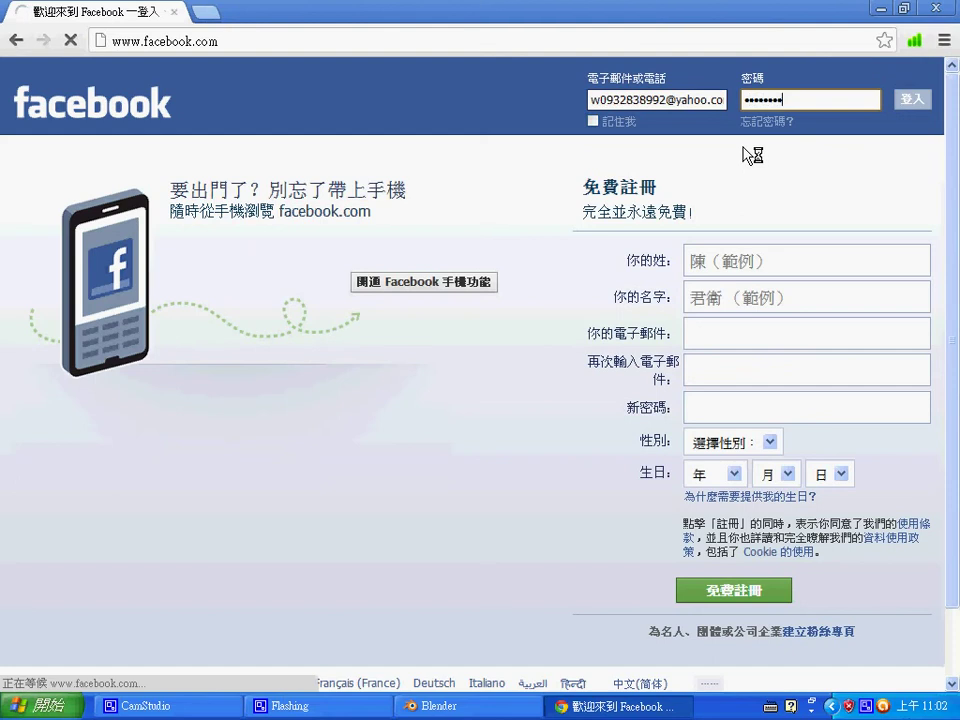
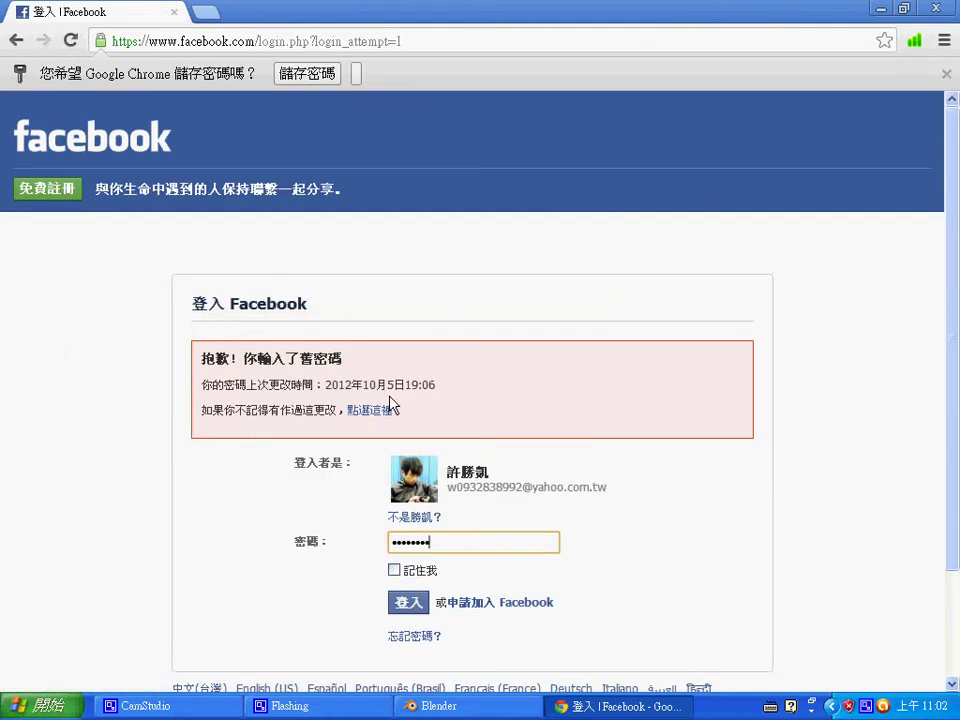
# - Log in to Facebook and open the Youku '2010-12-25_Blender足球建模' link from the latest conversation
pyautogui.press('Return')
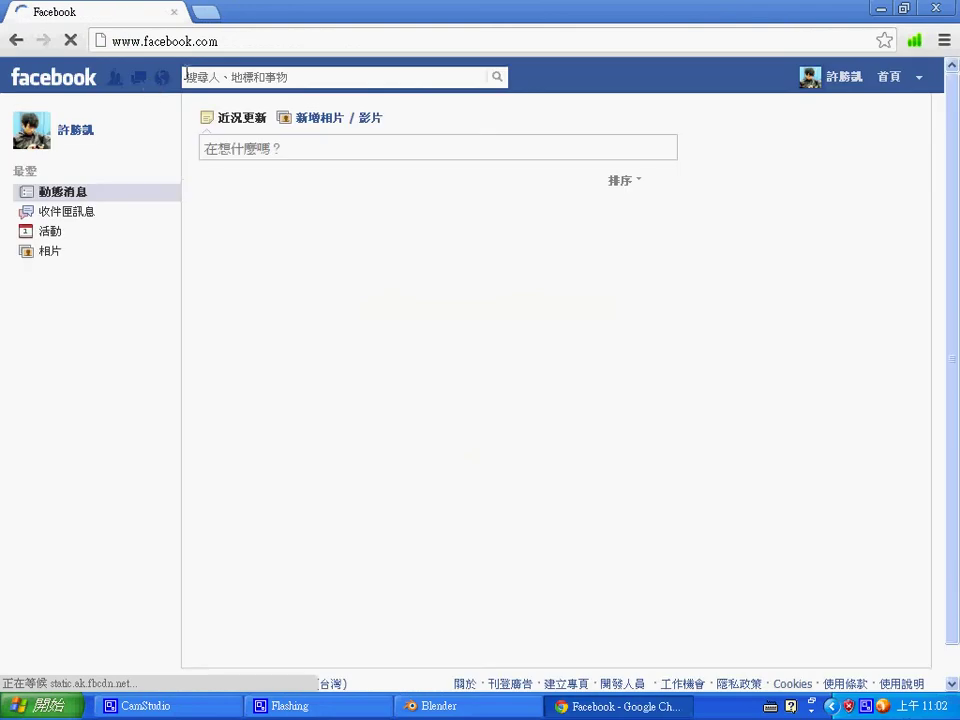
pyautogui.click(145, 78)
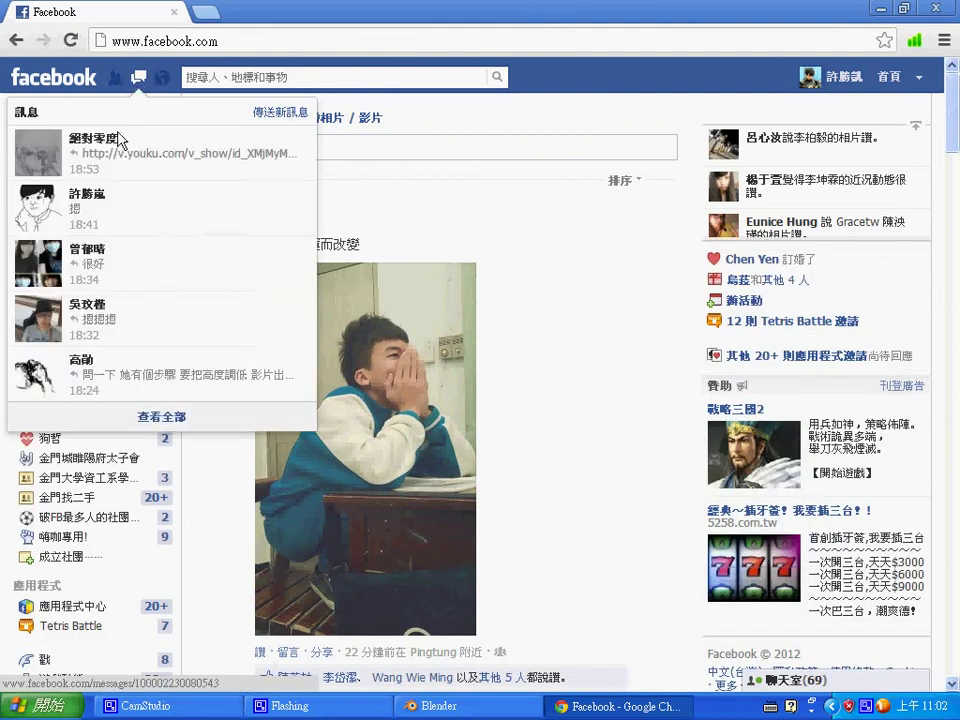
pyautogui.click(135, 146)
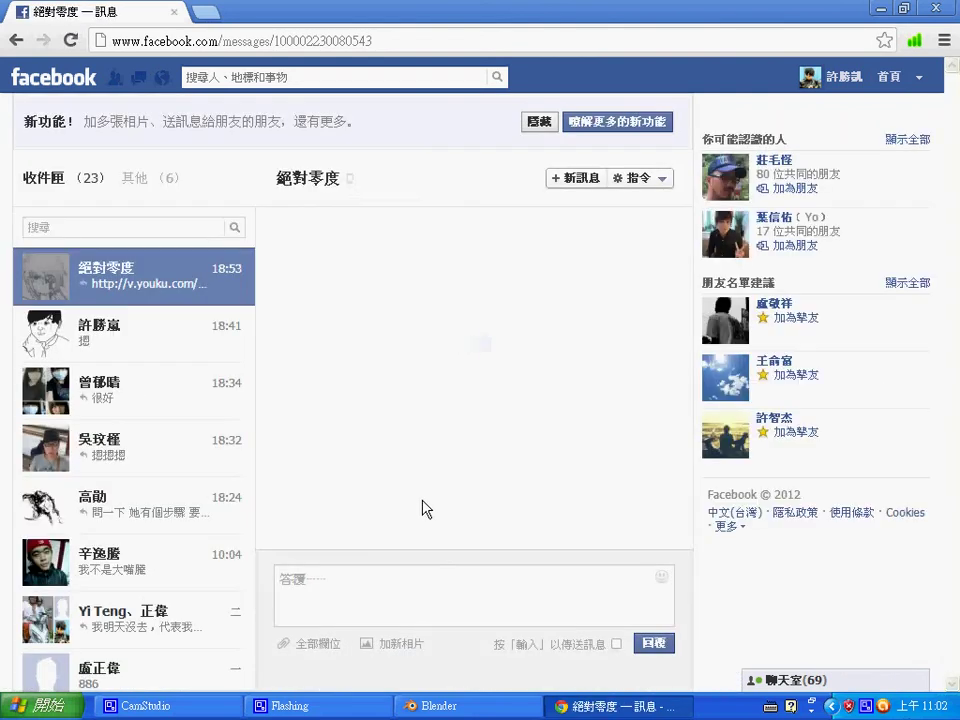
pyautogui.click(428, 497)
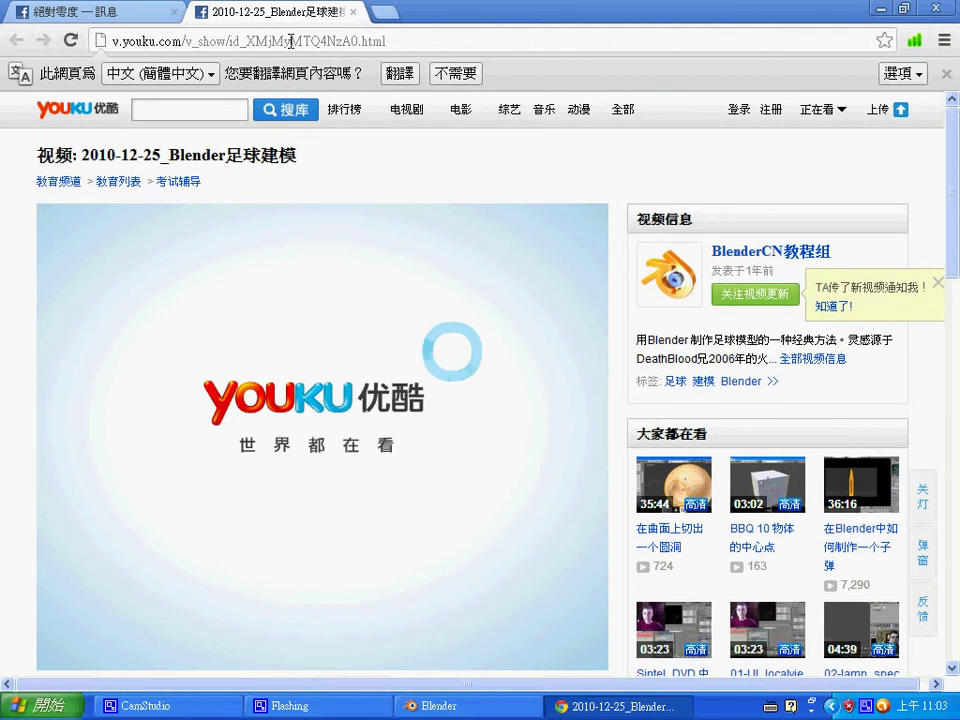
# - Copy the Youku video page's URL and minimize Chrome to reveal the desktop
pyautogui.click(290, 41)
pyautogui.hotkey('ctrl', 'c')
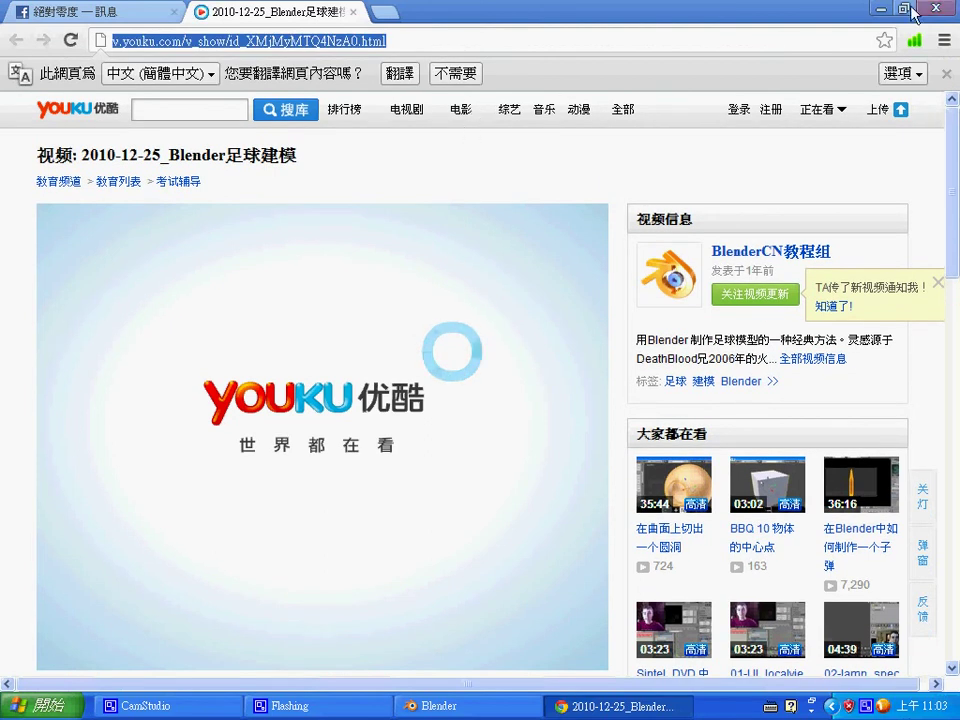
pyautogui.click(880, 9)
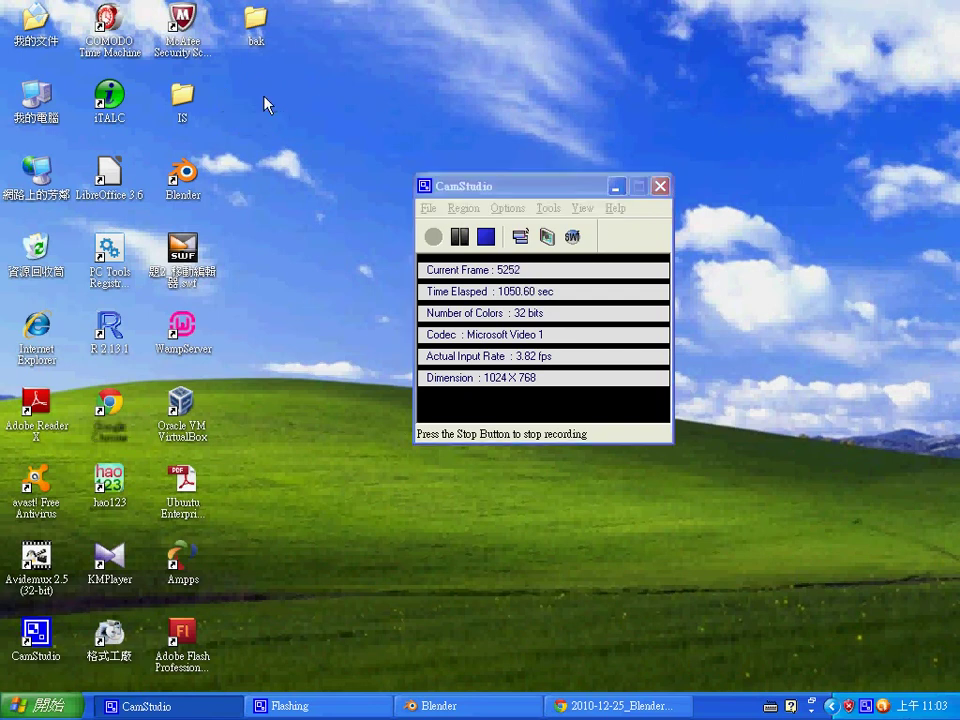
# - Create a new folder named 110010624 inside MidReport
pyautogui.doubleClick(262, 100)
pyautogui.rightClick(666, 348)
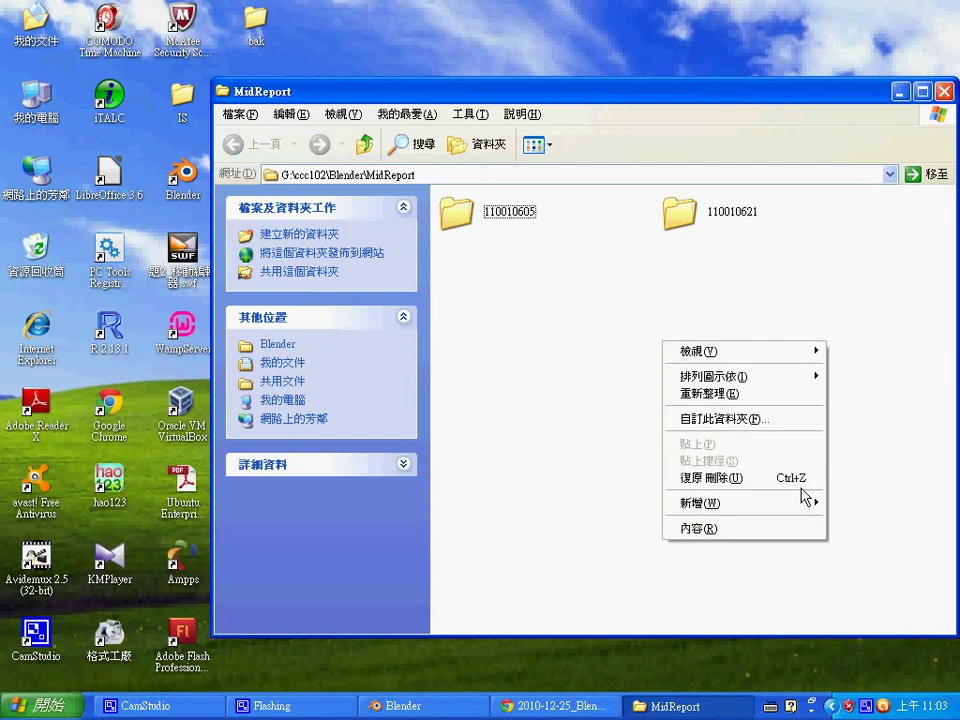
pyautogui.moveTo(790, 503)
pyautogui.click(480, 156)
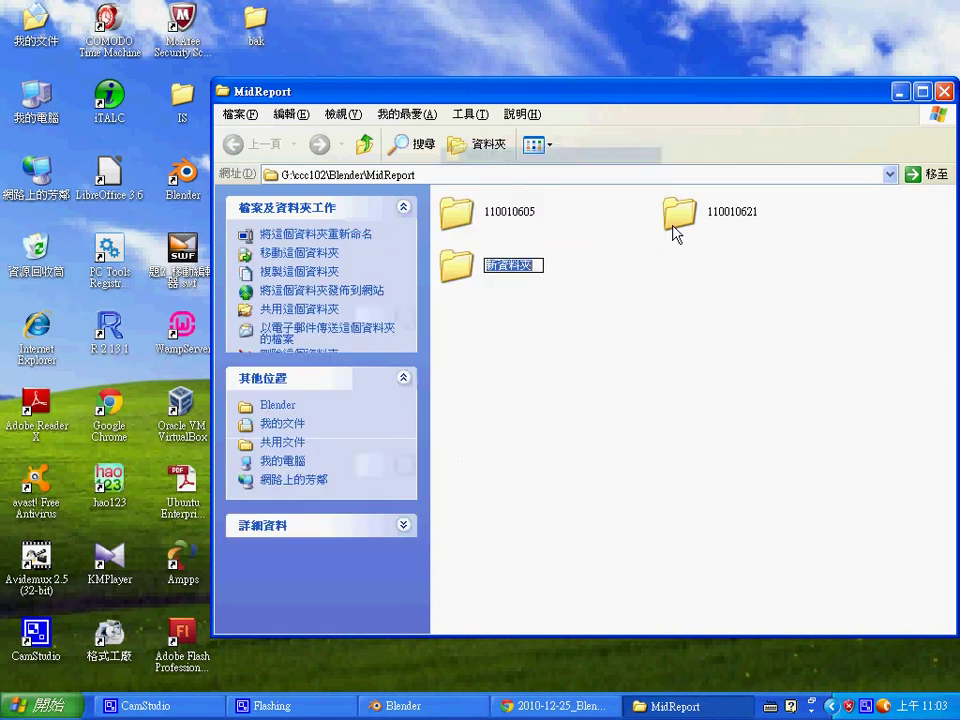
pyautogui.write('11001')
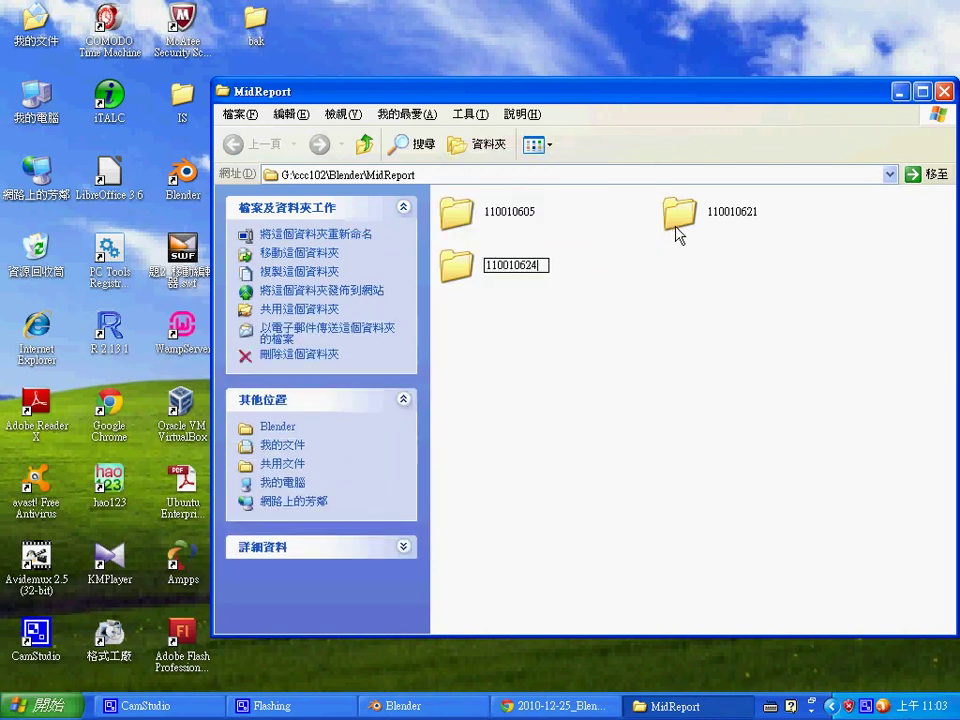
pyautogui.write('0624')
pyautogui.press('Return')
# - Add a blank text document inside 110010624, keeping the default name 新增文字文件.txt
pyautogui.doubleClick(493, 274)
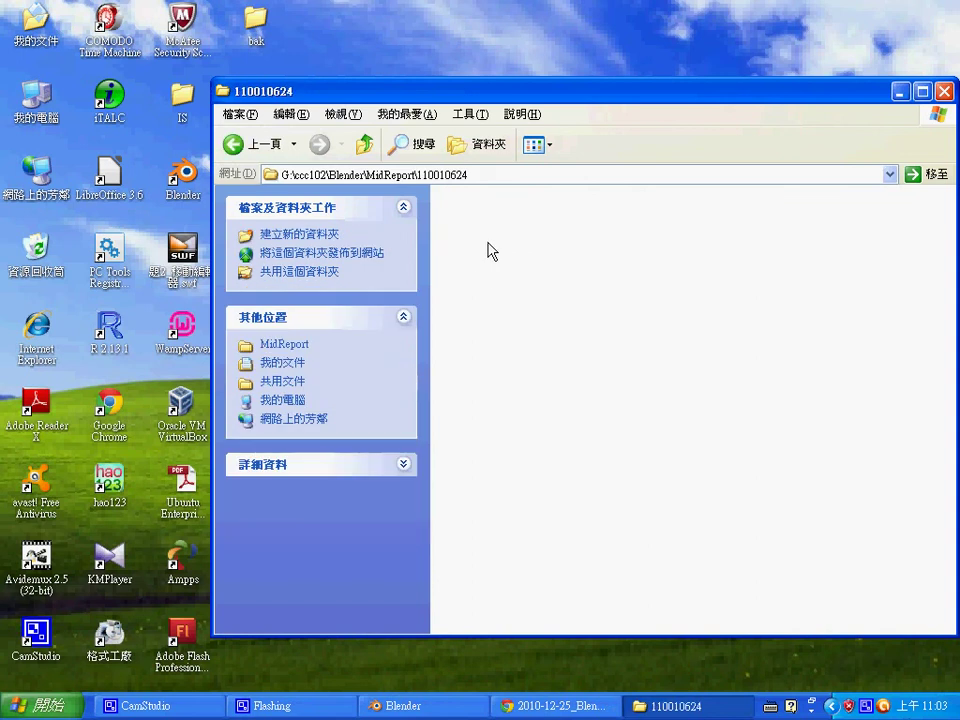
pyautogui.rightClick(490, 251)
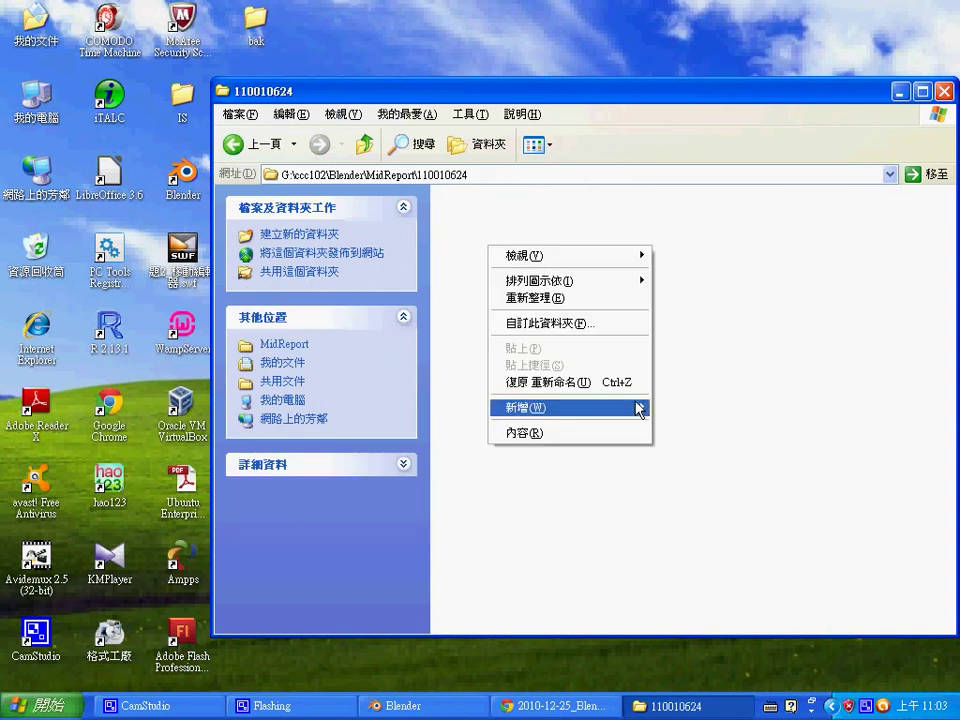
pyautogui.moveTo(638, 408)
pyautogui.click(709, 353)
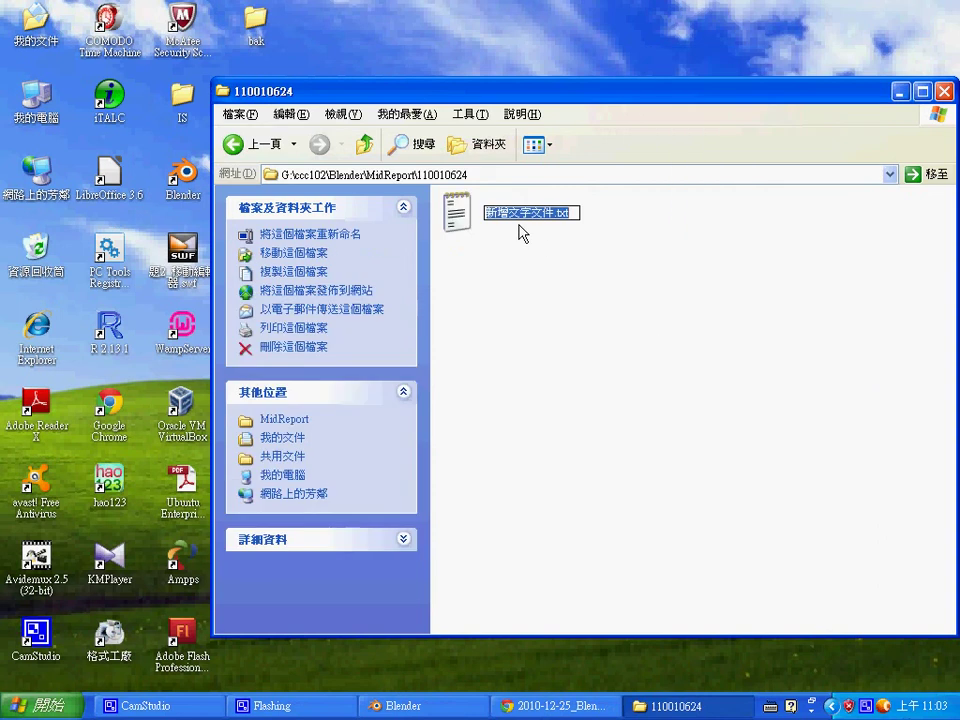
pyautogui.write('123')
pyautogui.press('Return')
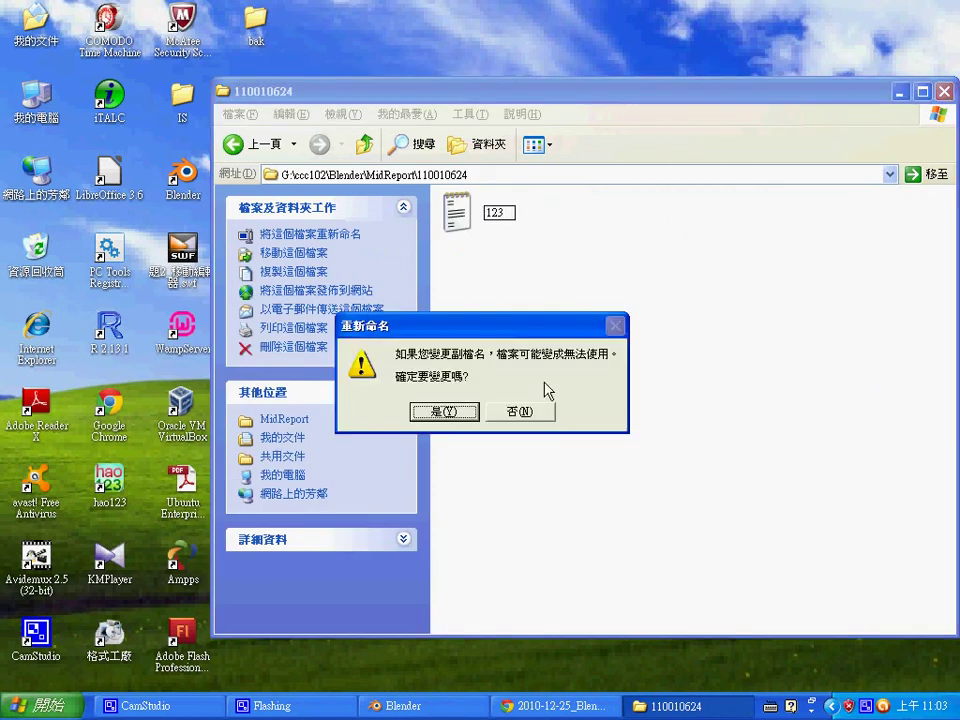
pyautogui.click(521, 412)
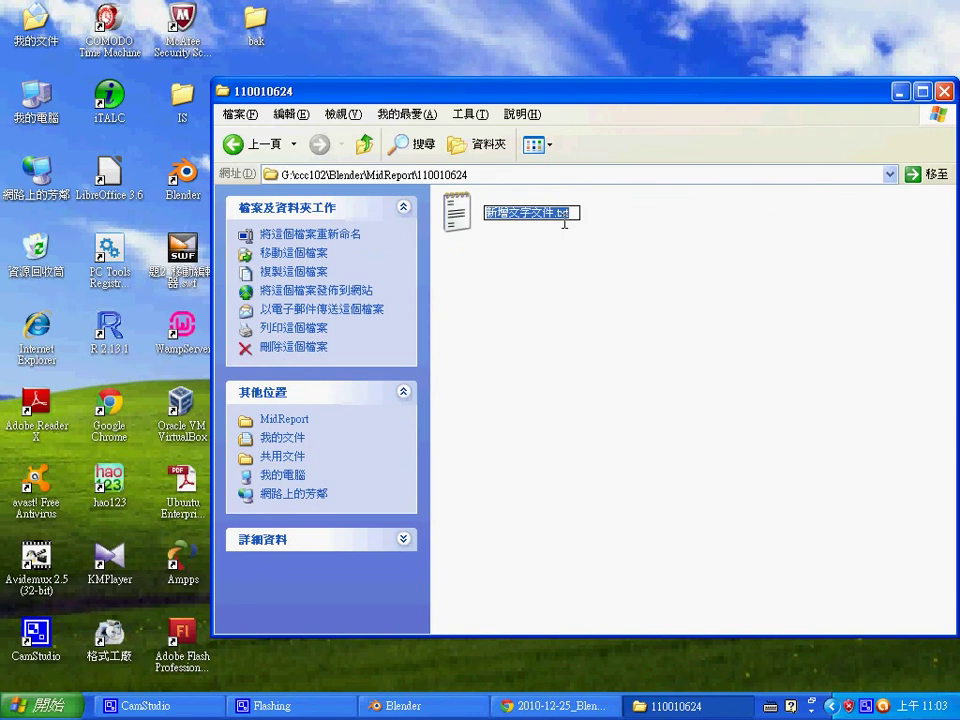
pyautogui.click(567, 230)
# - Paste the copied Youku URL into 新增文字文件.txt and save it
pyautogui.doubleClick(546, 228)
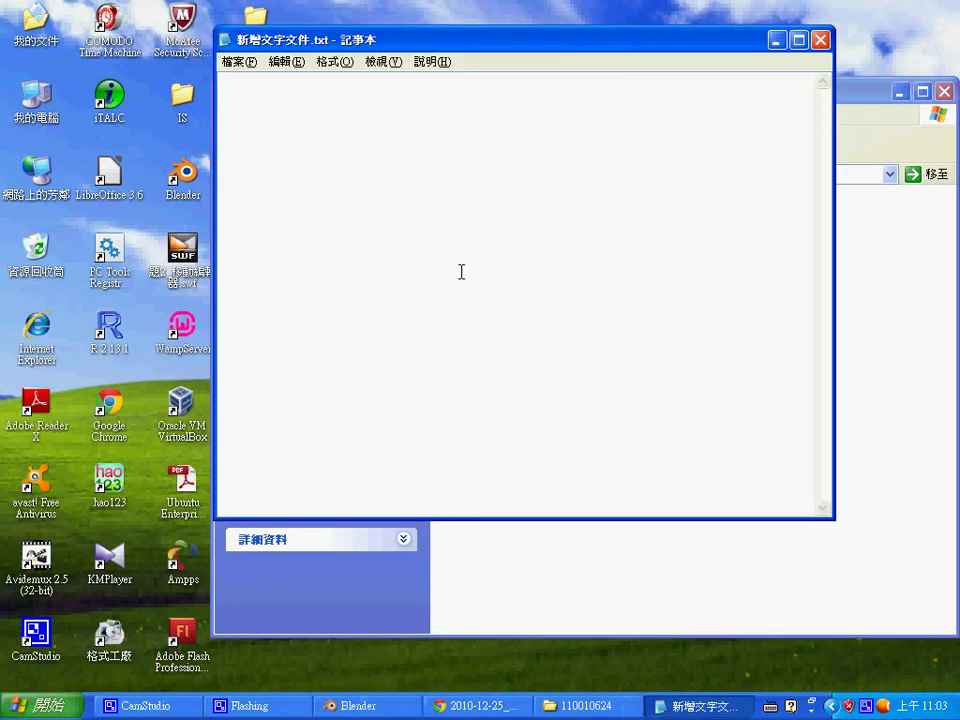
pyautogui.hotkey('ctrl', 'v')
pyautogui.click(820, 40)
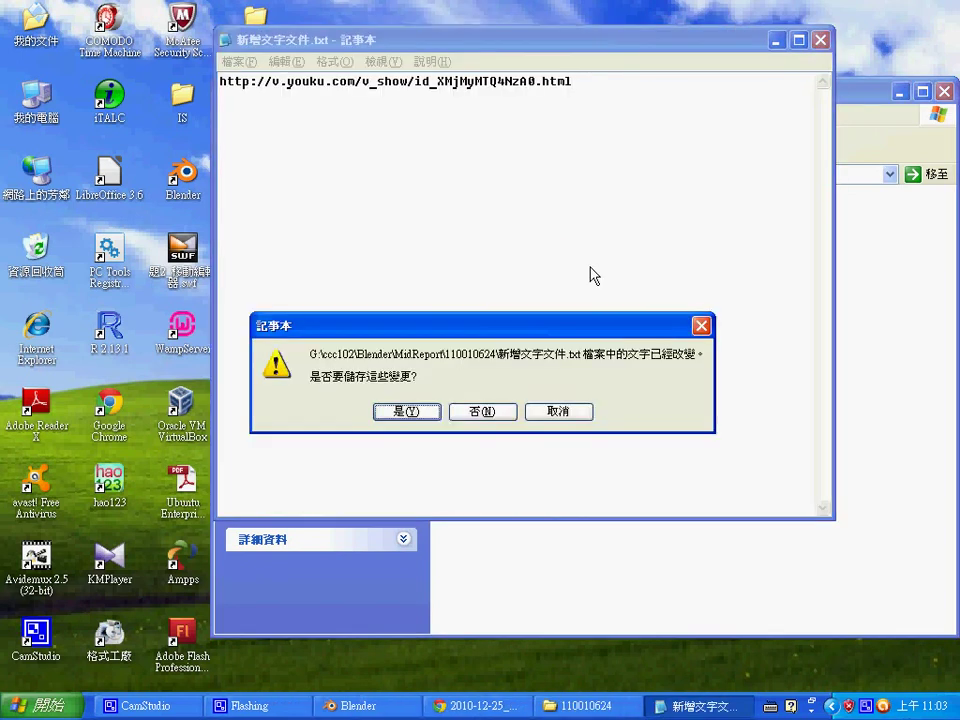
pyautogui.click(407, 412)
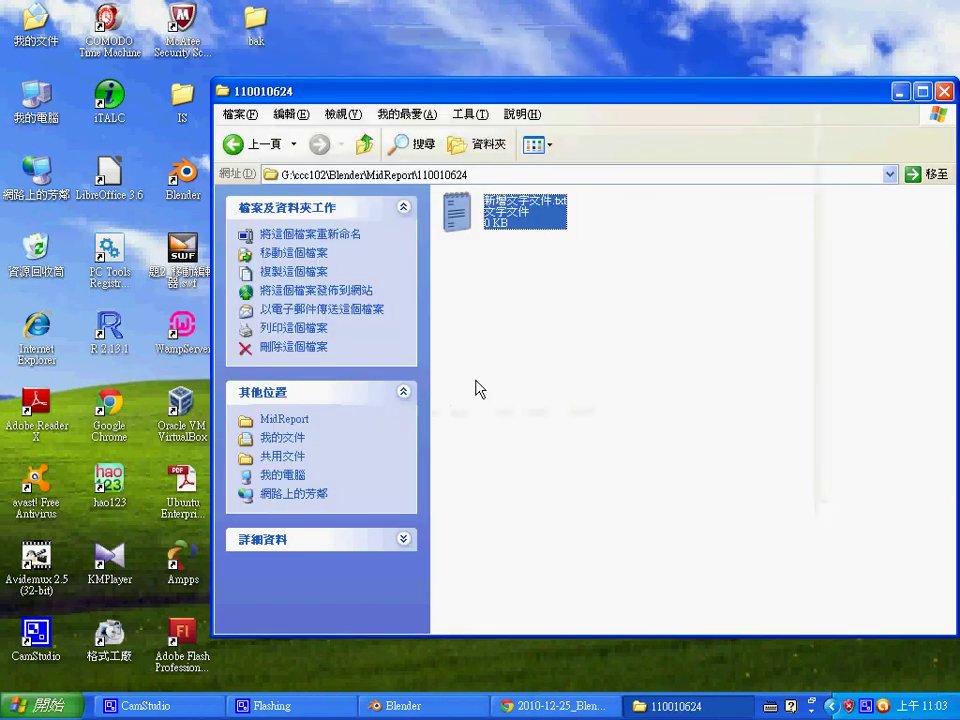
# - Close the Chrome window showing the Youku video page
pyautogui.click(510, 703)
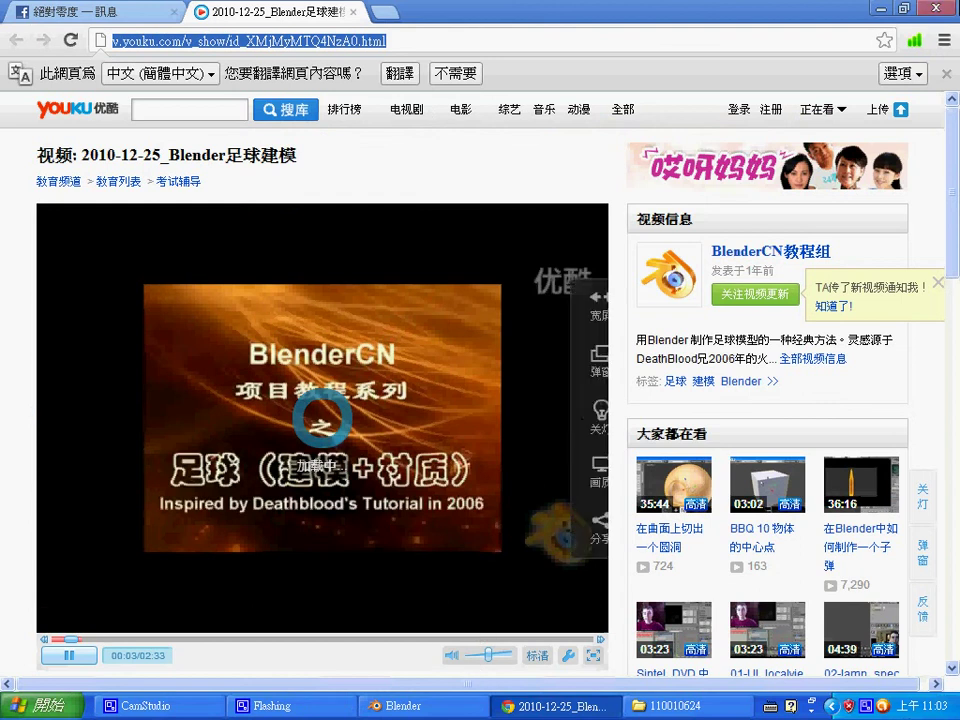
pyautogui.hotkey('alt', 'F4')
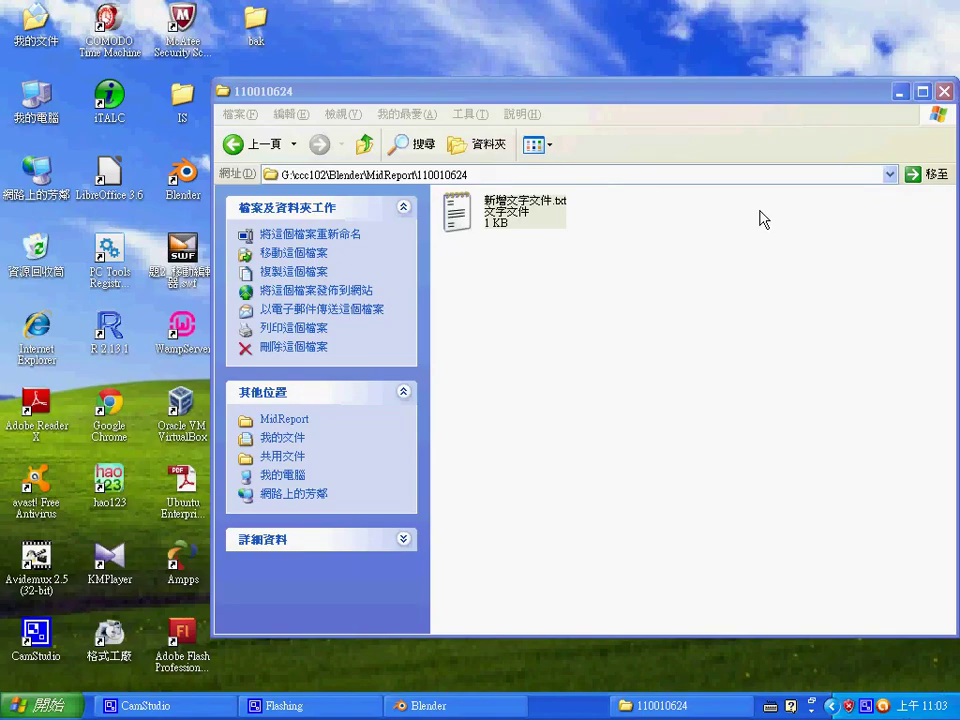
pyautogui.click(557, 289)
# - Return to folder 110010624 and put the text file into rename mode
pyautogui.click(249, 140)
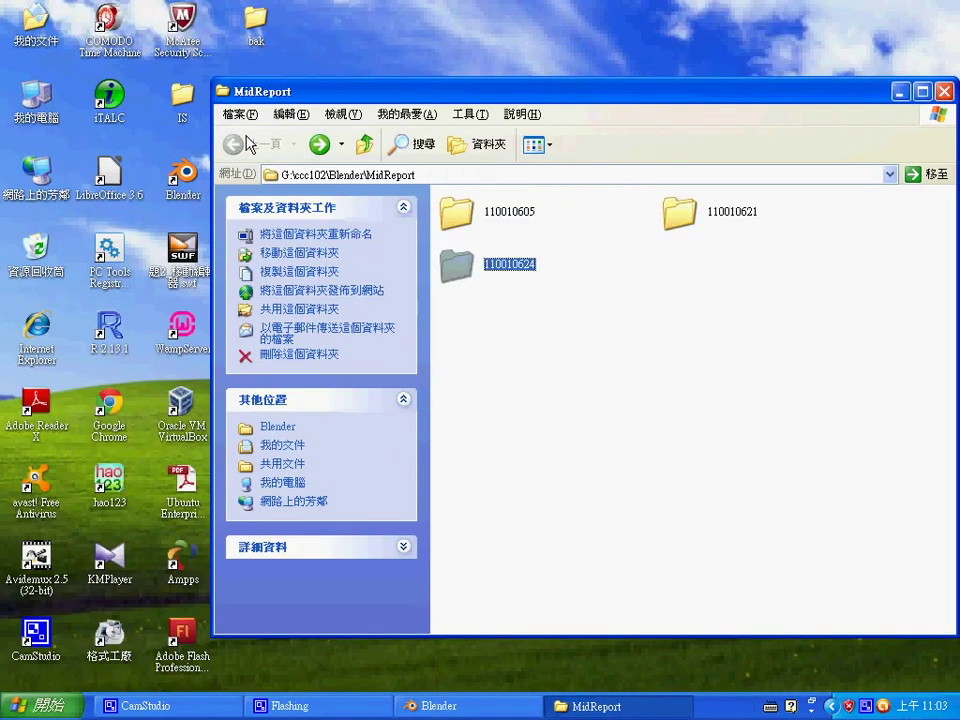
pyautogui.doubleClick(499, 272)
pyautogui.rightClick(498, 206)
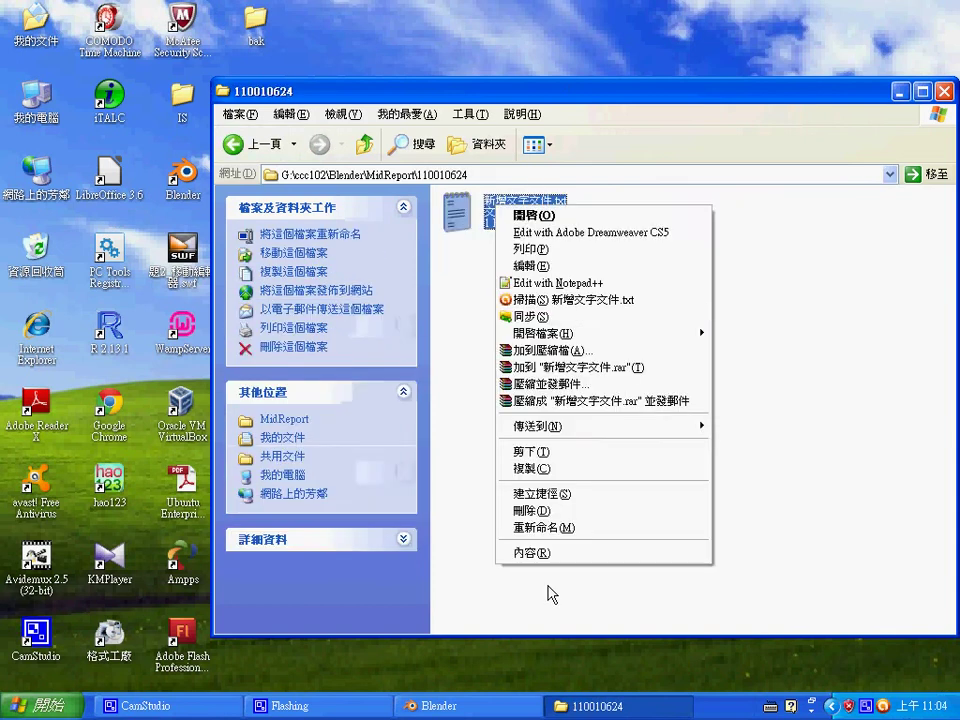
pyautogui.click(553, 527)
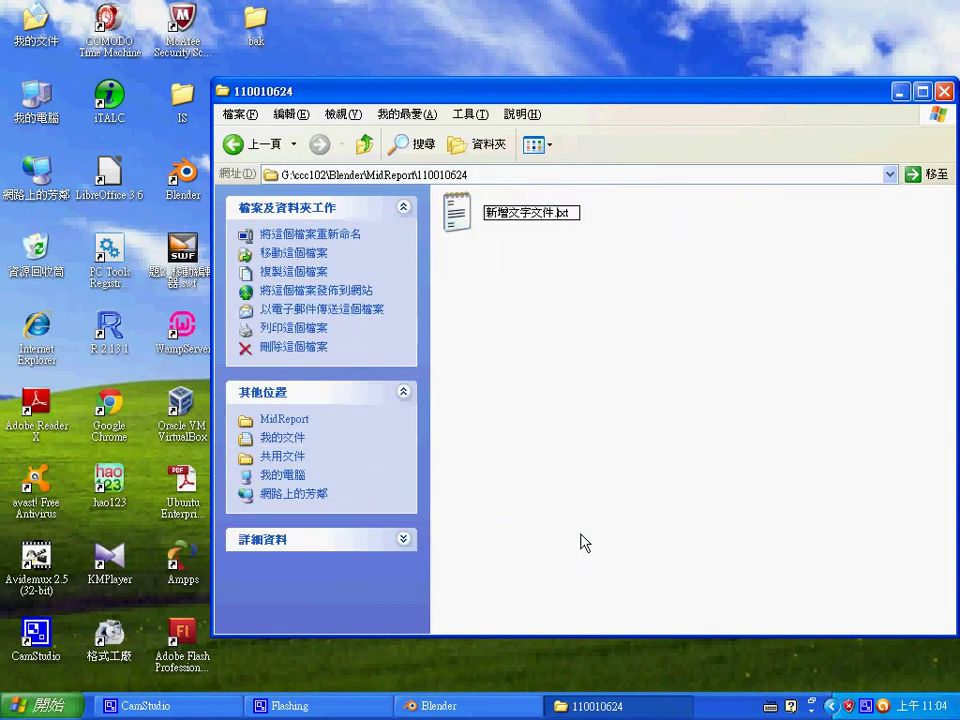
# - Rename the file to 參考網址.txt using Chinese input, then close the folder window
pyautogui.press('BackSpace')
pyautogui.press('BackSpace')
pyautogui.press('BackSpace')
pyautogui.press('BackSpace')
pyautogui.press('BackSpace')
pyautogui.press('BackSpace')
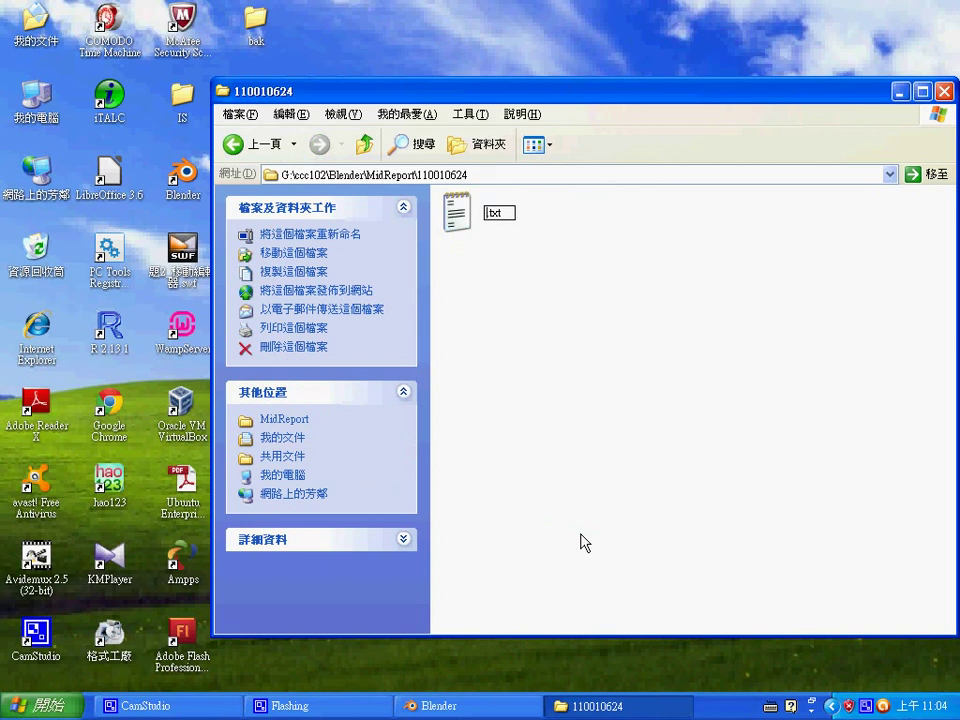
pyautogui.hotkey('ctrl', 'space')
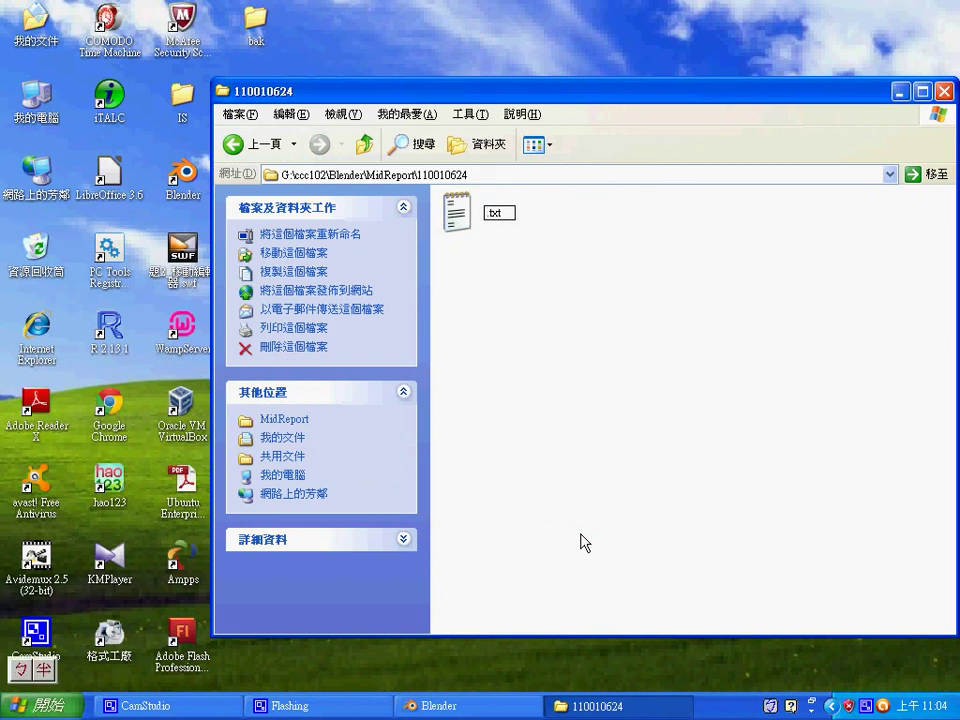
pyautogui.hotkey('ctrl', 'space')
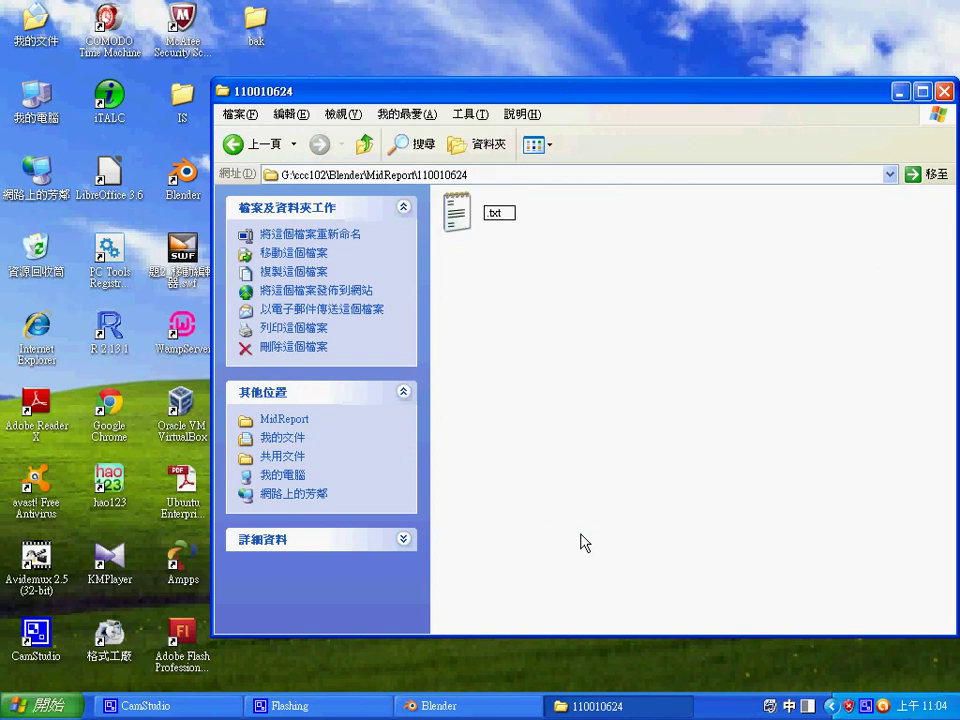
pyautogui.write('三考劉')
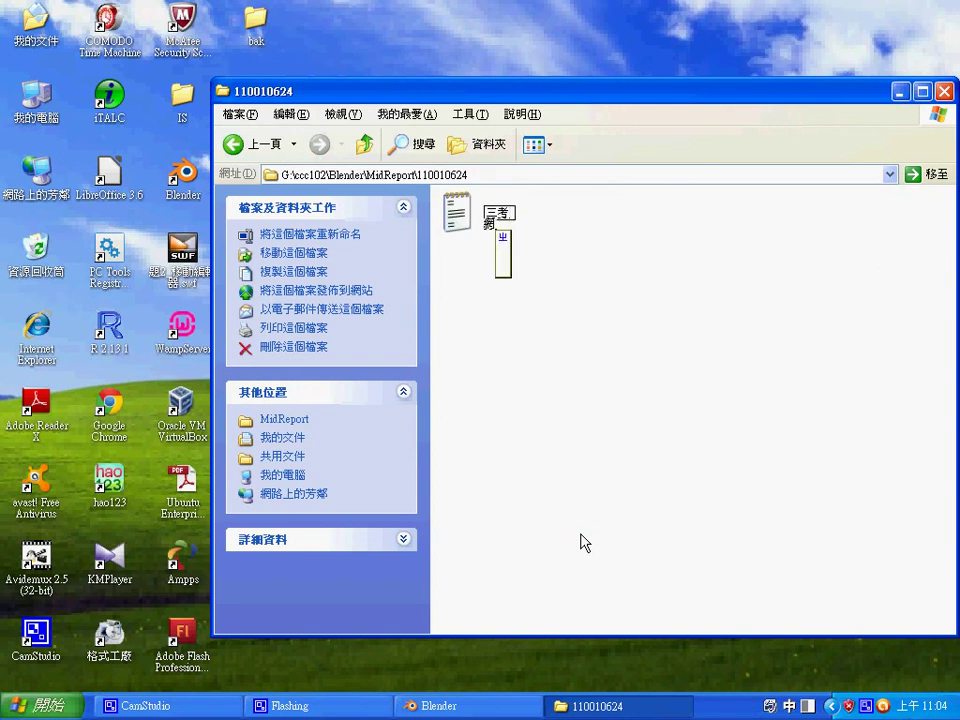
pyautogui.press('Return')
pyautogui.write('參考網址.txt')
pyautogui.press('Return')
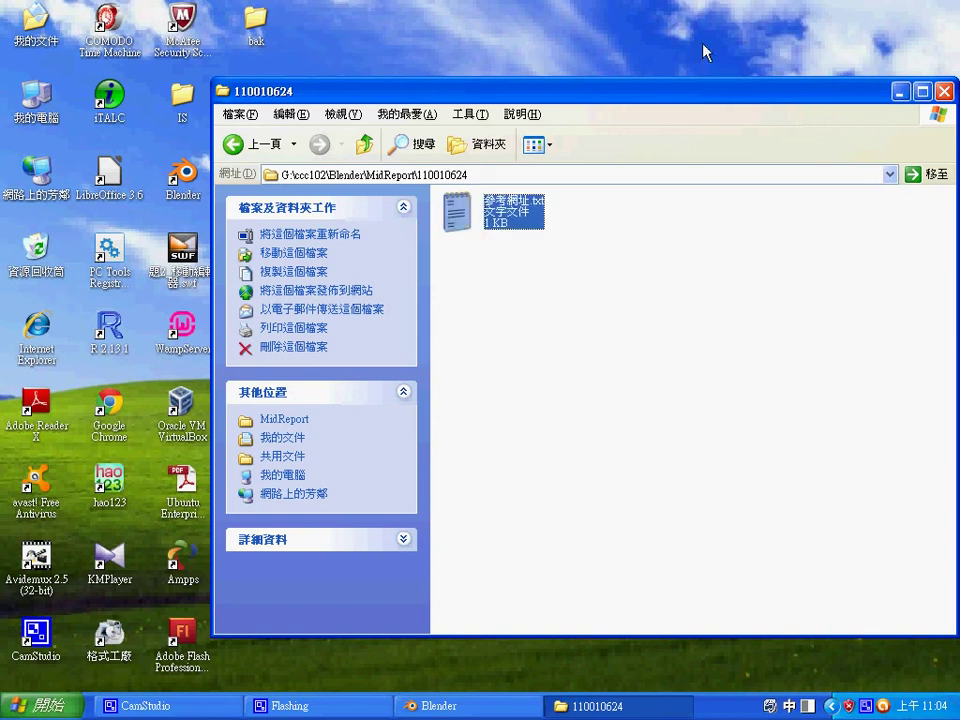
pyautogui.click(945, 92)
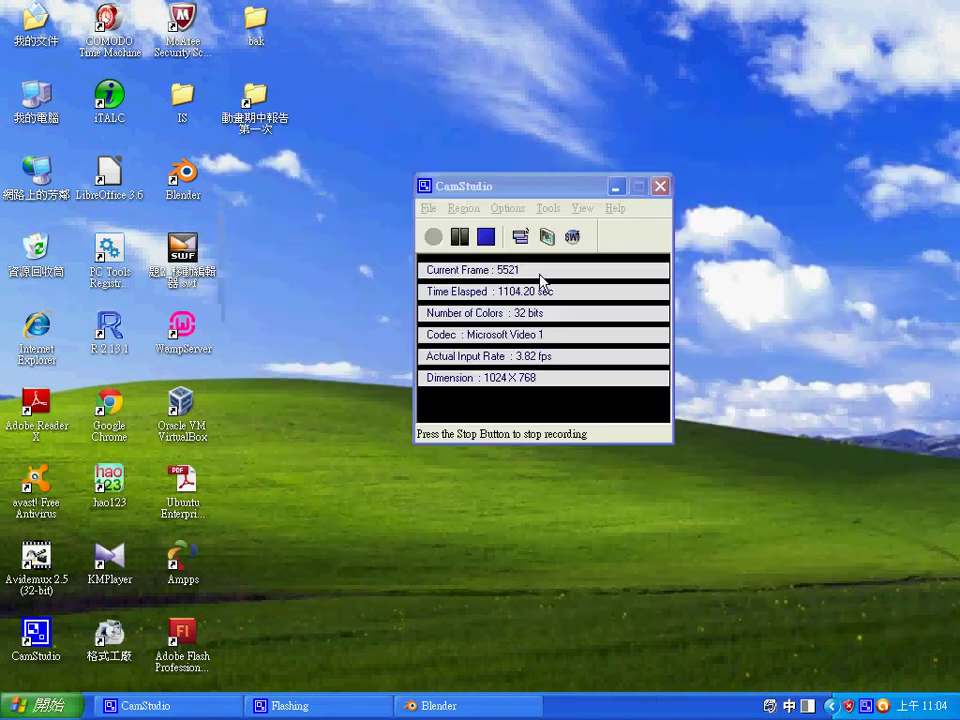